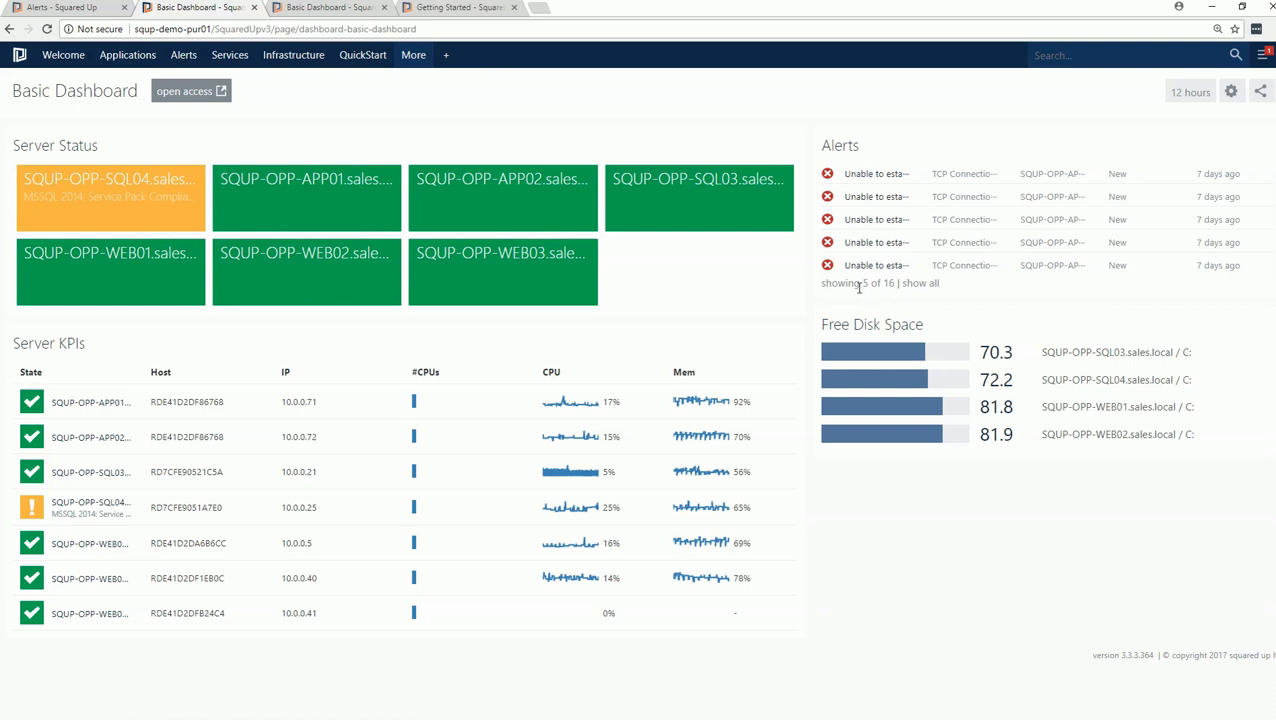
Expand the dashboard's Alerts list to show all alerts and collapse it to the 5 most recent
click(925, 289)
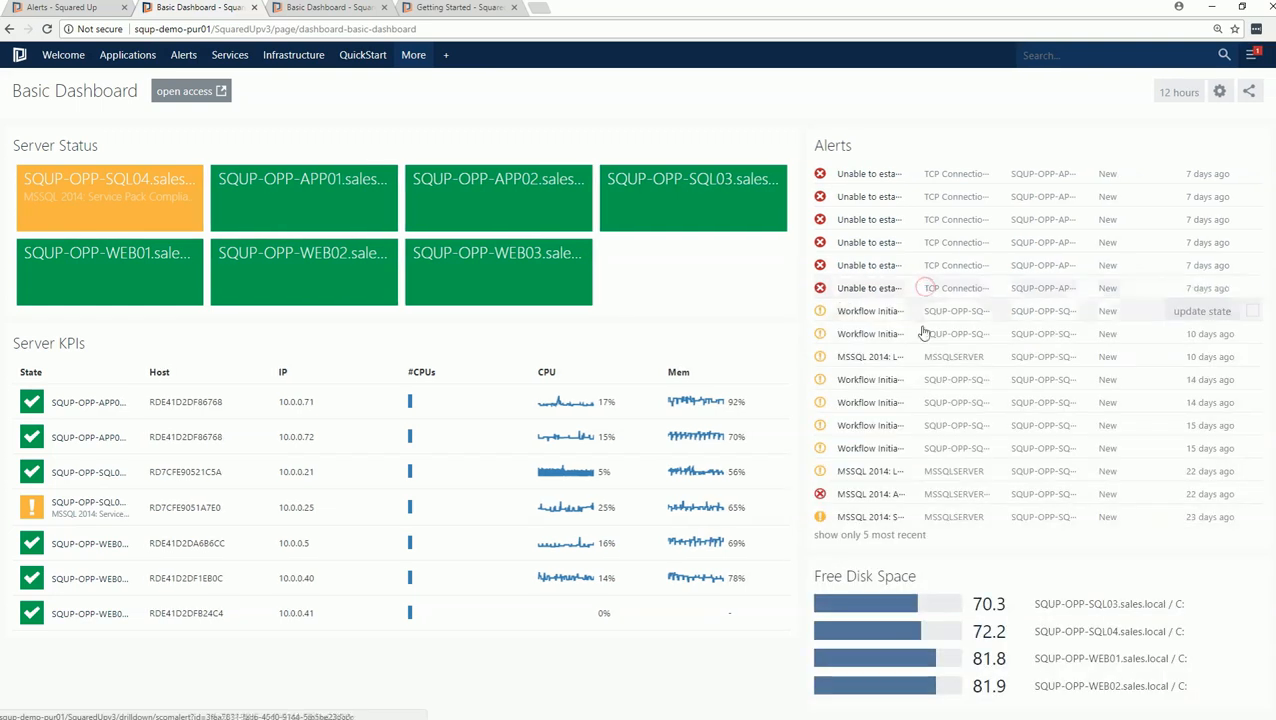
click(888, 536)
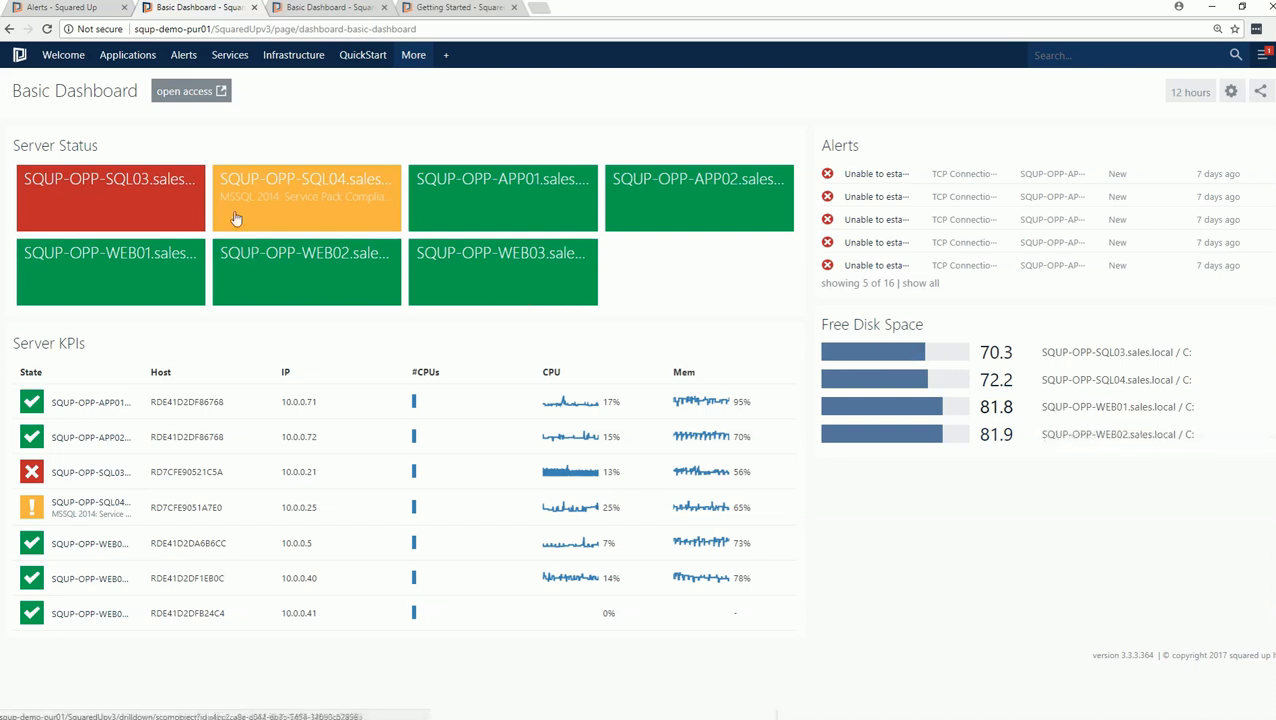
View the SQUP-OPP-SQL03 server's drilldown page from Server Status in a new browser tab and close that tab
right_click(155, 205)
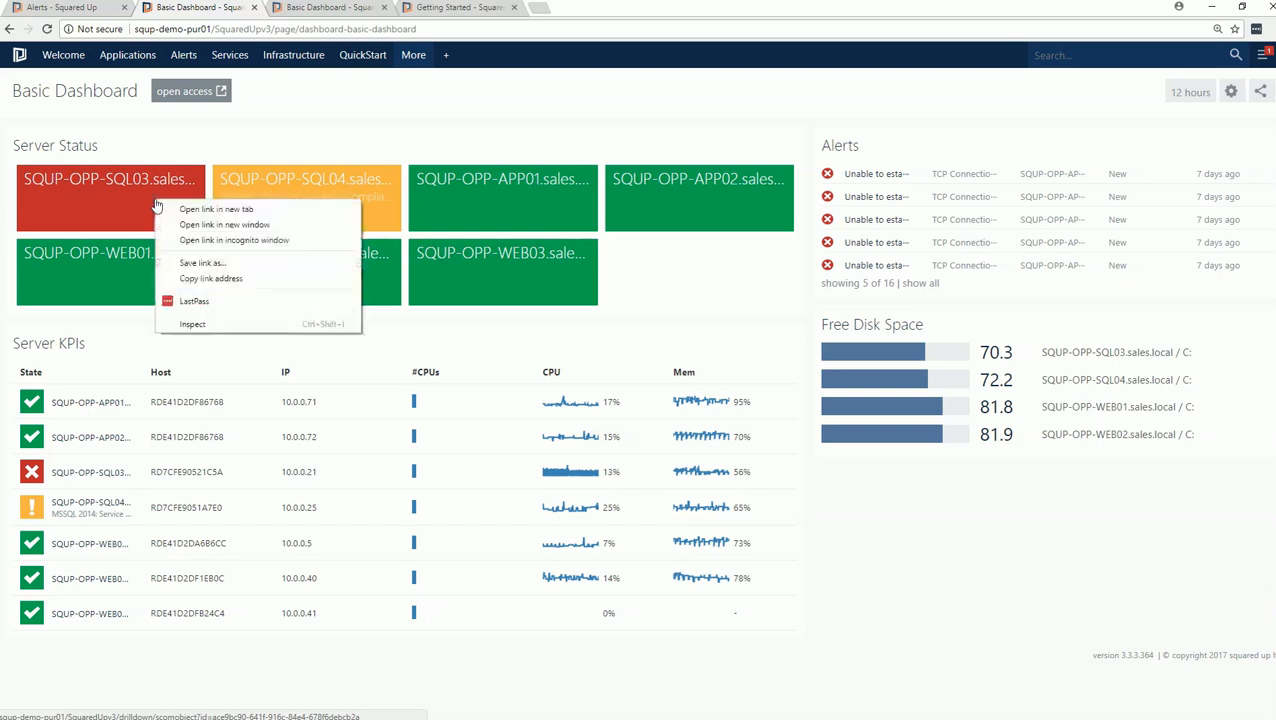
click(186, 208)
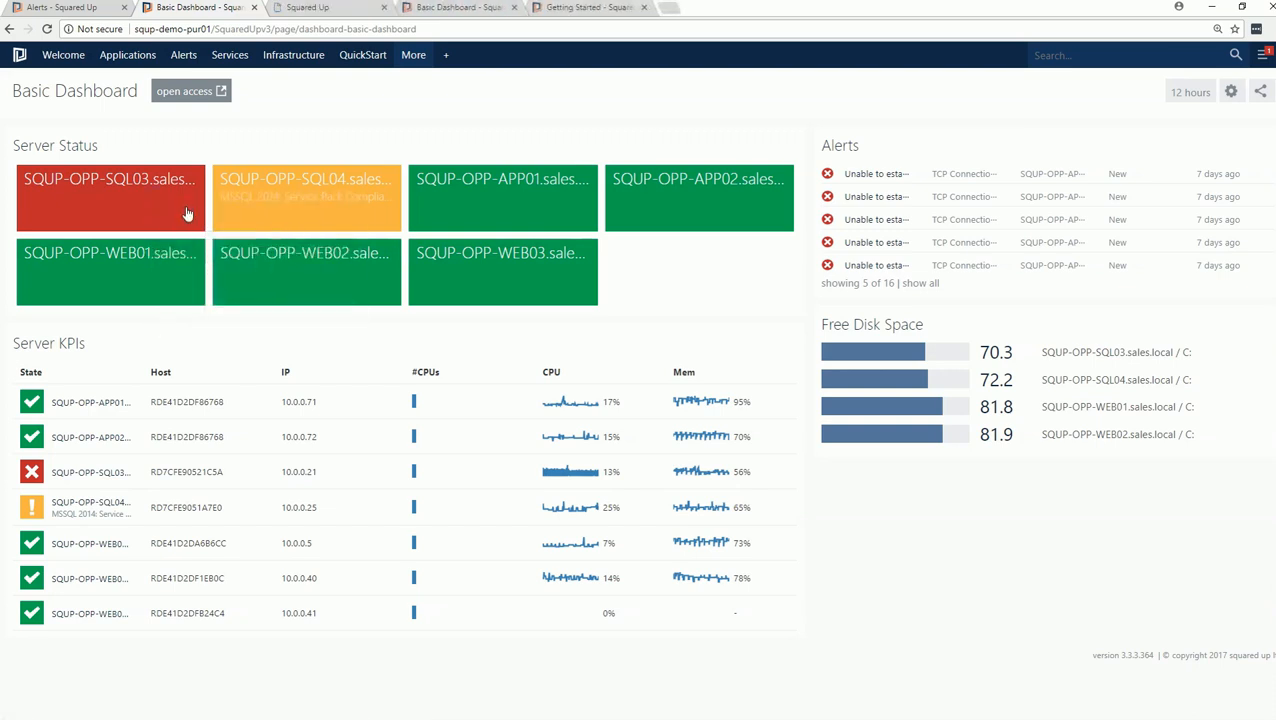
click(347, 12)
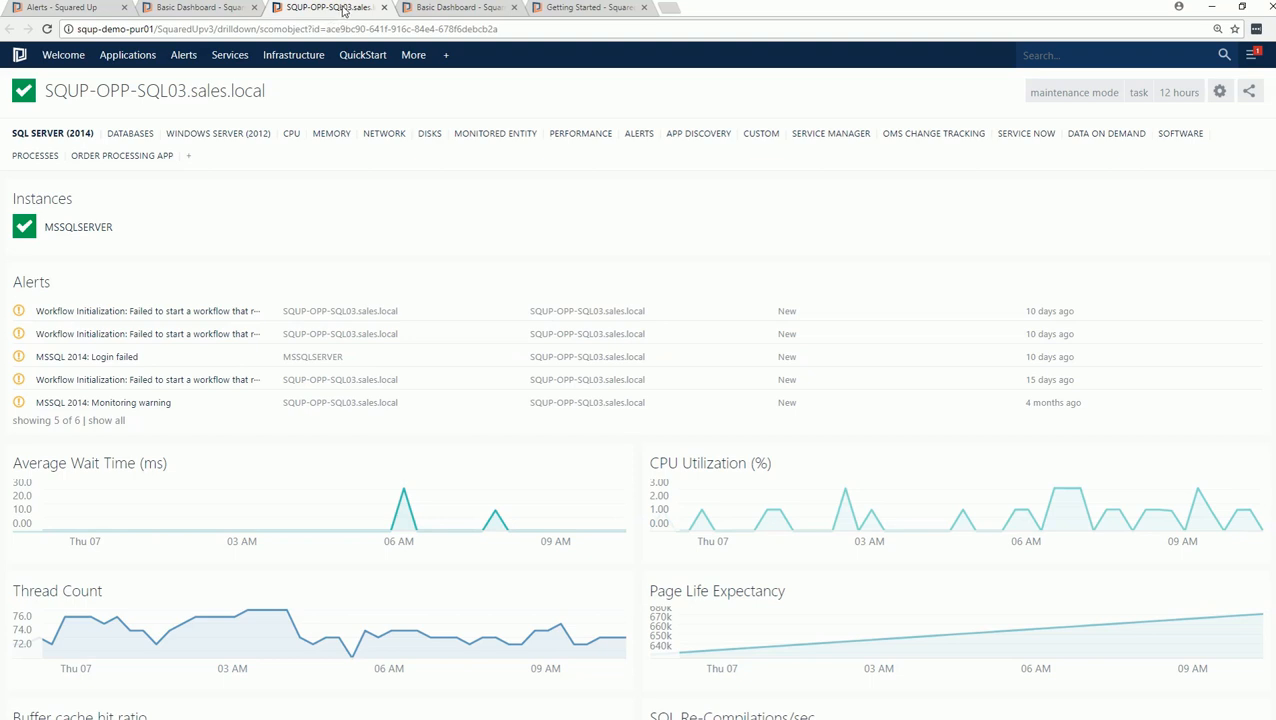
middle_click(343, 10)
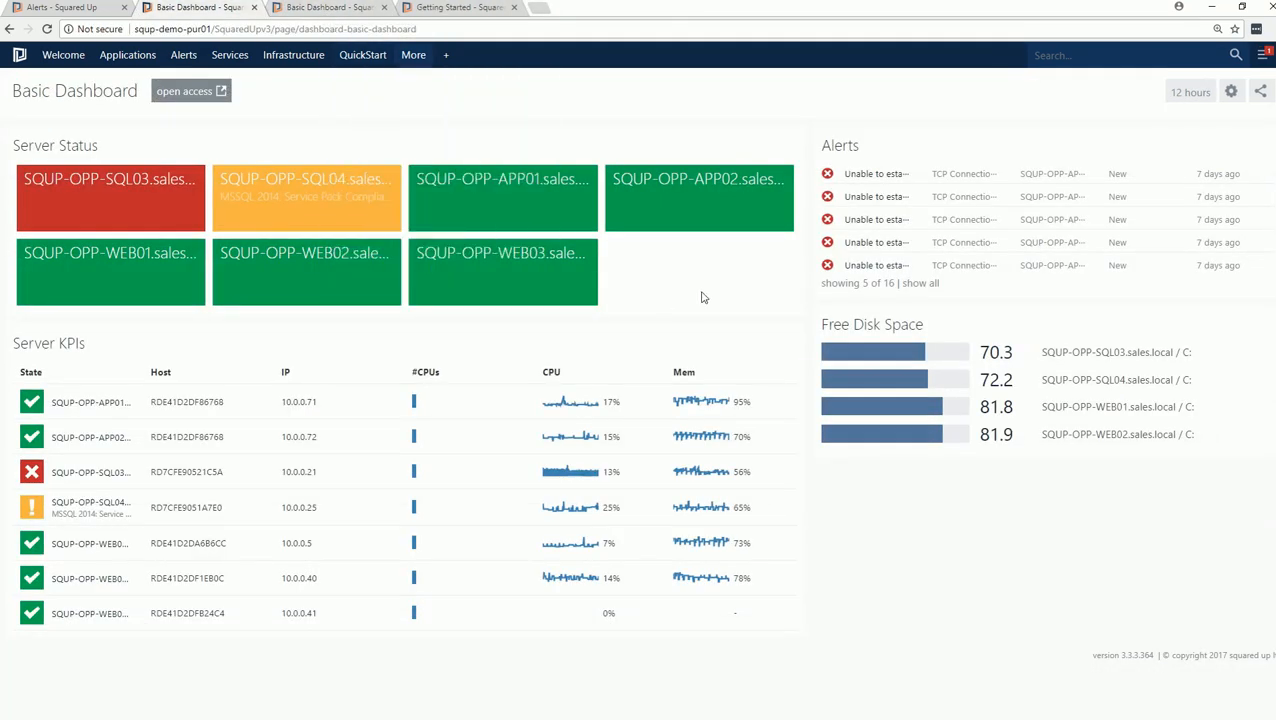
View the C: free space history of SQUP-OPP-SQL03 from Free Disk Space in a new browser tab and close that tab
right_click(886, 354)
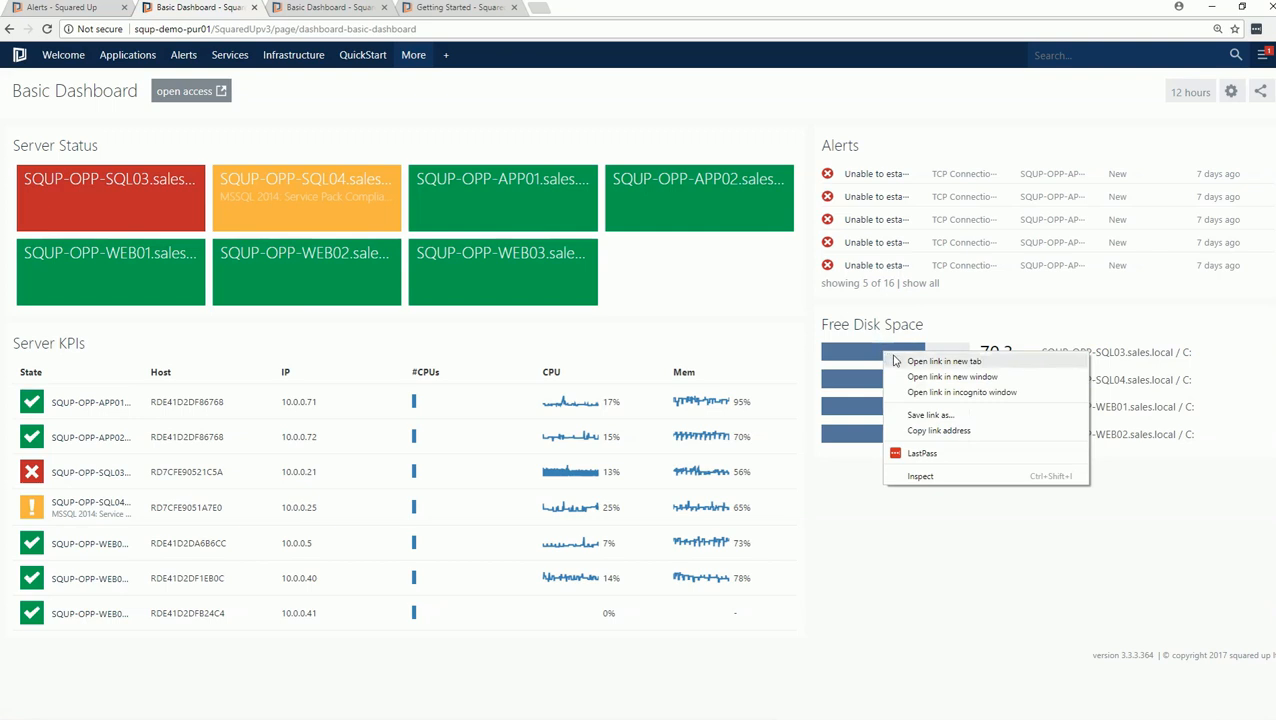
click(897, 361)
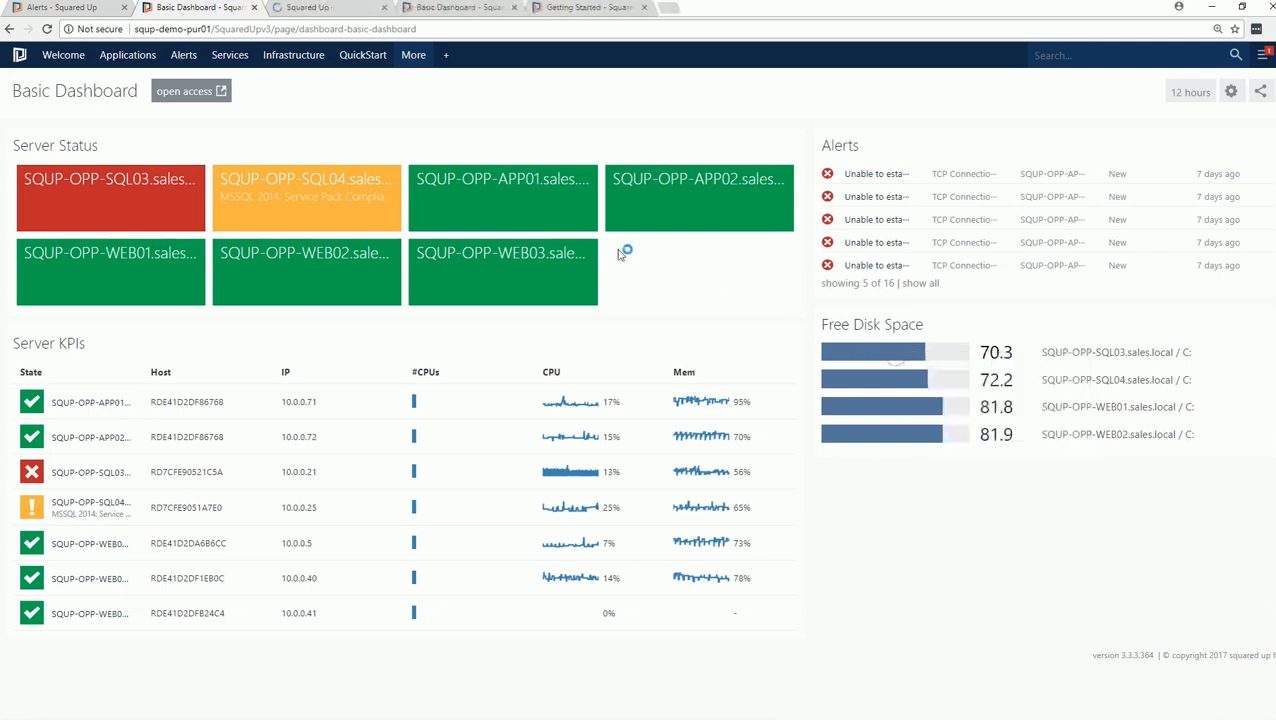
click(356, 10)
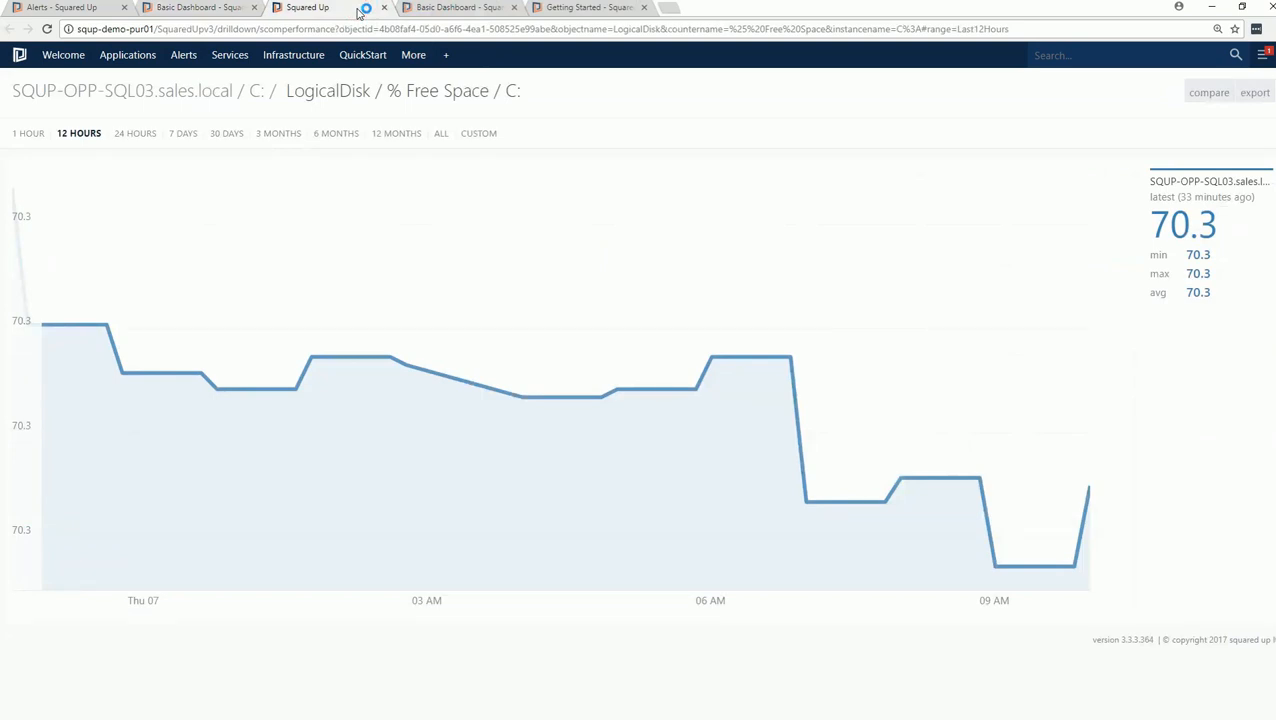
key(ctrl+w)
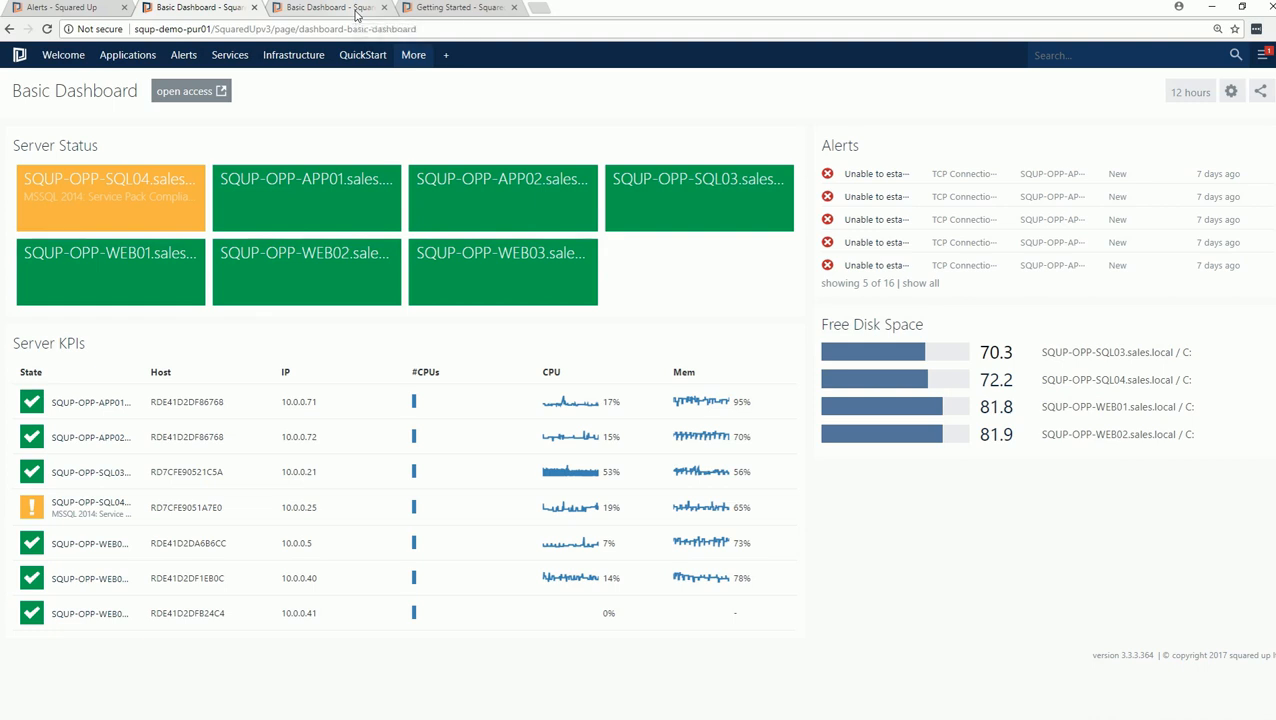
Open the dashboard's open access version, check whether its server entries offer drilldown links, and close that browser tab
click(167, 98)
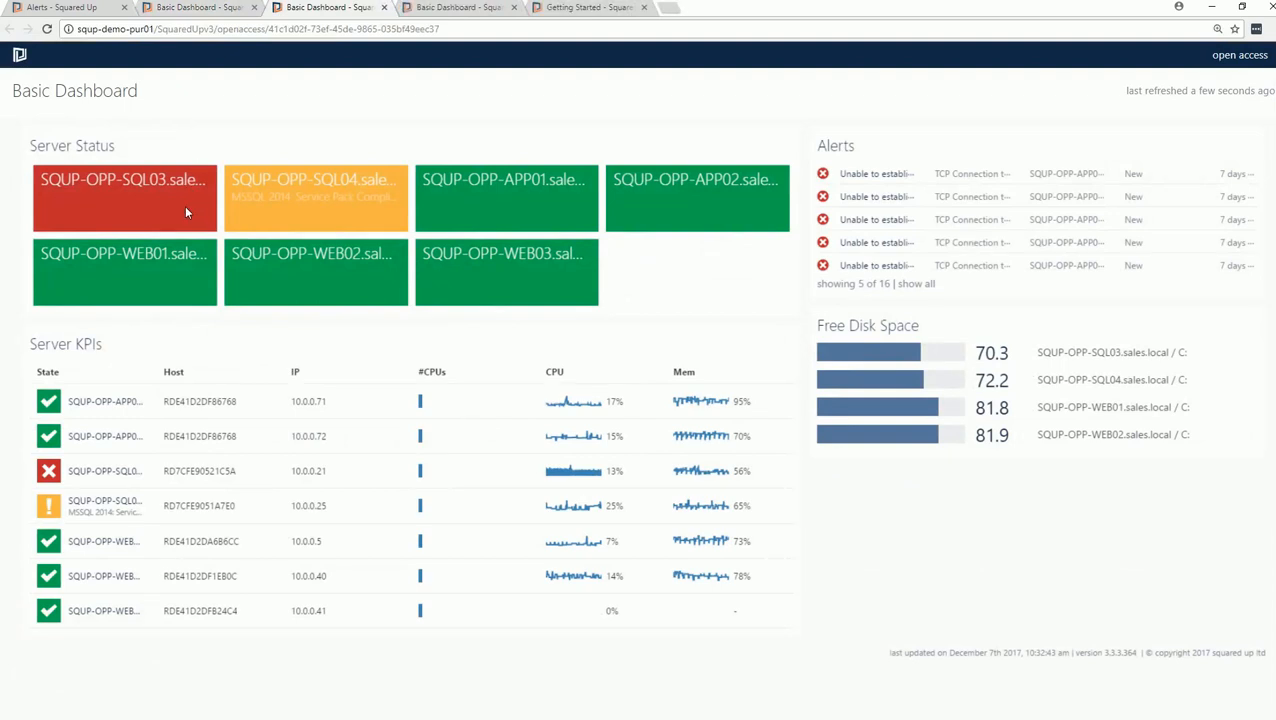
click(82, 404)
right_click(331, 261)
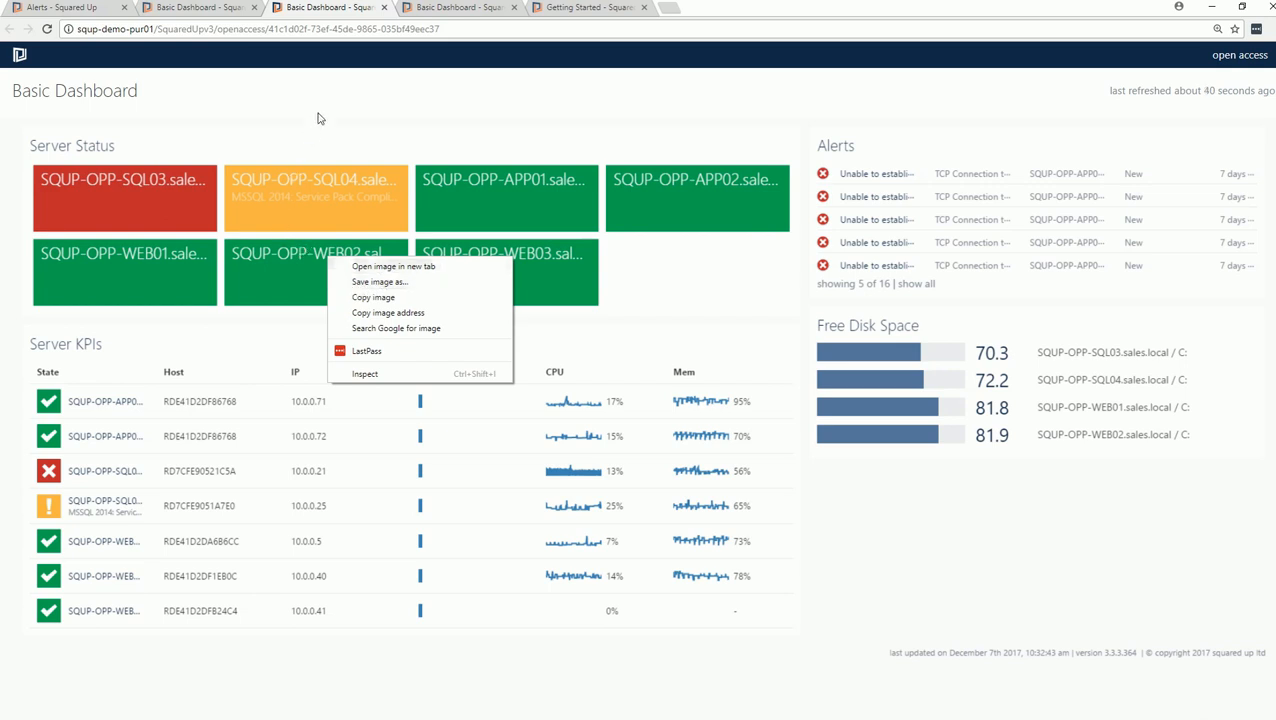
middle_click(321, 9)
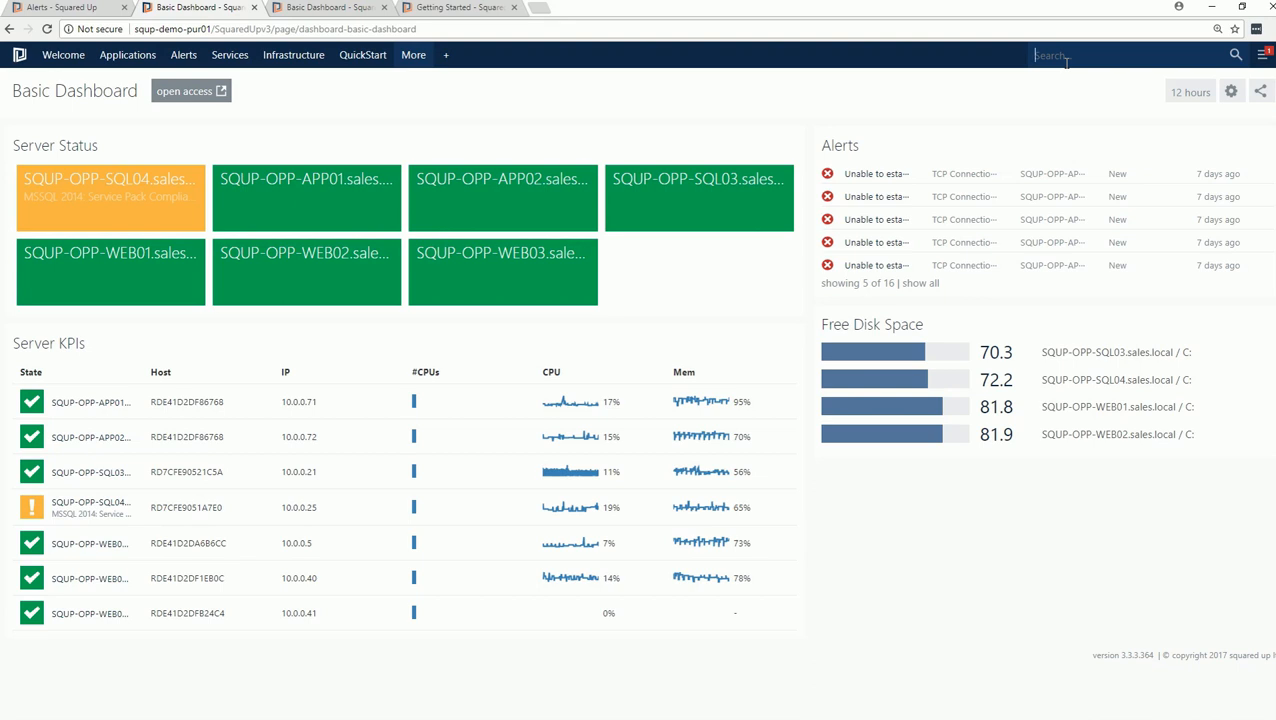
Search for the object "c: sql04" and replace the search with "pur01"
text(c: sq04)
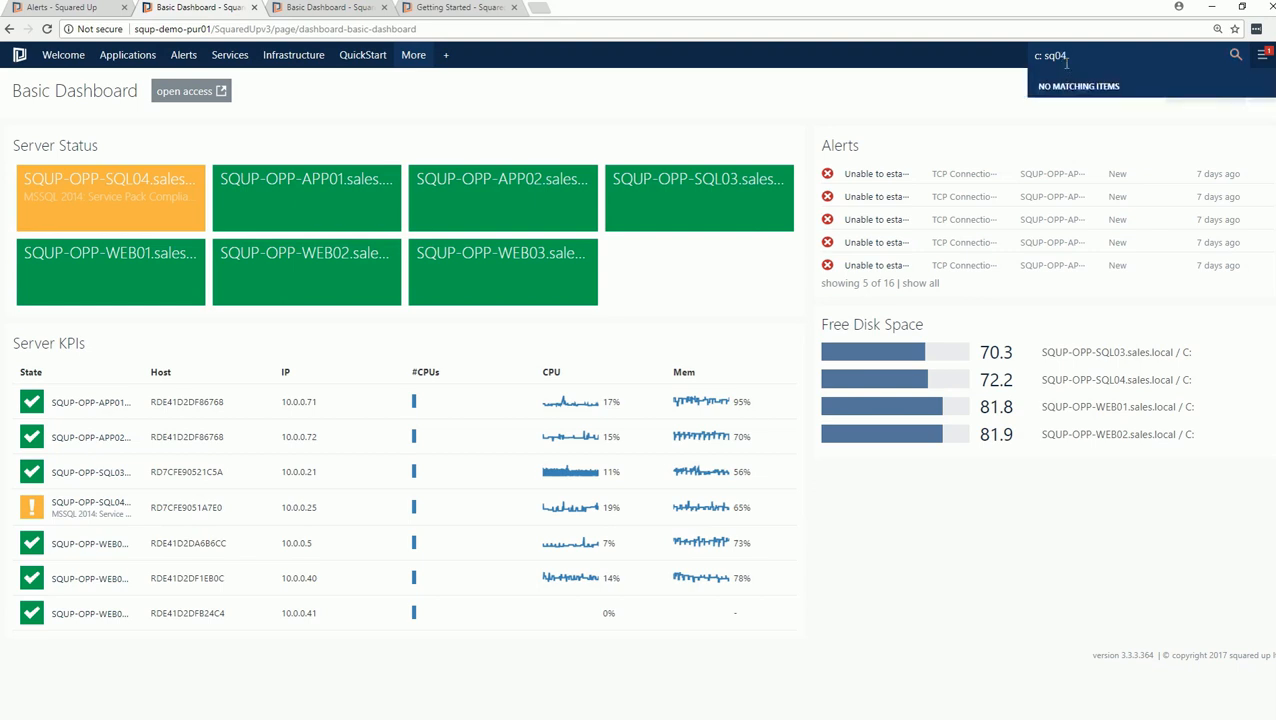
text(l)
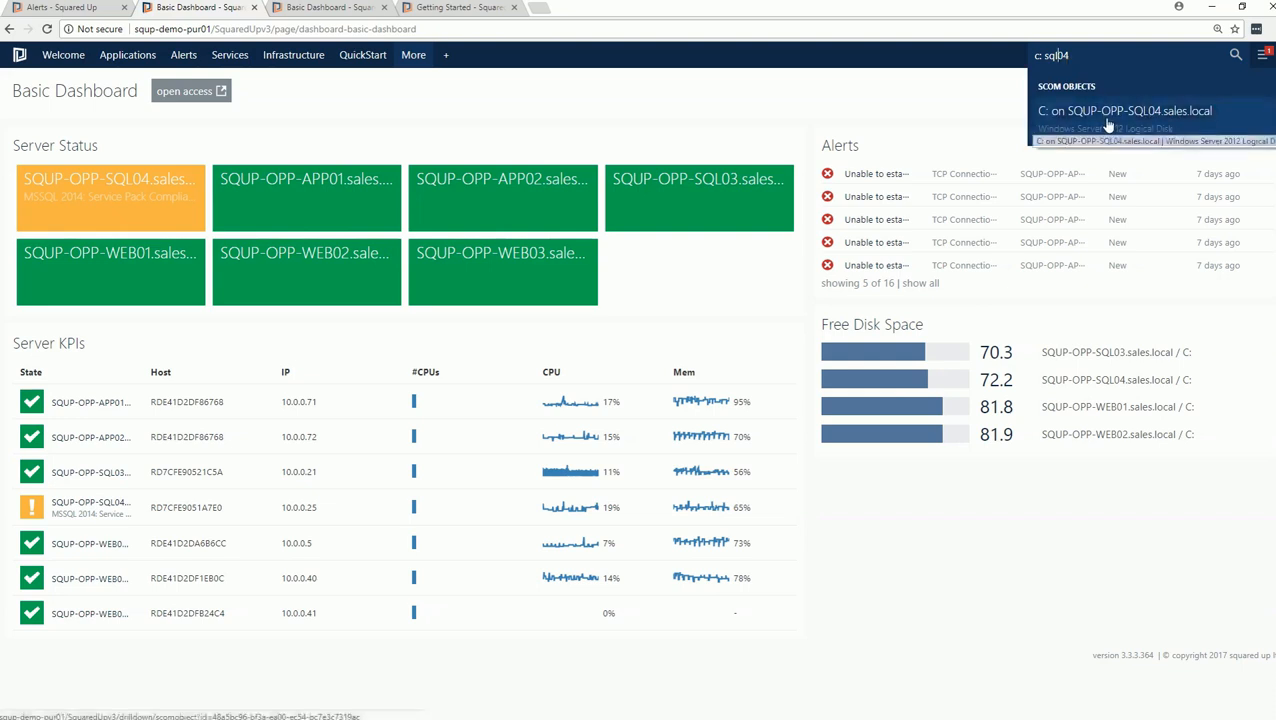
drag(1108, 56, 1029, 52)
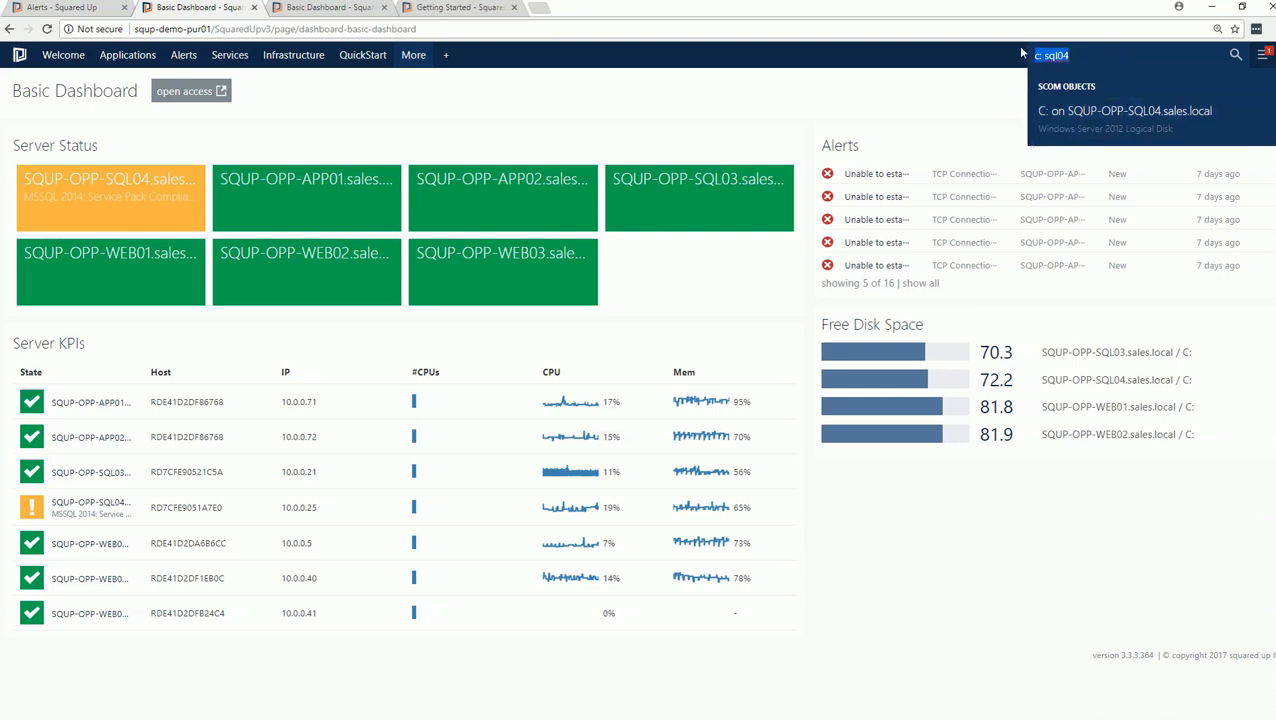
text(pur01)
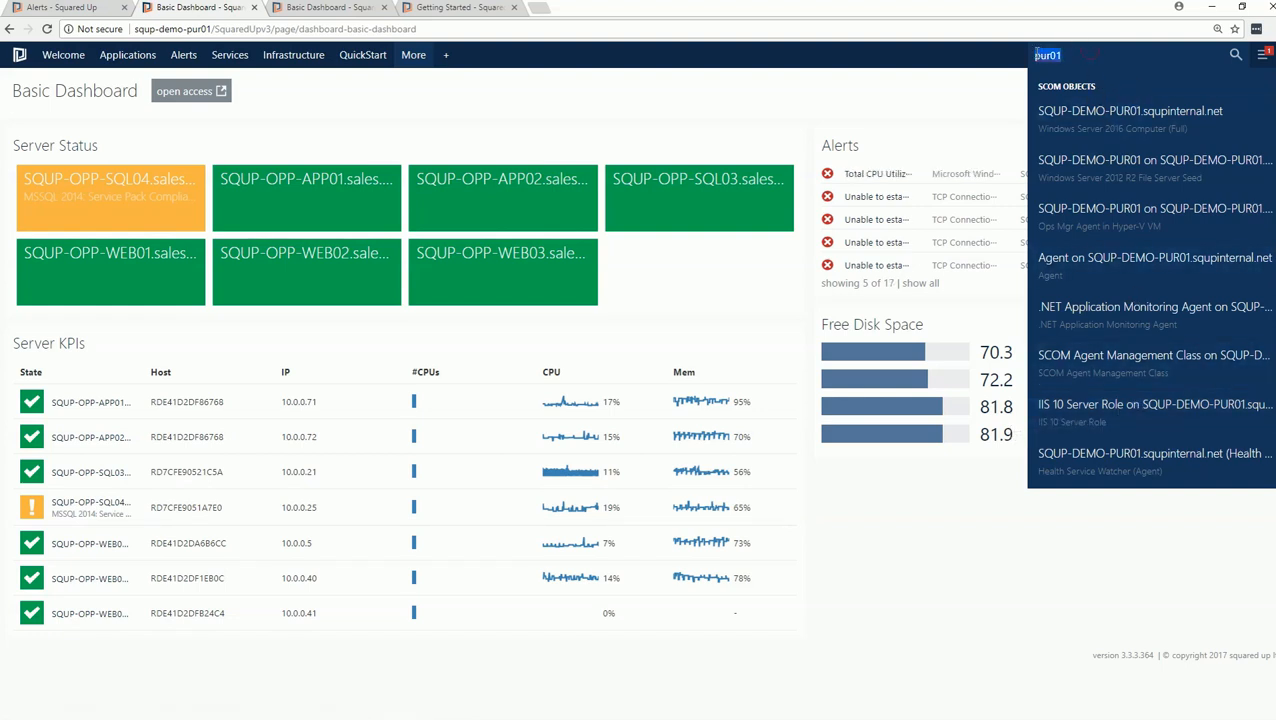
Search for "web01" and open the SQUP-OPP-WEB01.sales.local computer from the results
key(BackSpace)
key(BackSpace)
key(BackSpace)
key(BackSpace)
key(BackSpace)
text(web01)
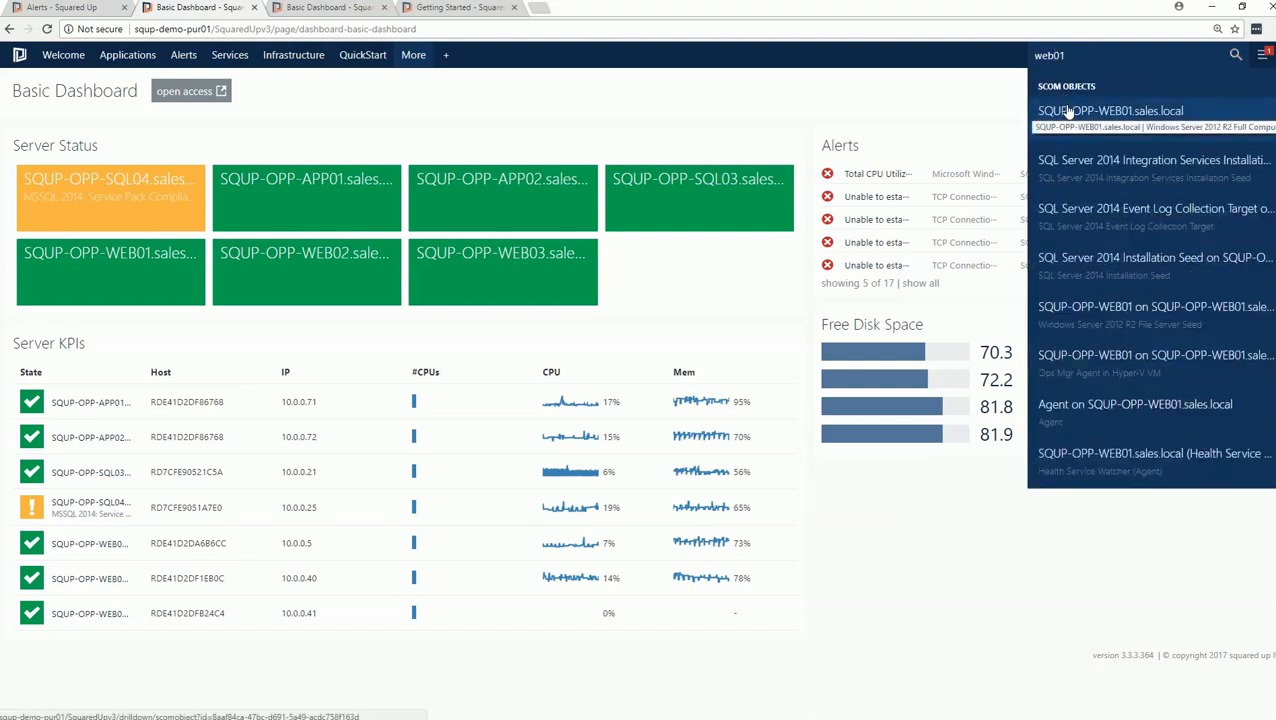
click(1068, 112)
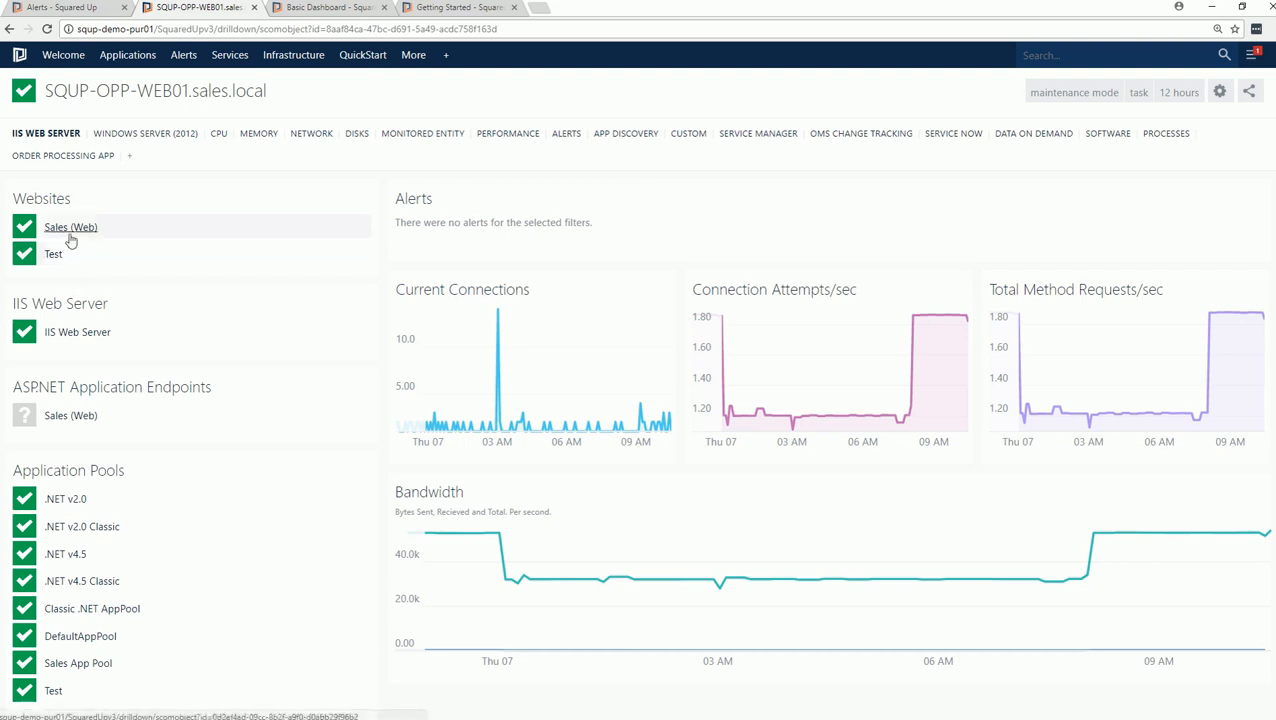
Review the server's Windows Server (2012), CPU and Memory perspectives
click(146, 136)
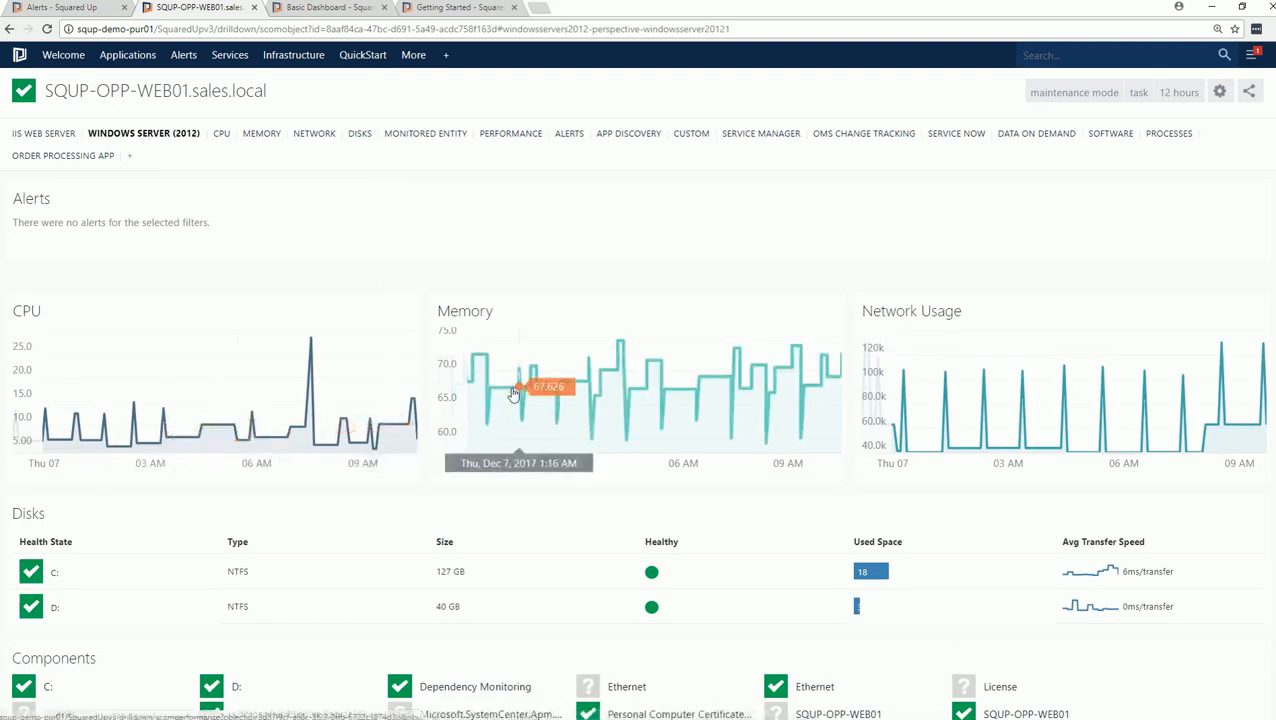
scroll(763, 433, down, 1)
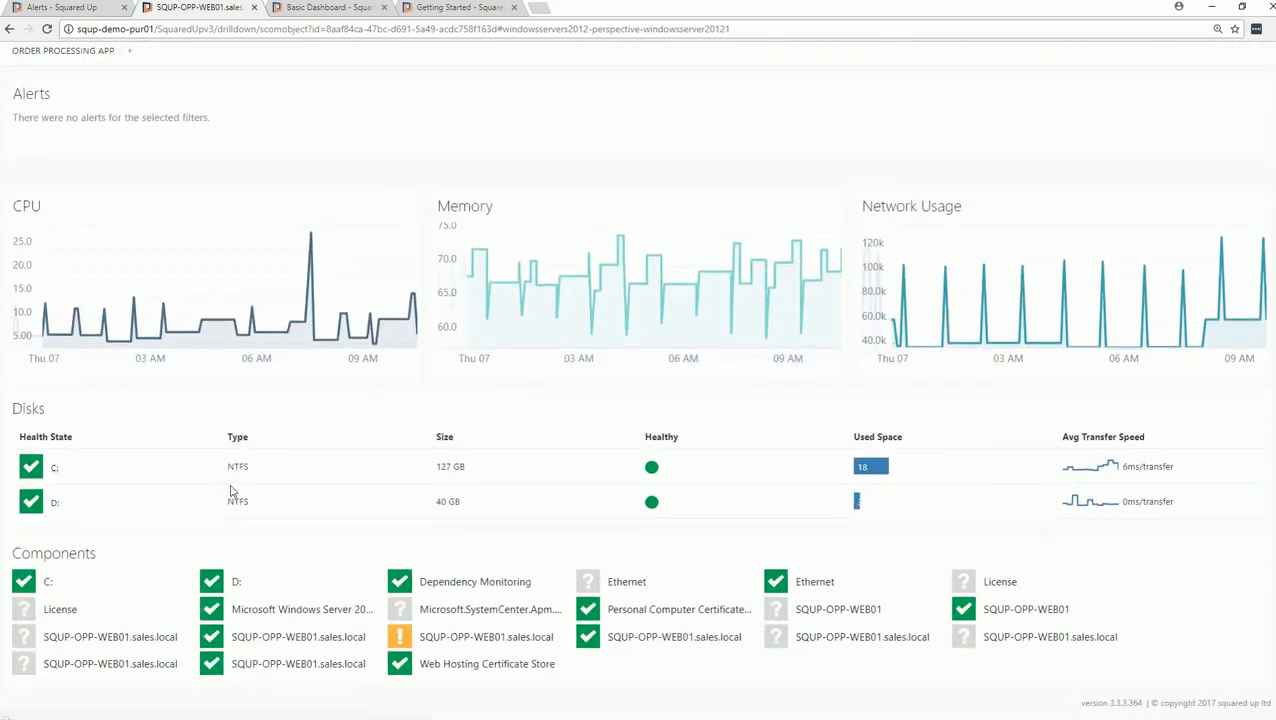
scroll(231, 484, up, 1)
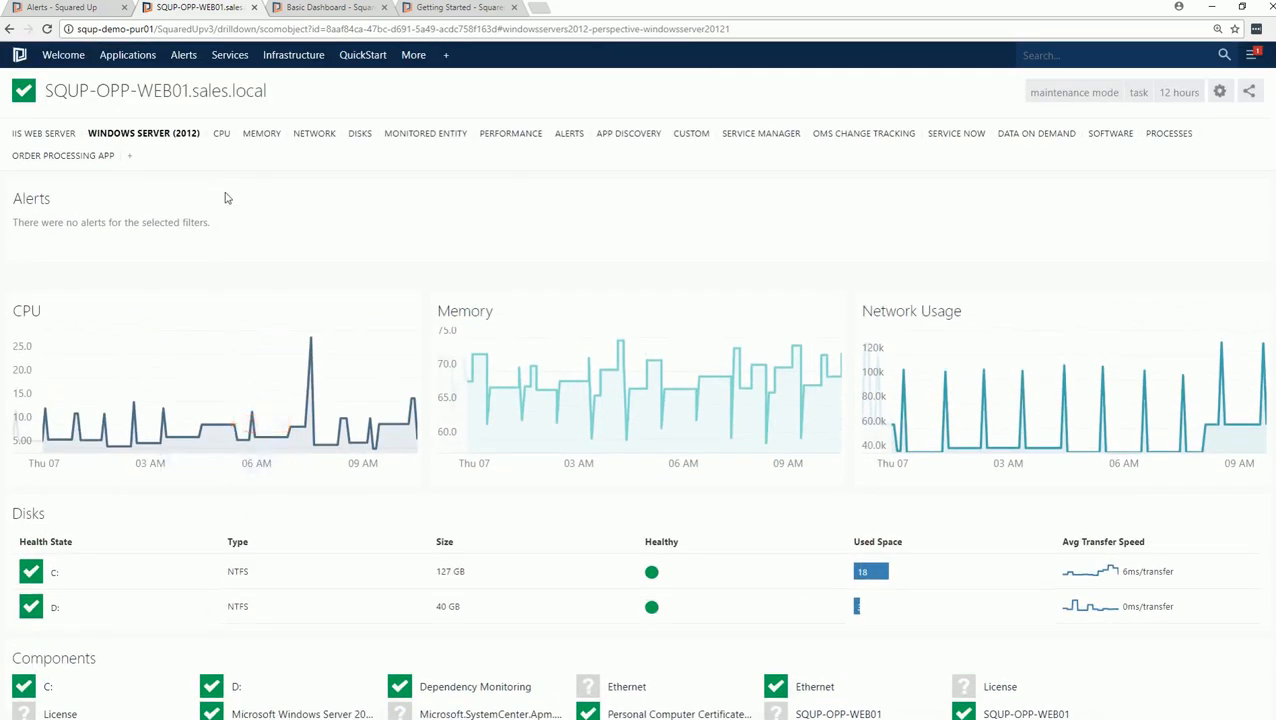
click(221, 134)
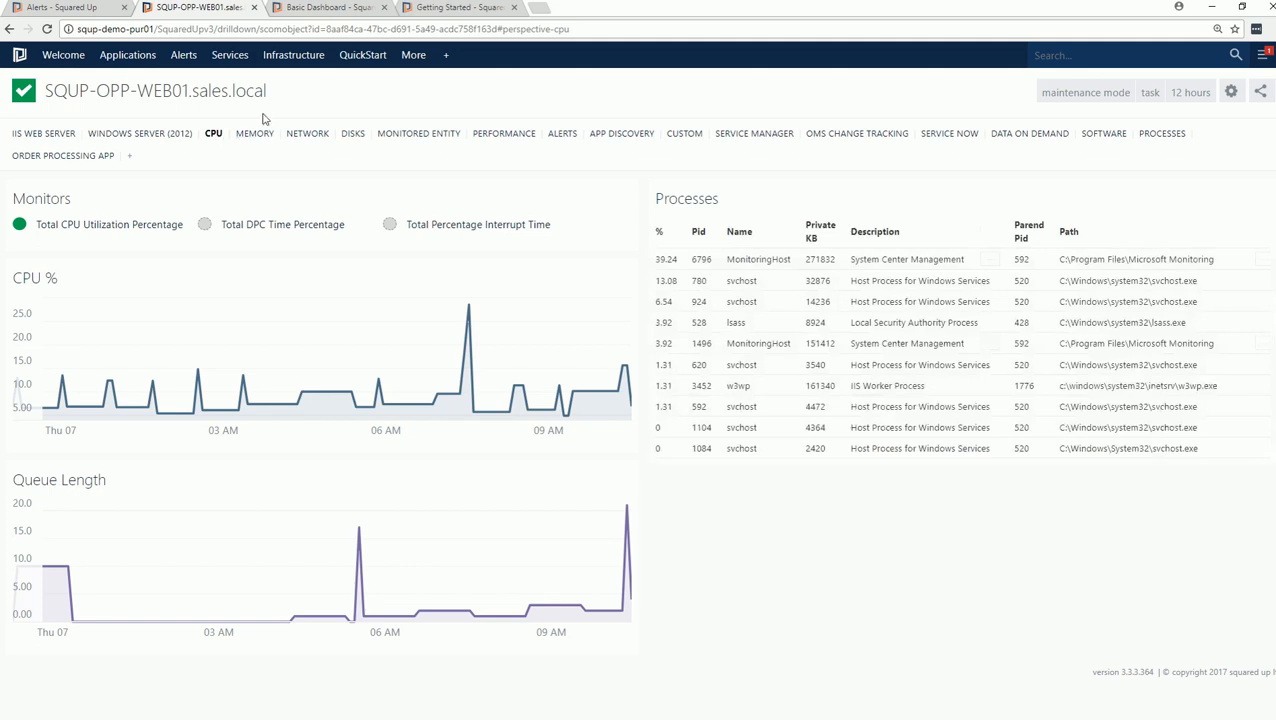
click(258, 135)
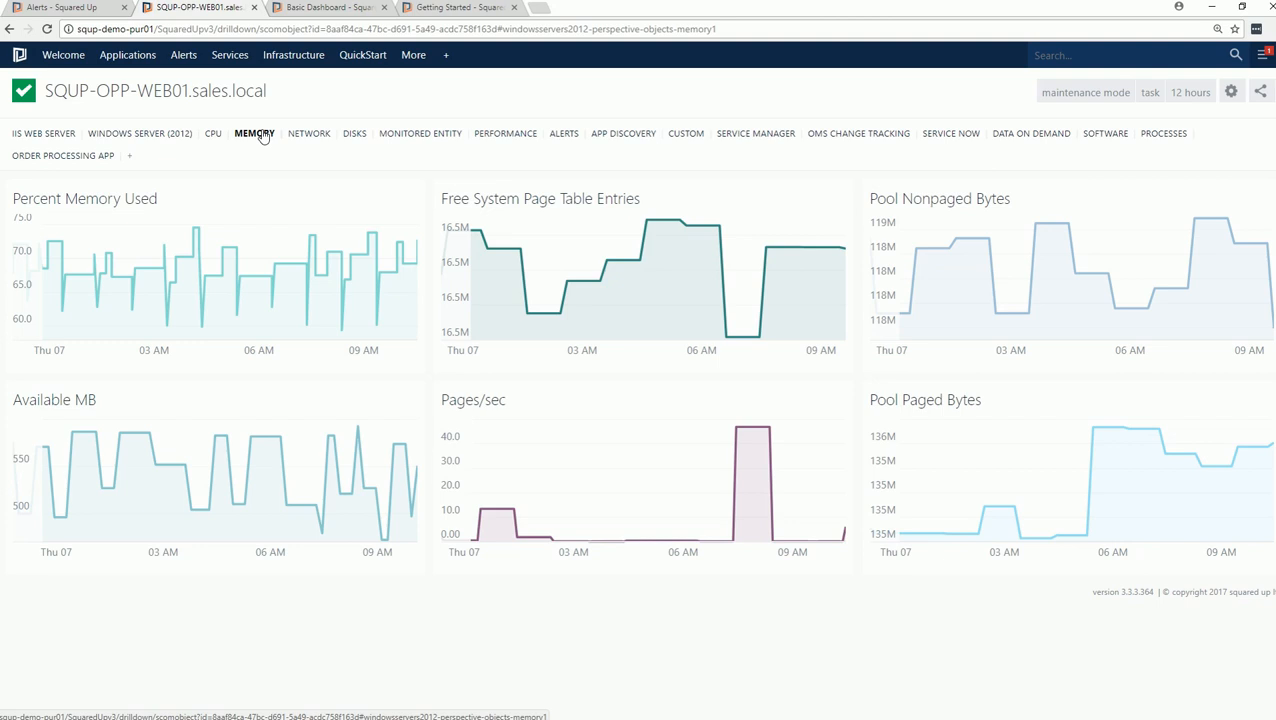
Review the server's Monitored Entity perspective, including its classes, properties, monitors, rules, children and parents
click(396, 140)
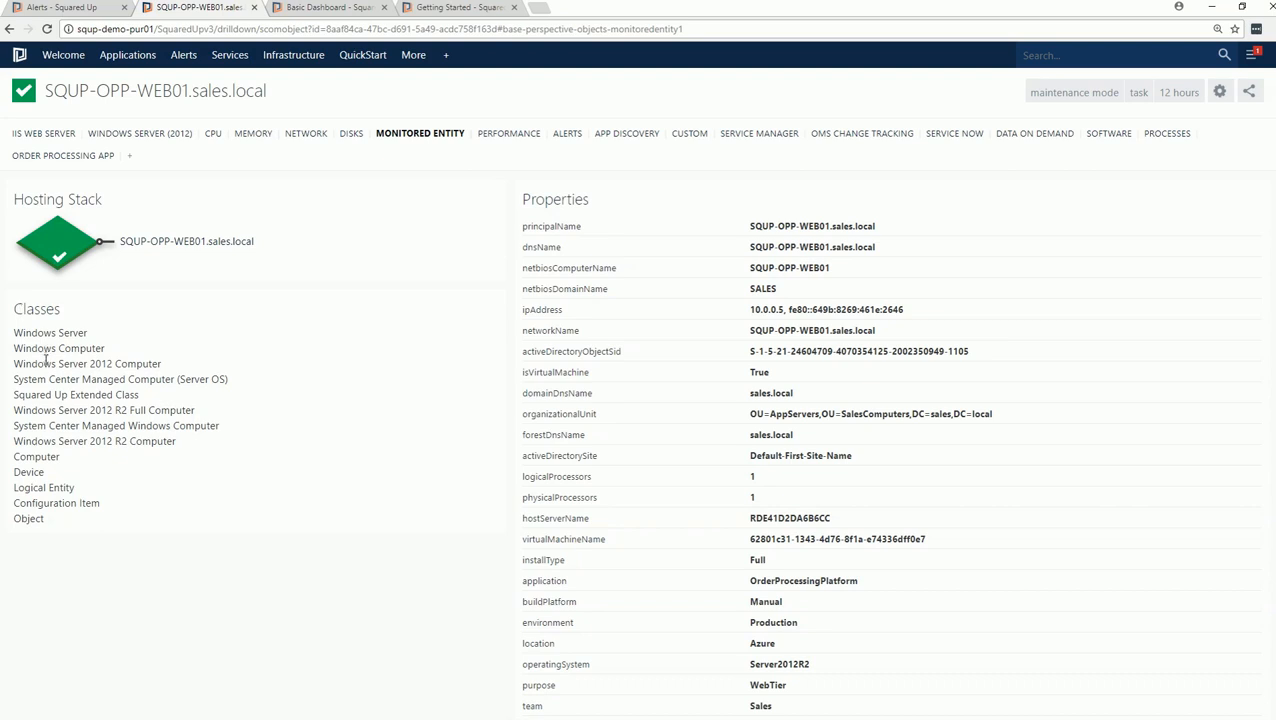
scroll(46, 362, down, 2)
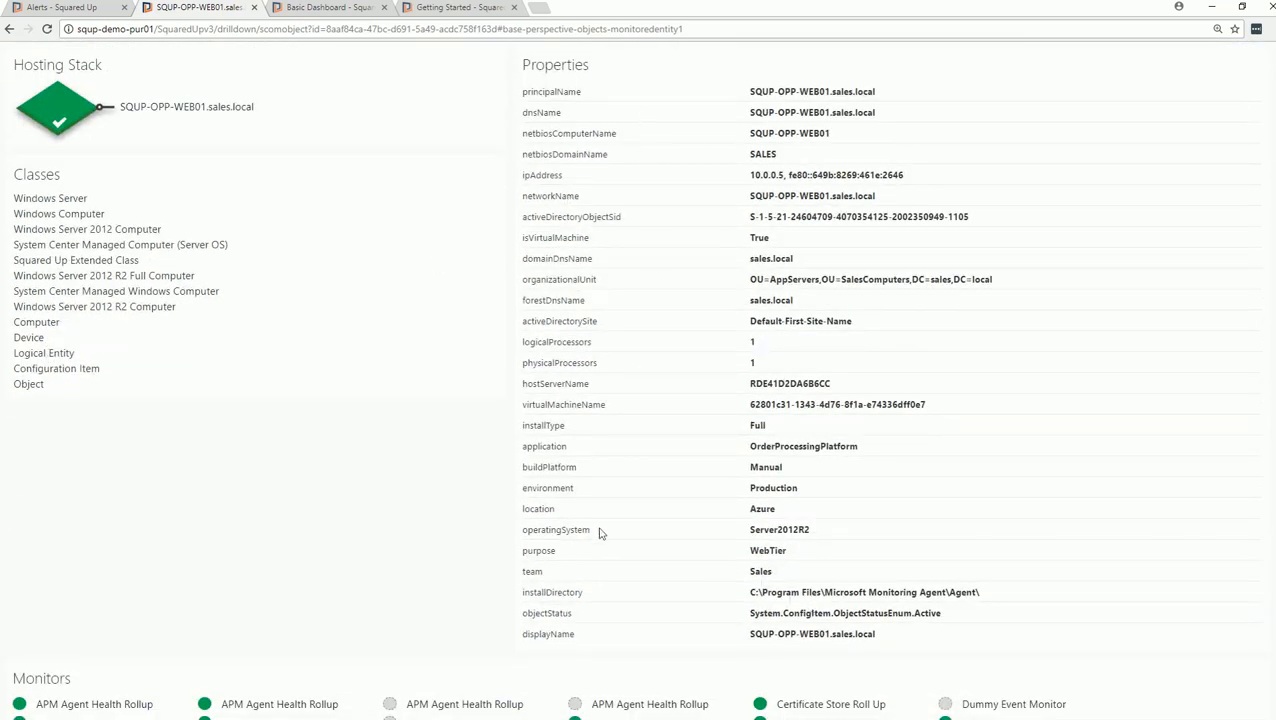
scroll(600, 533, down, 3)
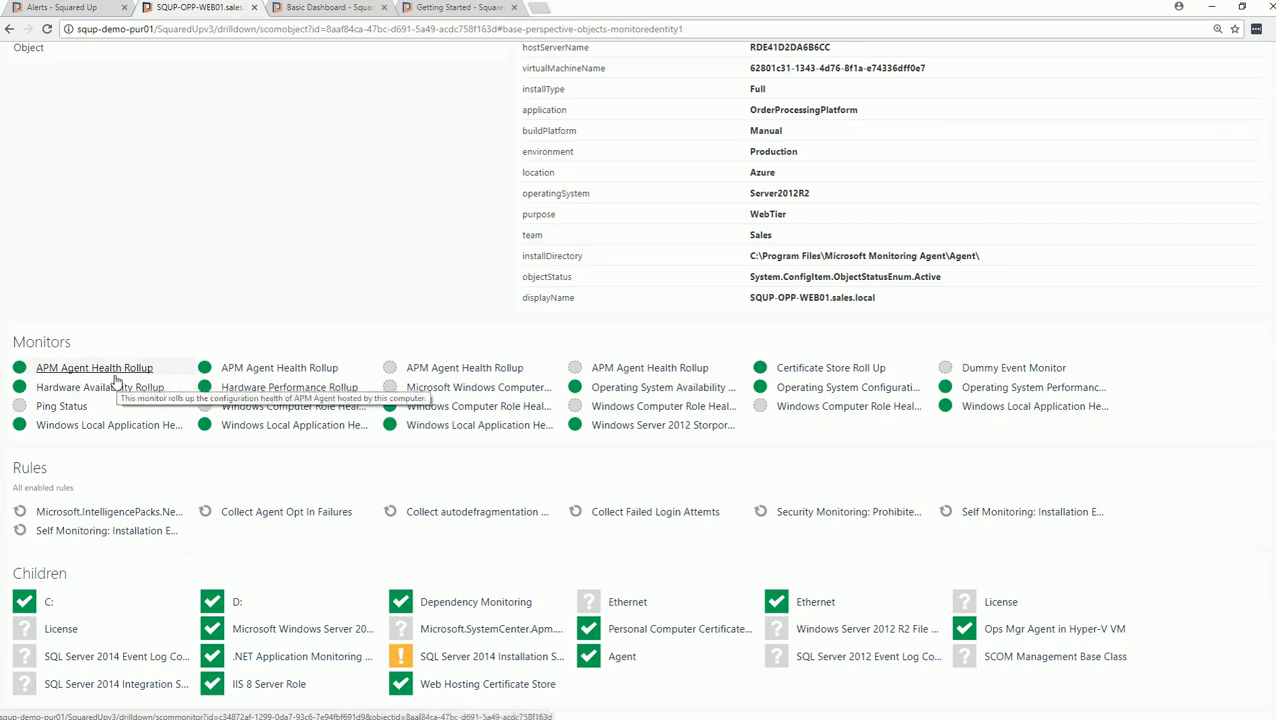
scroll(115, 380, down, 3)
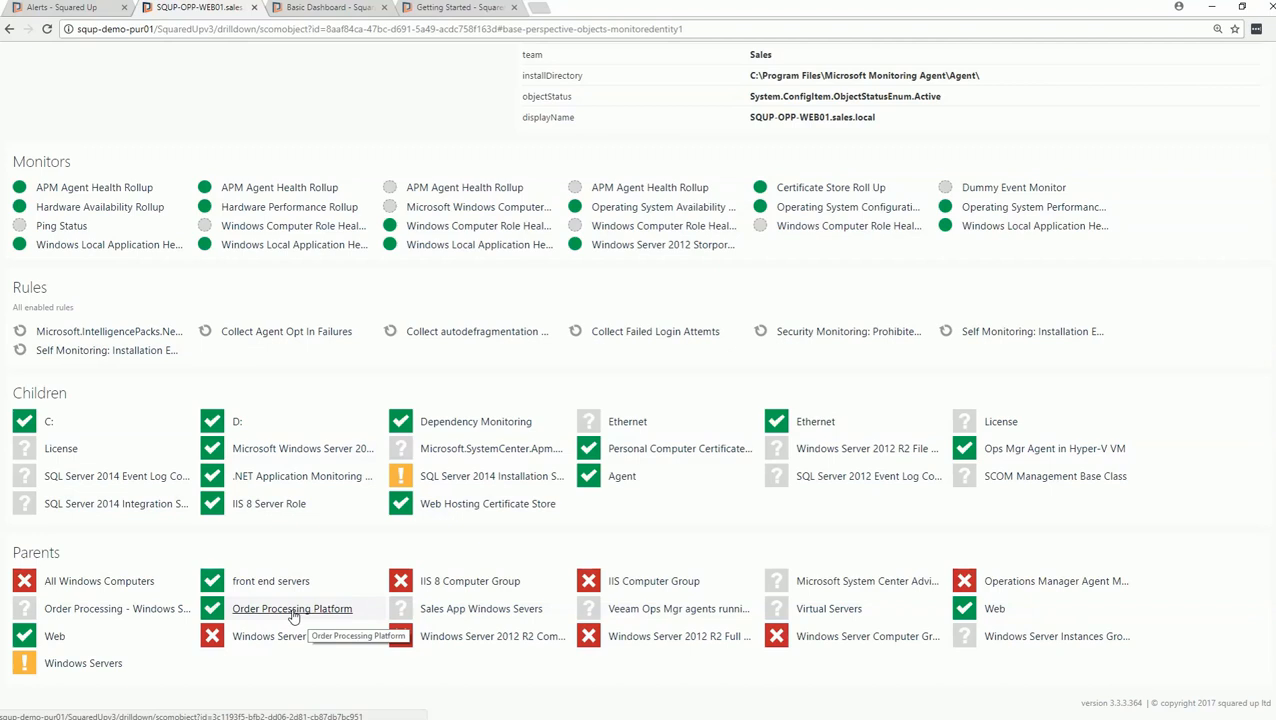
scroll(336, 476, up, 7)
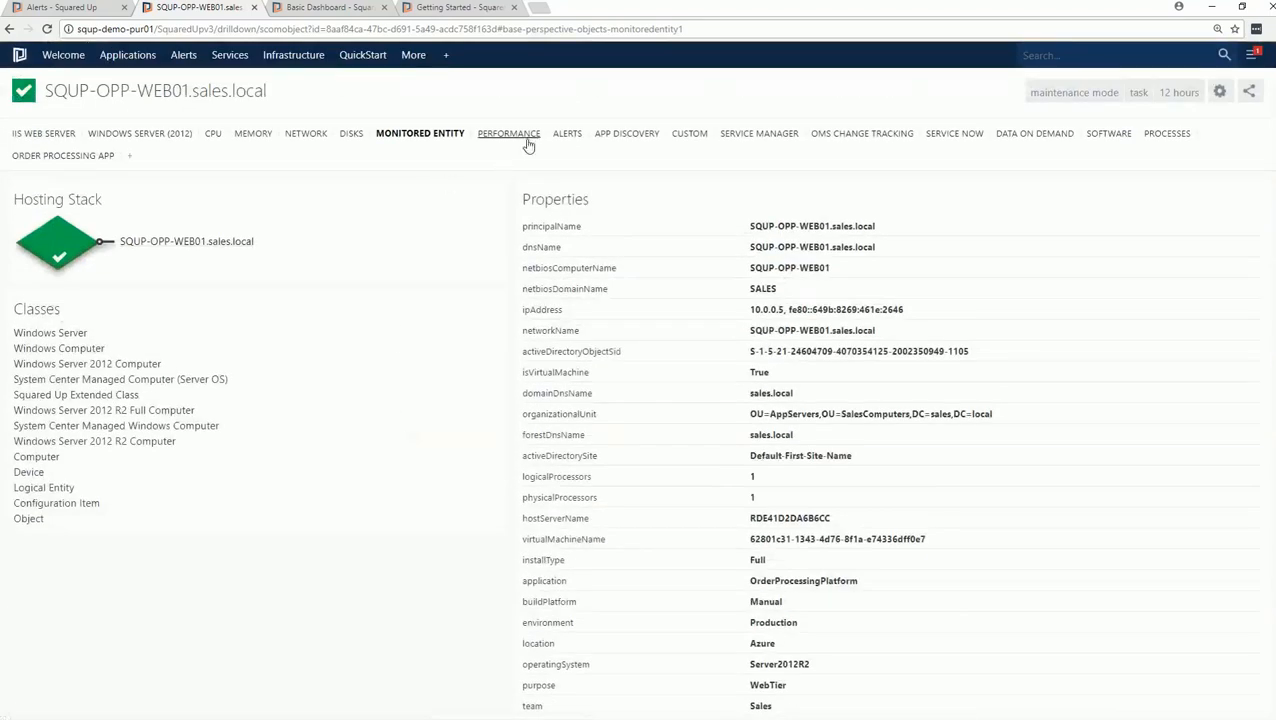
Open the server's Performance perspective and view its metrics over the last 24 hours and the last 7 days
click(510, 134)
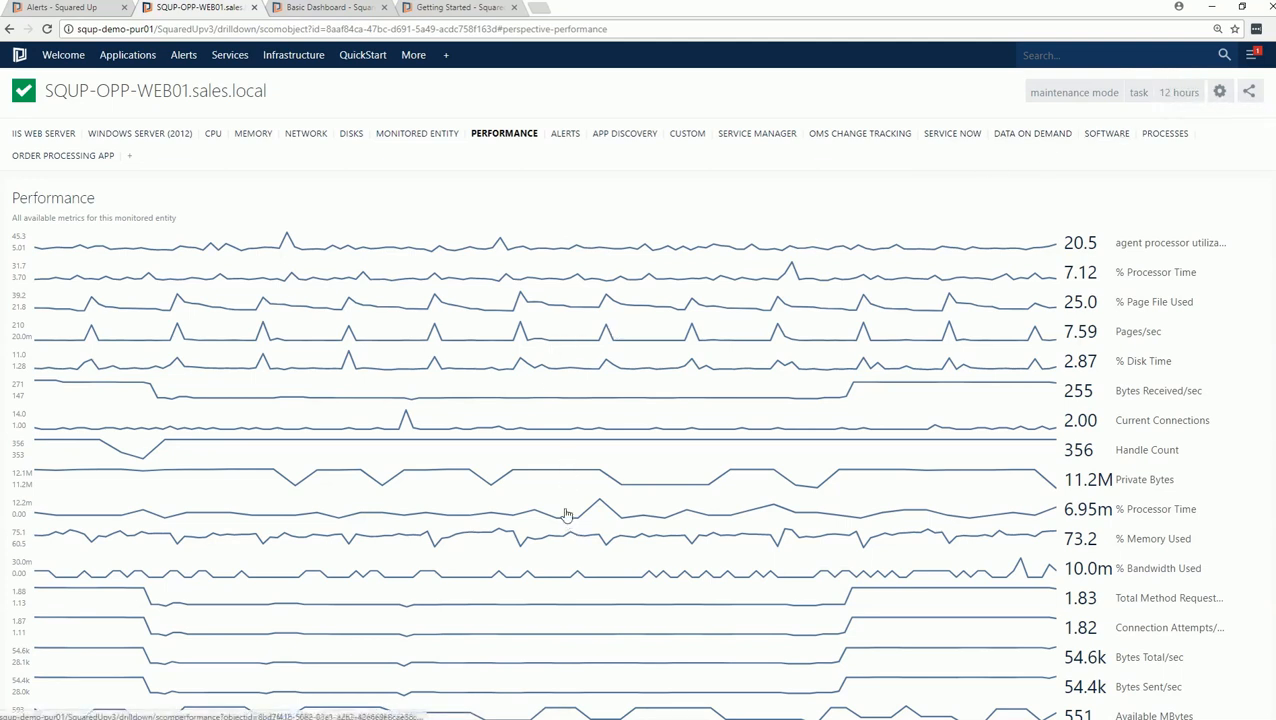
click(1177, 92)
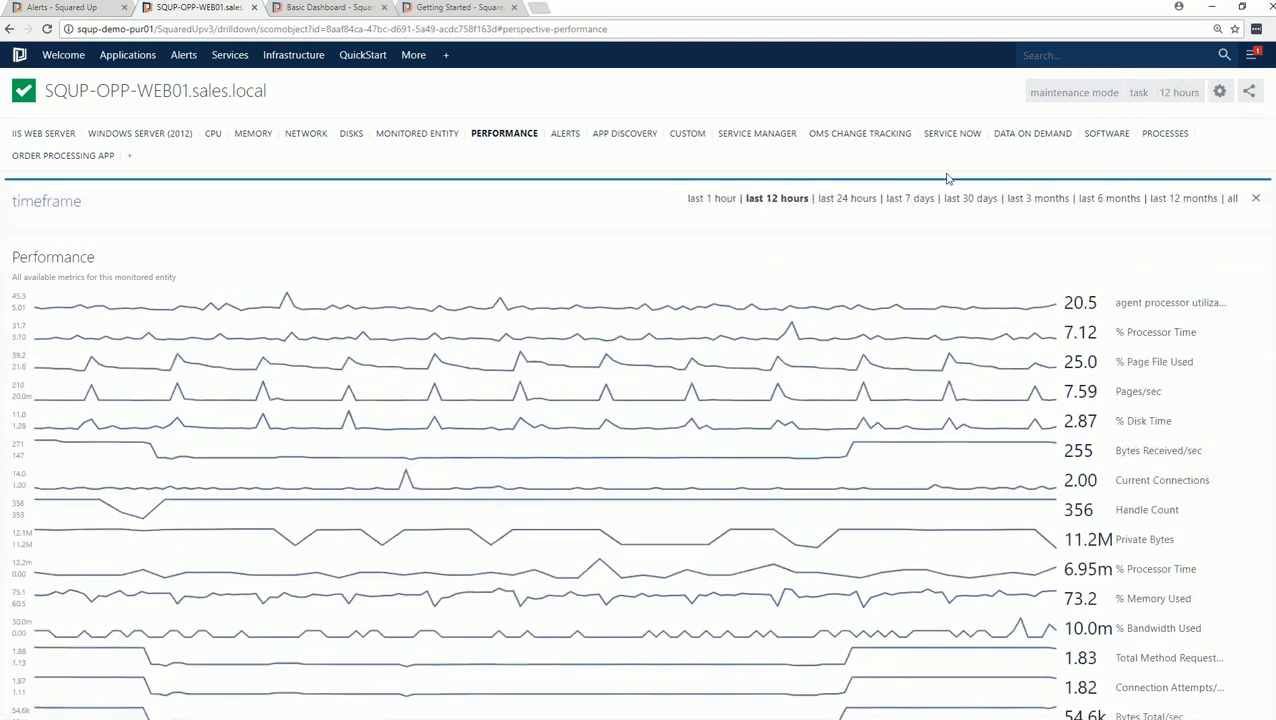
click(868, 199)
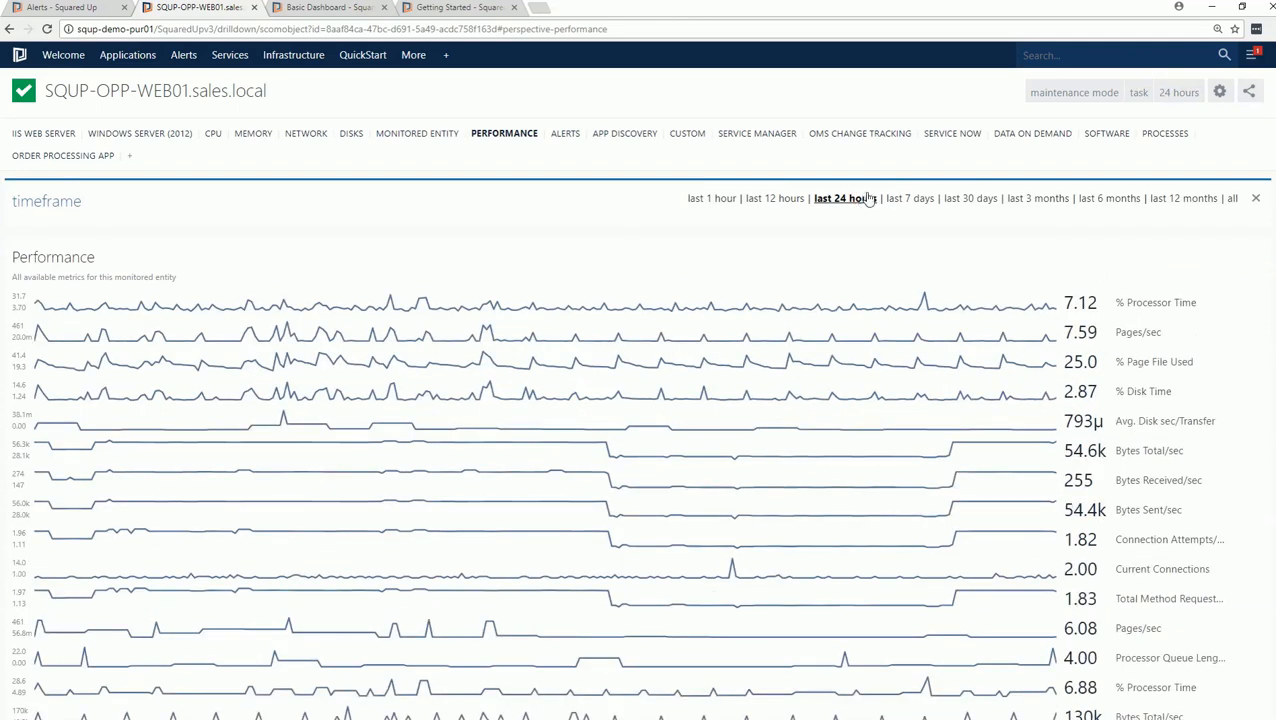
click(893, 199)
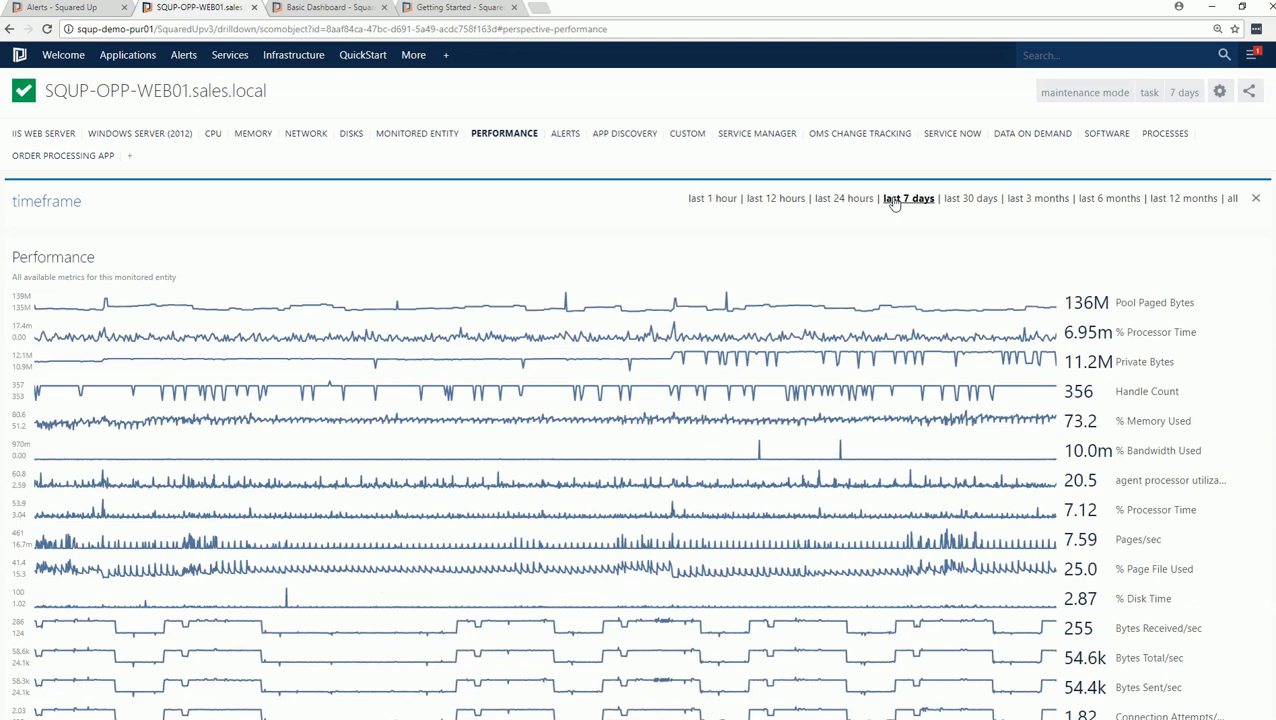
Set the performance timeframe to the last 12 hours and open the detailed graph of the VMGuest-cpu % Processor Time metric
click(790, 200)
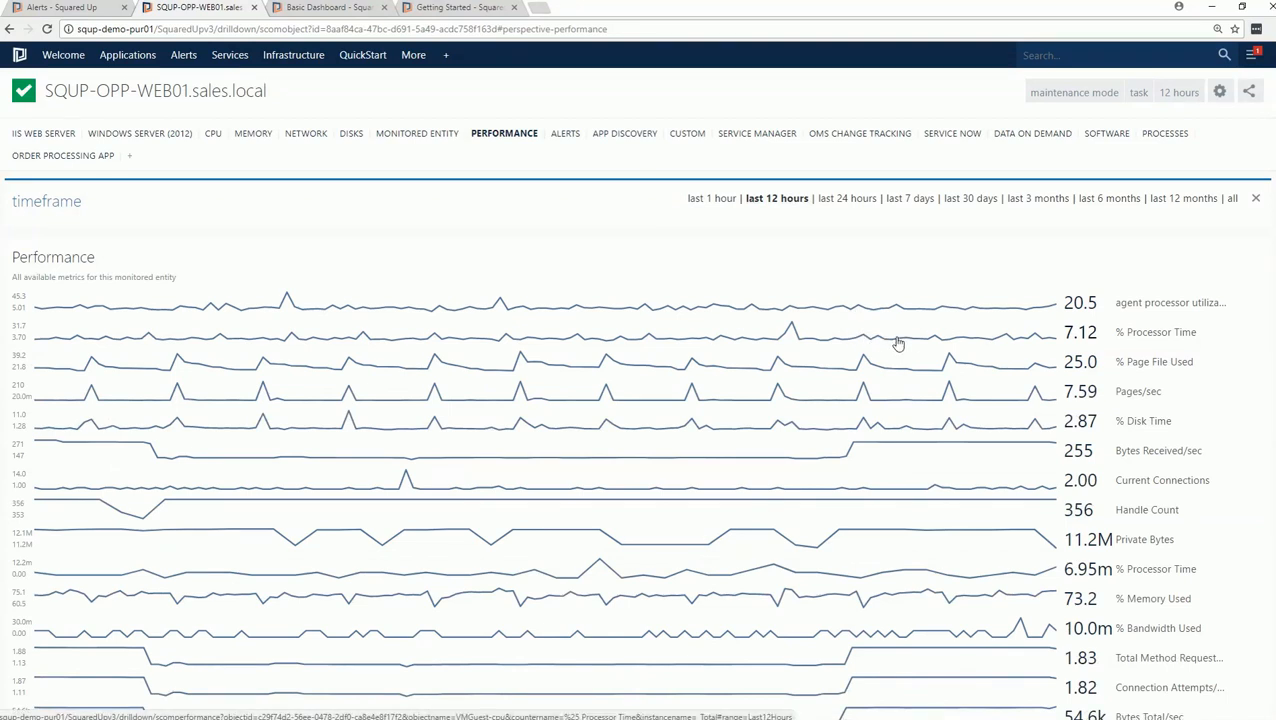
click(897, 343)
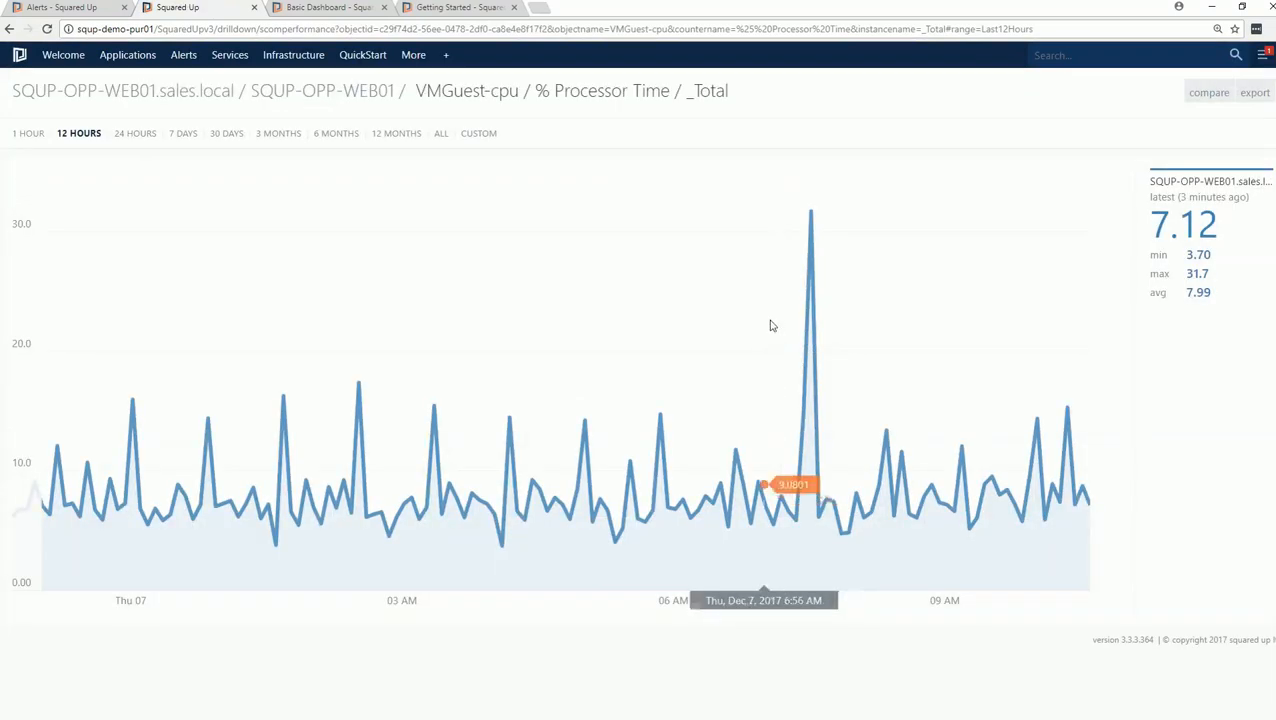
Set the processor time graph to the last 24 hours and compare it with SQUP-OPP-WEB02.sales.local
click(679, 30)
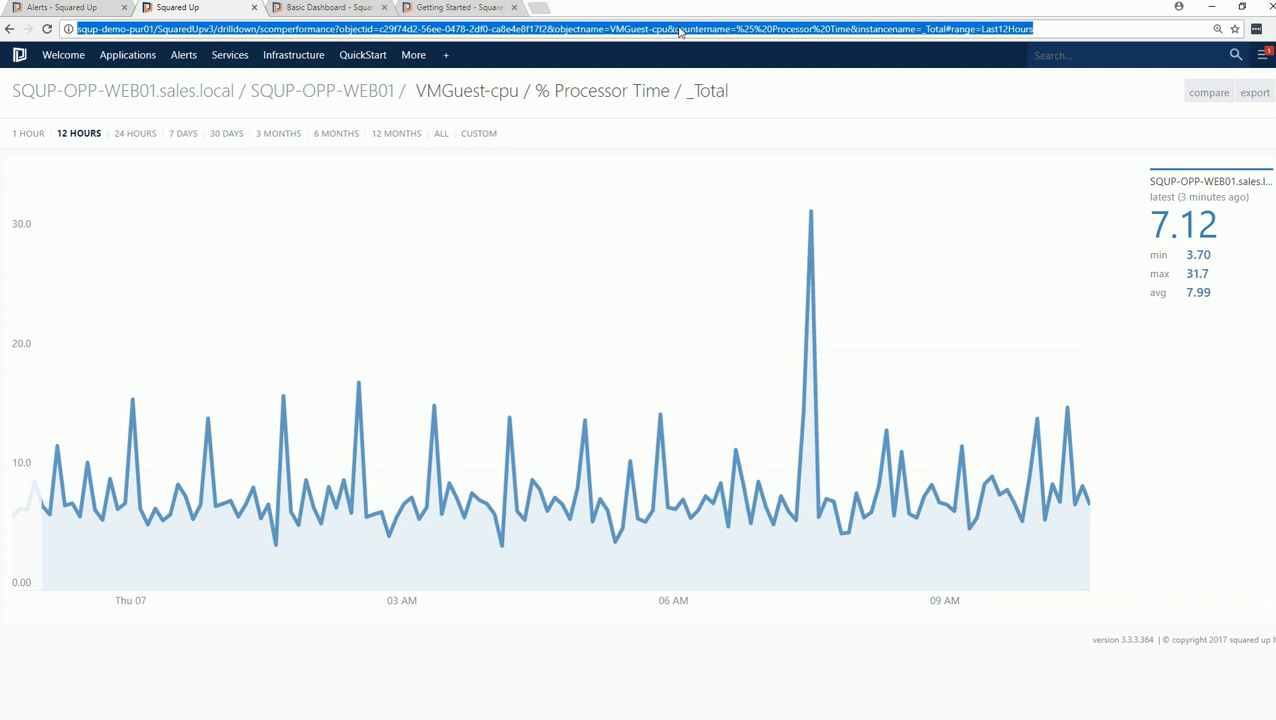
click(136, 136)
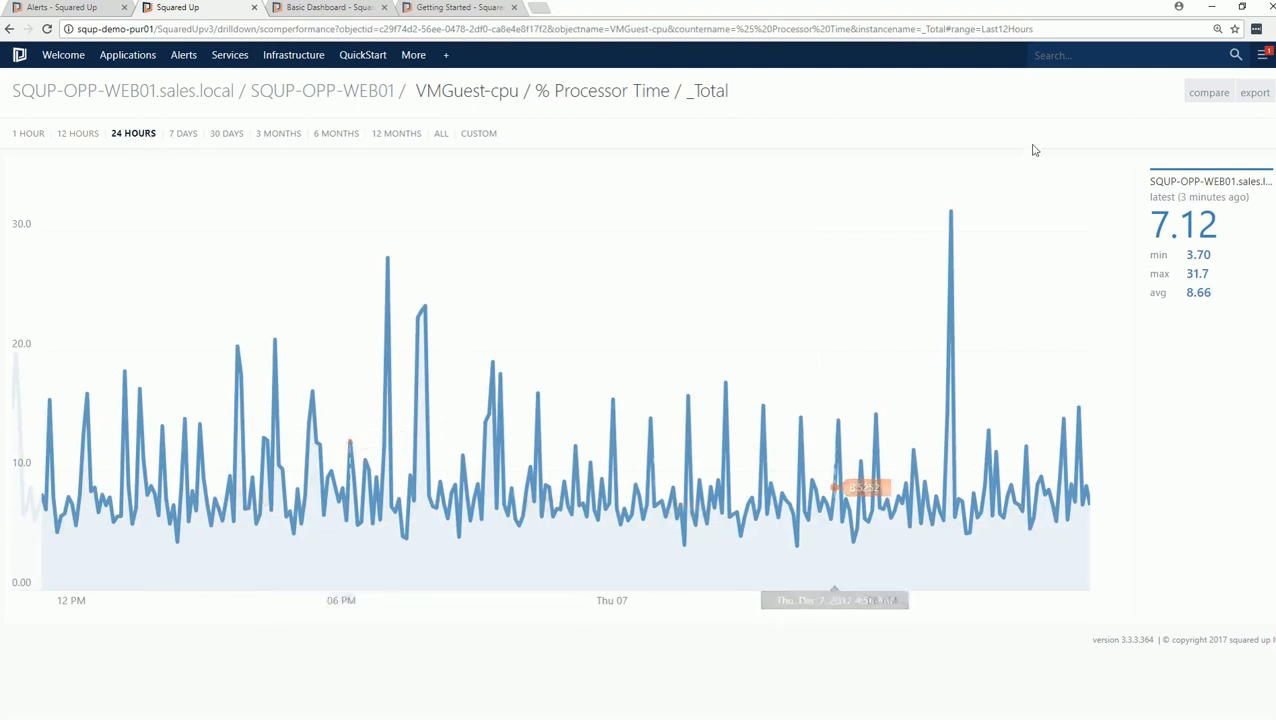
click(1206, 94)
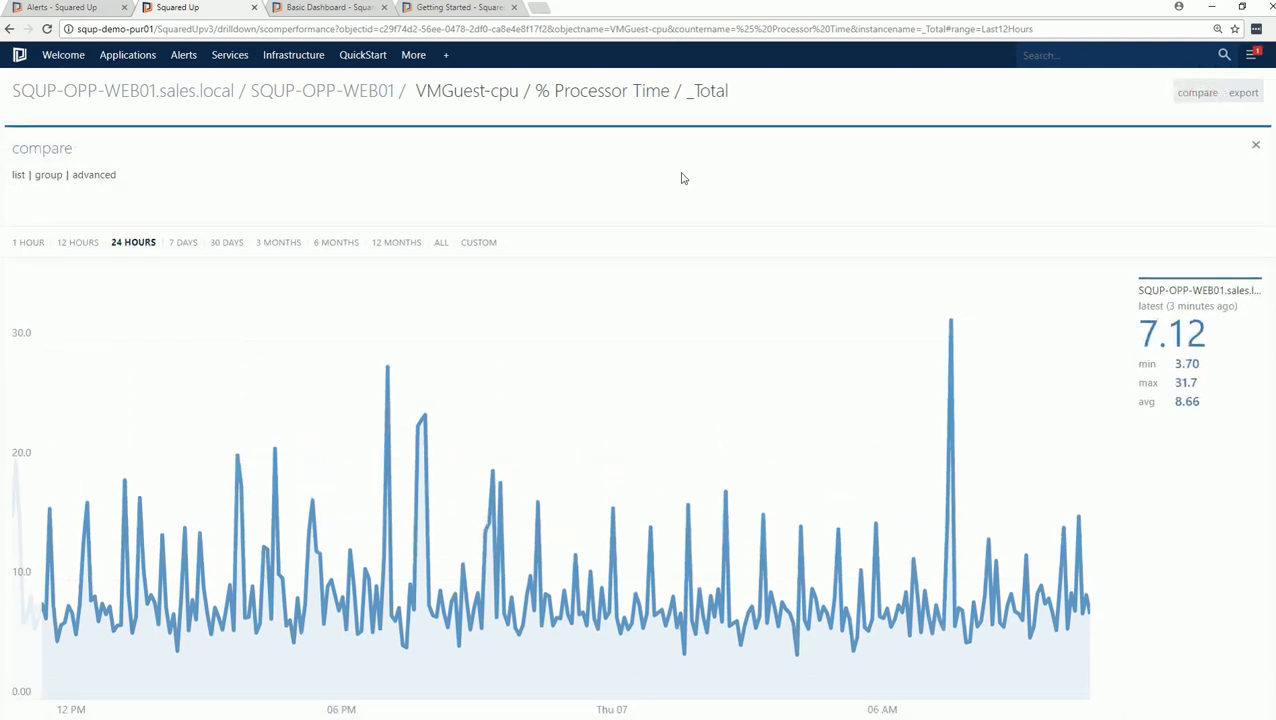
click(18, 176)
click(47, 204)
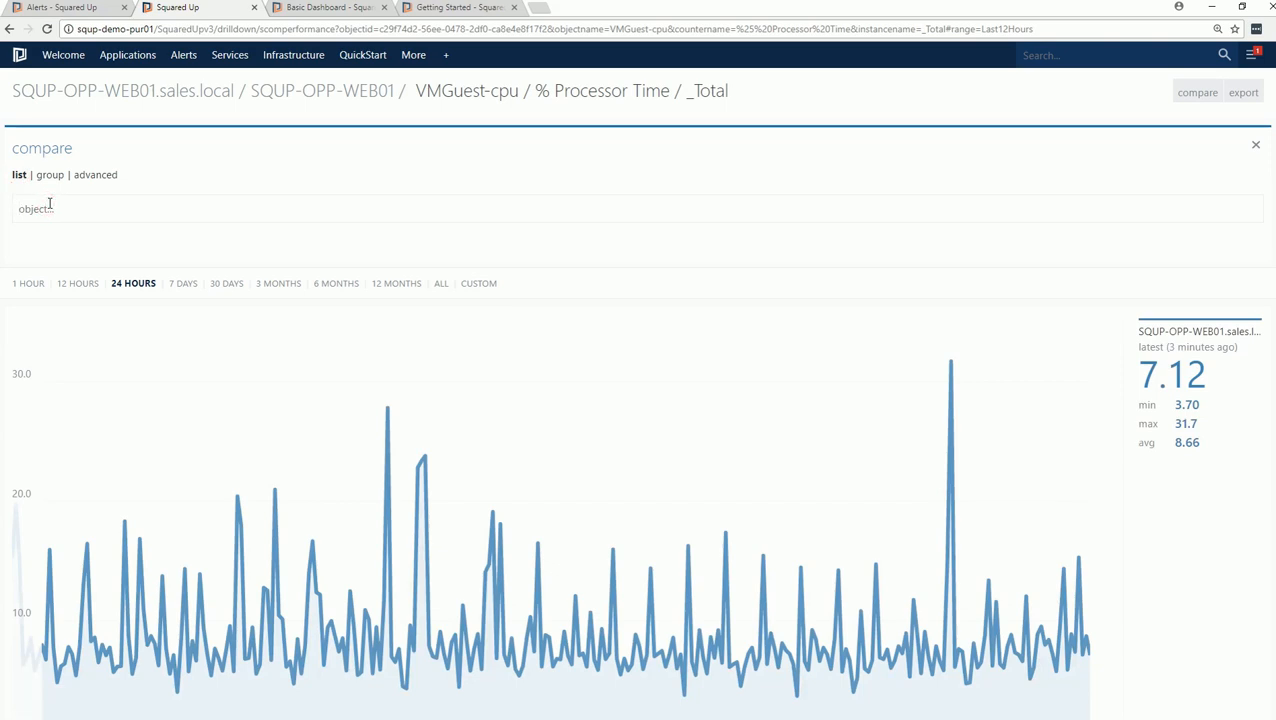
text(web02)
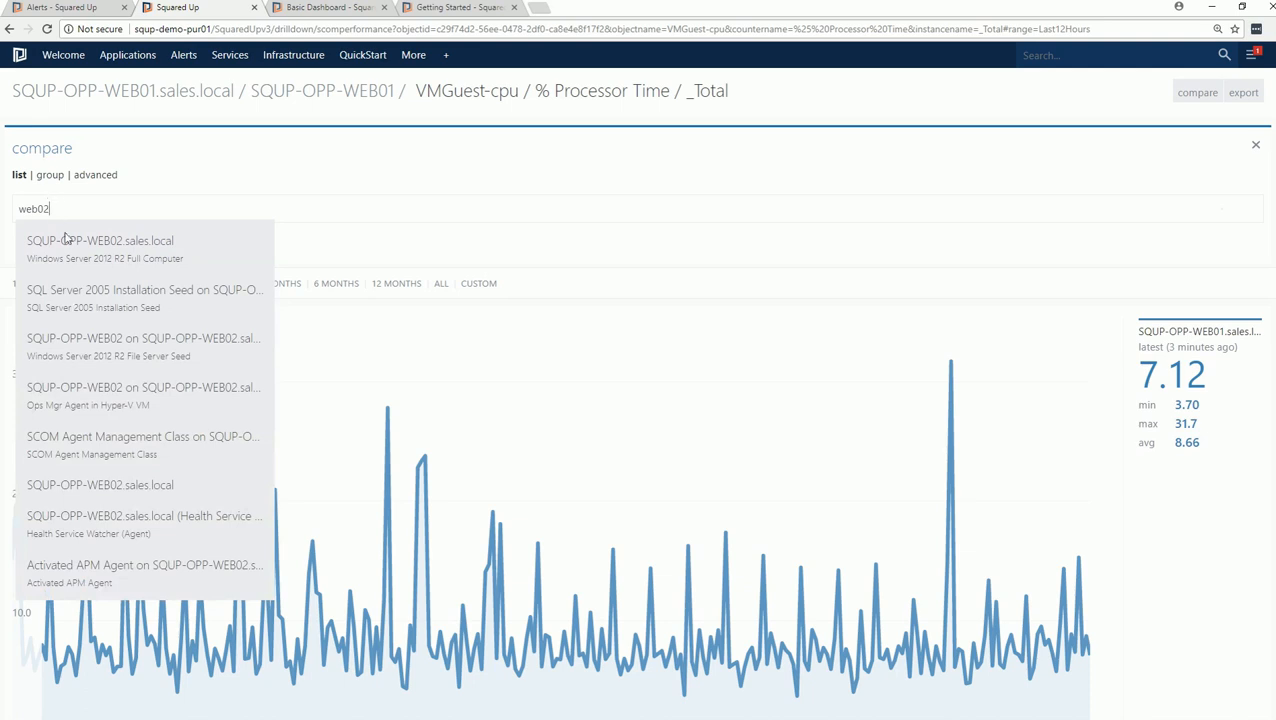
click(82, 248)
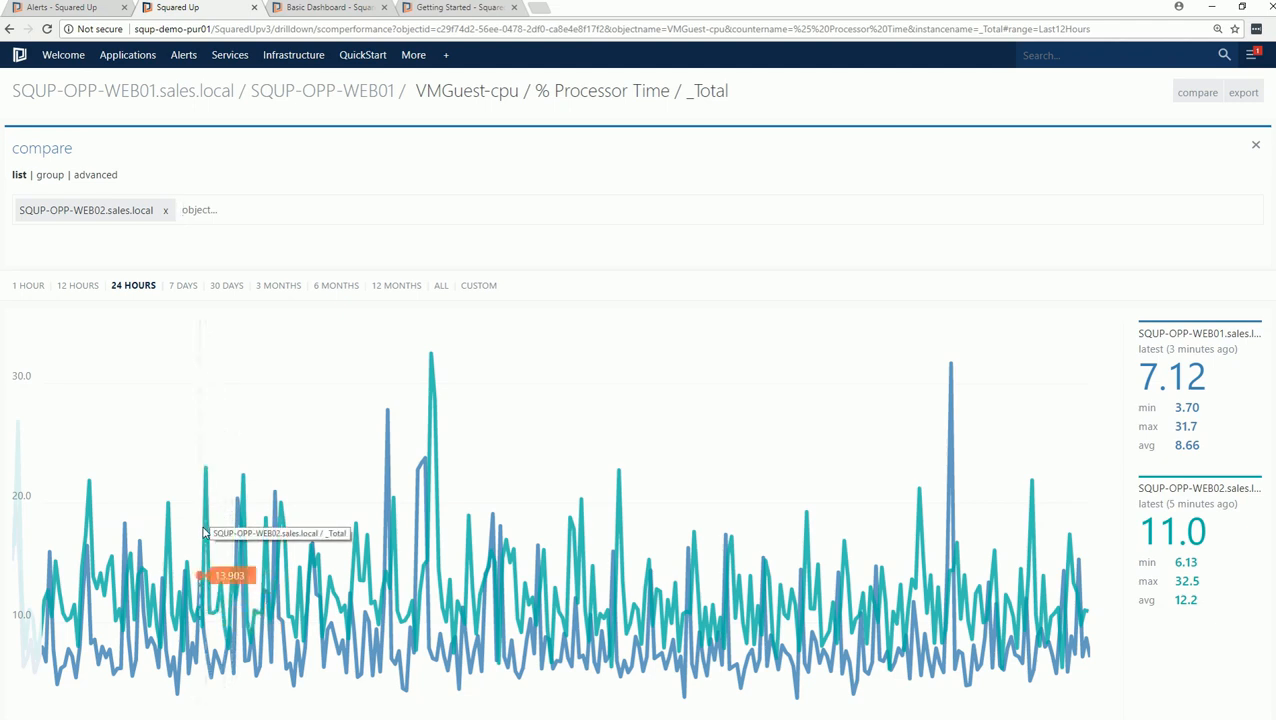
Remove the single-server comparison and compare against the Sales App Windows Severs group instead
click(165, 210)
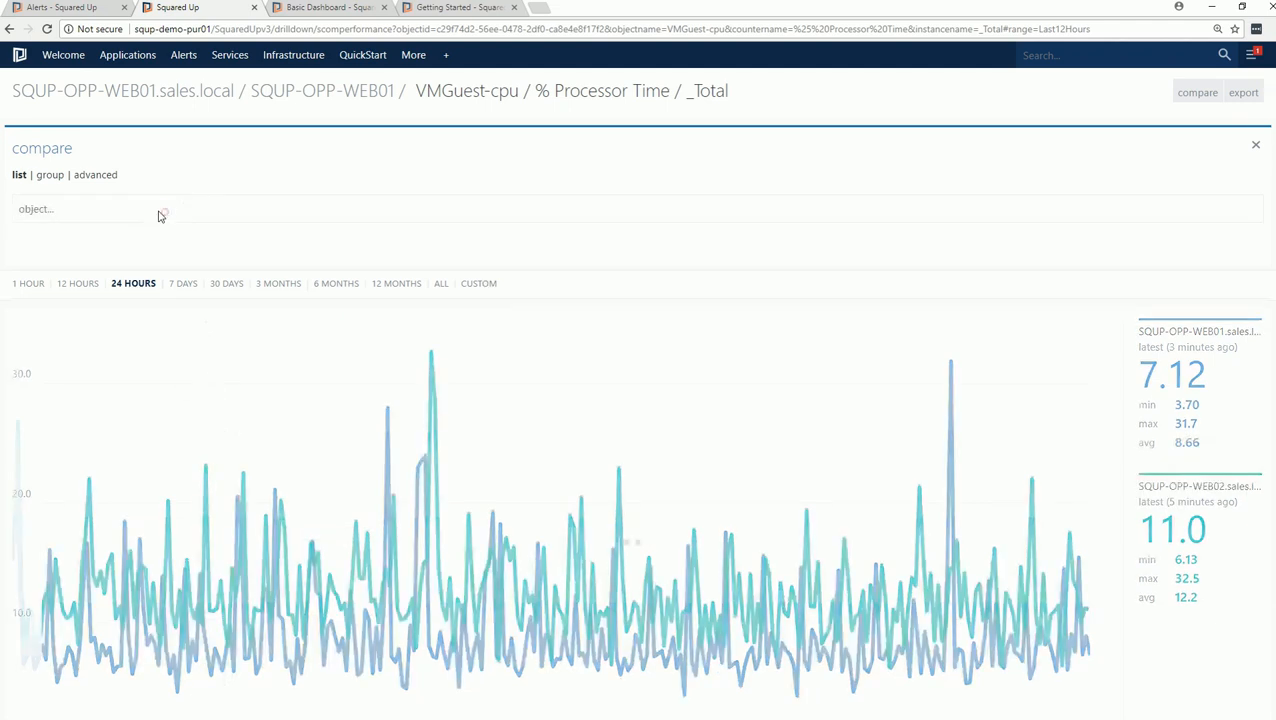
click(52, 176)
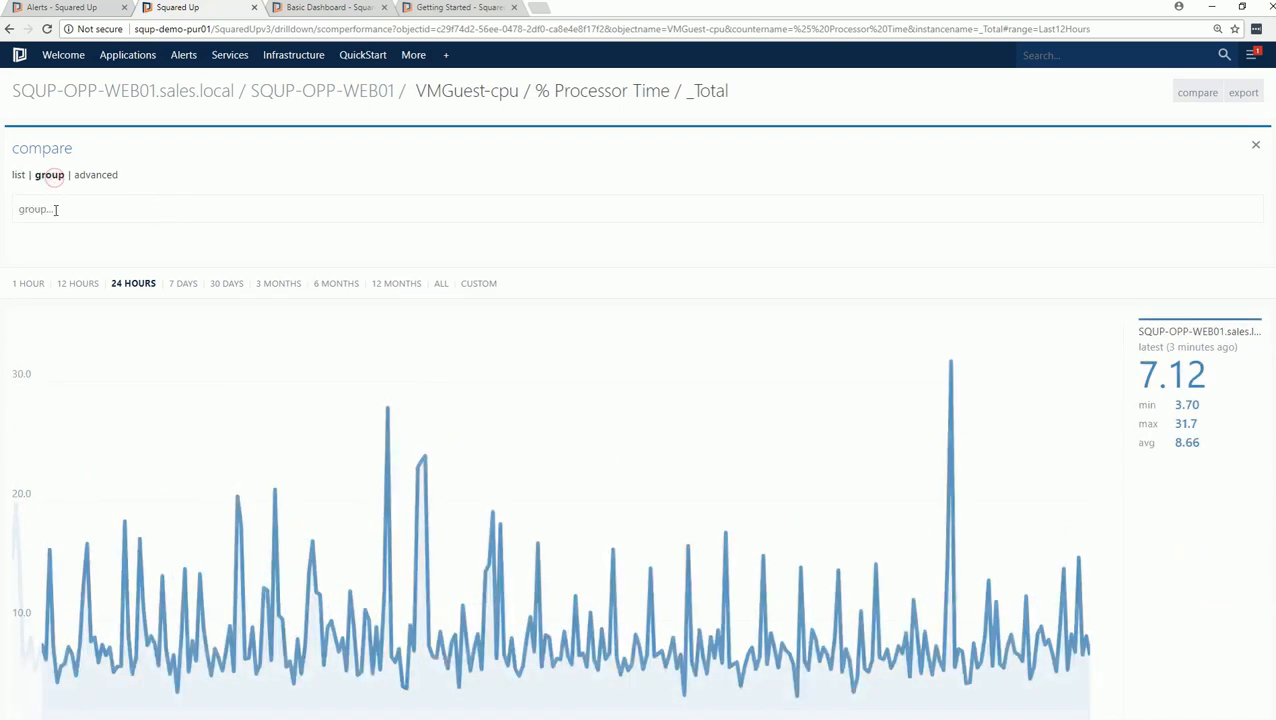
text(sales app)
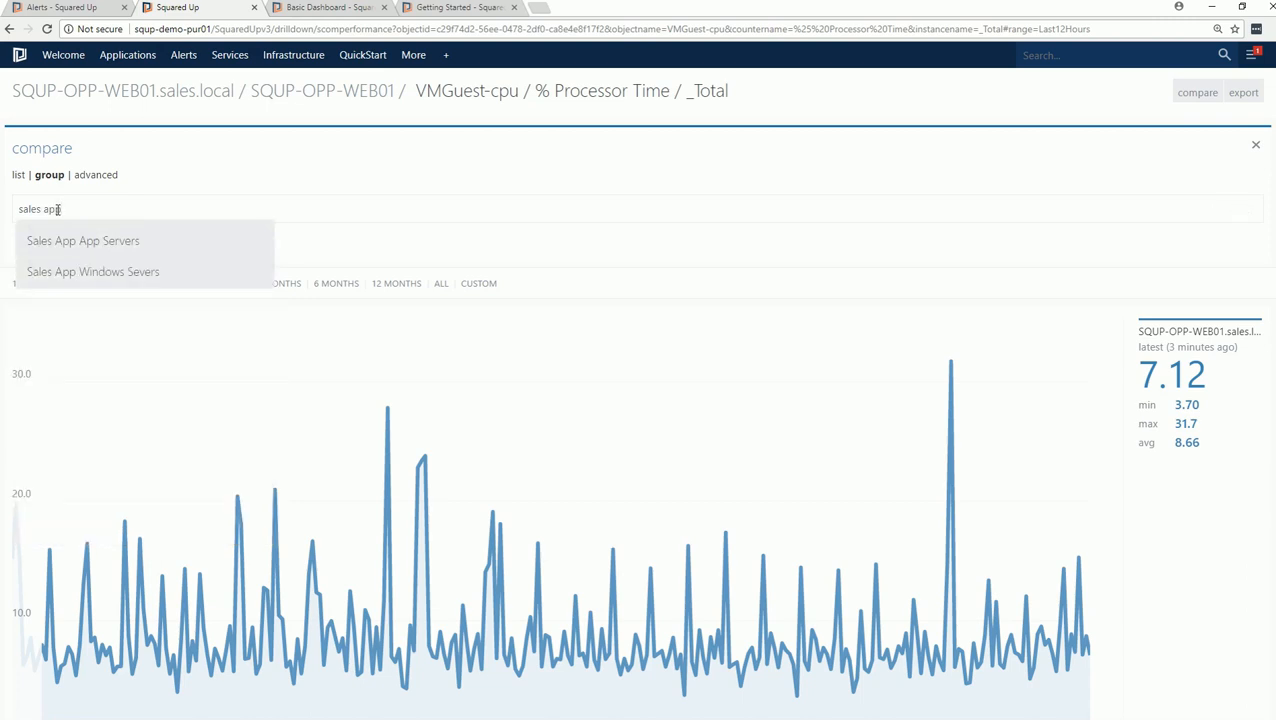
click(110, 277)
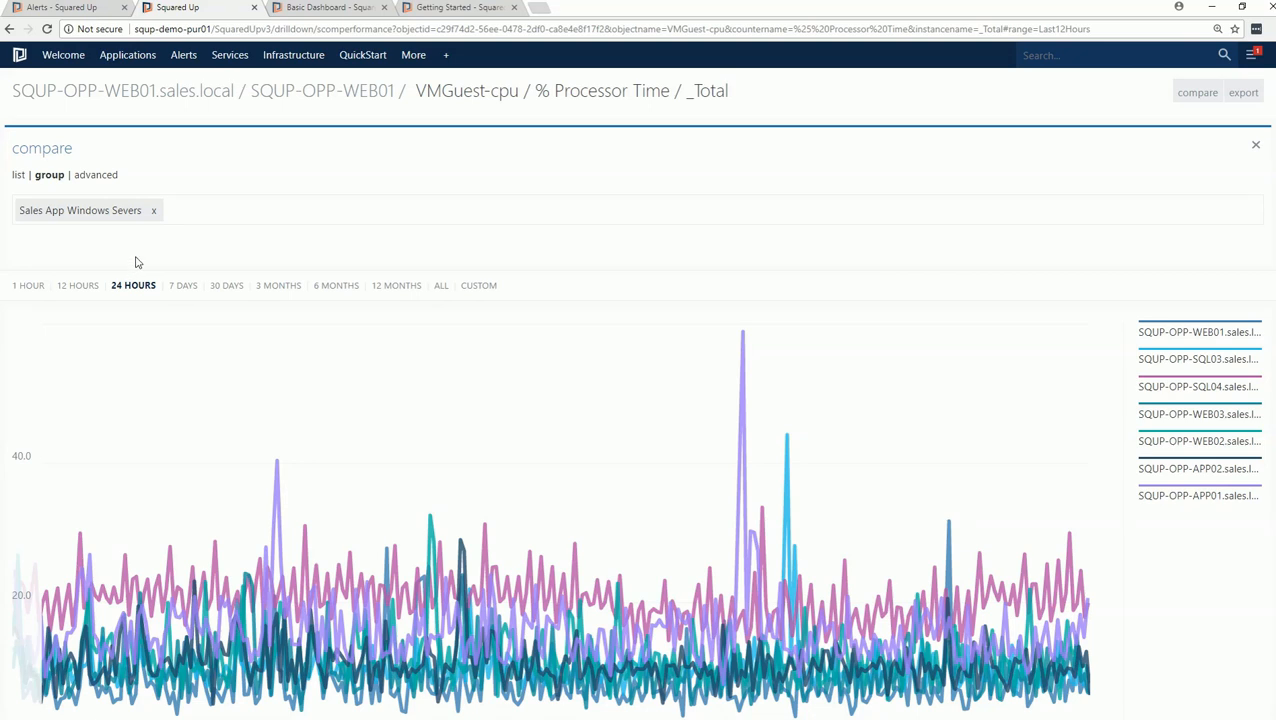
View the group comparison over 30 days and 3 months, and narrow it to about 28 September to 8 November 2017
click(230, 294)
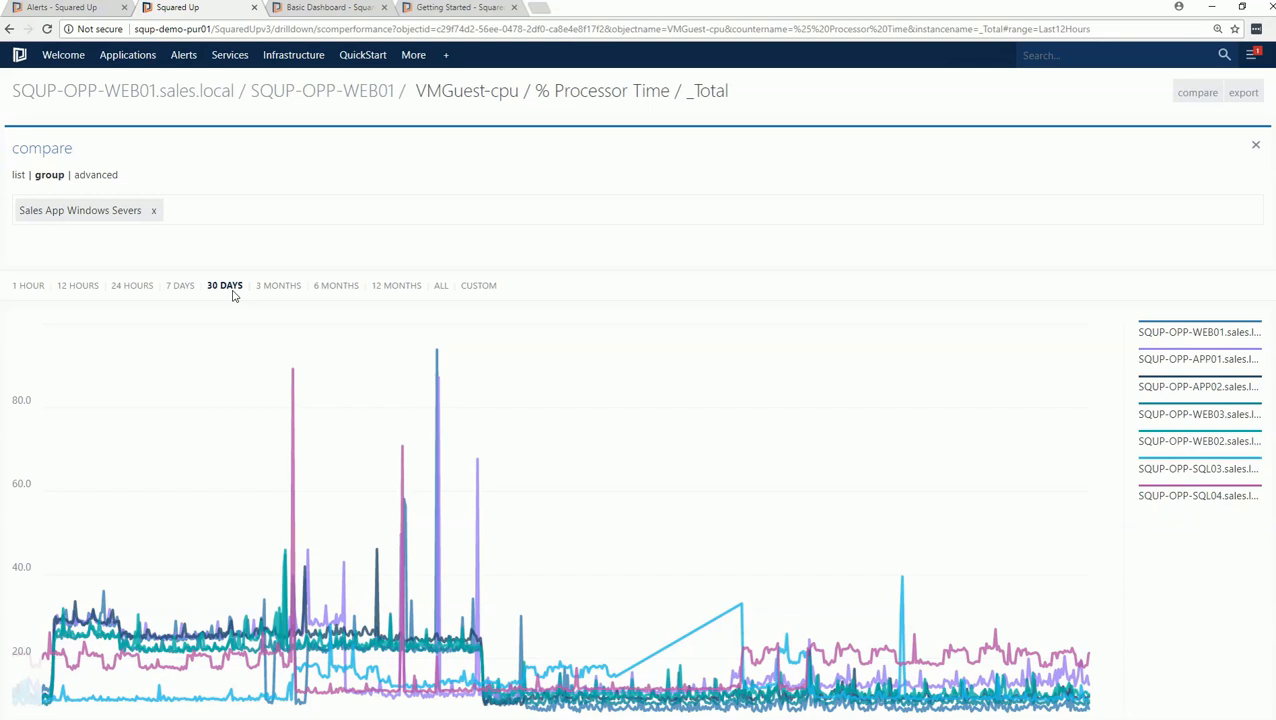
click(280, 292)
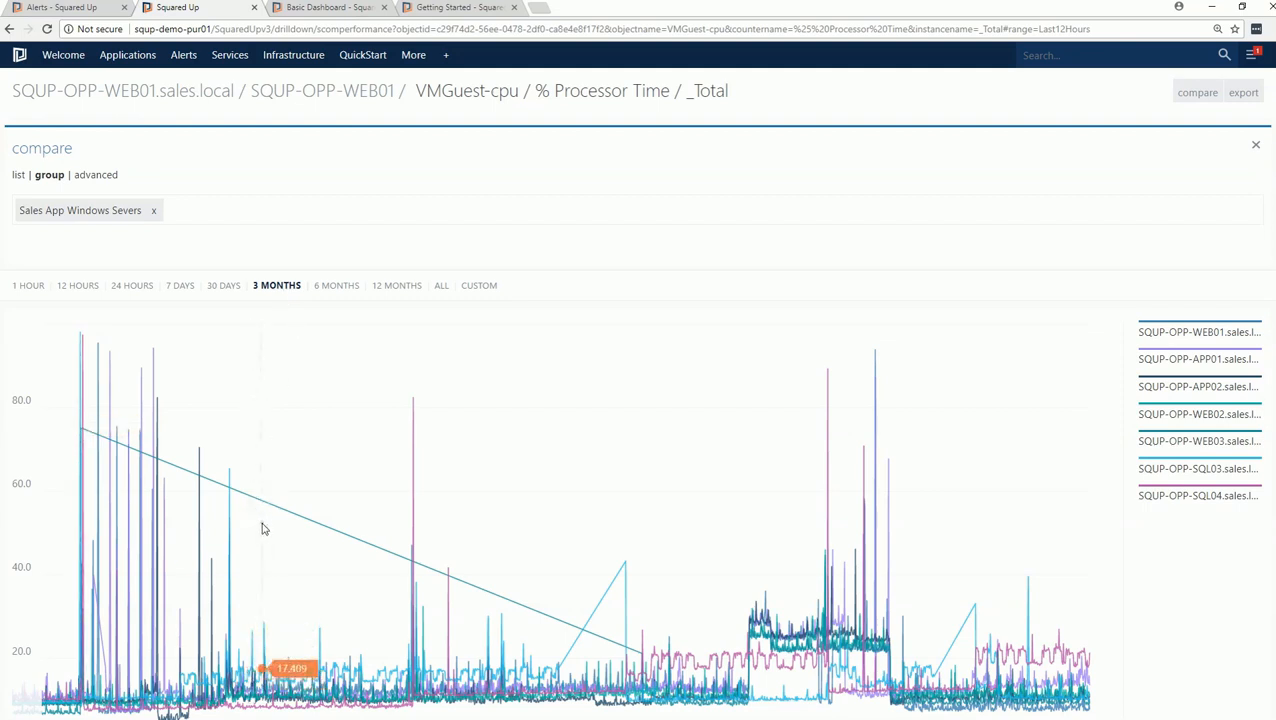
mouse_move(262, 524)
mouse_down()
mouse_move(735, 550)
mouse_move(724, 552)
mouse_up()
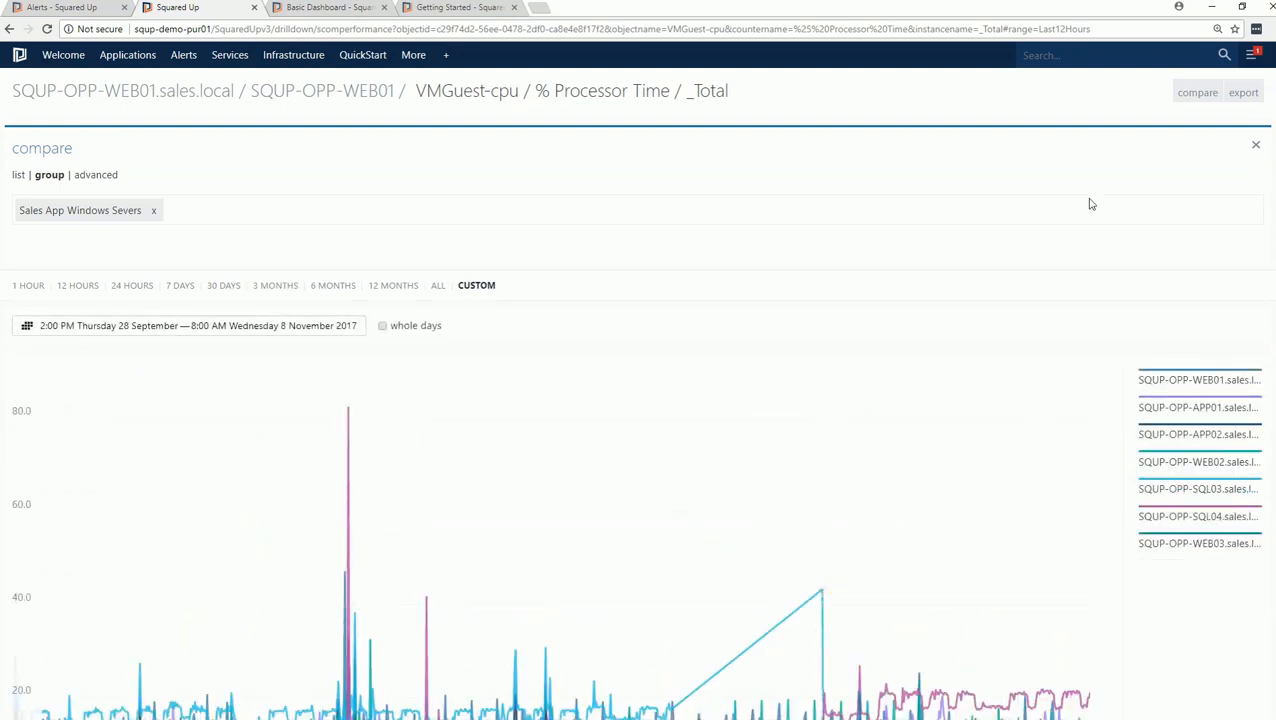
click(1257, 148)
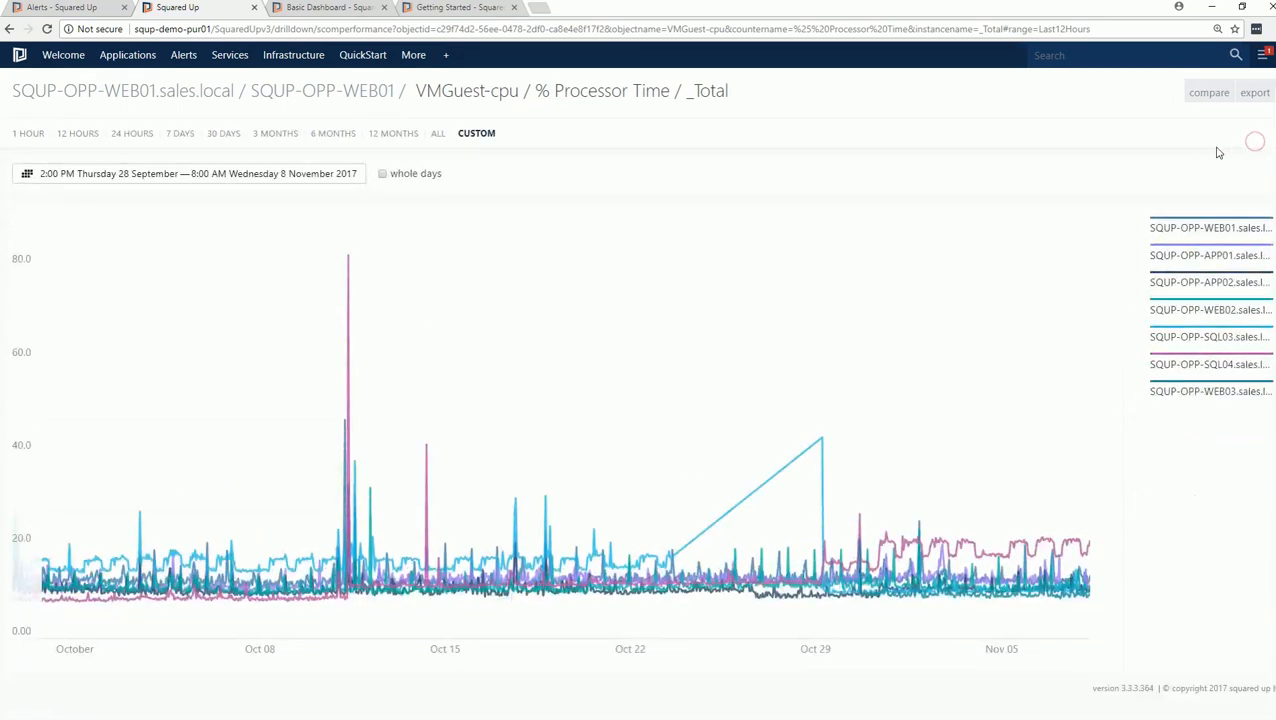
Export the compared performance data to Excel and examine the workbook's graph and per-server data sheets before closing it
click(1258, 100)
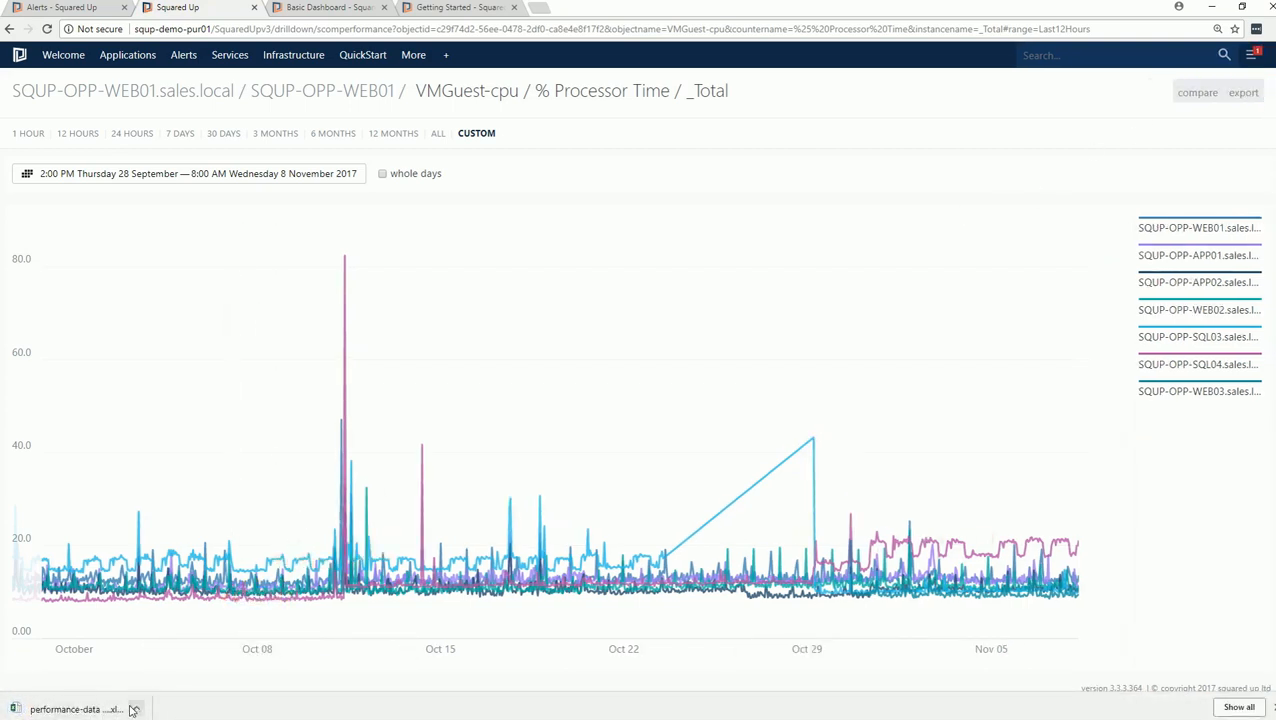
click(95, 710)
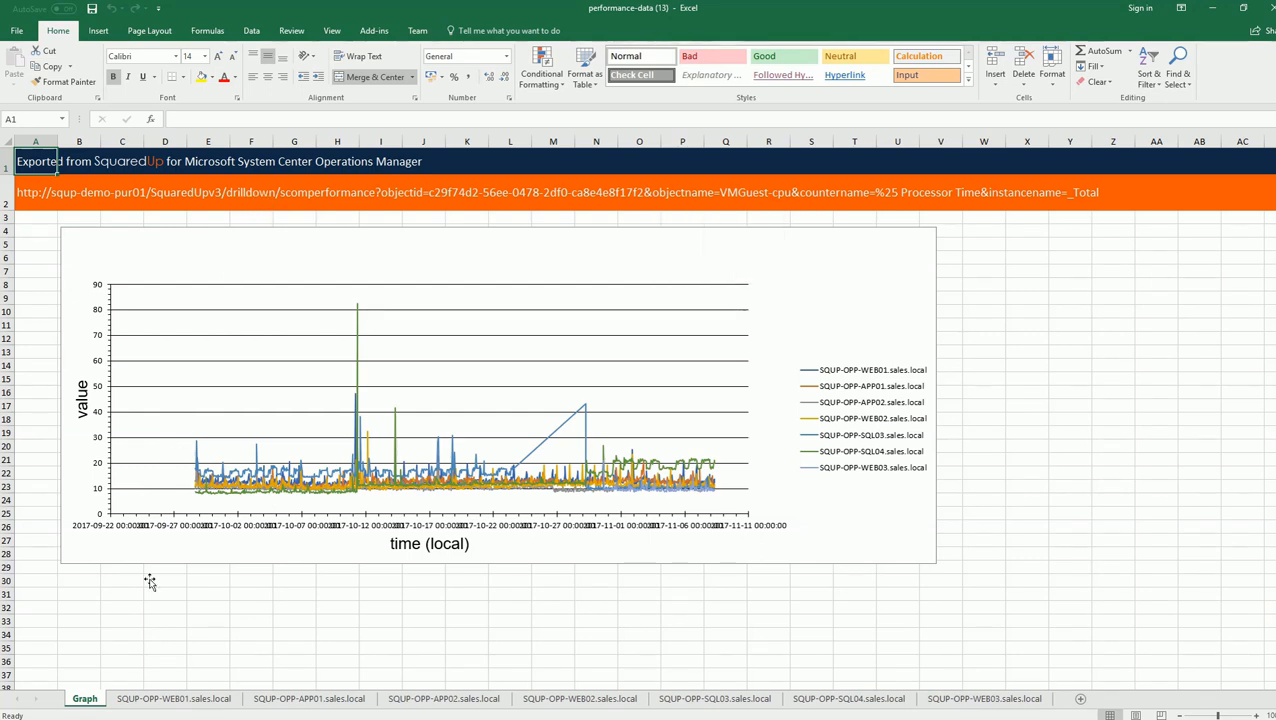
click(172, 704)
click(290, 700)
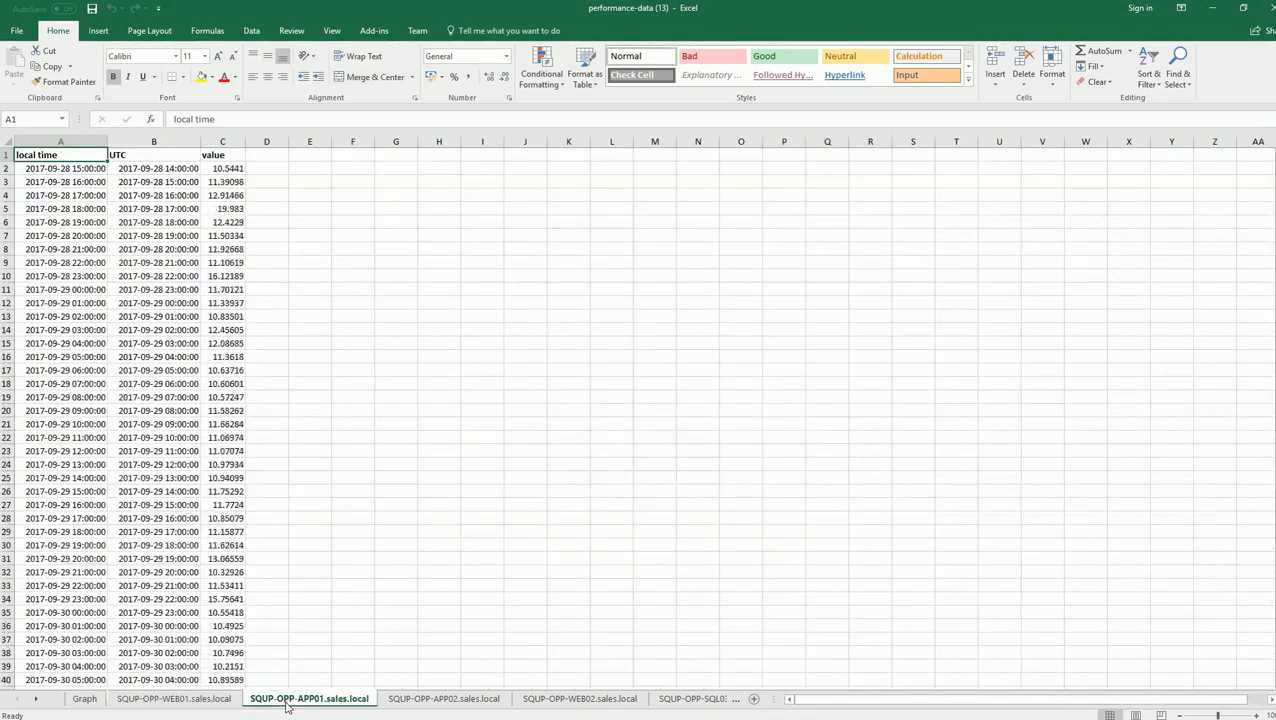
click(393, 700)
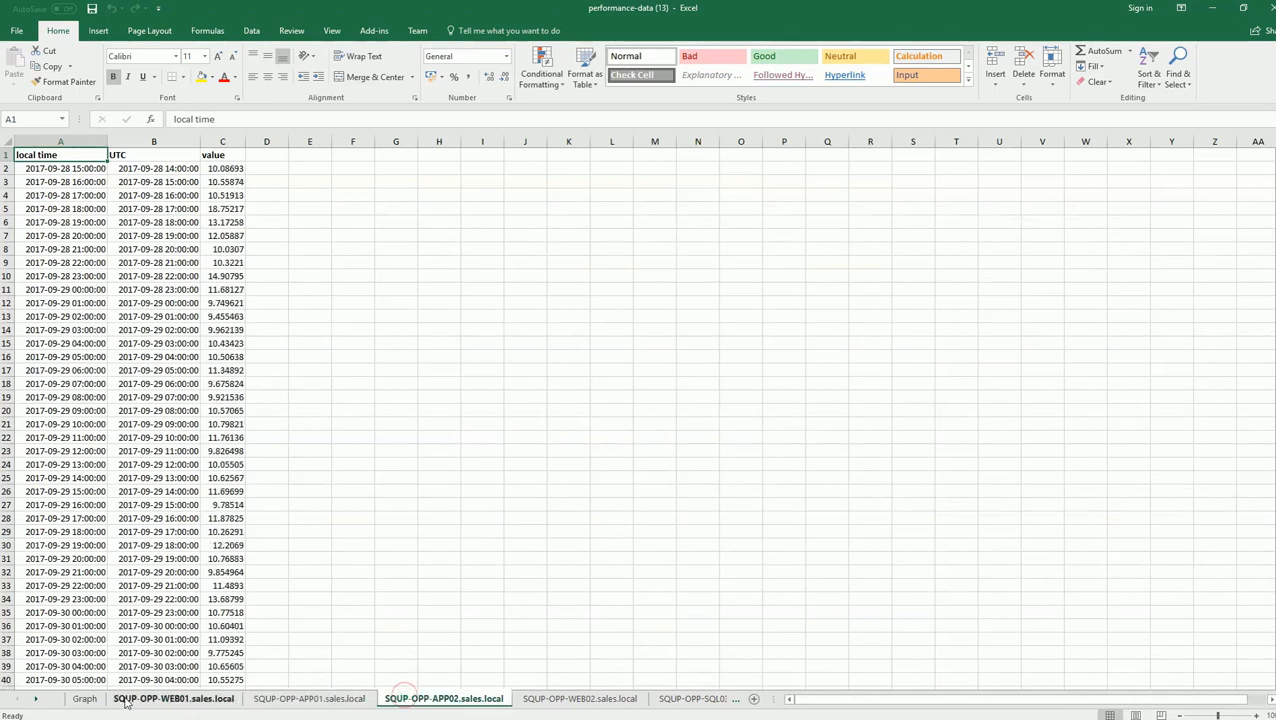
click(85, 699)
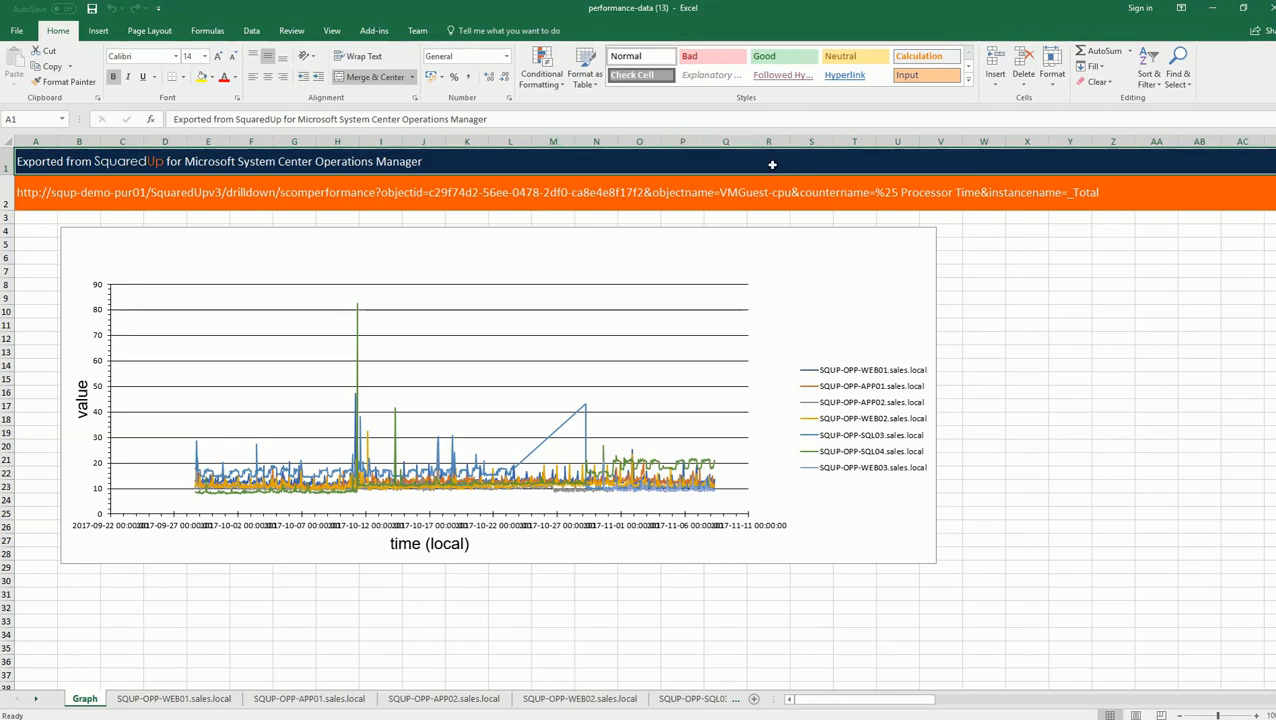
click(1270, 10)
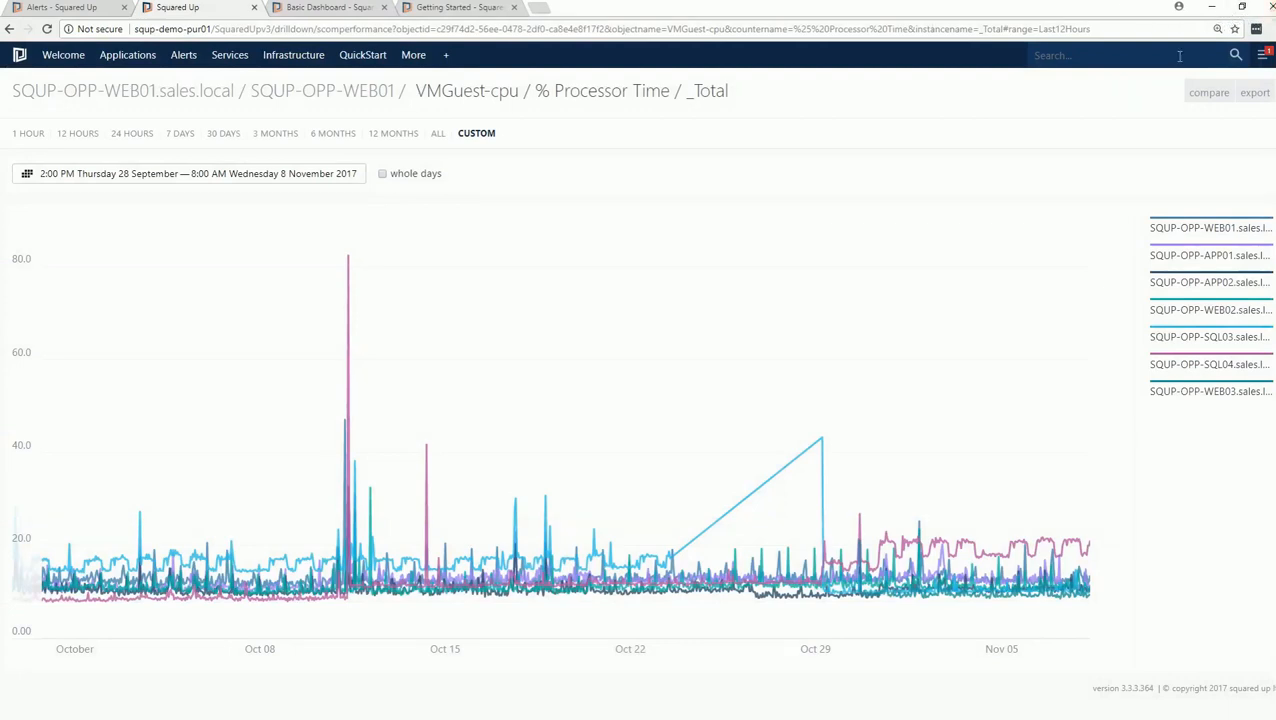
Return to the SQUP-OPP-WEB01.sales.local IIS Web Server perspective and set its timeframe to the last 7 days
right_click(11, 29)
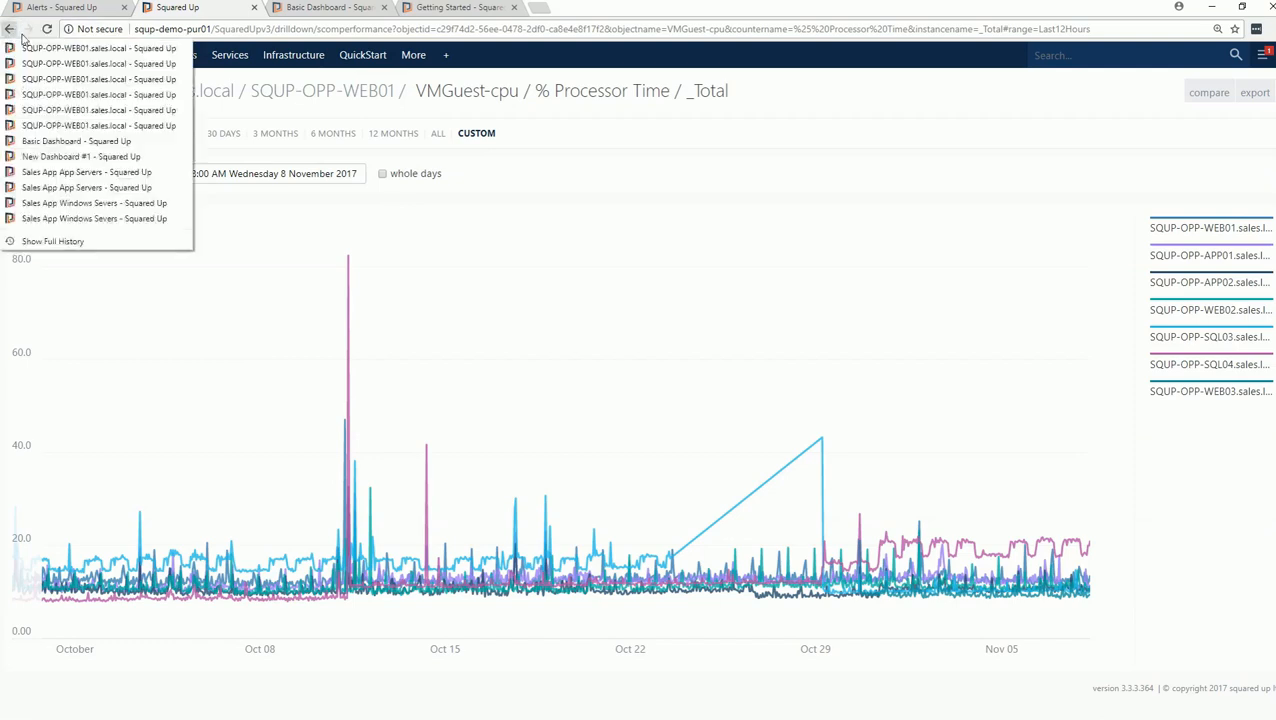
click(50, 126)
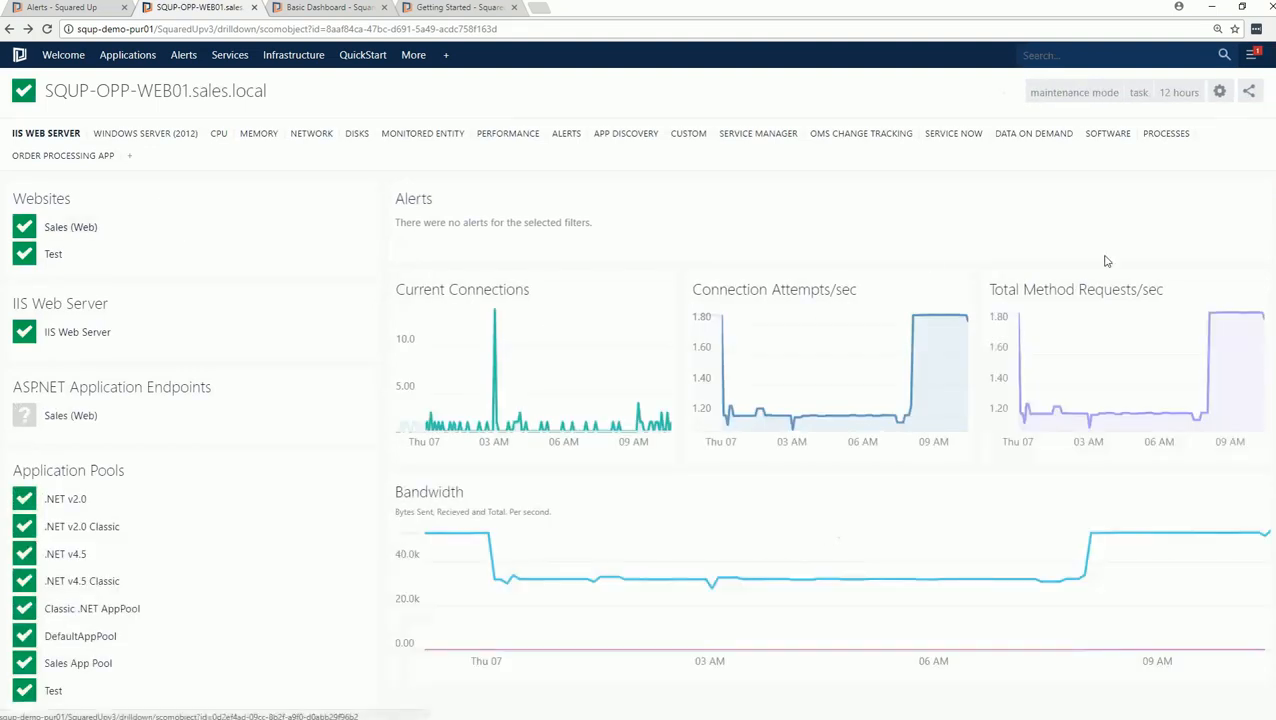
click(1178, 100)
click(868, 200)
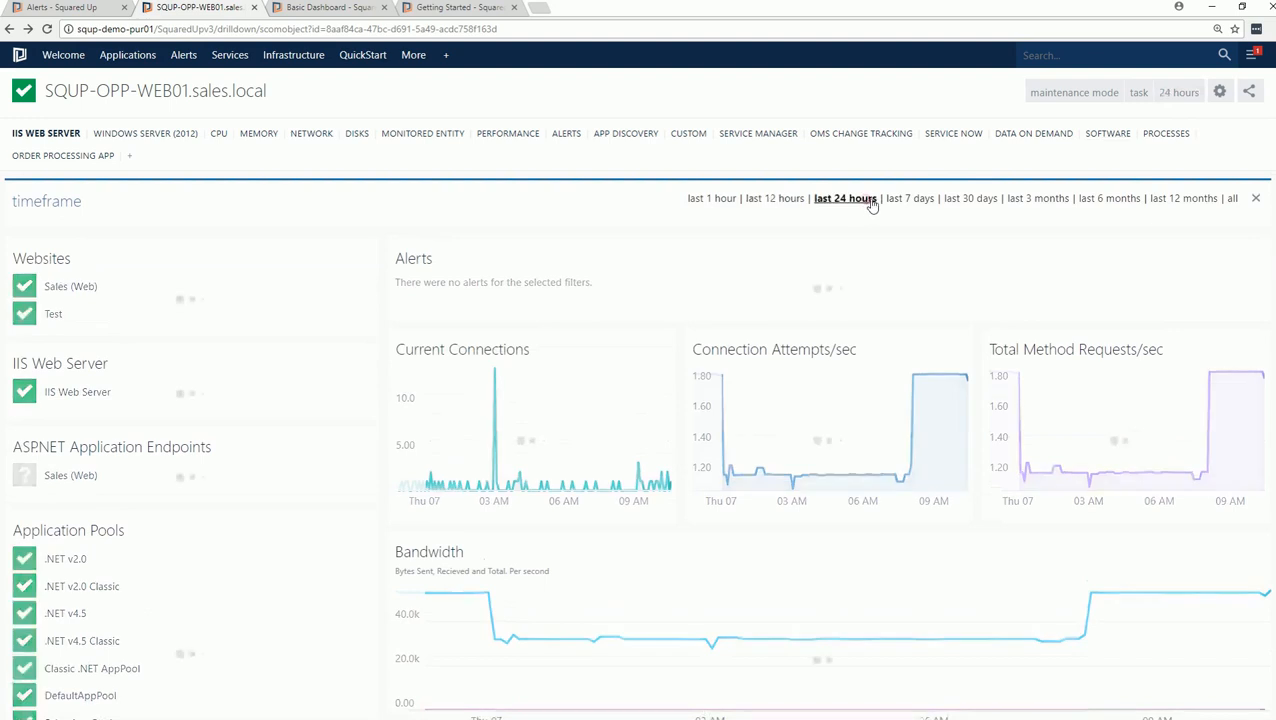
click(910, 199)
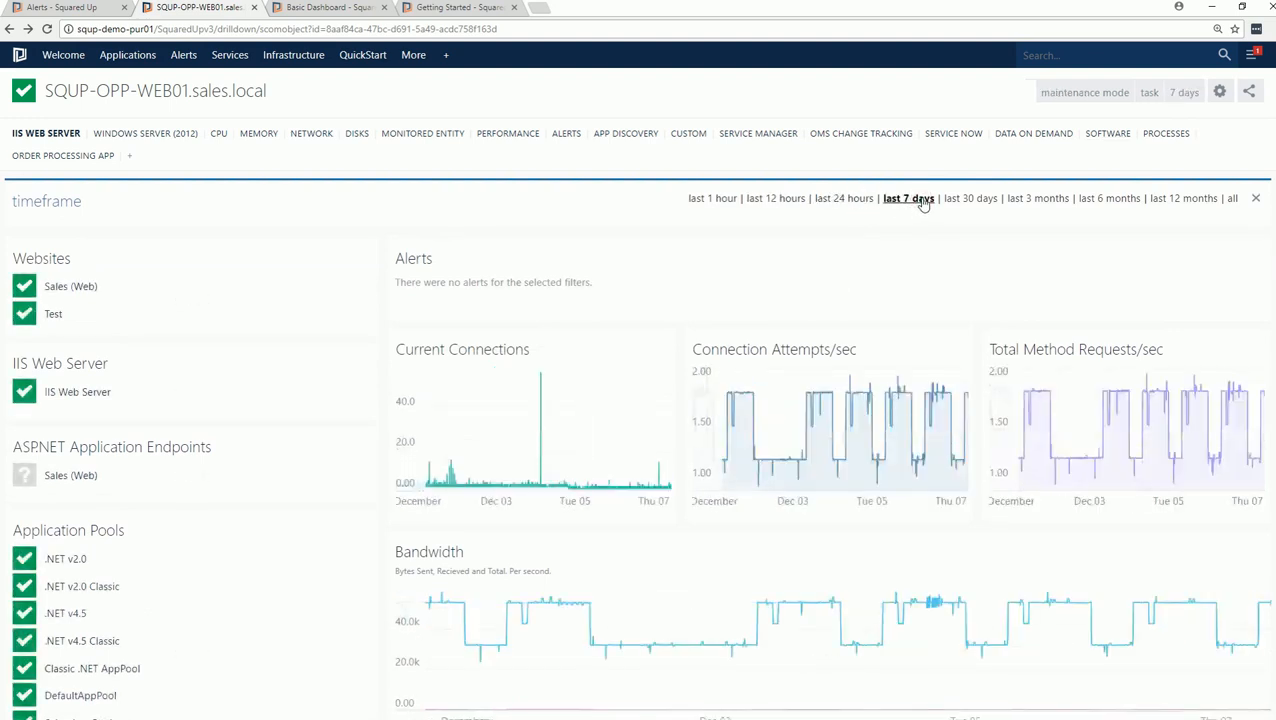
click(1256, 199)
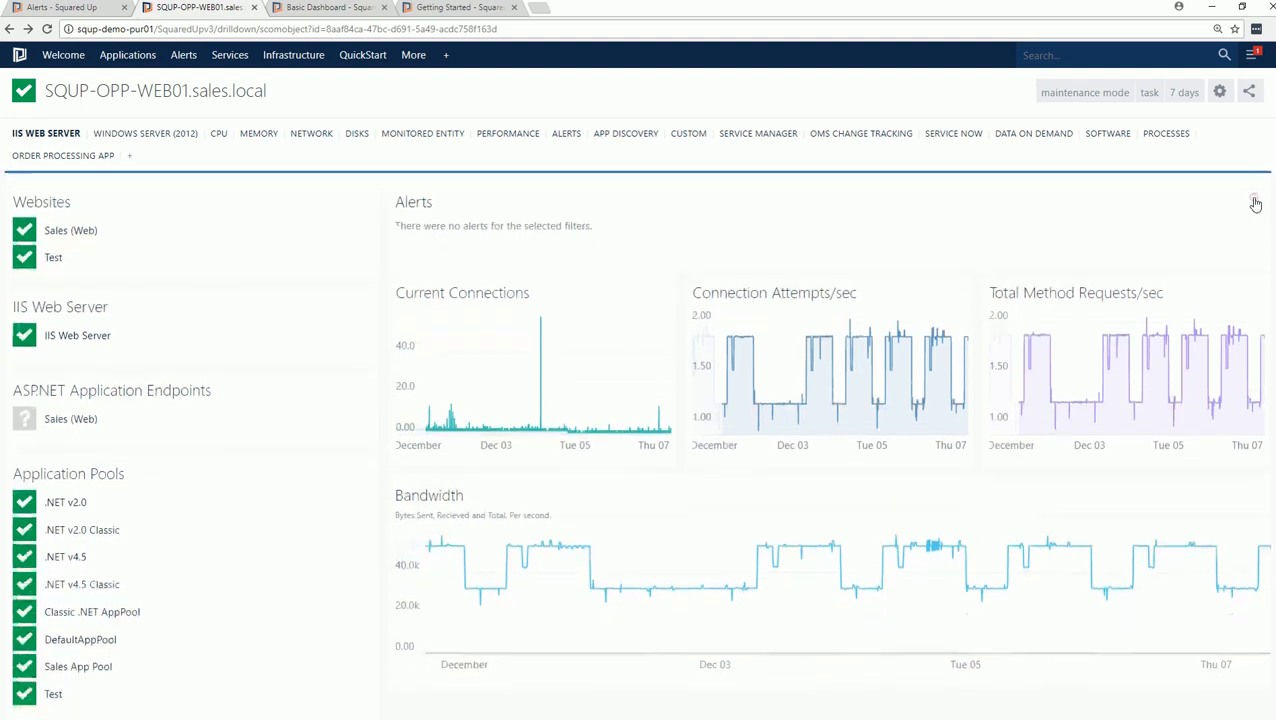
Examine the server's maintenance mode options and the list of tasks available to execute, without applying any
click(1090, 95)
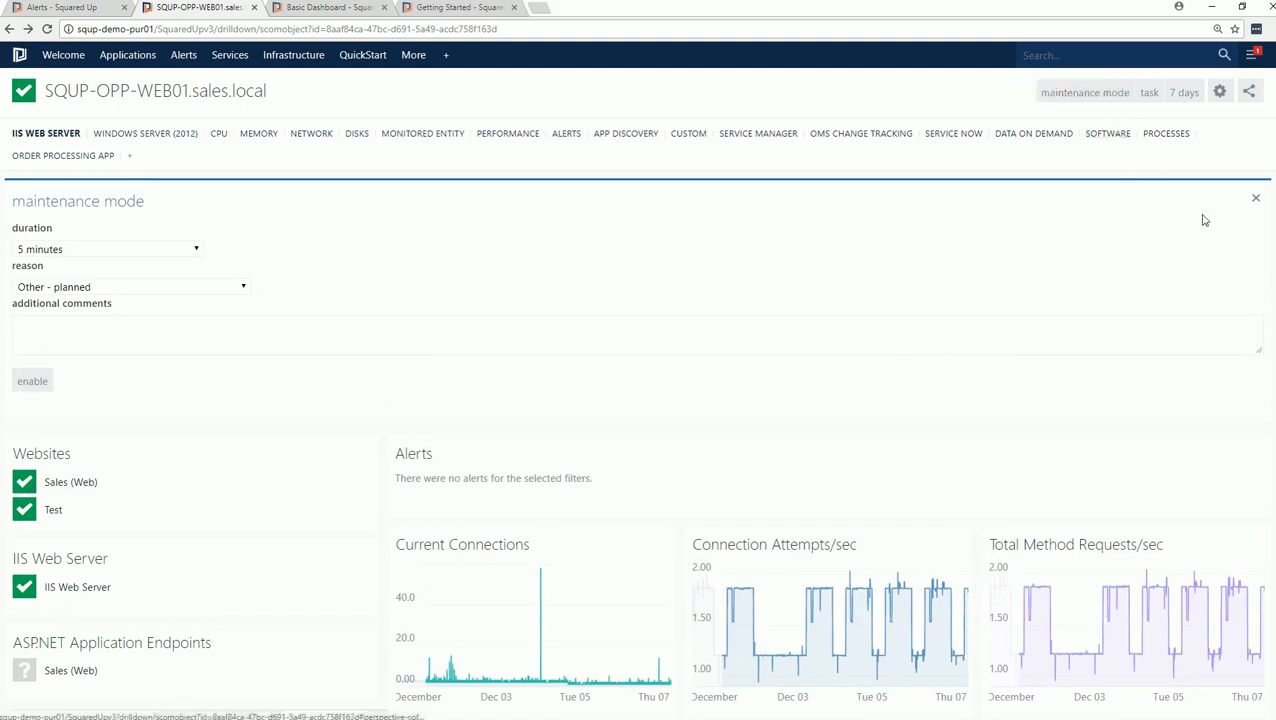
click(1257, 202)
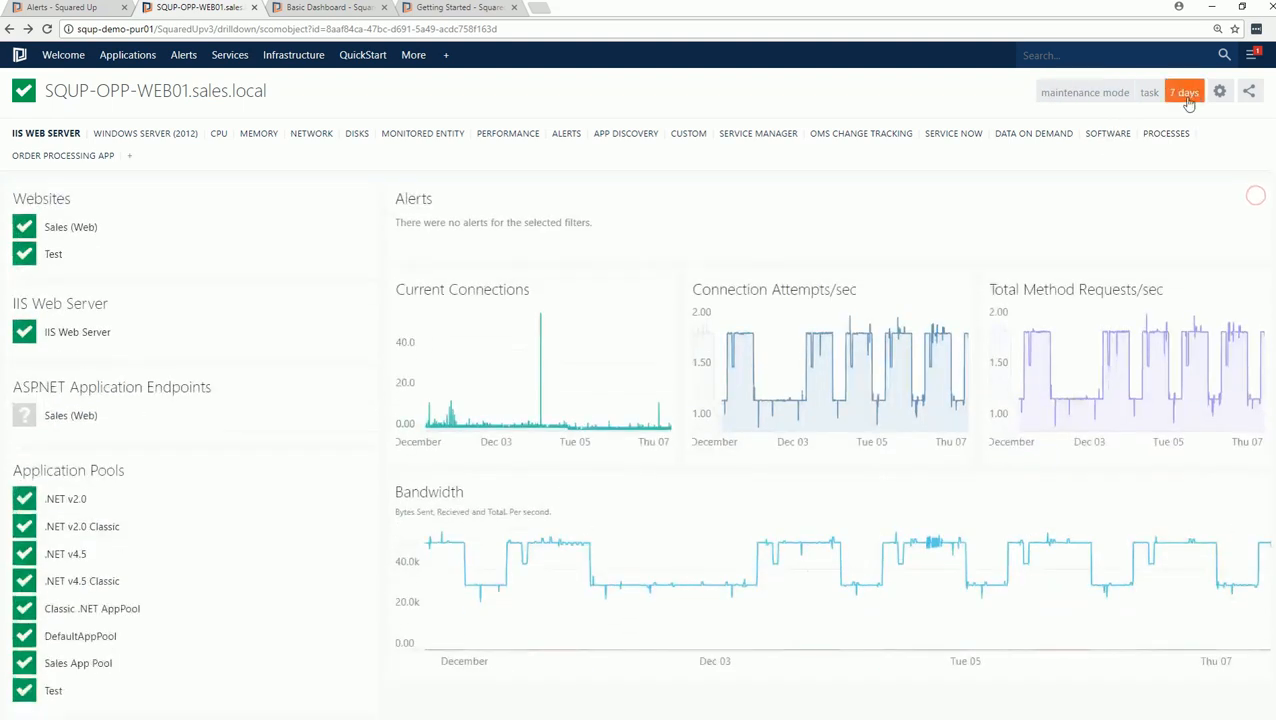
click(1150, 93)
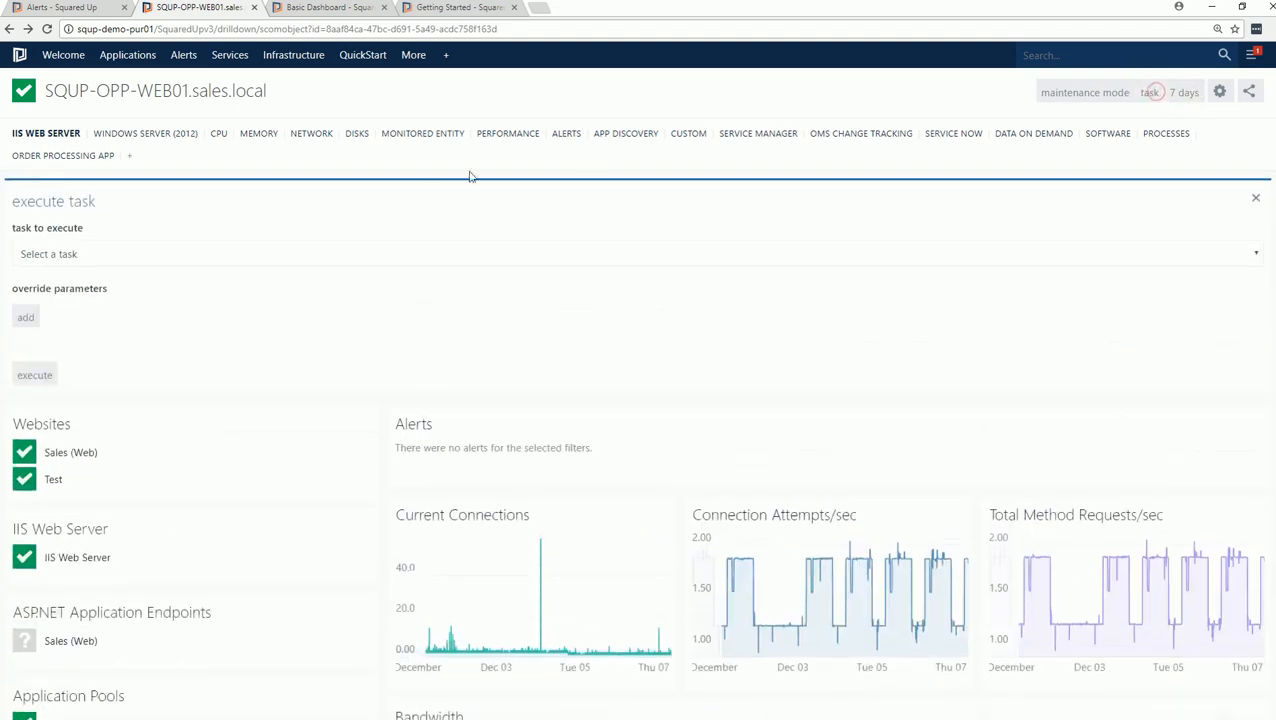
click(294, 254)
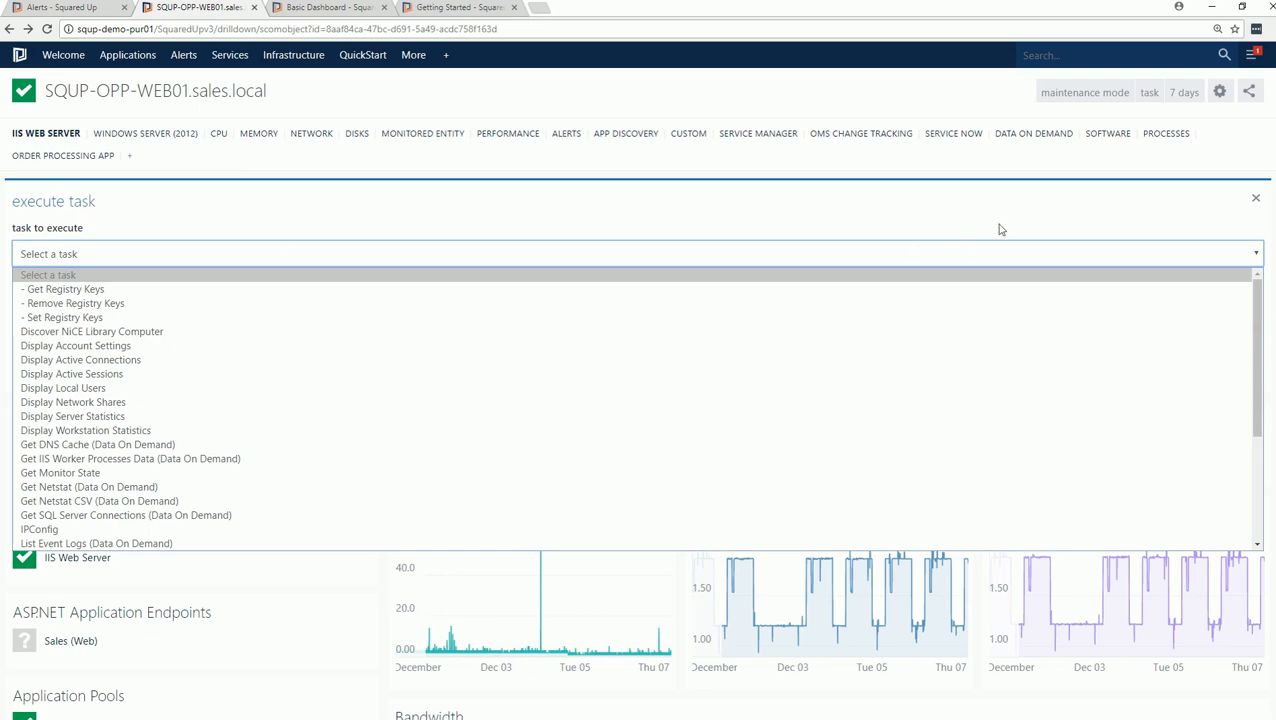
click(1256, 200)
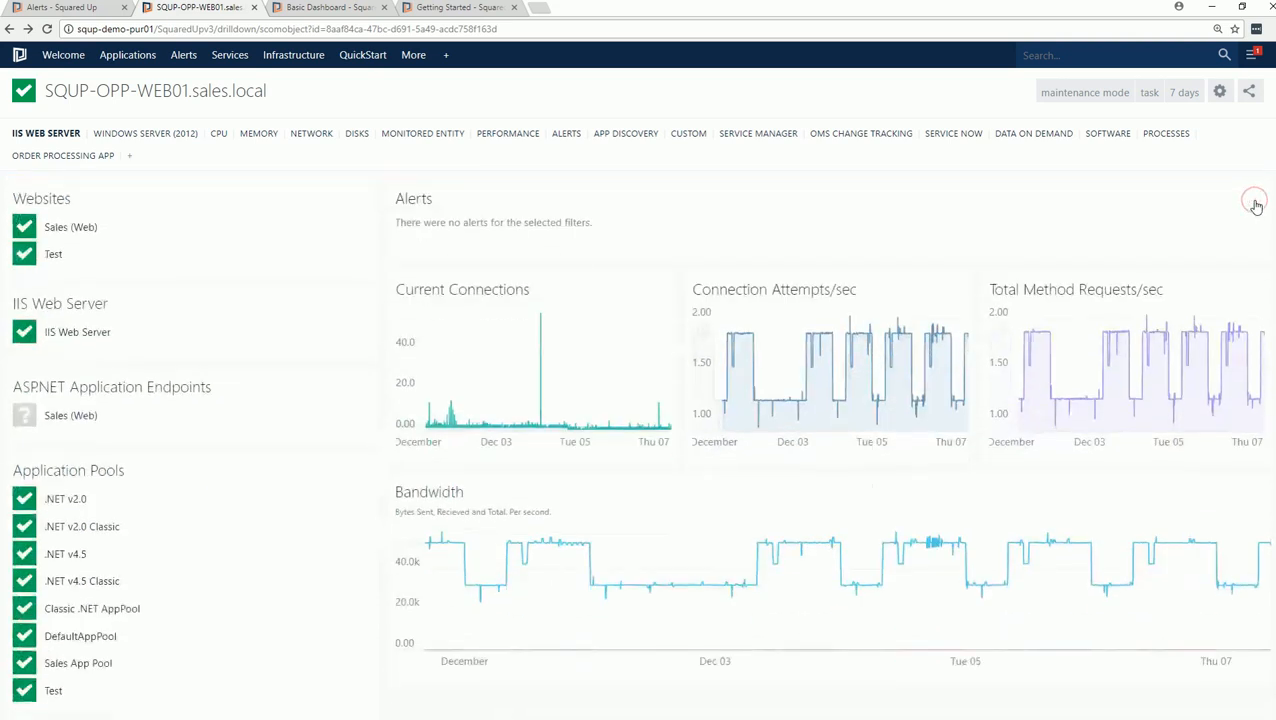
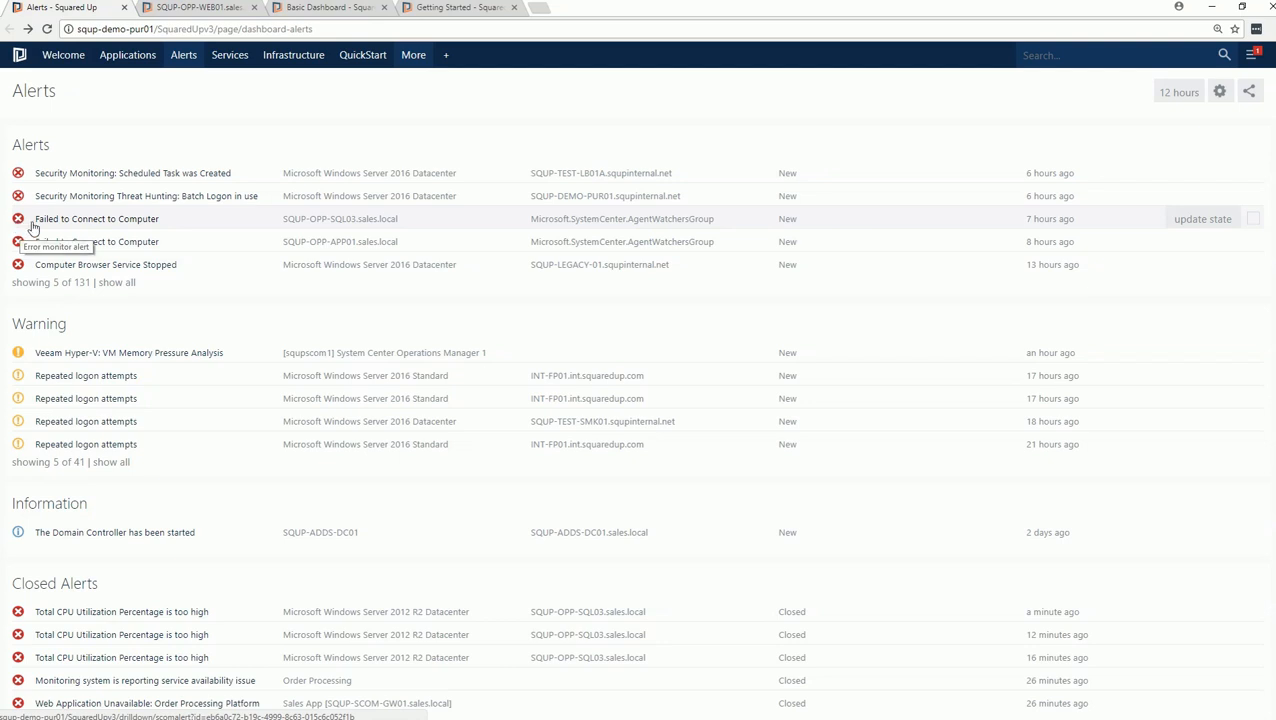
Examine the manual closure warning for the SQUP-OPP-SQL03.sales.local "Failed to Connect to Computer" alert, without applying the closed state
click(1253, 221)
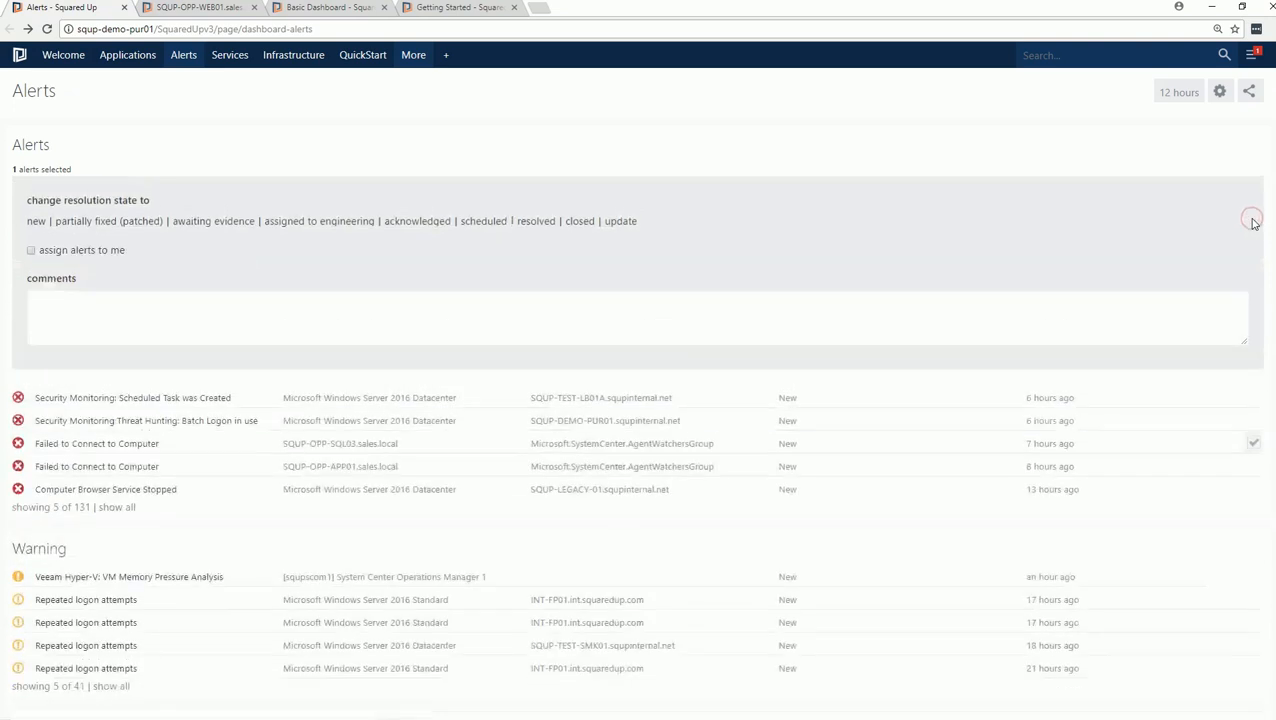
click(578, 222)
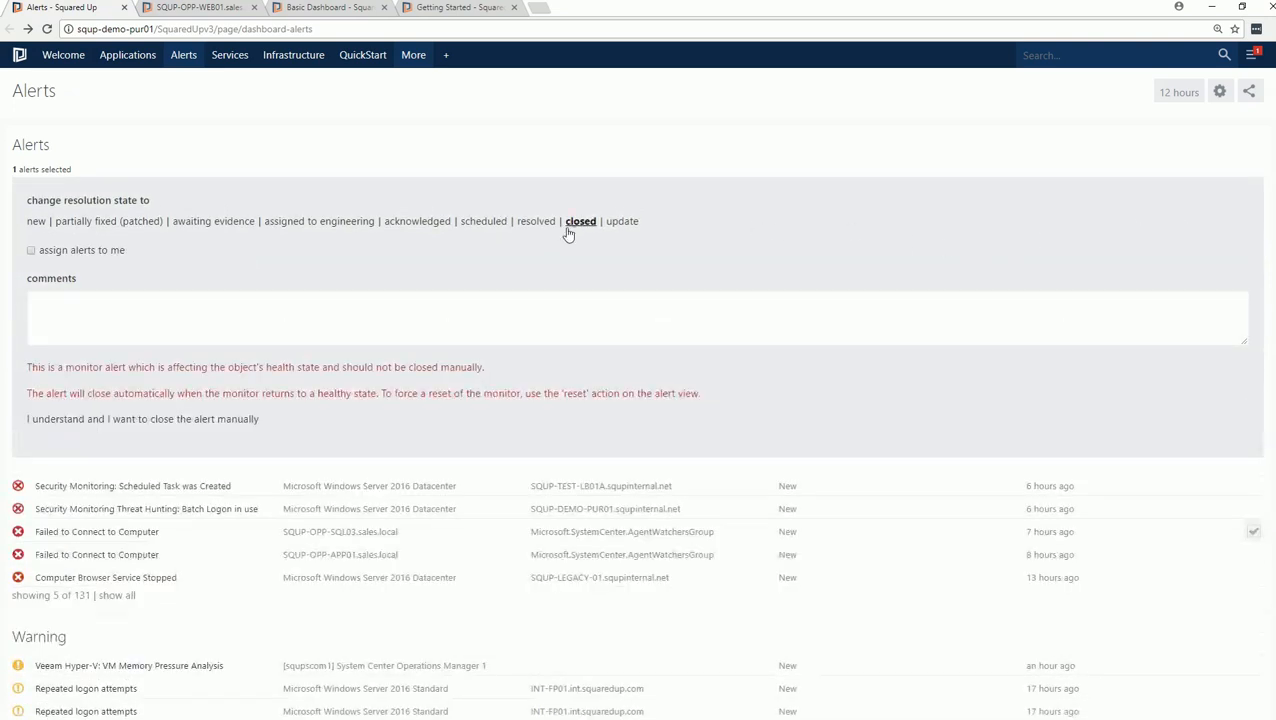
click(453, 309)
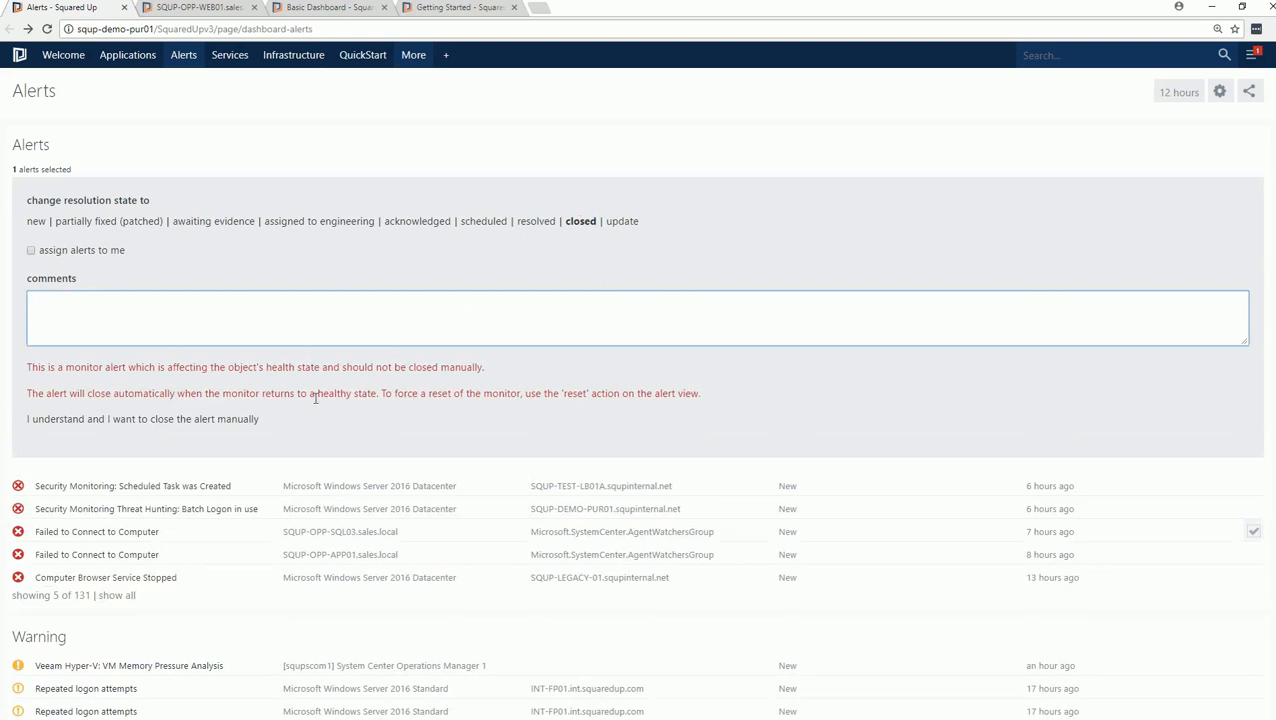
drag(28, 367, 728, 403)
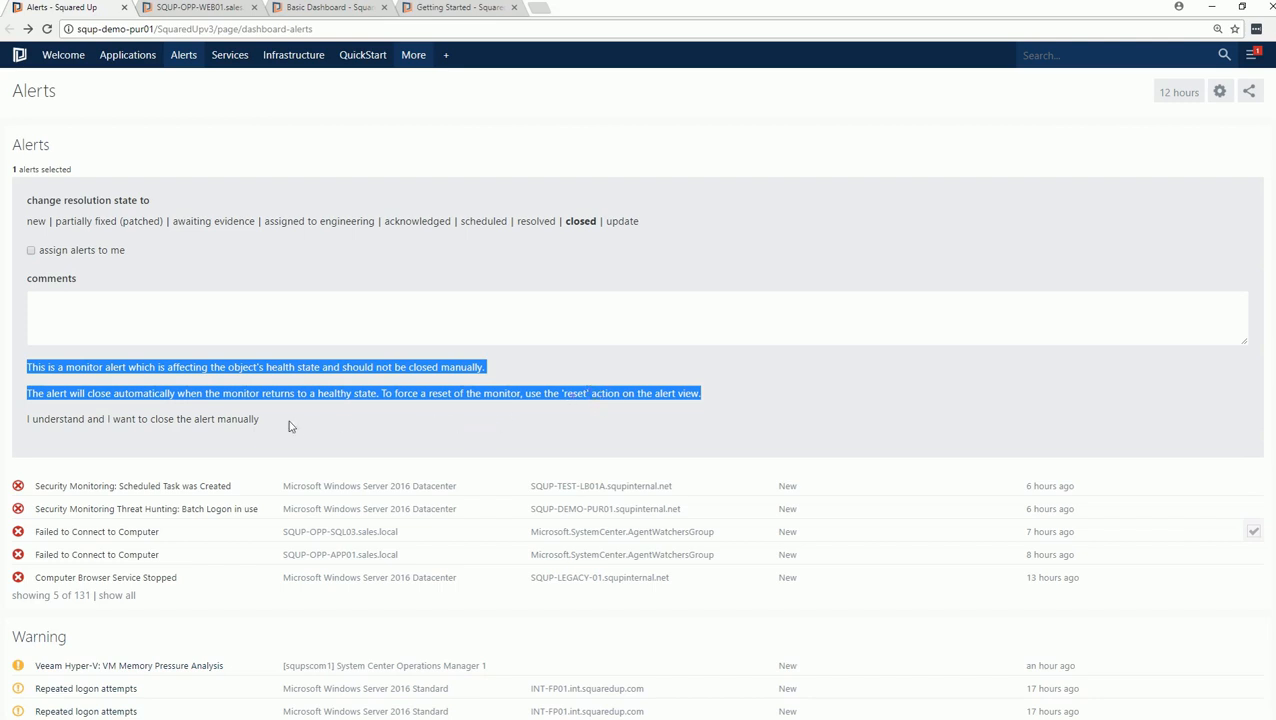
click(237, 420)
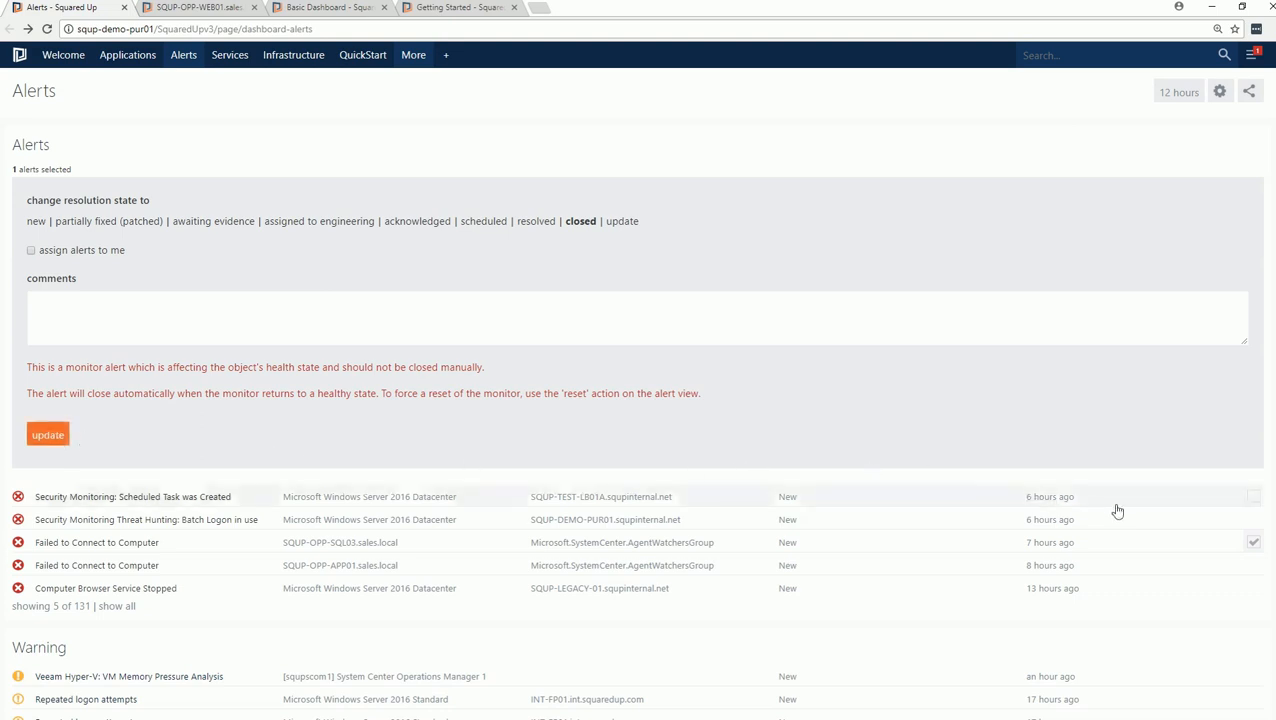
click(1254, 548)
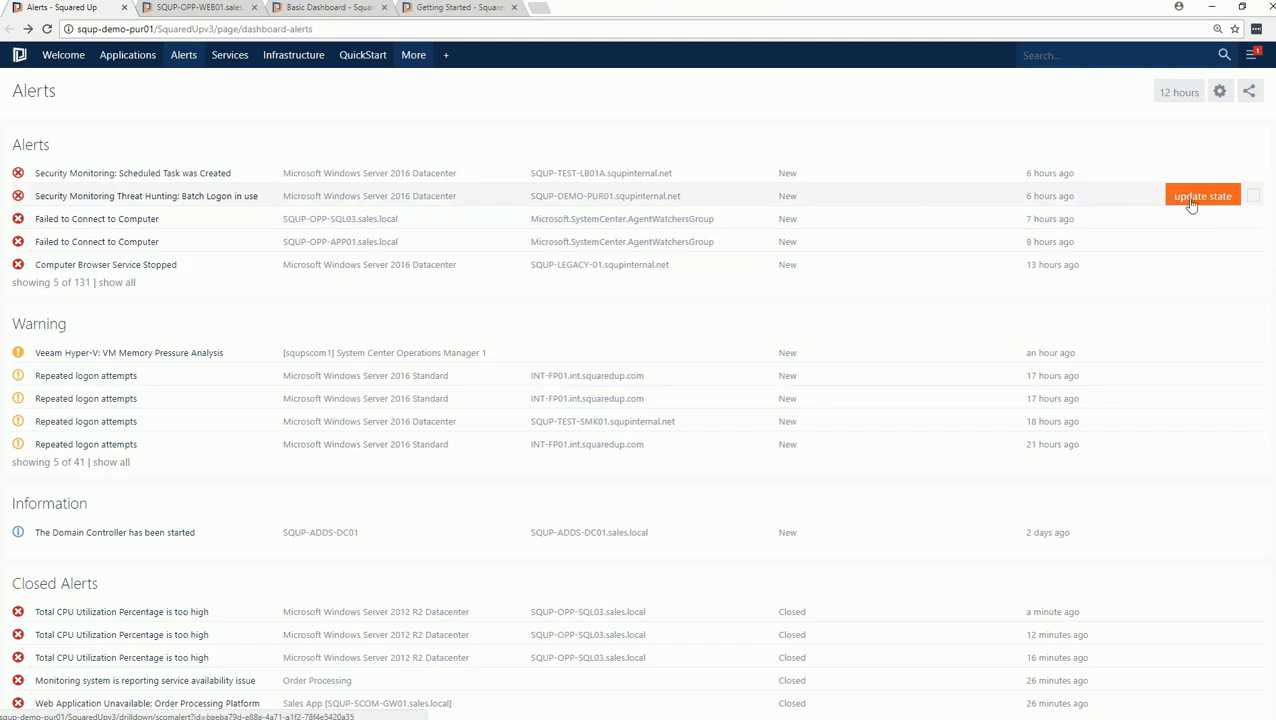
Close the "Security Monitoring Threat Hunting: Batch Logon in use" alert, assigned to yourself, with the comment "RS closing for demo video"
click(1256, 197)
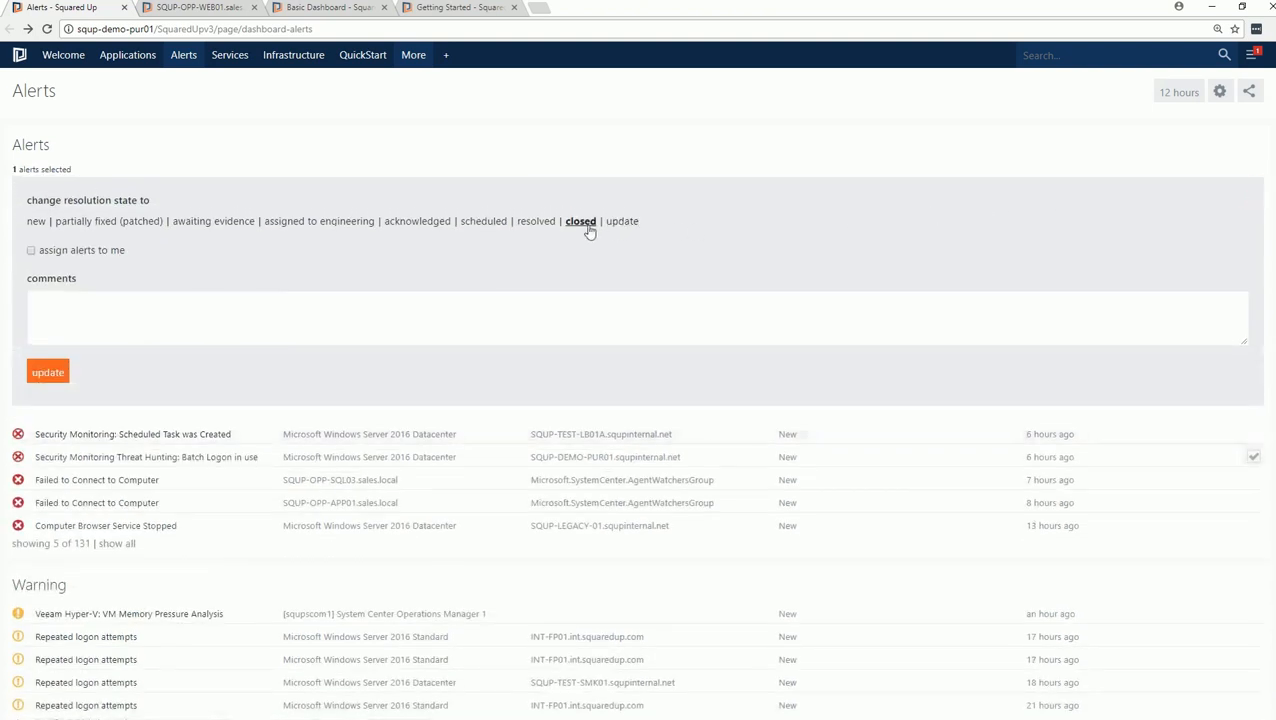
click(31, 252)
click(73, 318)
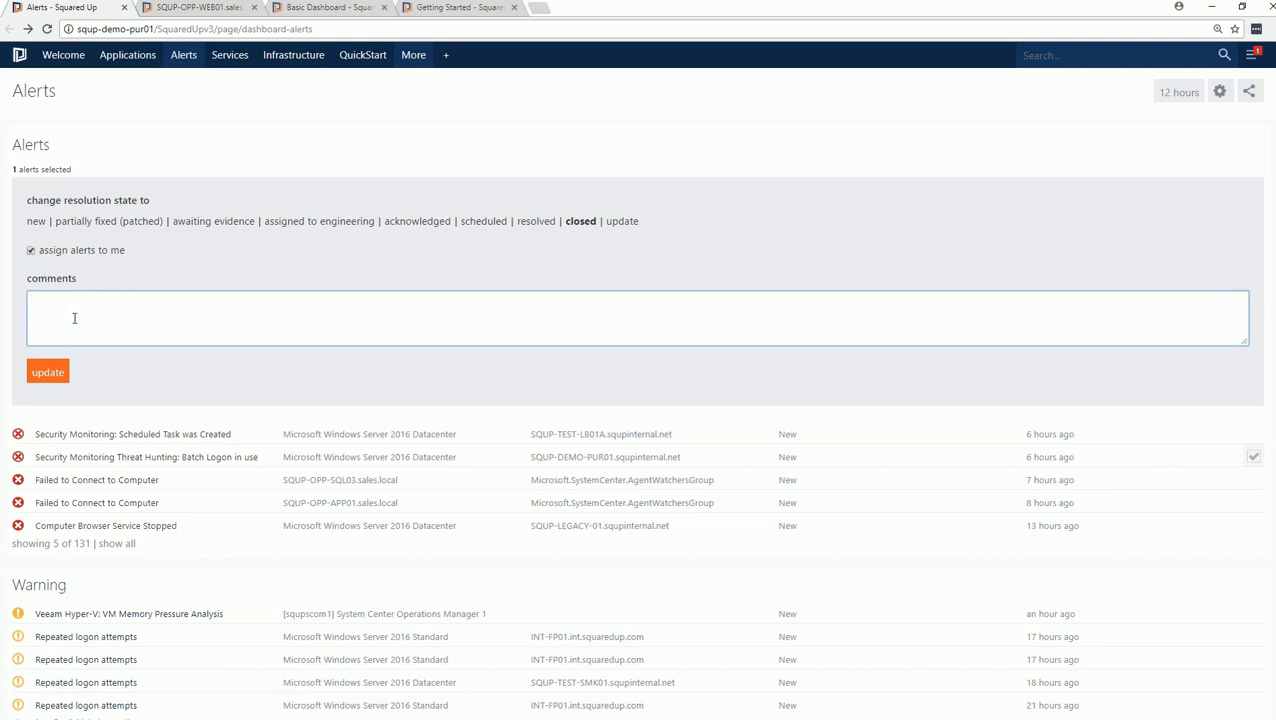
text(RS c)
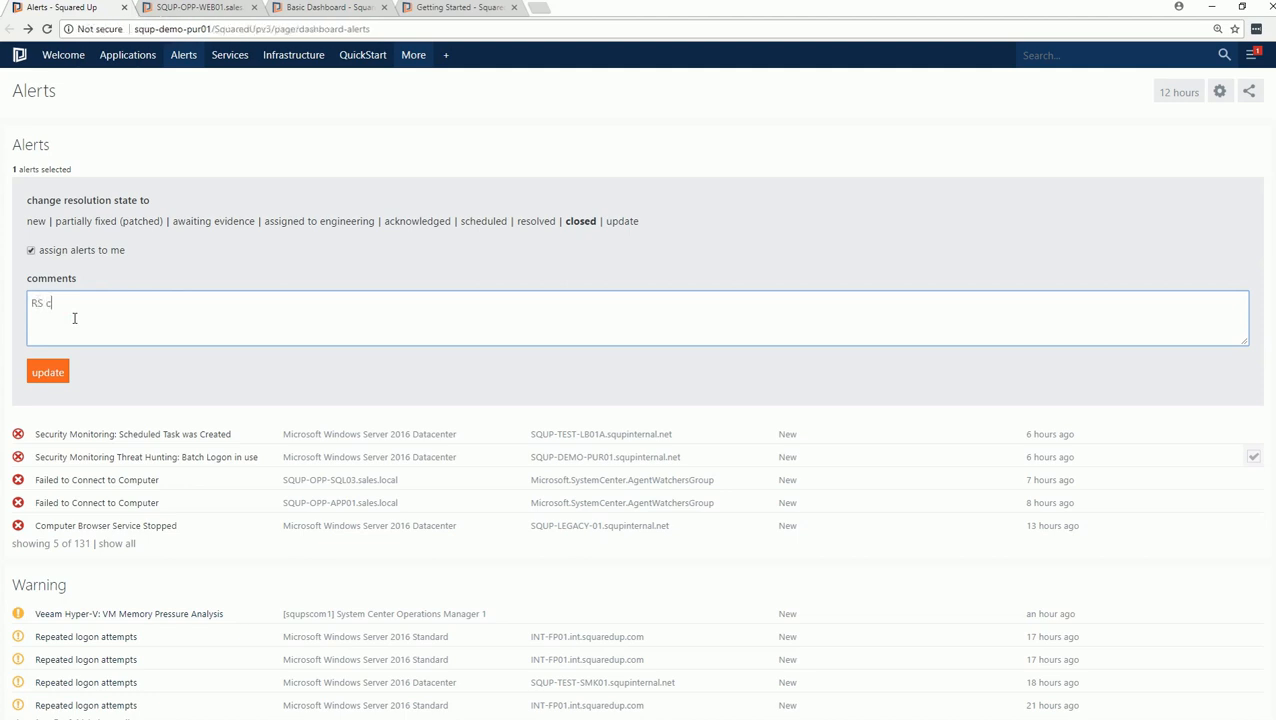
text(losing for demo video)
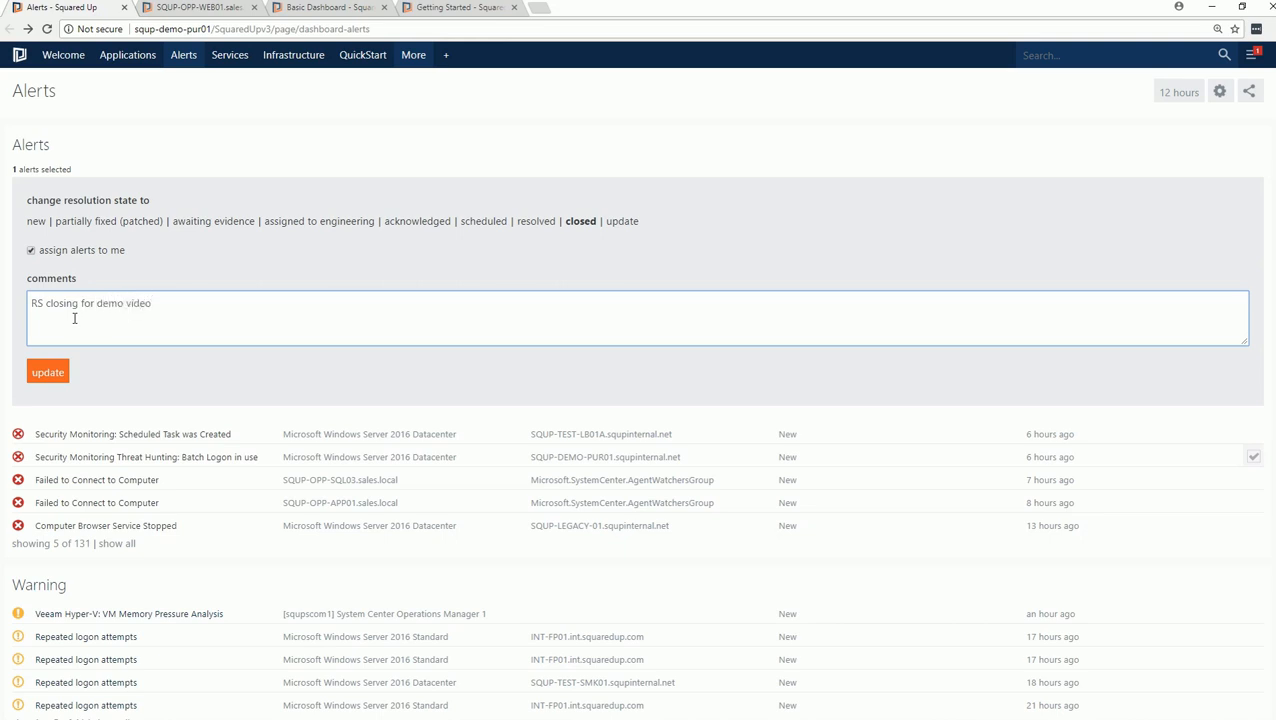
click(58, 378)
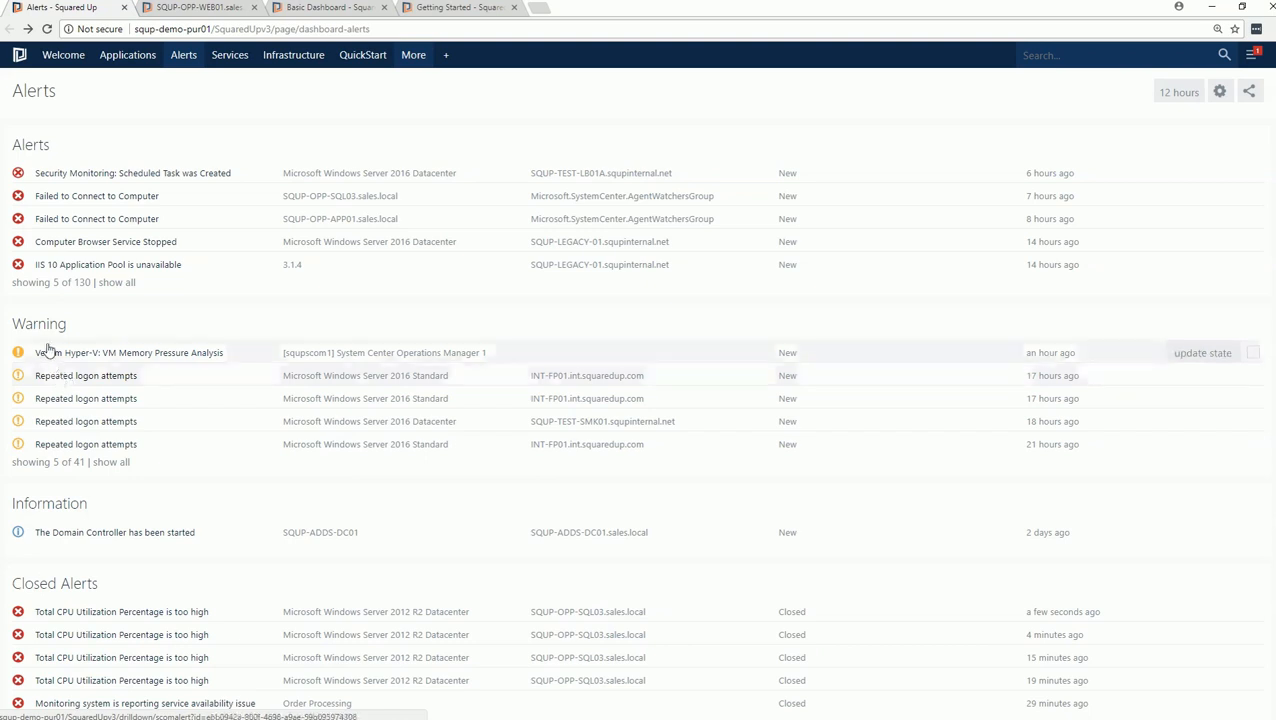
Open the SQUP-OPP-SQL03.sales.local "Failed to Connect to Computer" alert and examine its exact raised time and resolution state options
click(63, 198)
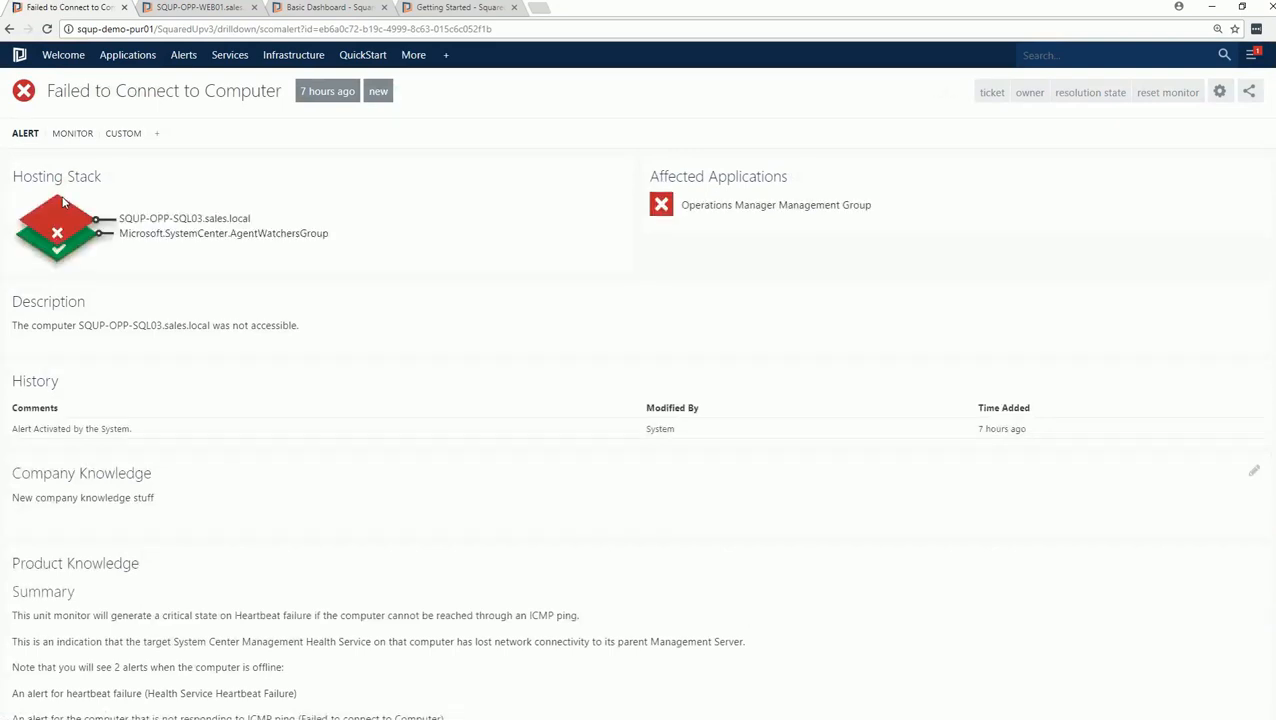
click(321, 96)
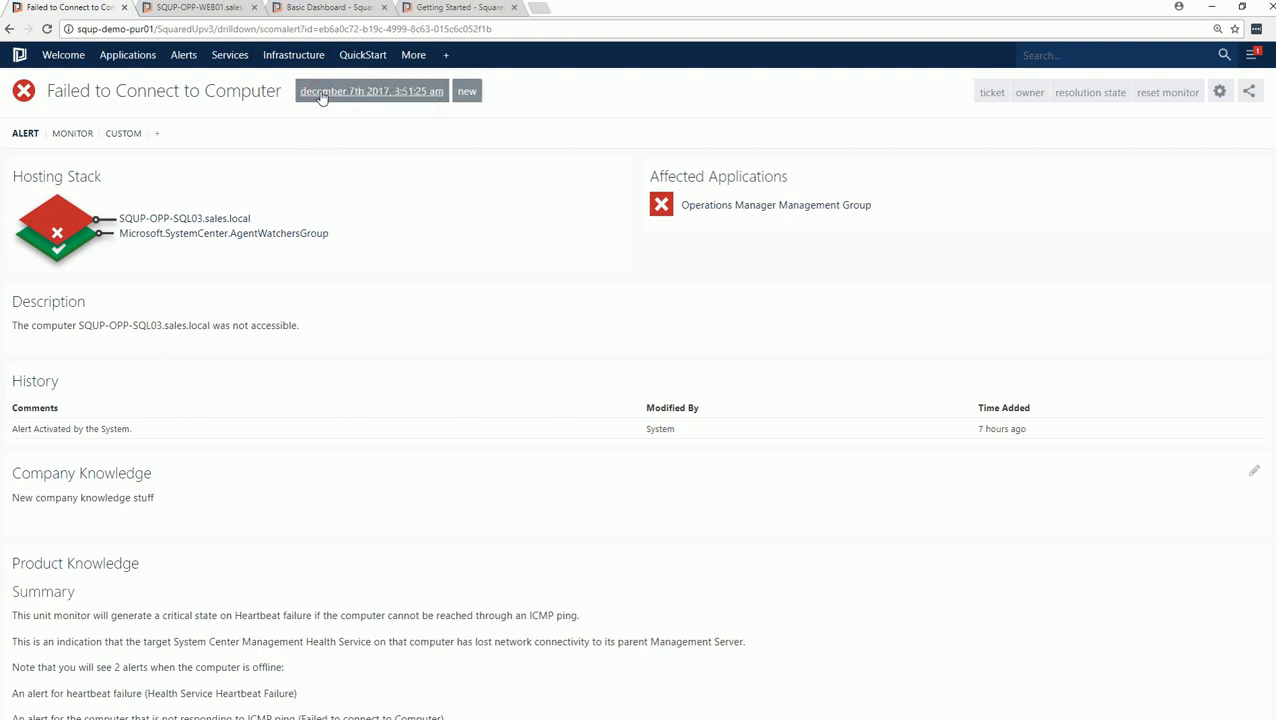
click(321, 96)
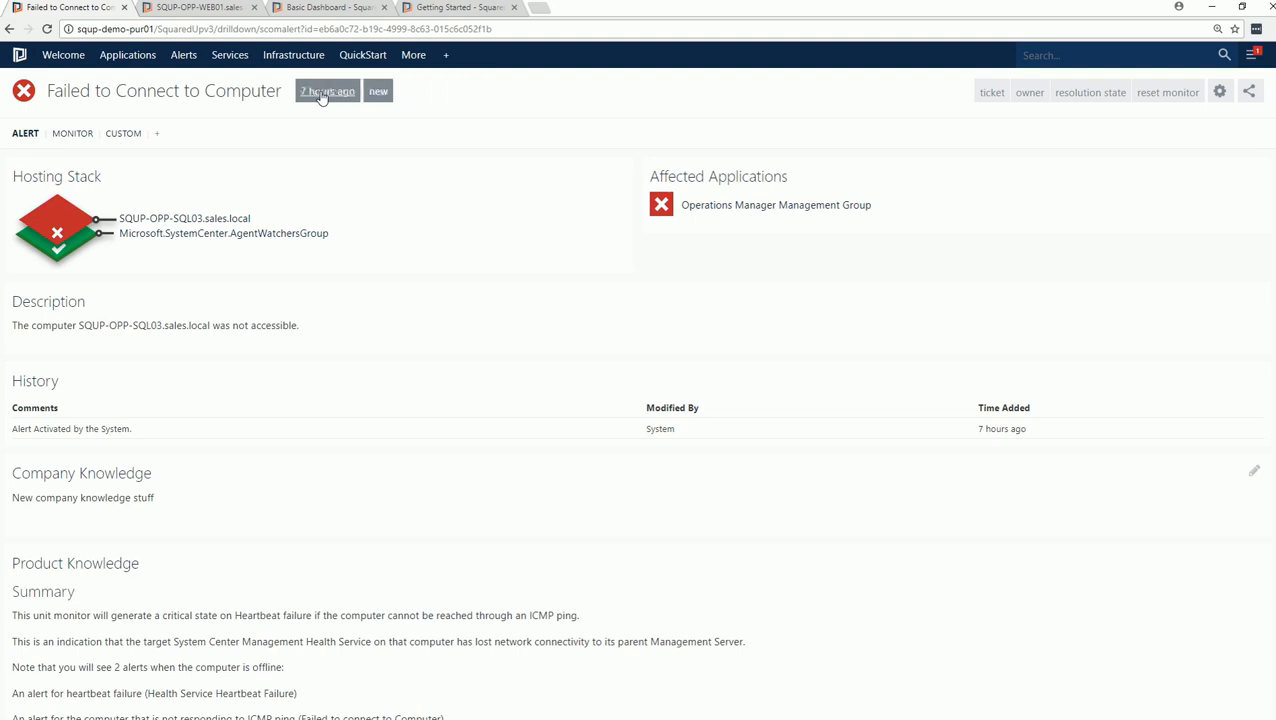
click(379, 93)
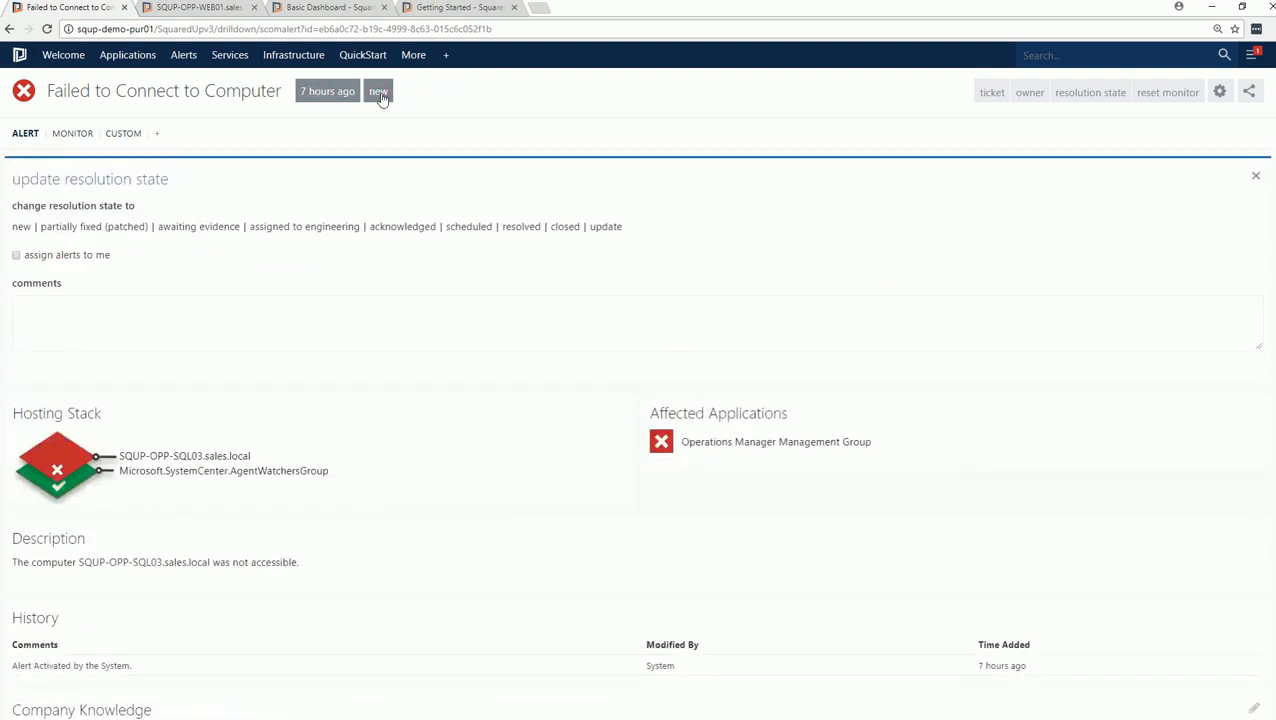
click(380, 95)
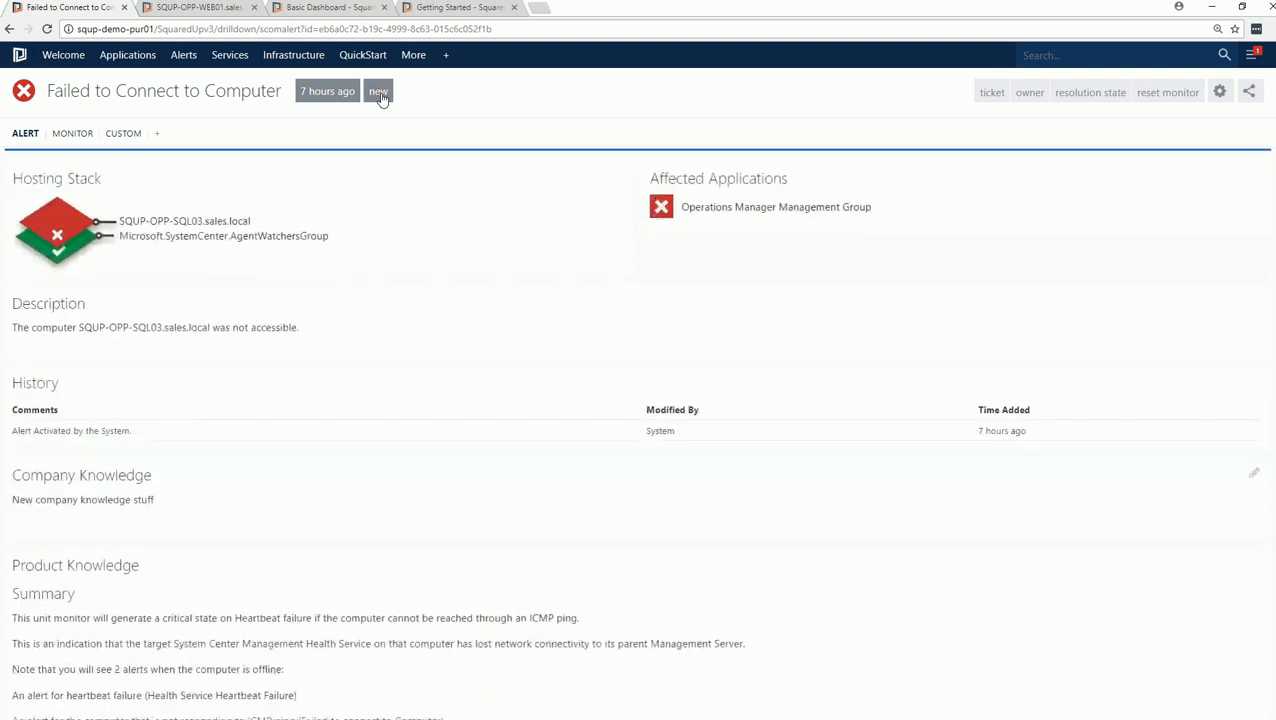
Set the alert's resolution state to acknowledged, assigned to yourself, with the comment "RS looking at this for demo"
click(1084, 104)
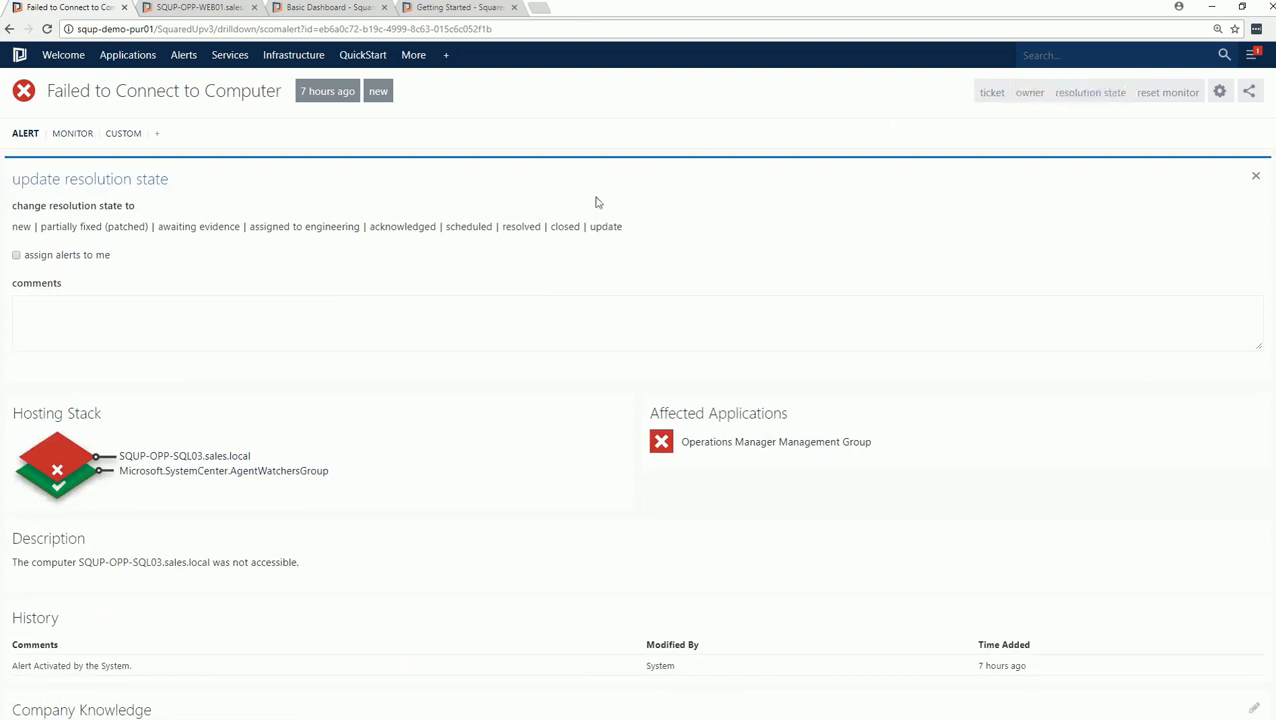
click(412, 229)
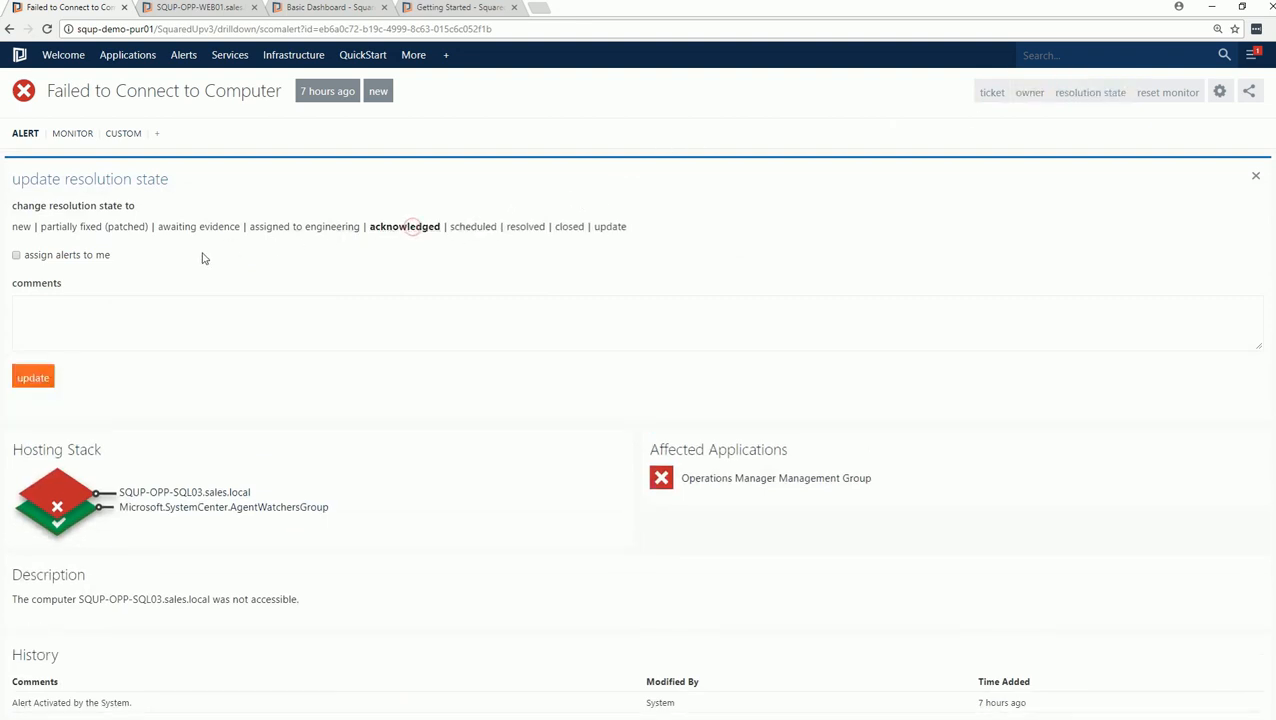
click(25, 257)
click(68, 336)
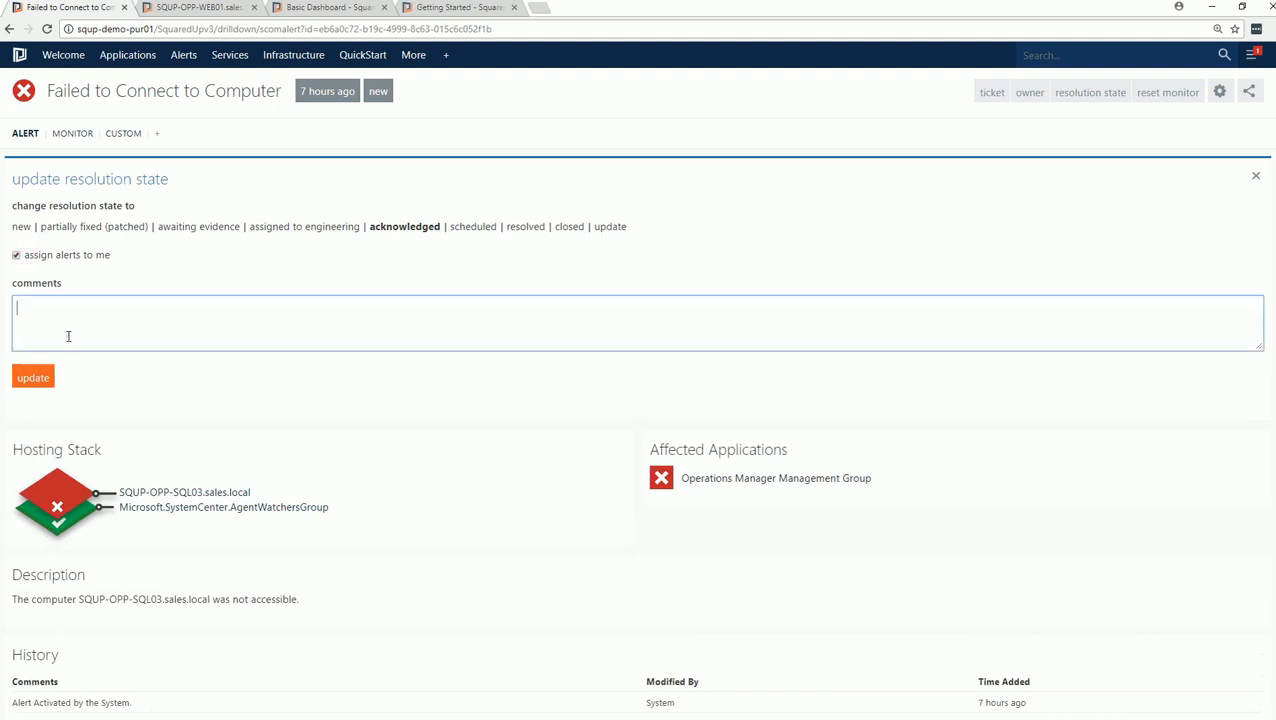
text(RS)
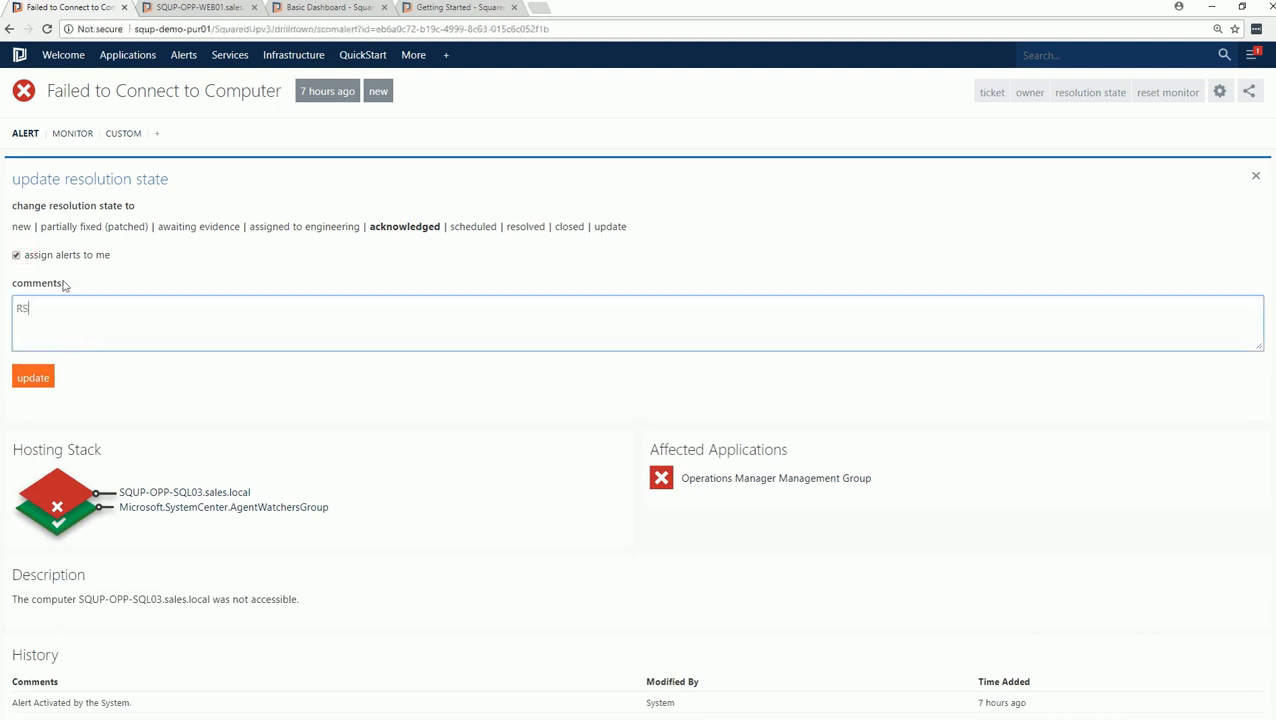
text( looking at this for demo)
click(36, 379)
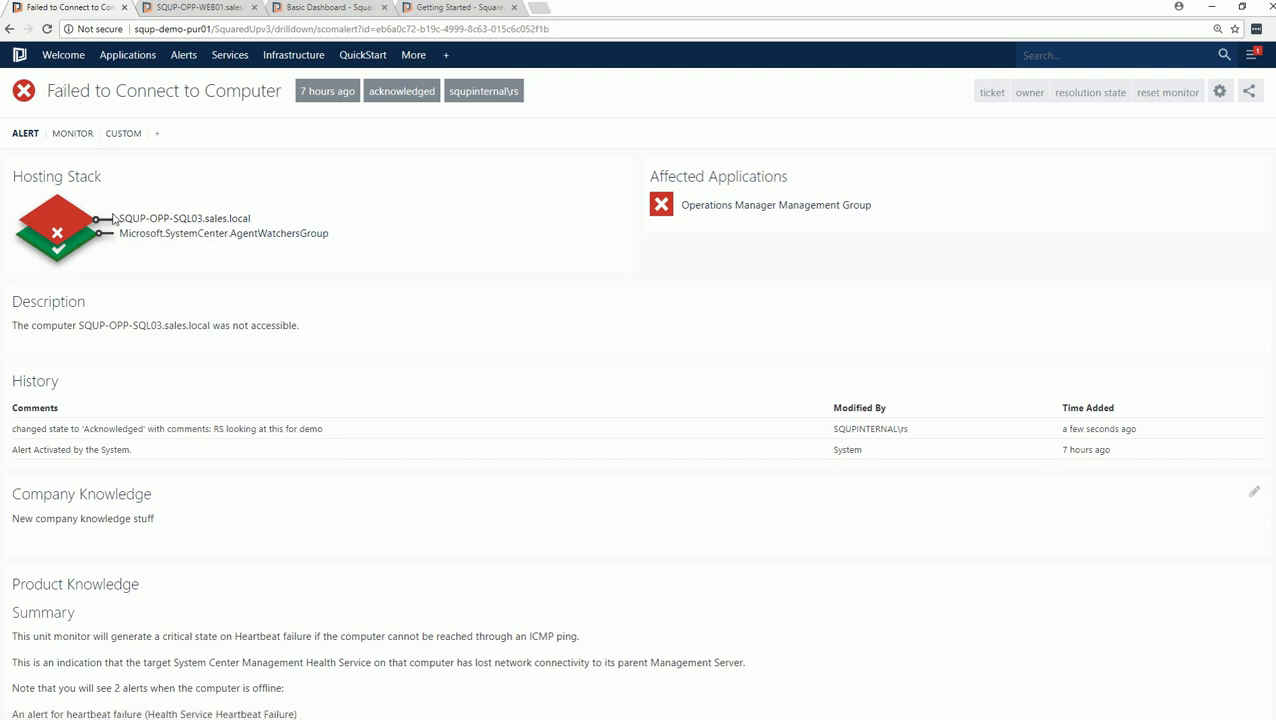
View the SQUP-OPP-SQL03.sales.local entity from the hosting stack in a separate tab, close it, and review the alert's history comments
click(175, 222)
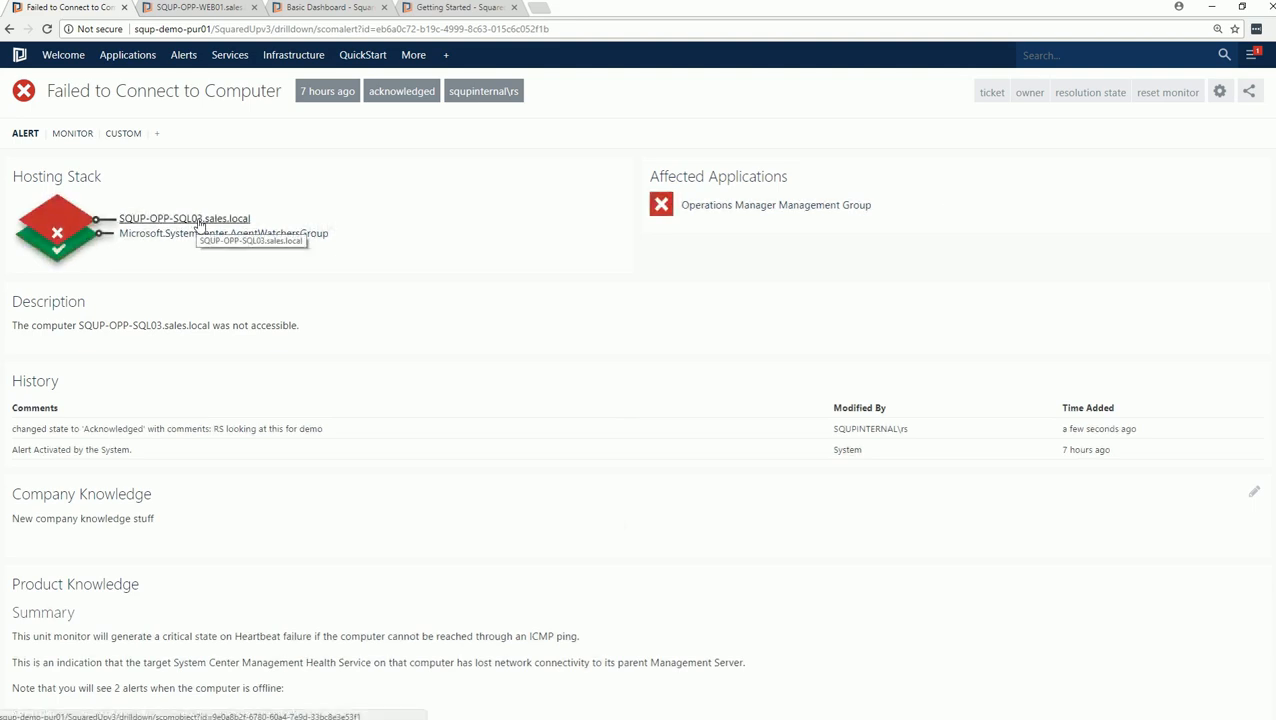
right_click(199, 224)
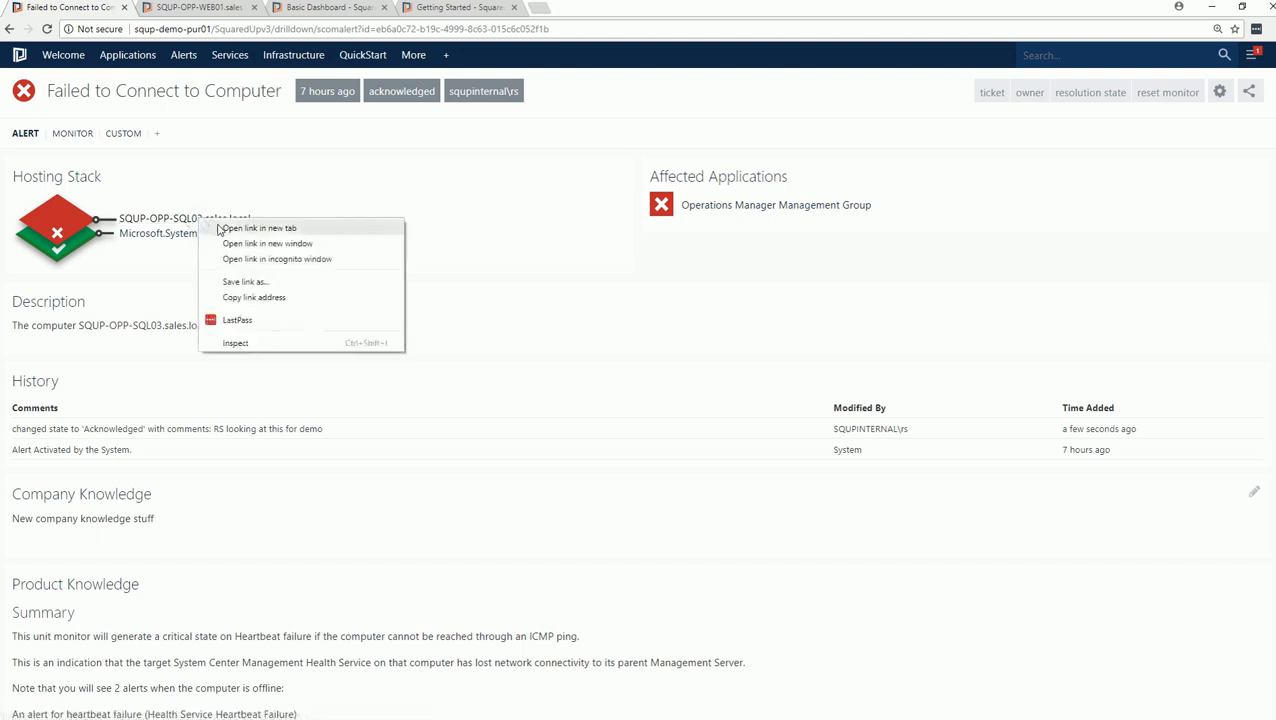
click(218, 230)
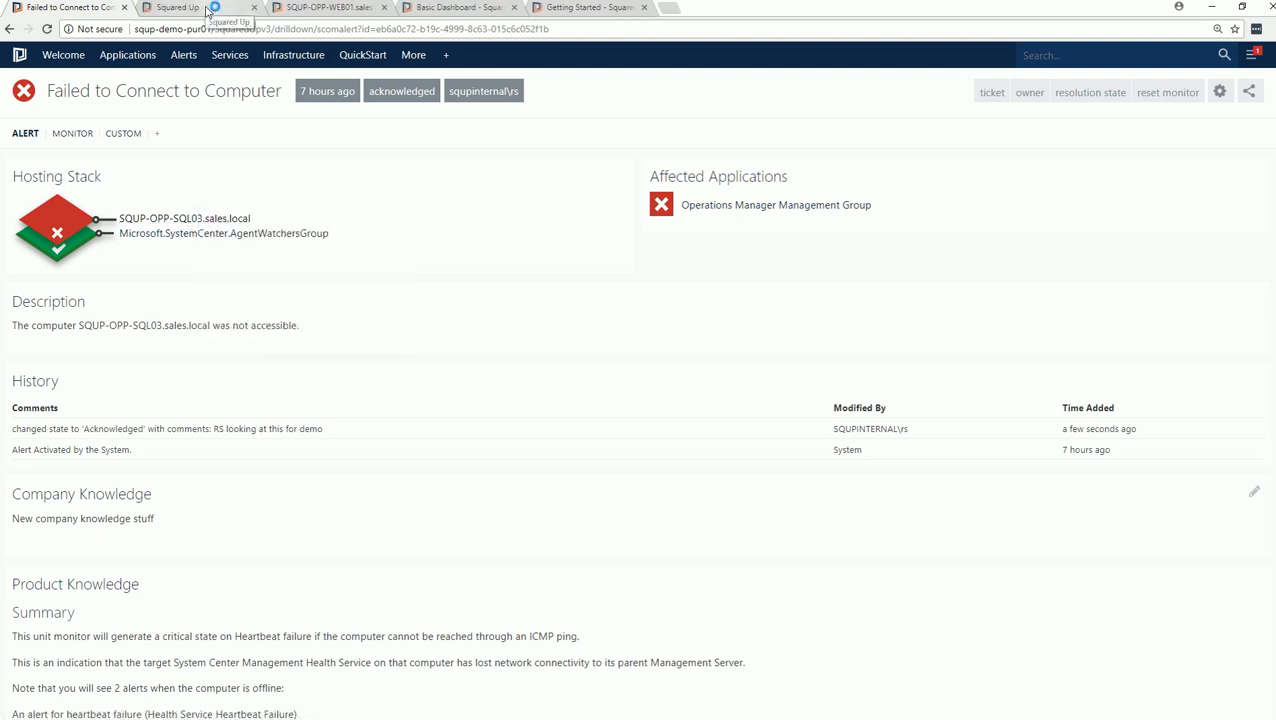
click(207, 13)
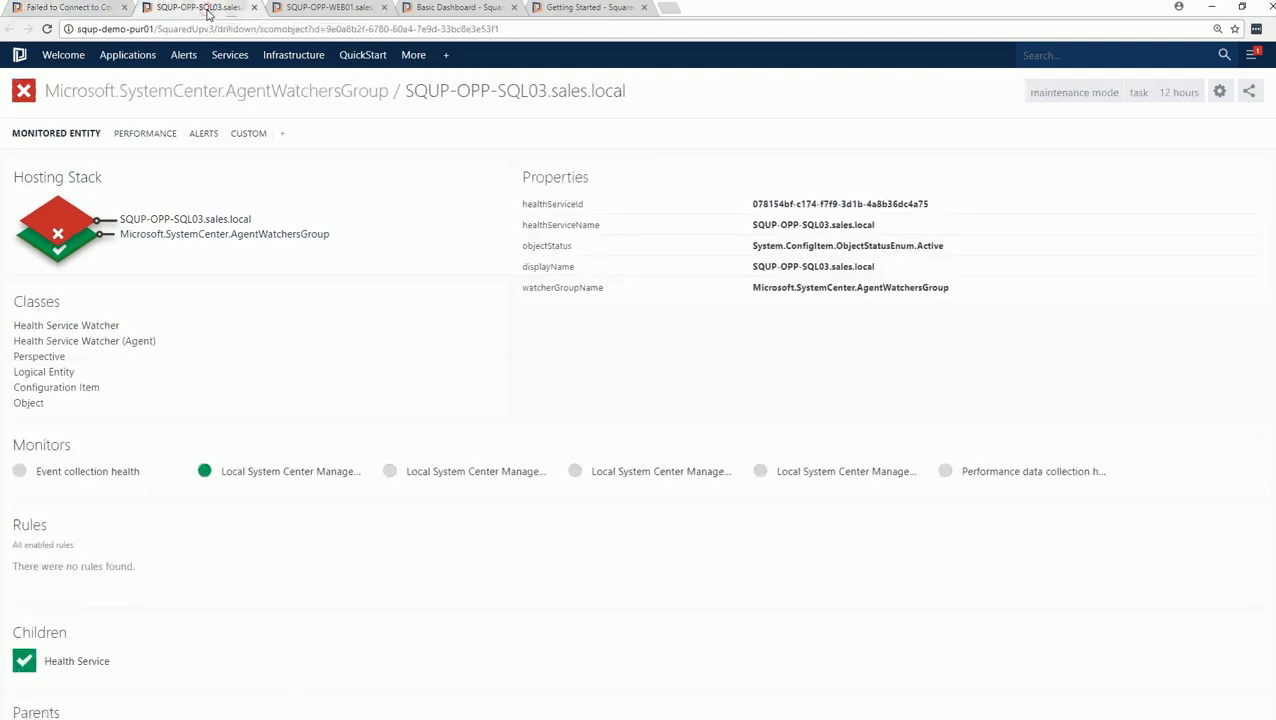
click(151, 228)
middle_click(180, 12)
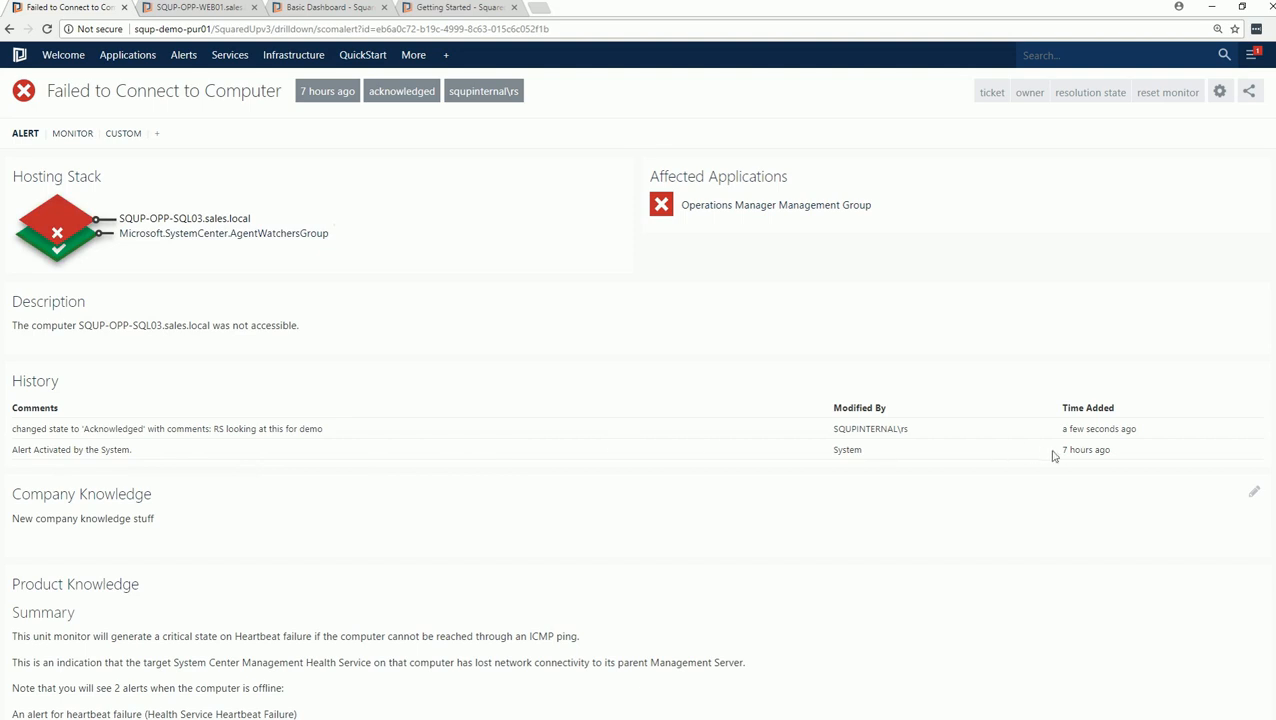
mouse_move(1088, 455)
mouse_move(1082, 432)
drag(323, 428, 214, 428)
Add the line "some more demo comments!!" to the alert's company knowledge and save it
drag(148, 524, 6, 529)
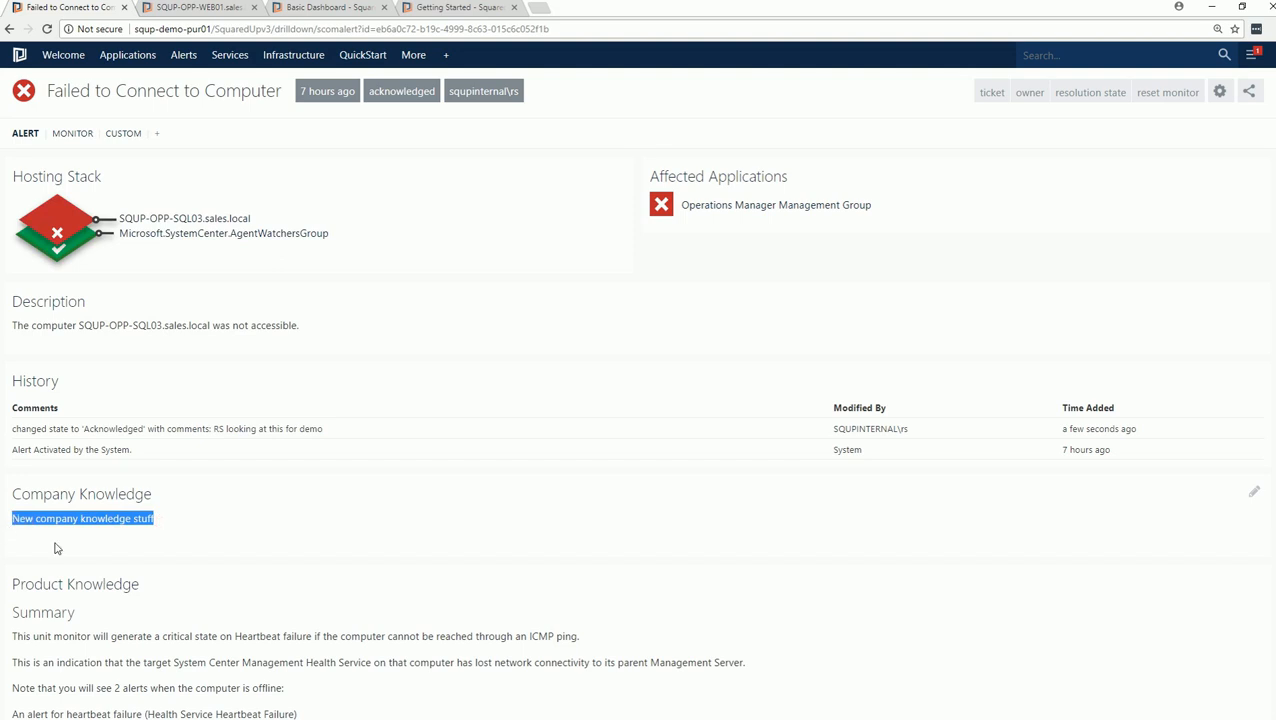
click(1256, 497)
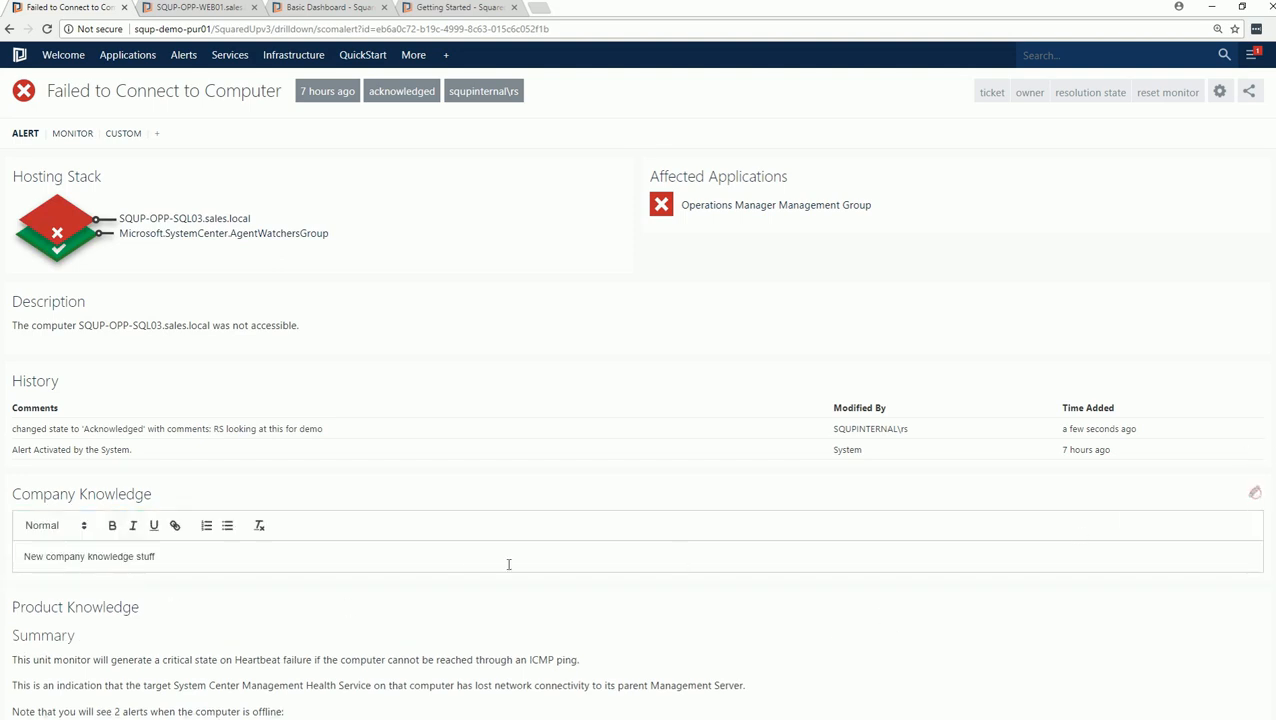
click(190, 562)
key(Return)
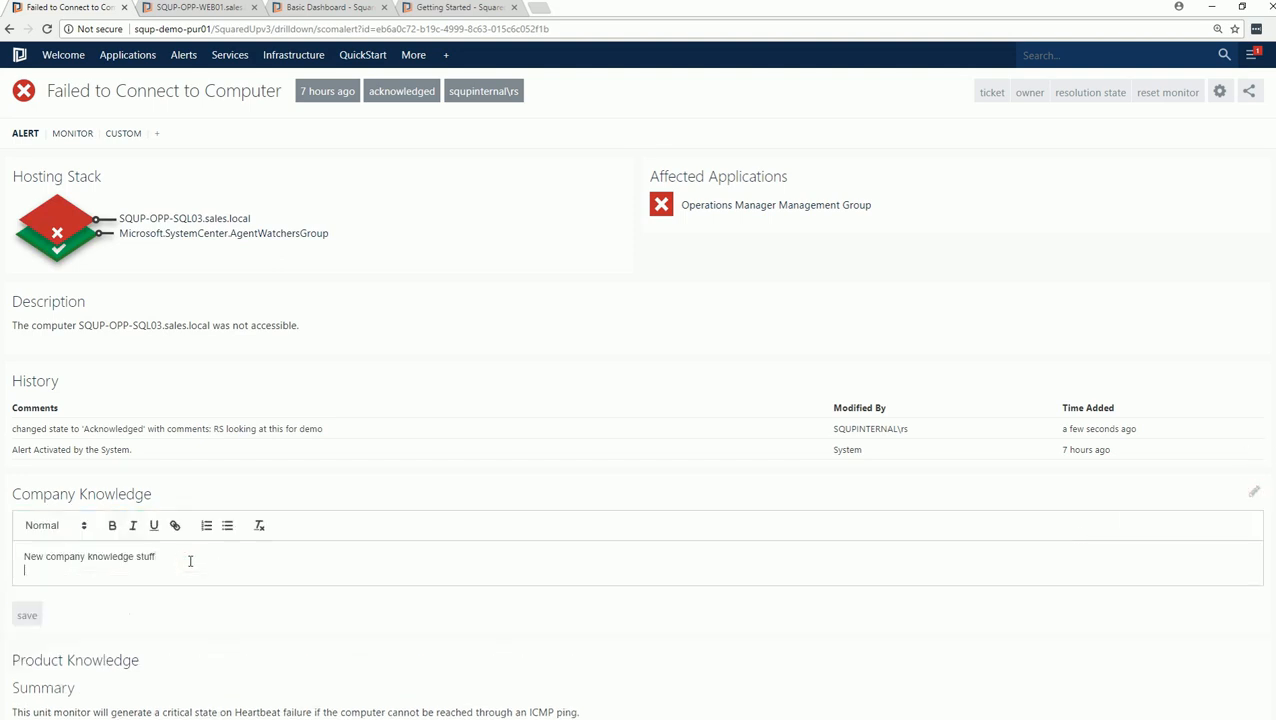
text(some more demo comments!!)
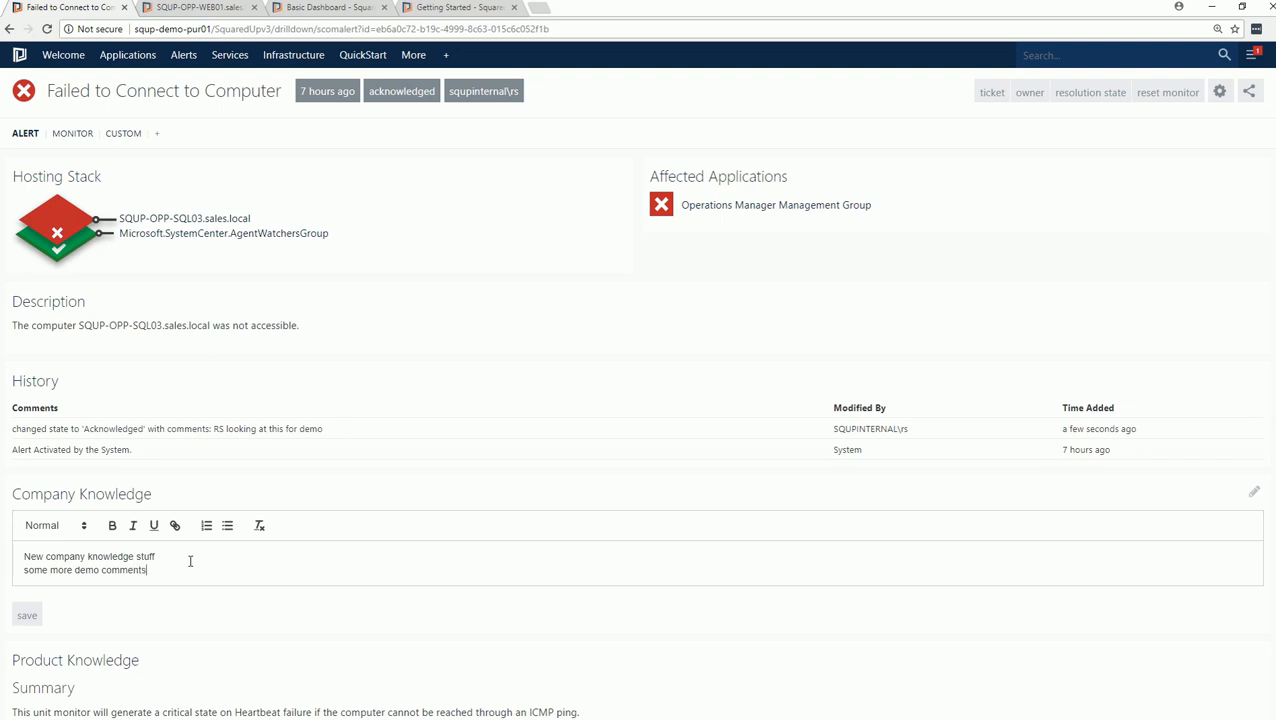
click(27, 617)
Examine the alert's owner assignment options and the explanation for resetting its monitor health, without applying either
click(1031, 94)
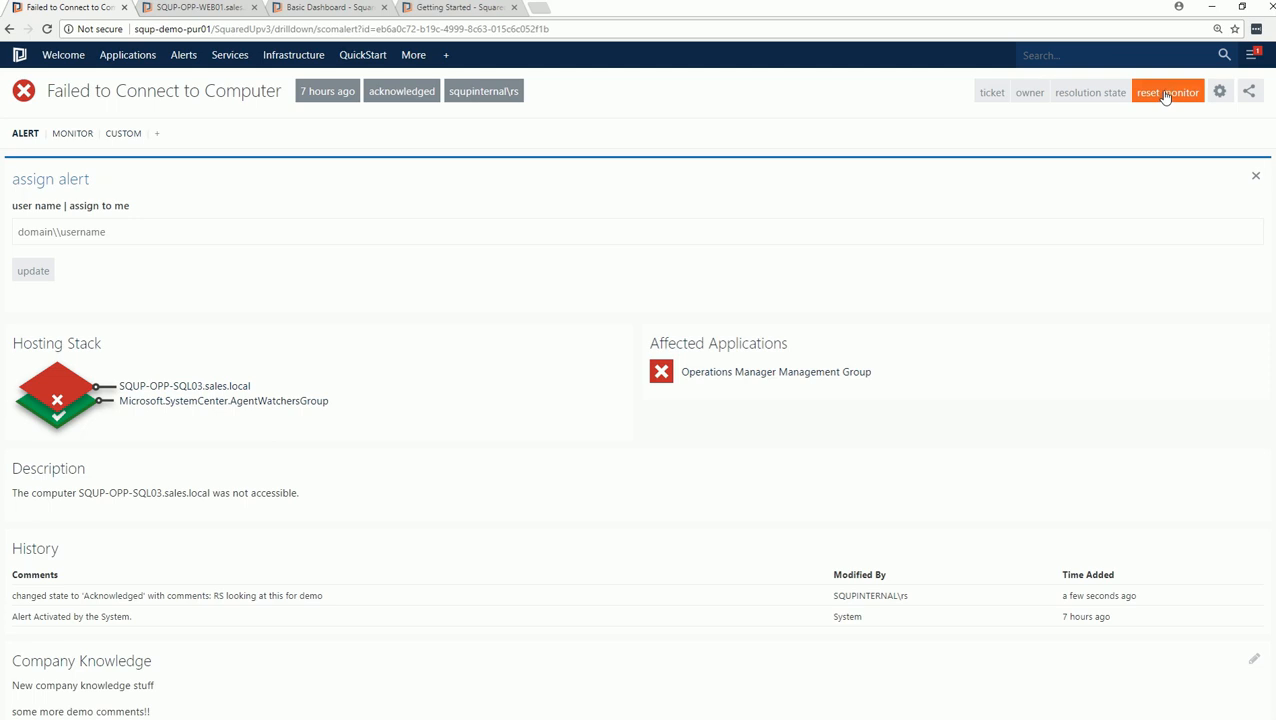
scroll(1055, 195, down, 1)
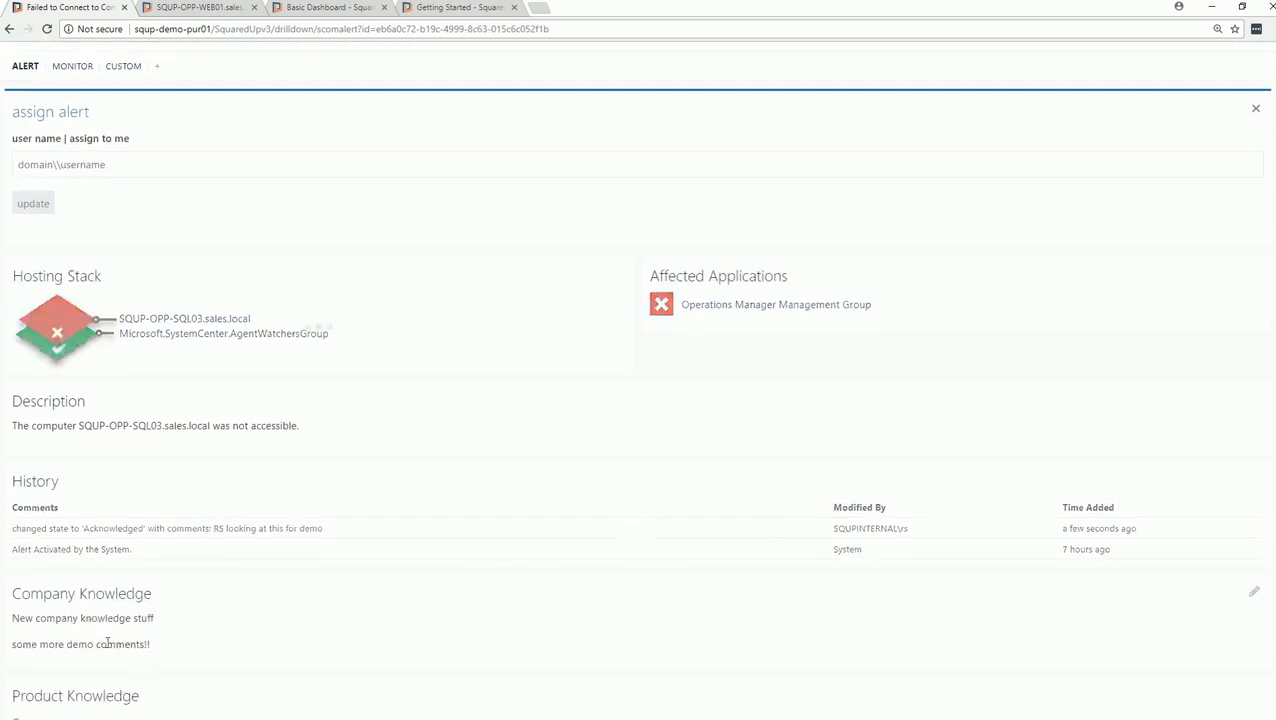
scroll(983, 501, up, 1)
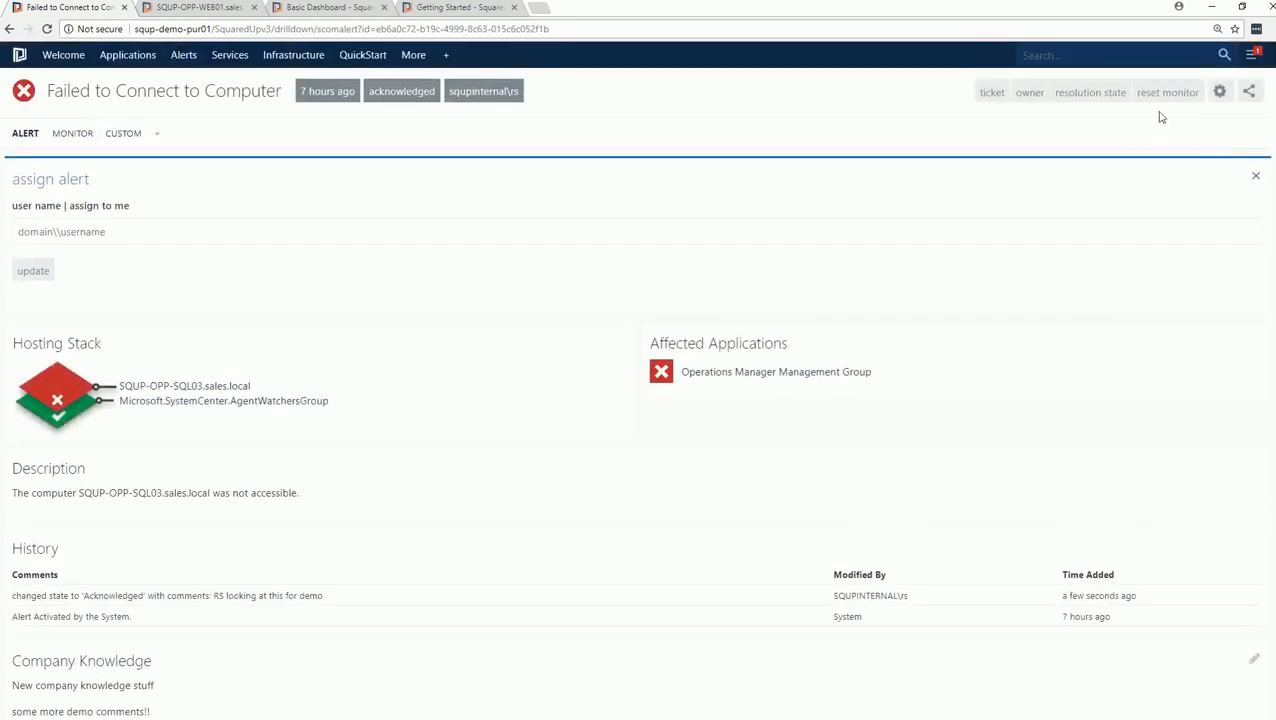
click(1162, 96)
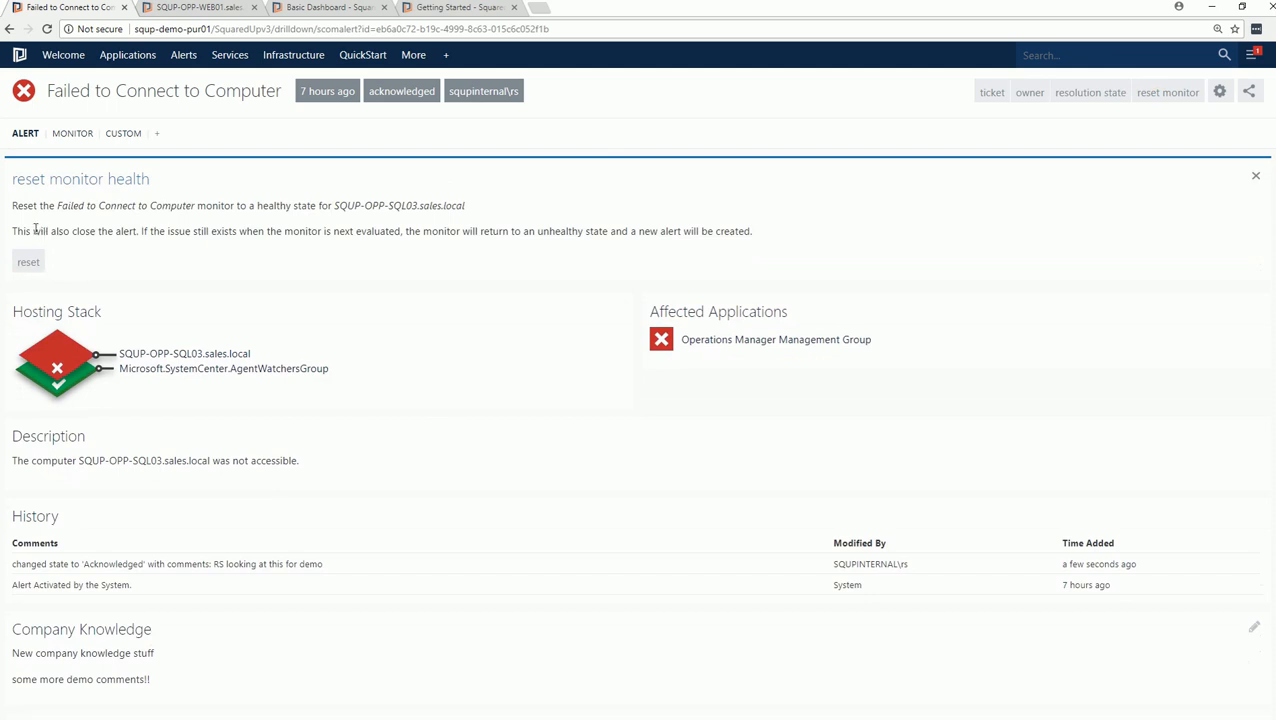
drag(13, 231, 793, 240)
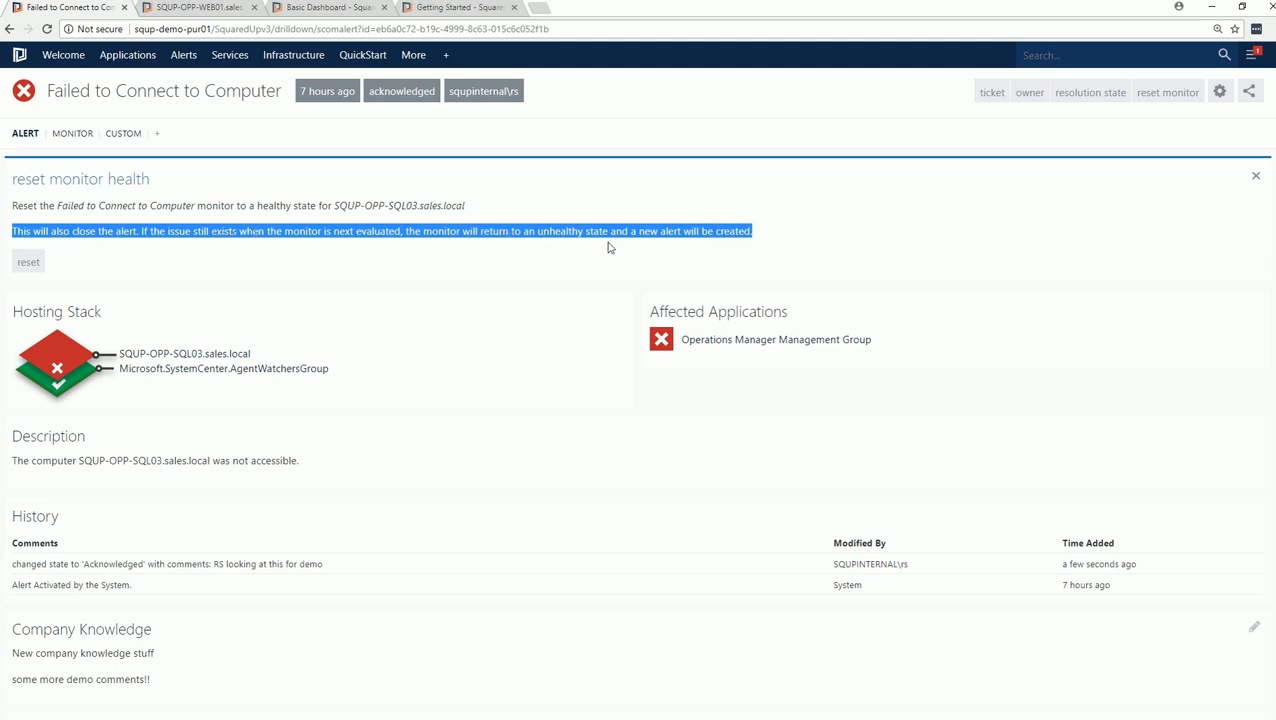
Reset the Failed to Connect to Computer monitor to a healthy state for SQUP-OPP-SQL03.sales.local
click(557, 251)
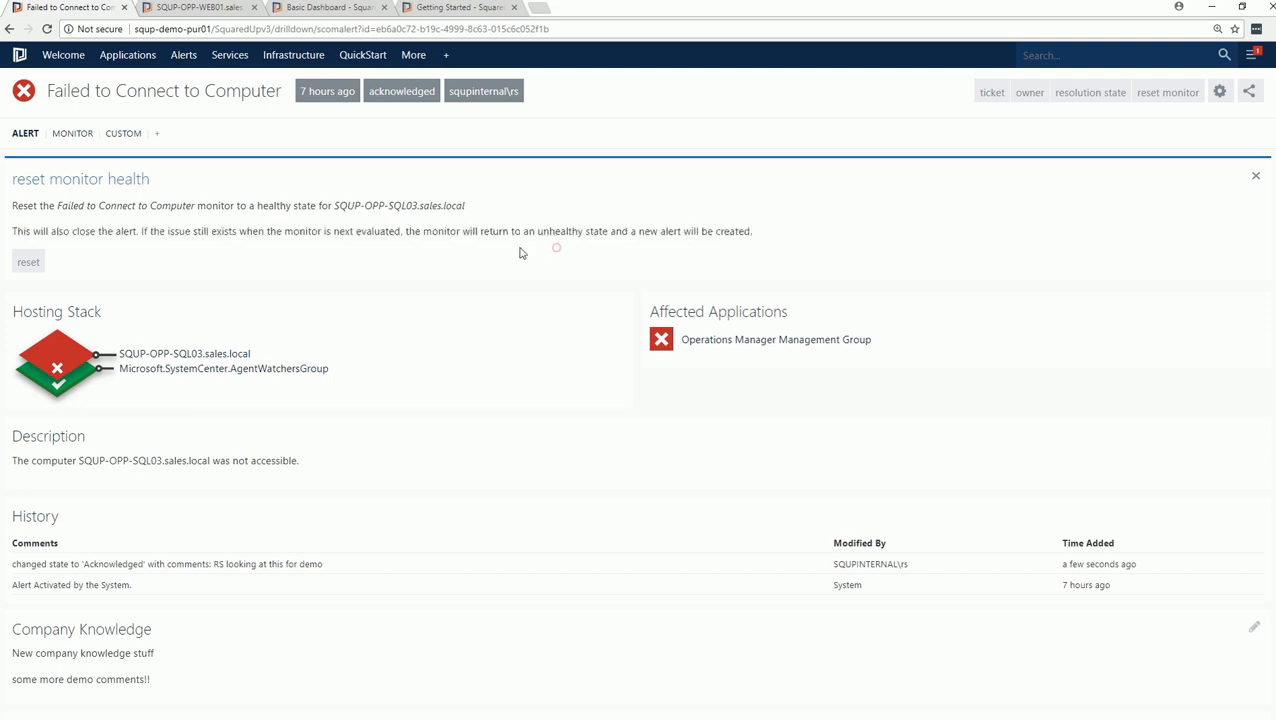
click(32, 266)
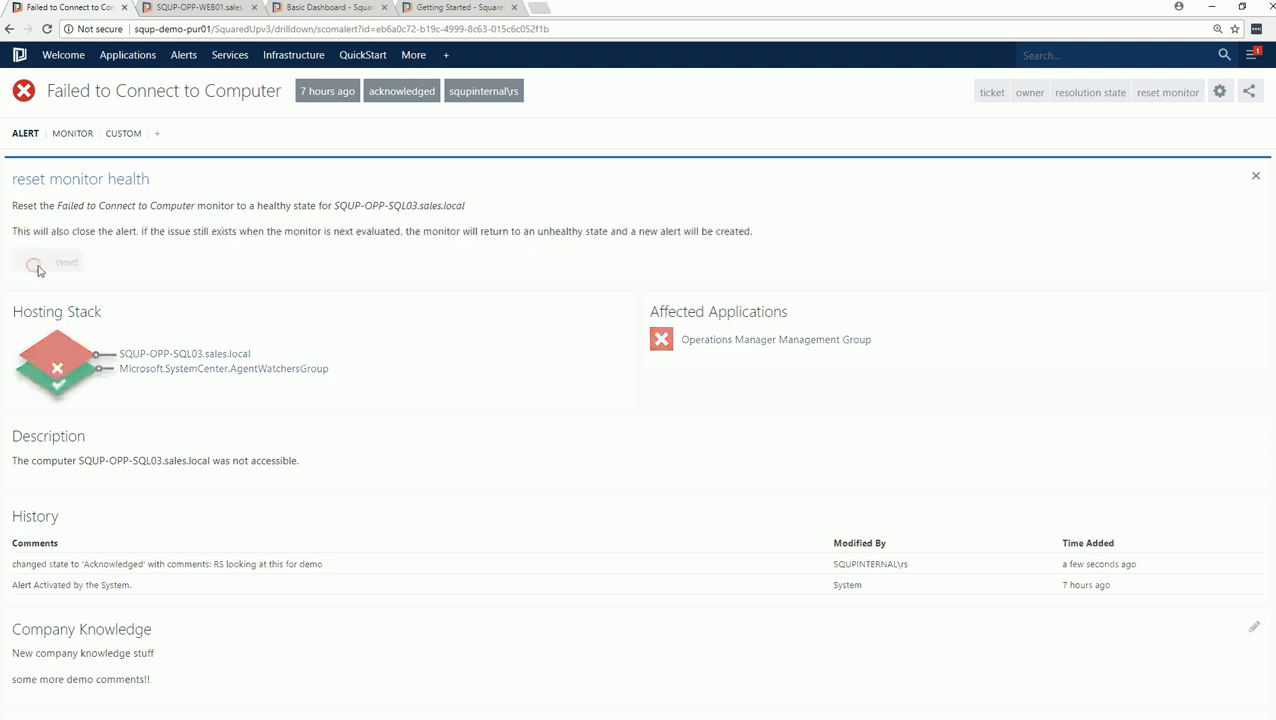
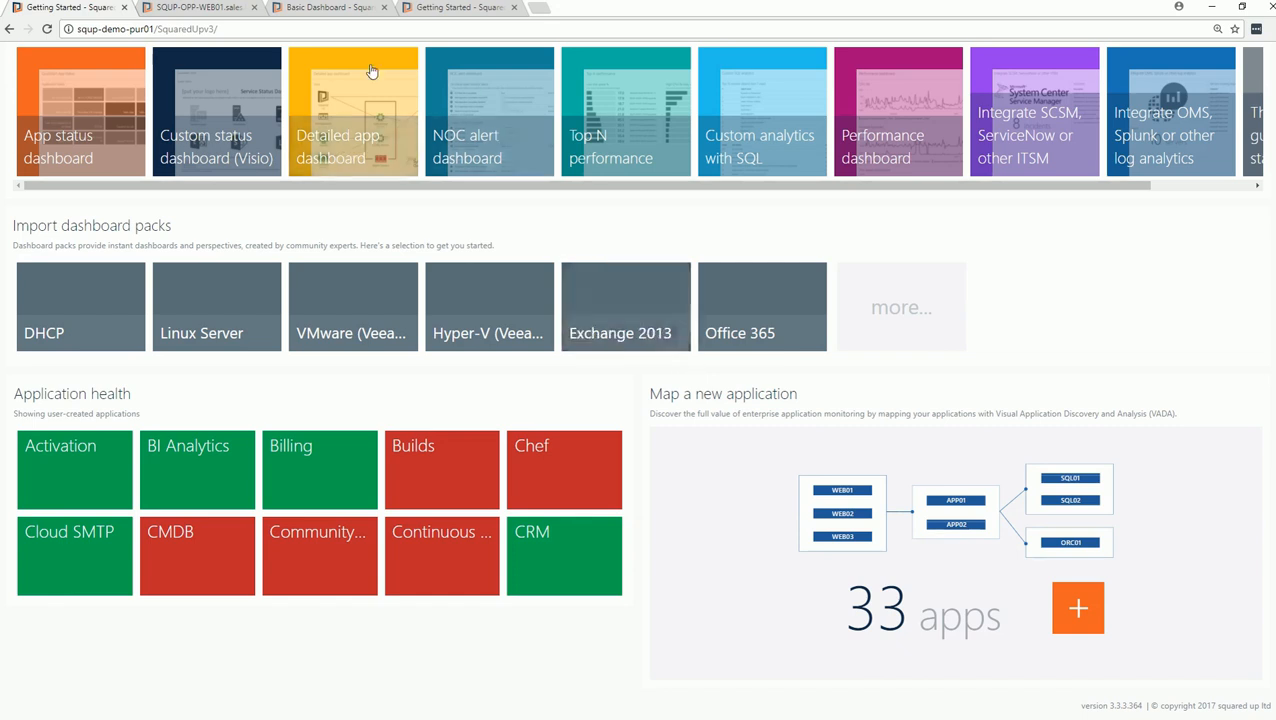
View the SQUP-OPP-WEB01.sales.local server page, highlight WEB01 in its name, and return to the Getting Started dashboard
click(177, 9)
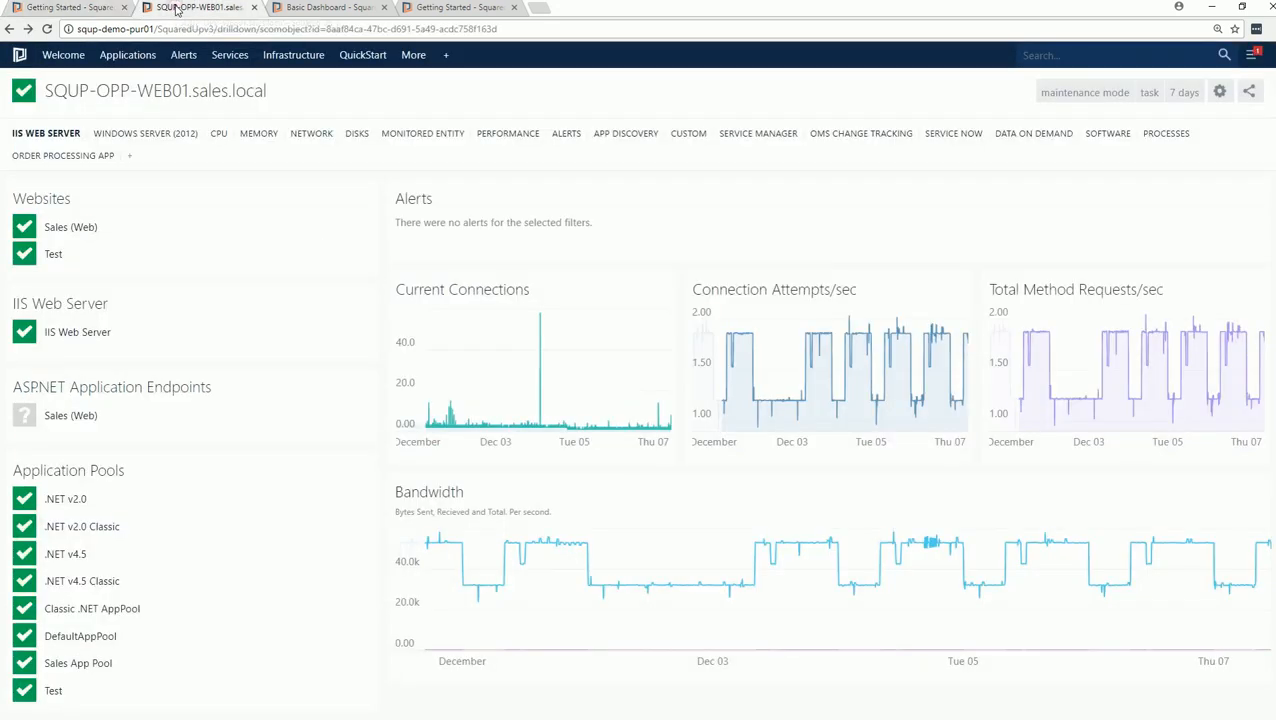
mouse_move(183, 55)
drag(137, 91, 188, 91)
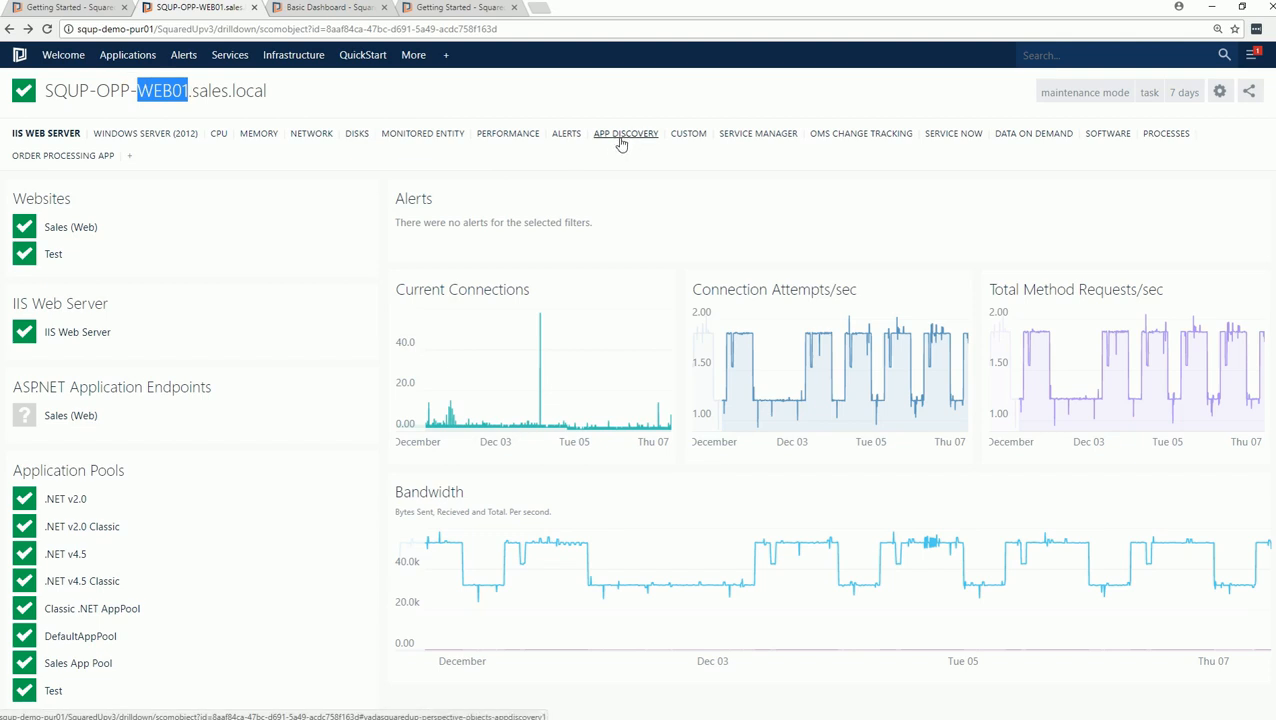
click(95, 12)
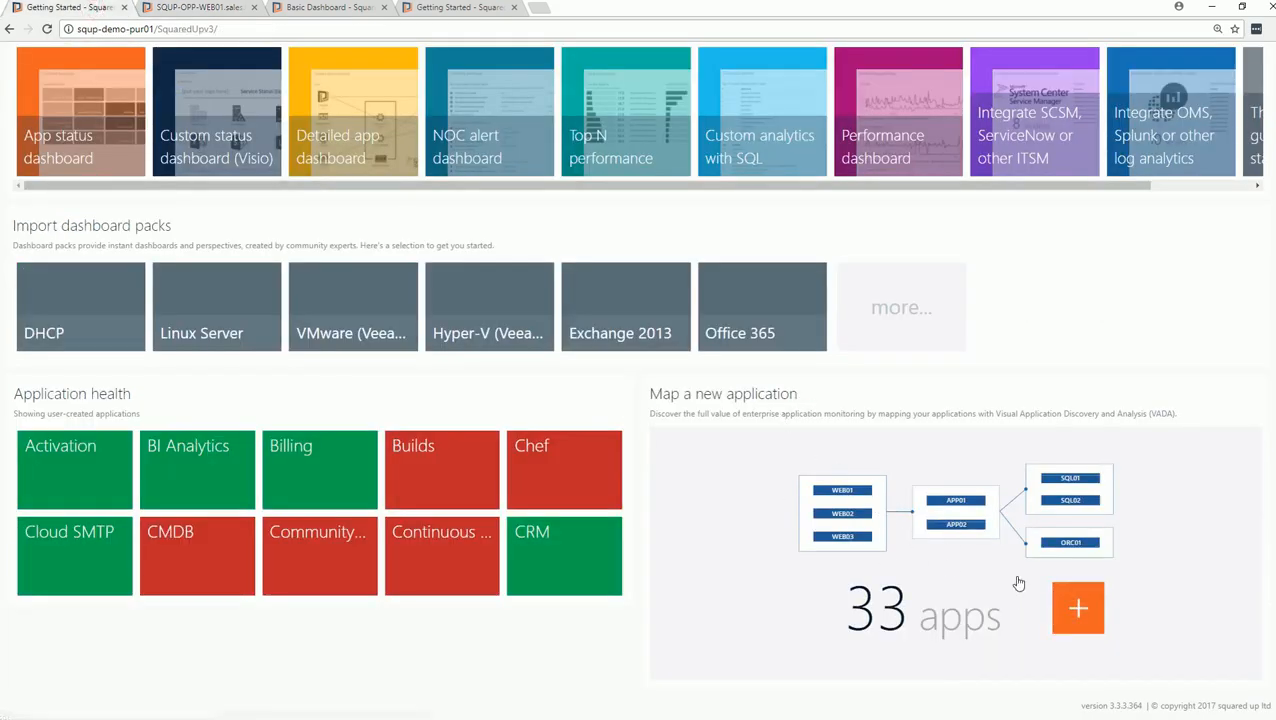
Start mapping a new application and add SQUP-OPP-WEB01.sales.local to the front end servers group
click(1077, 607)
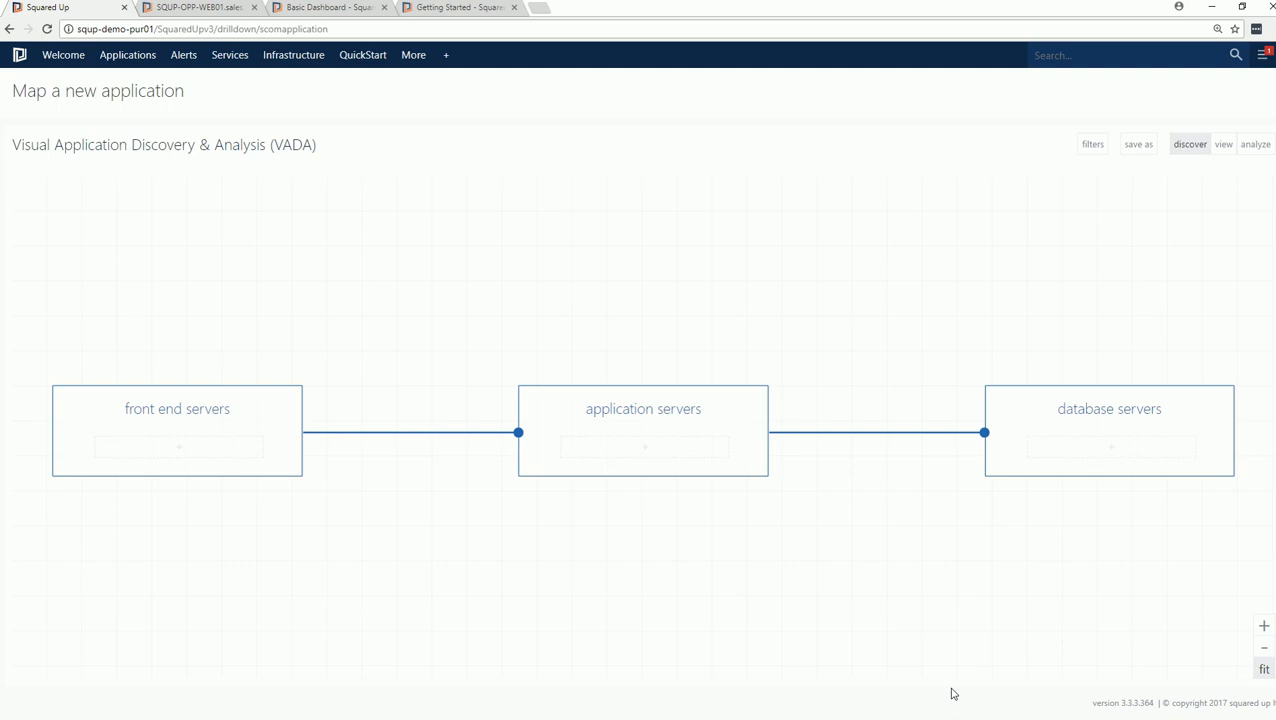
click(196, 446)
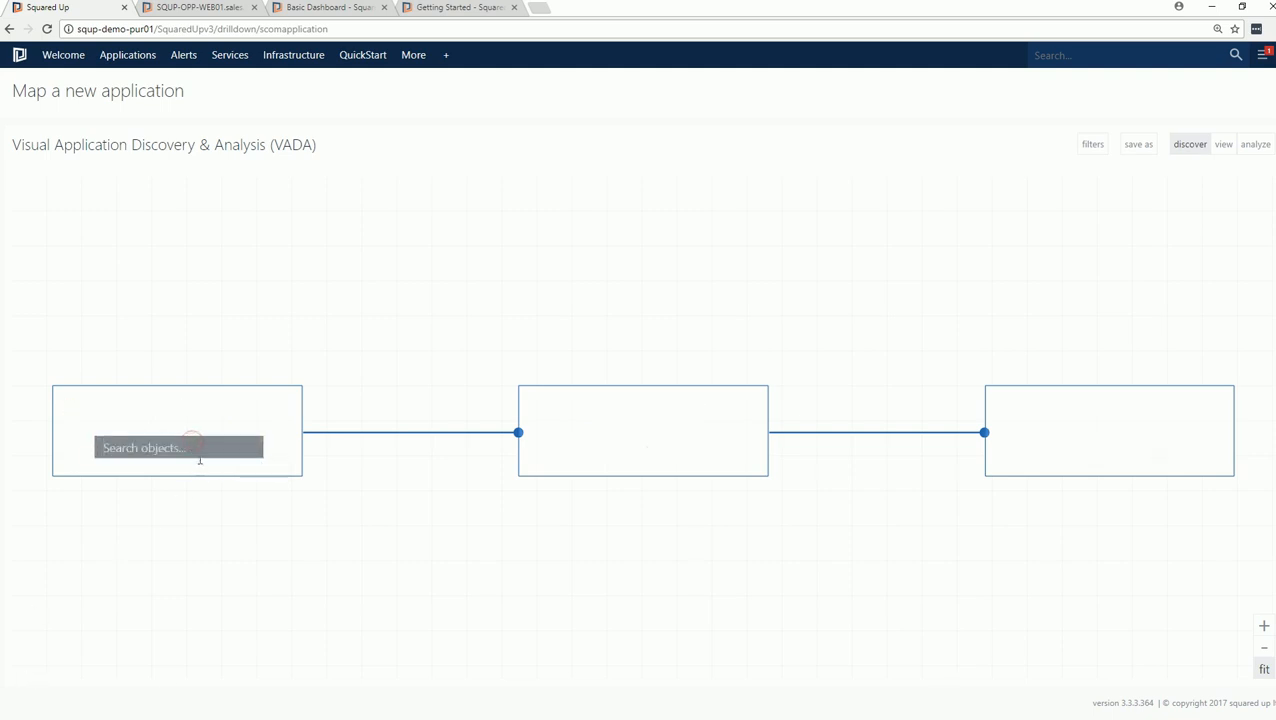
text(web01)
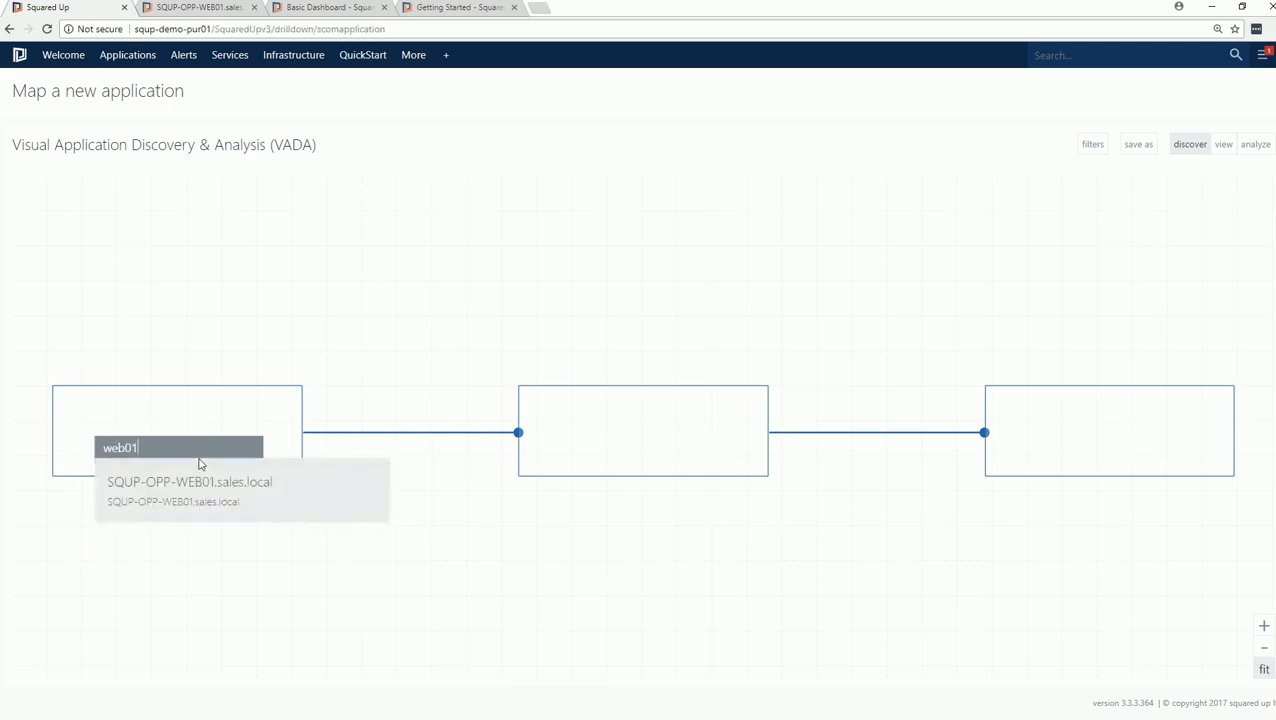
click(193, 485)
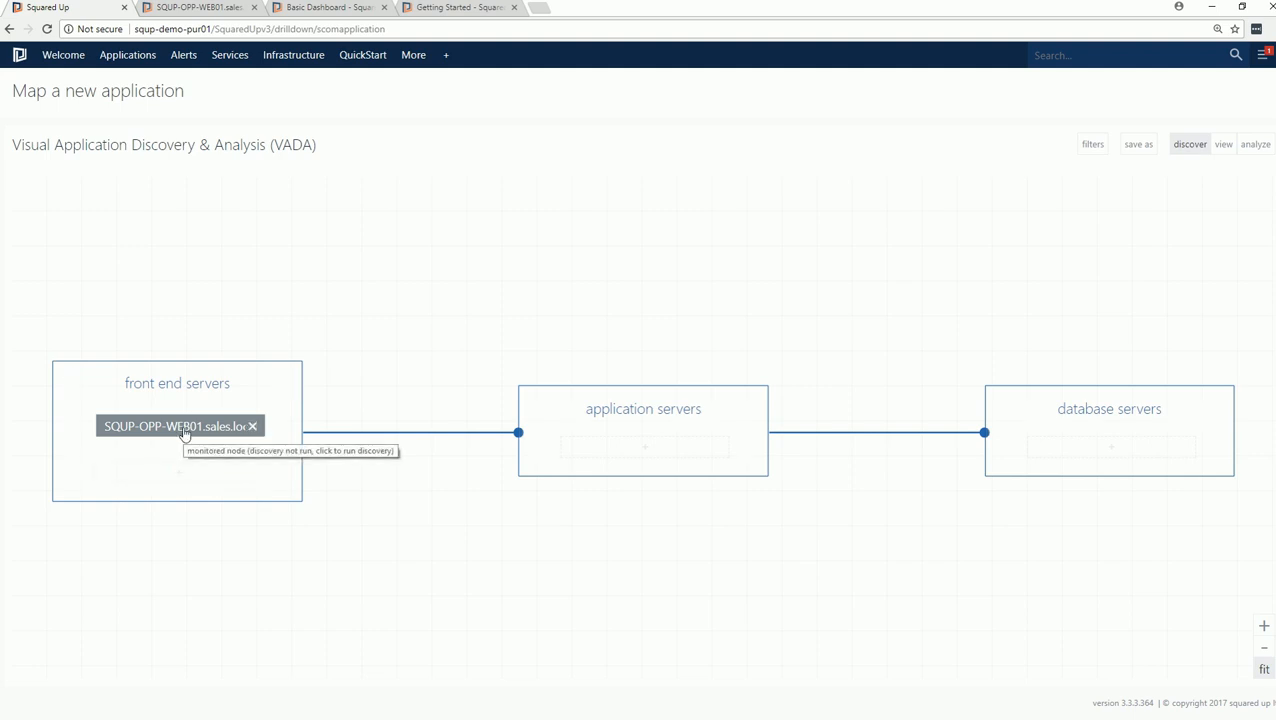
Run discovery on SQUP-OPP-WEB01.sales.local and filter out WindowsAzureTelemetryService on this node only
click(185, 433)
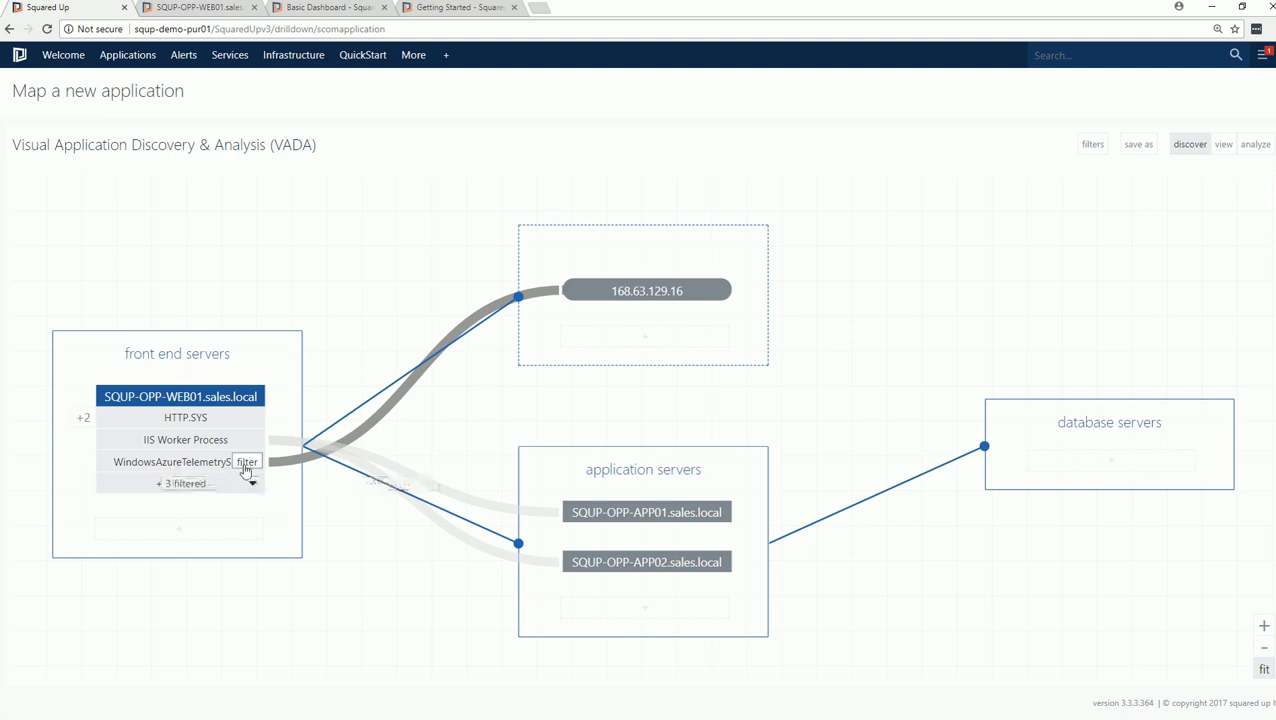
click(246, 463)
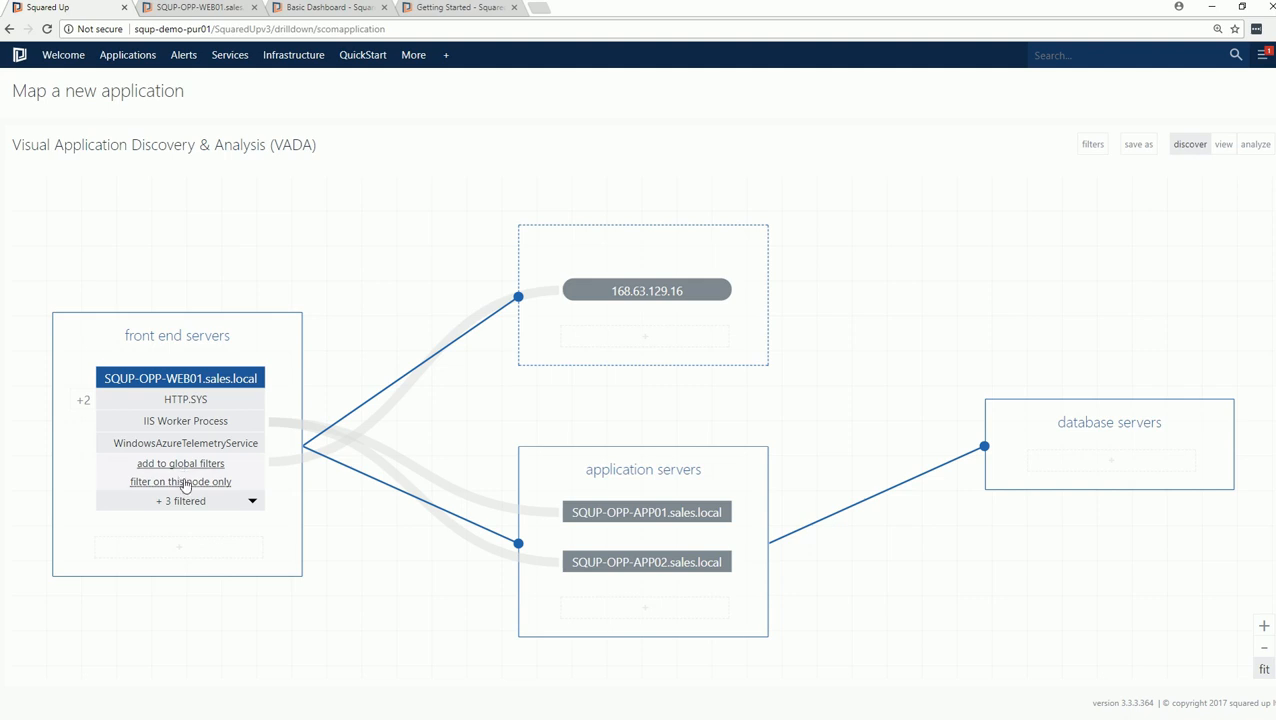
click(188, 482)
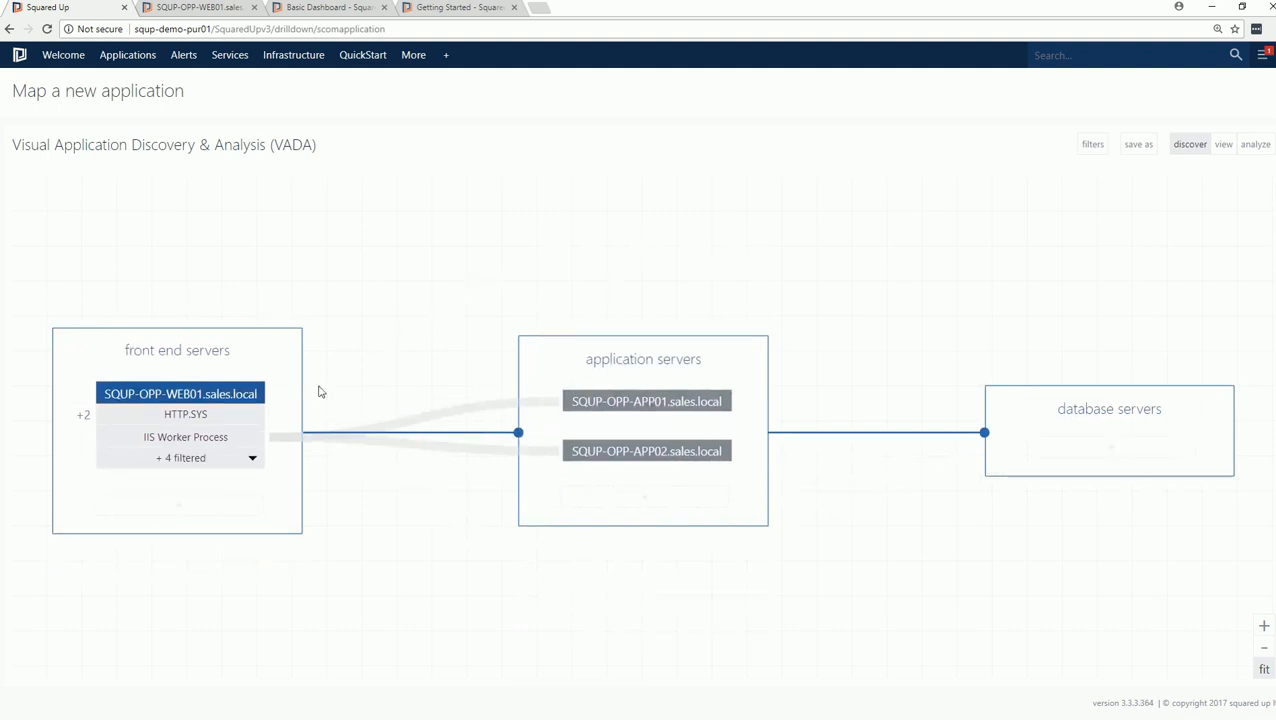
Reveal the two incoming connections of the WEB01 server's HTTP.SYS process and name their new group "Load Balancers"
click(85, 418)
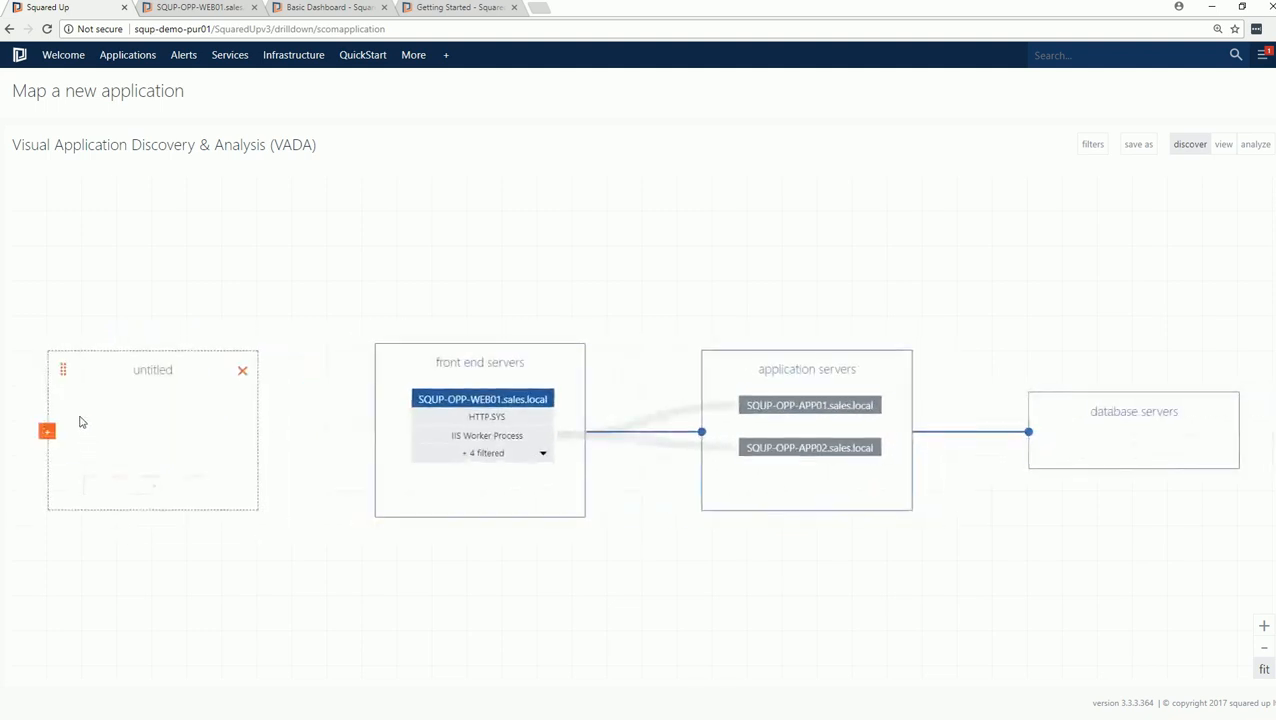
mouse_move(157, 461)
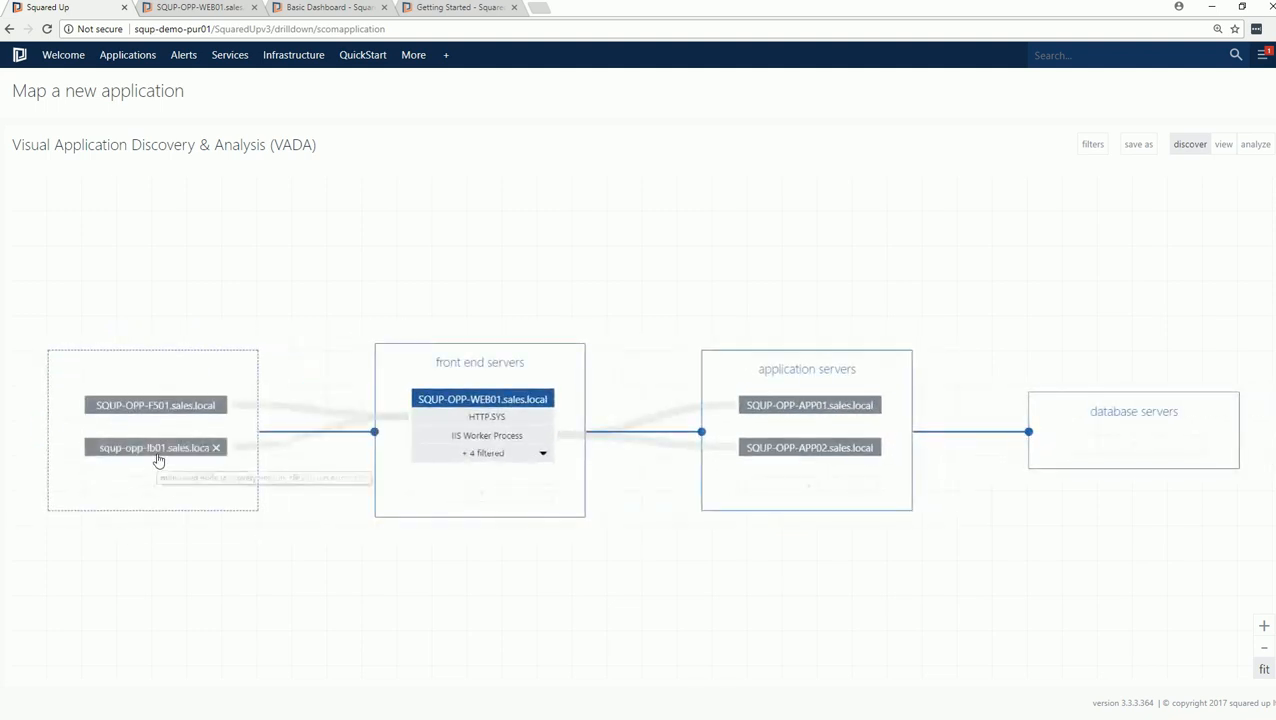
mouse_move(152, 413)
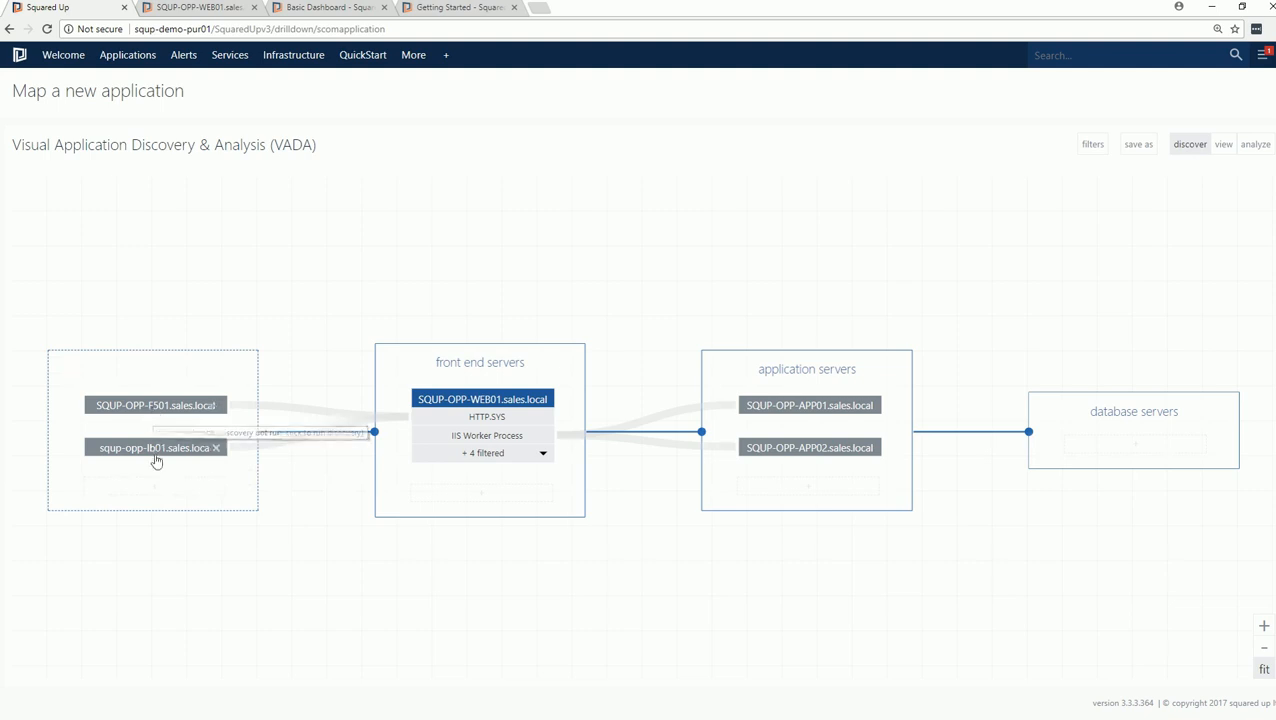
double_click(139, 369)
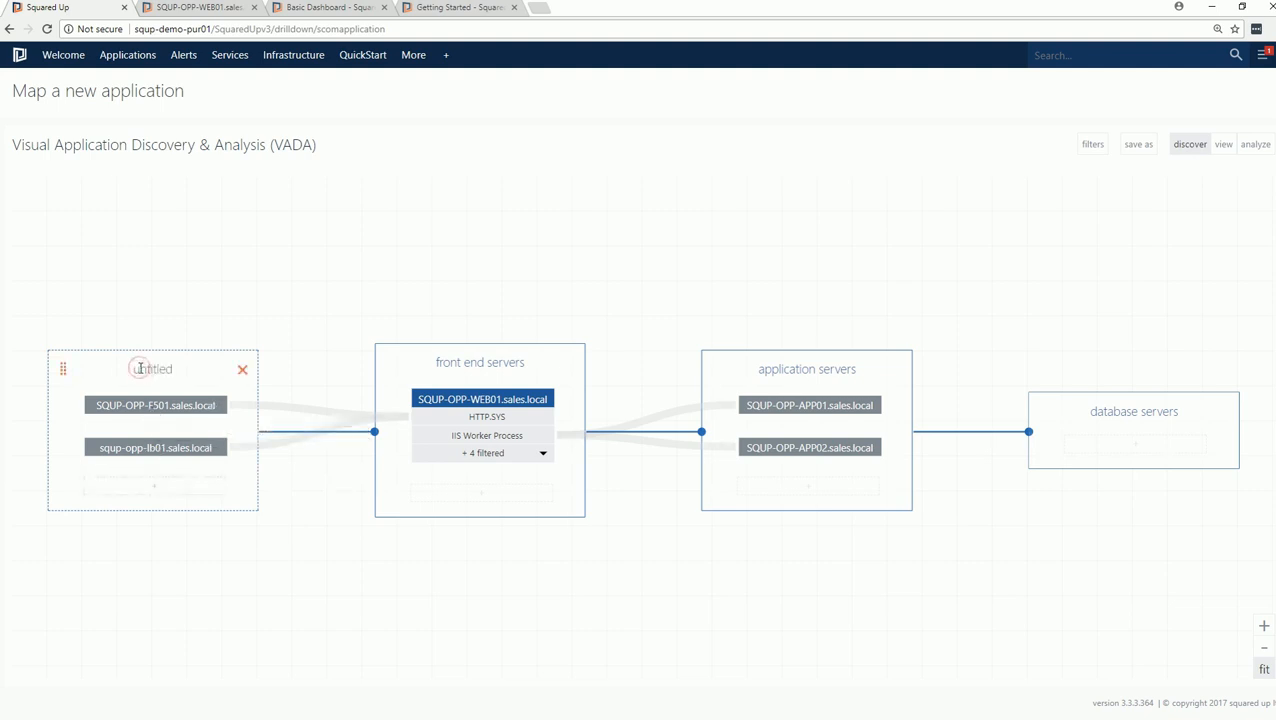
key(BackSpace)
text(Load Balan)
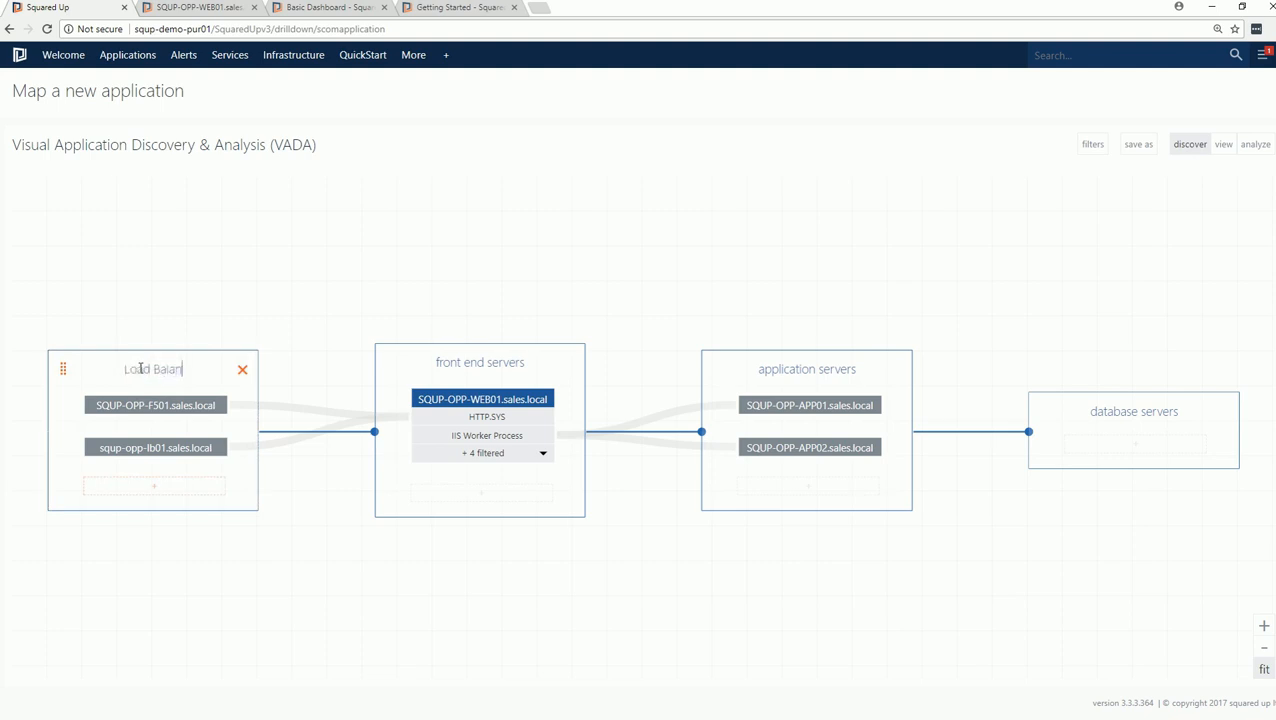
text(cers)
key(Return)
Run discovery on both application servers, SQUP-OPP-APP01.sales.local and SQUP-OPP-APP02.sales.local
drag(708, 553, 498, 541)
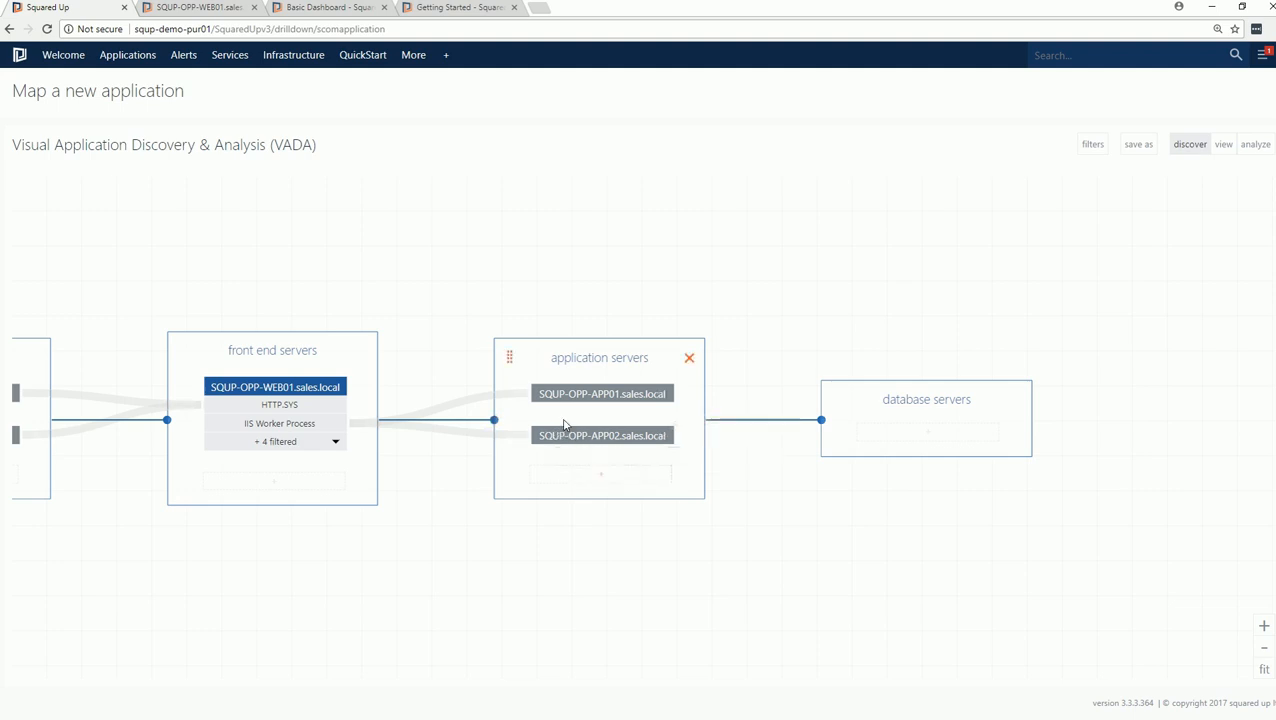
click(567, 398)
click(572, 437)
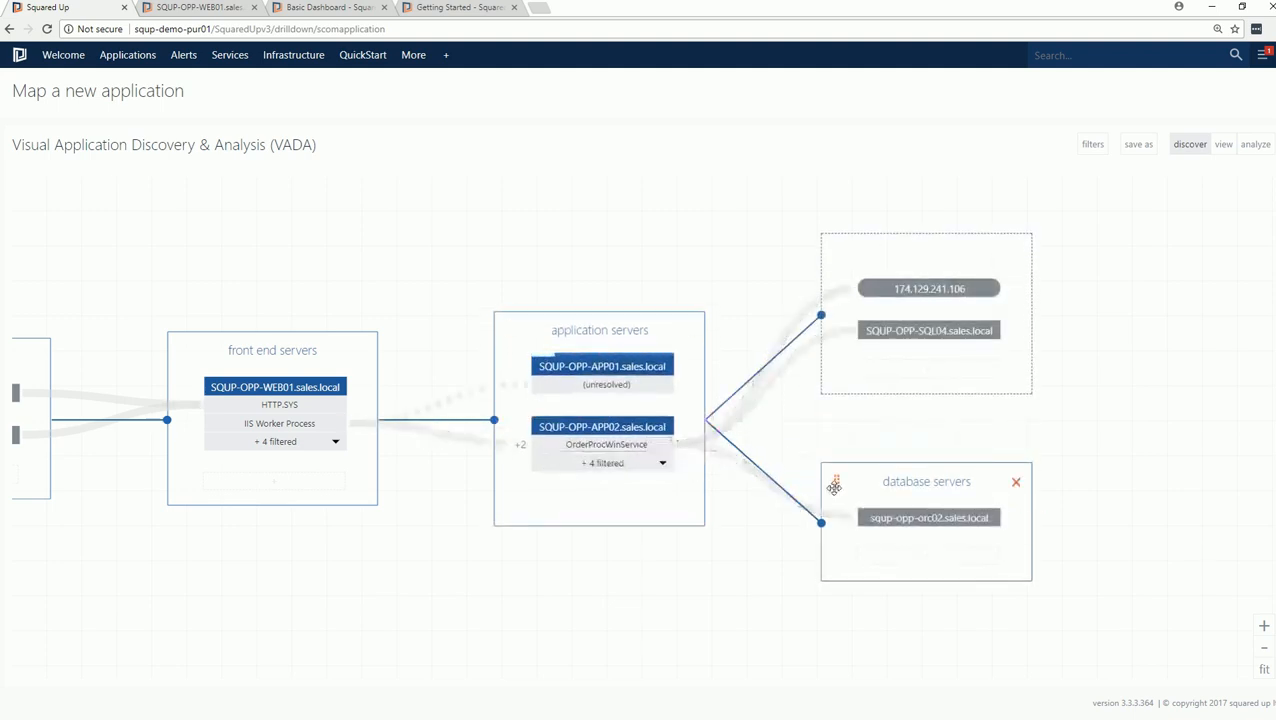
Rename the database servers group "Oracle DB" and run discovery on its squp-opp-orc02.sales.local server
click(925, 481)
text(Ora)
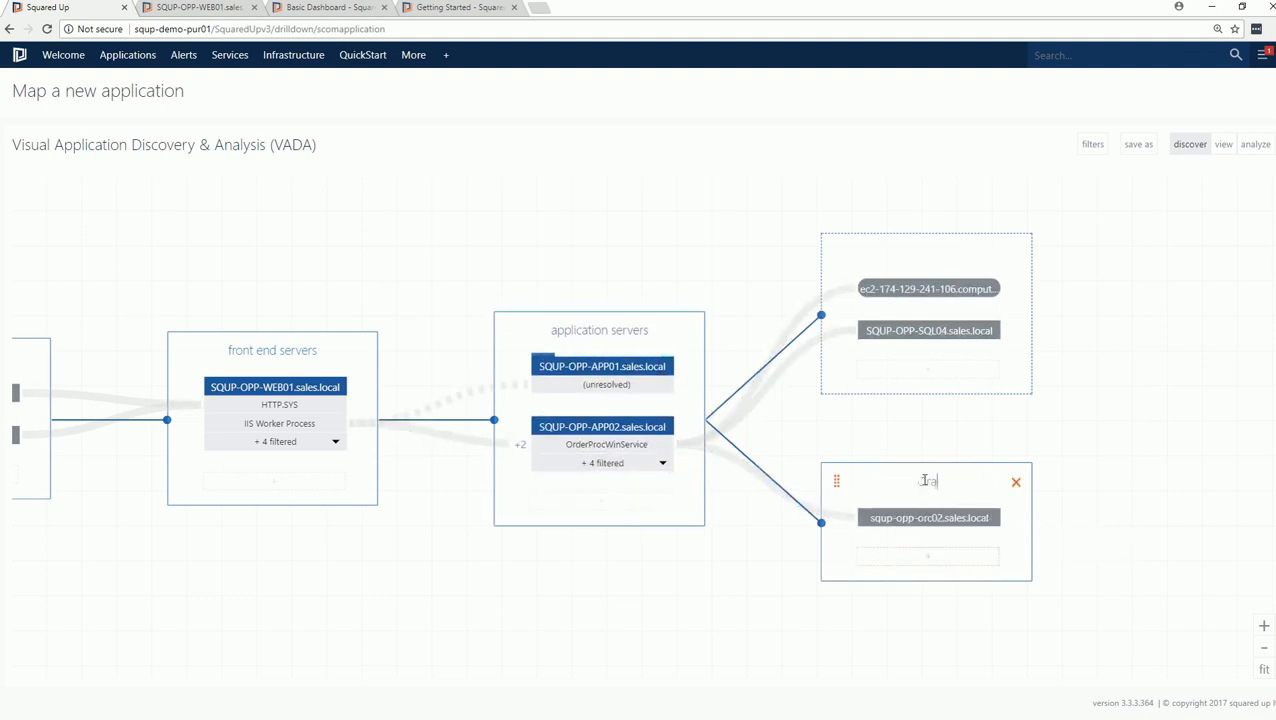
text(cle DB)
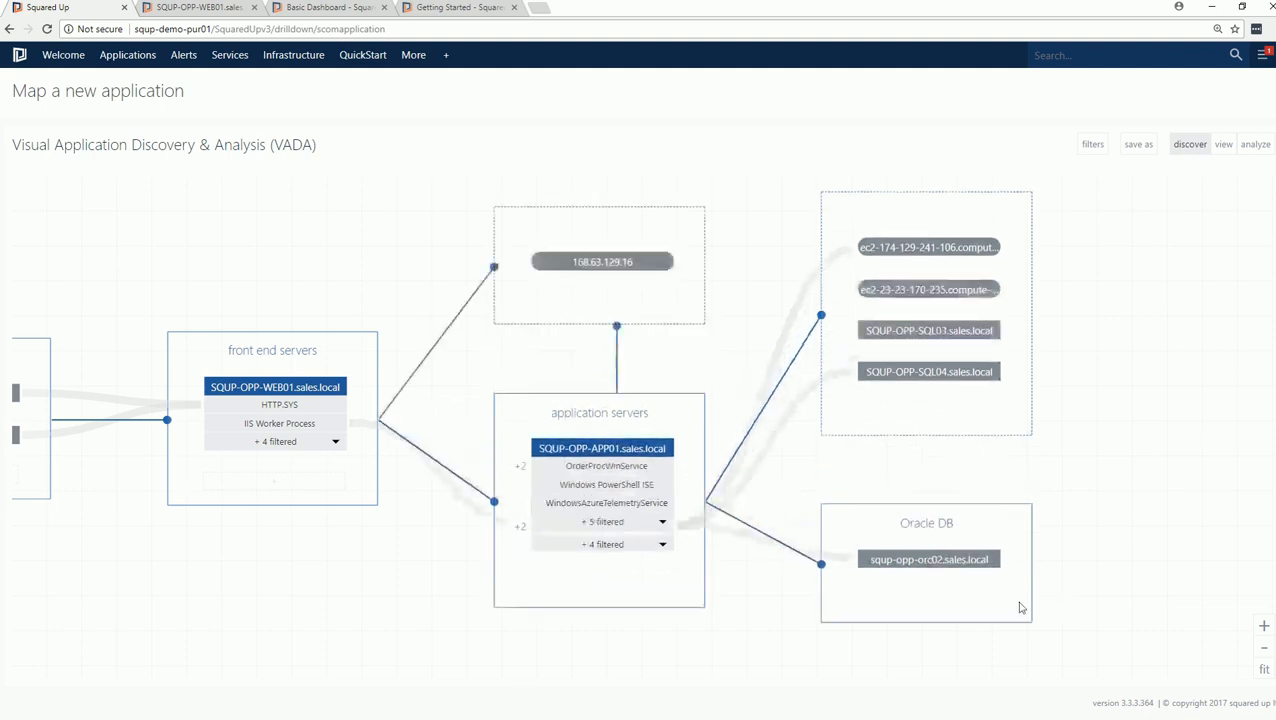
click(945, 566)
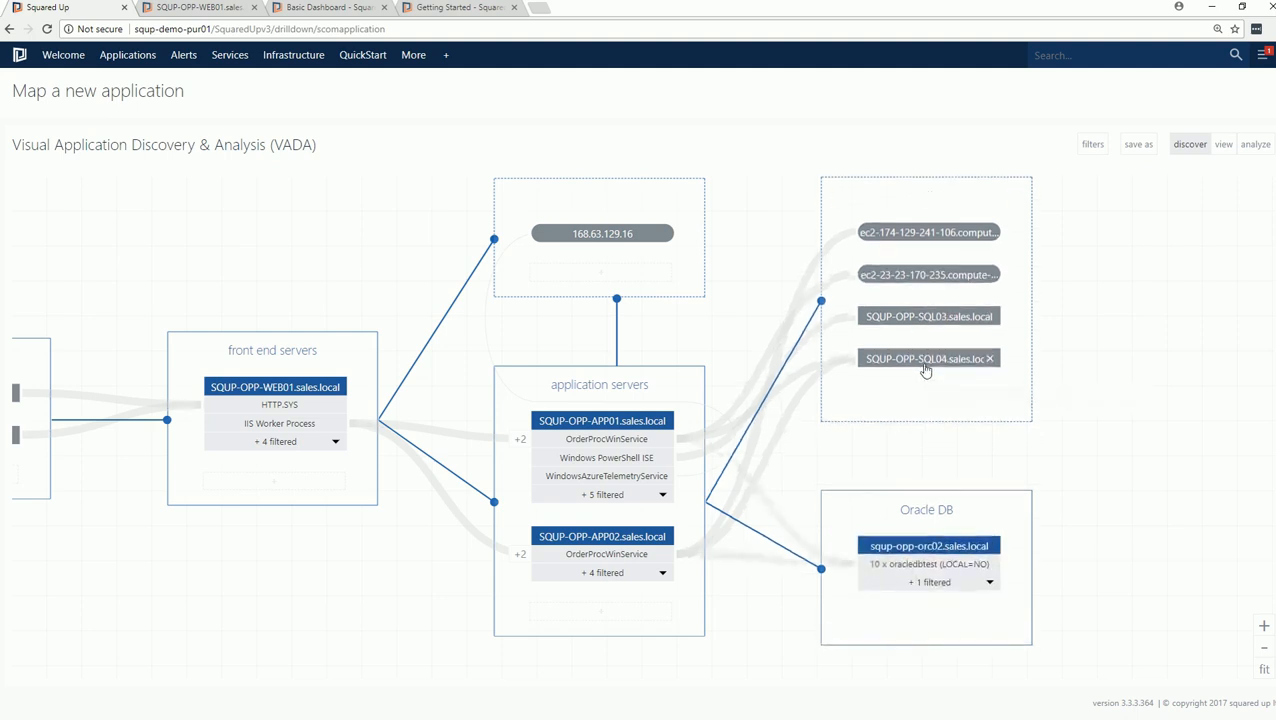
Move SQUP-OPP-SQL04.sales.local and SQUP-OPP-SQL03.sales.local into a separate group of their own and name it "SQL DBs"
drag(926, 366, 937, 426)
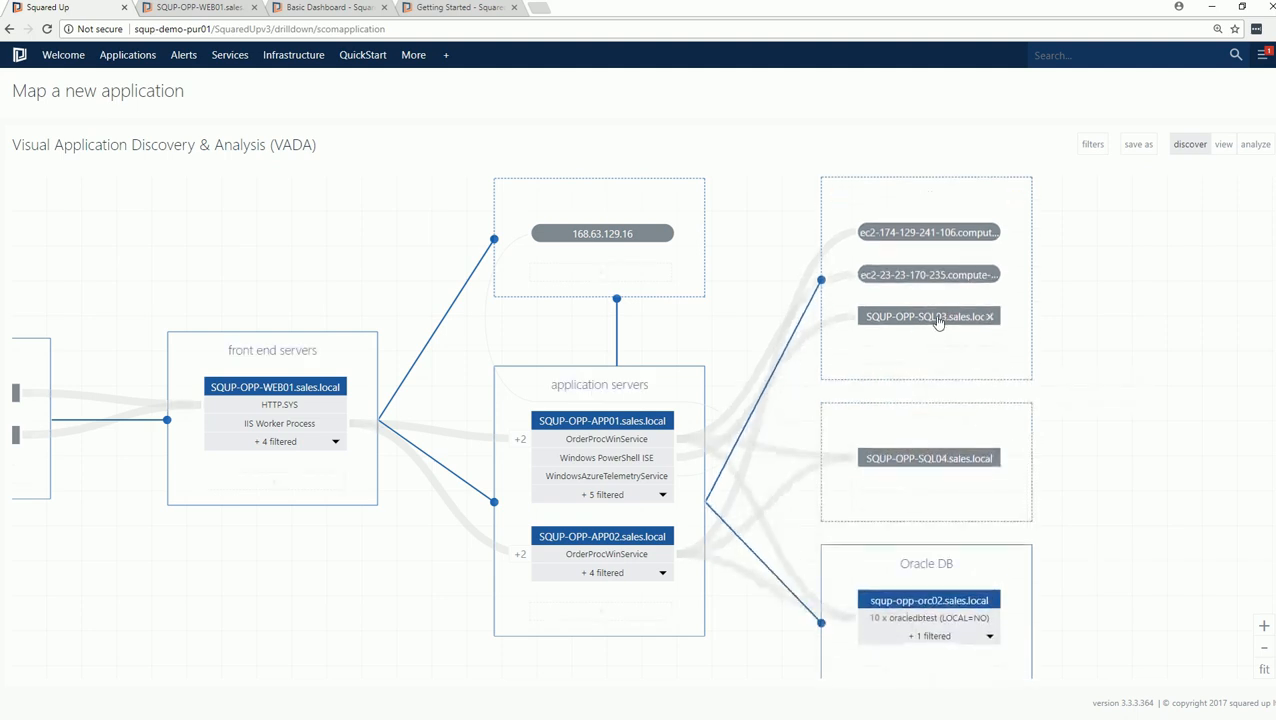
drag(934, 318, 934, 496)
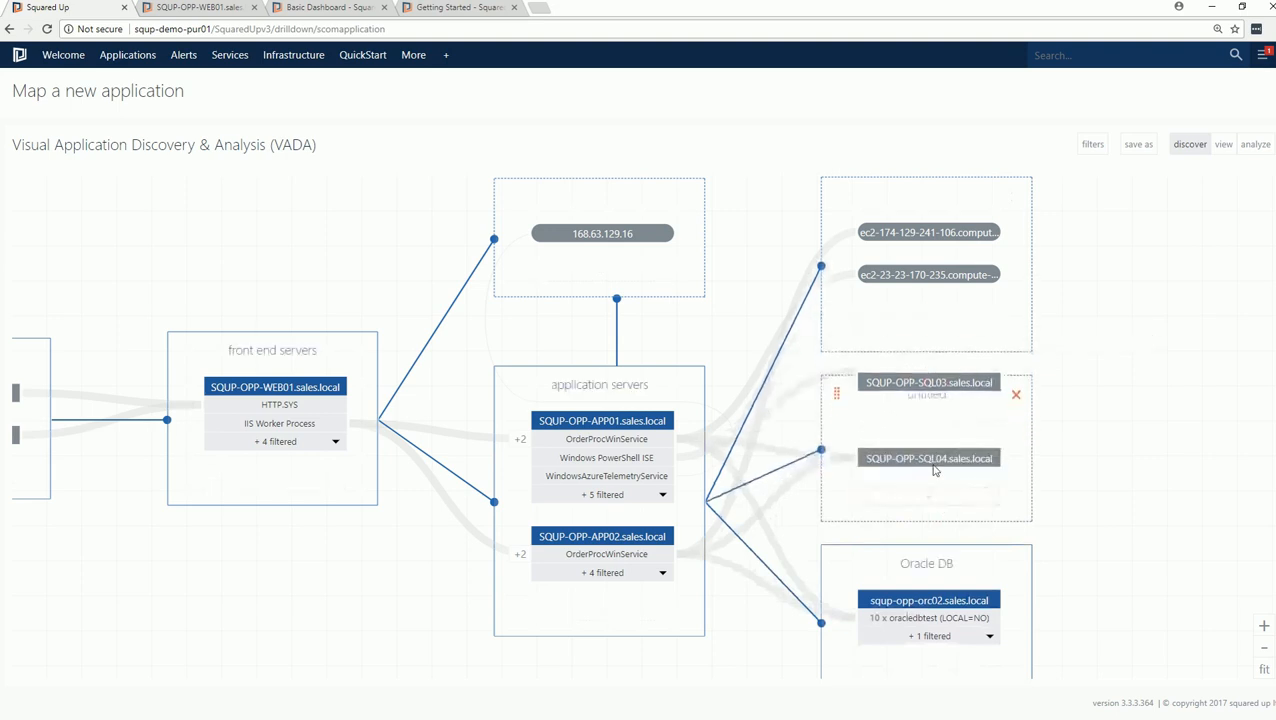
click(930, 381)
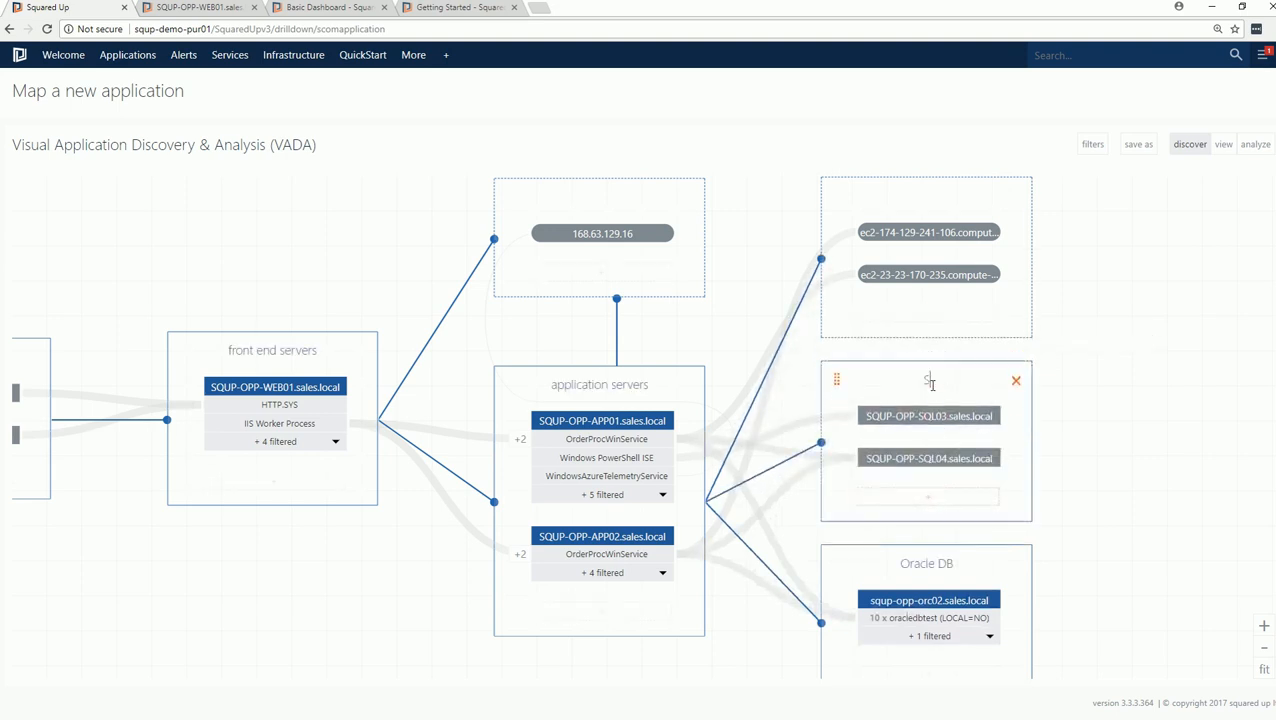
text(SQL DBs)
Remove the 168.63.129.16 endpoint from the map and name the untitled group of ec2 endpoints "External (AWS)"
click(662, 236)
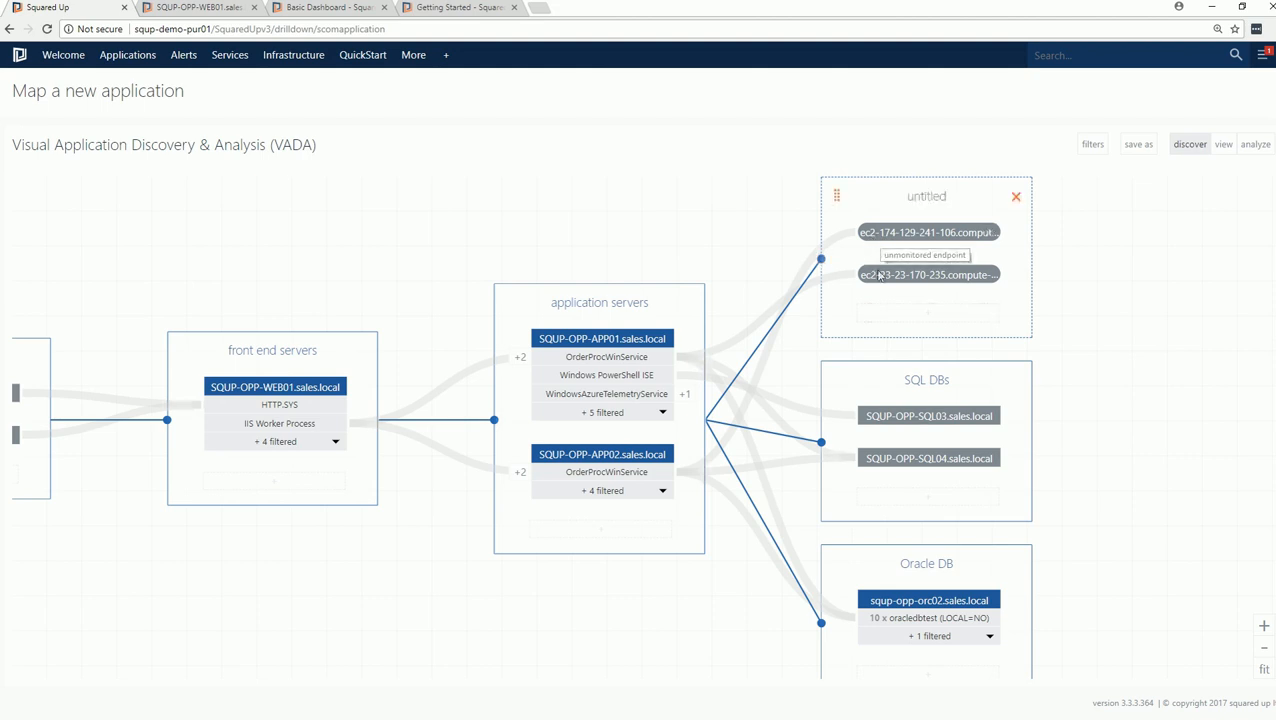
click(917, 202)
text(External (AWS))
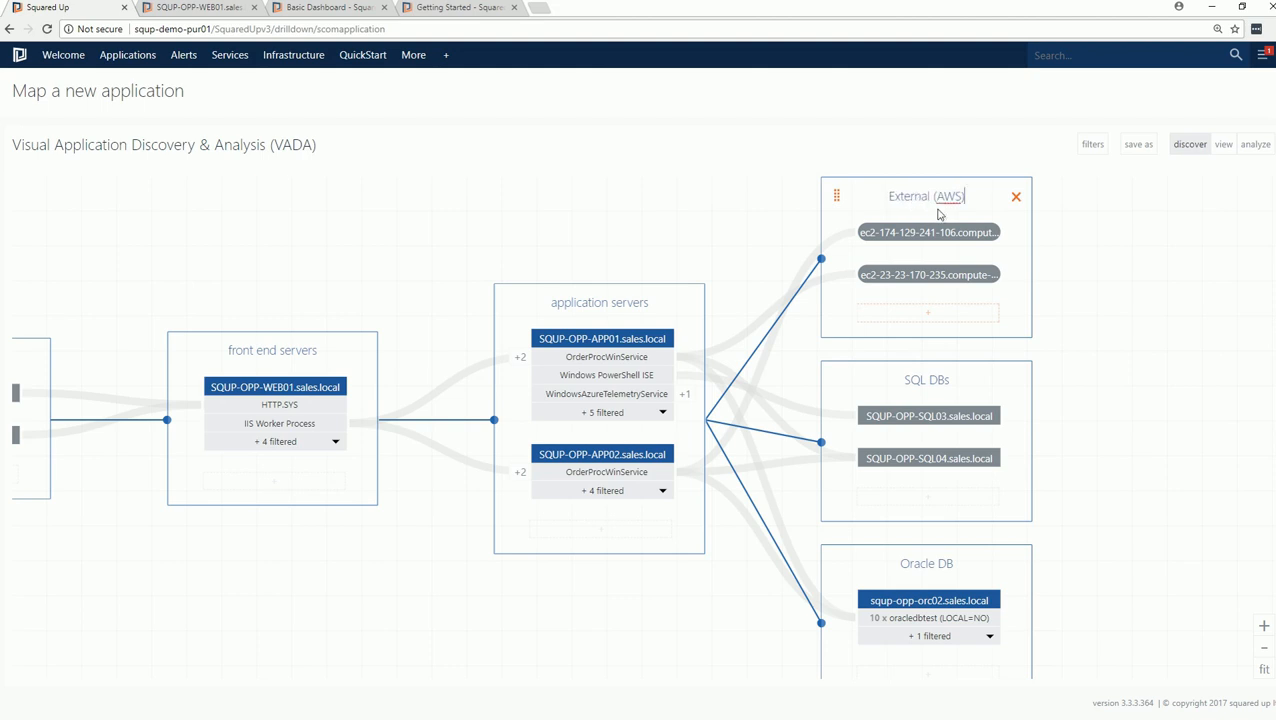
key(Return)
Reveal the additional incoming connections of both application servers to bring SQUP-OPP-WEB02 and SQUP-OPP-WEB03 into the front end servers, and fit the whole map
mouse_move(832, 574)
mouse_move(791, 298)
mouse_move(860, 280)
mouse_move(909, 240)
drag(714, 600, 735, 570)
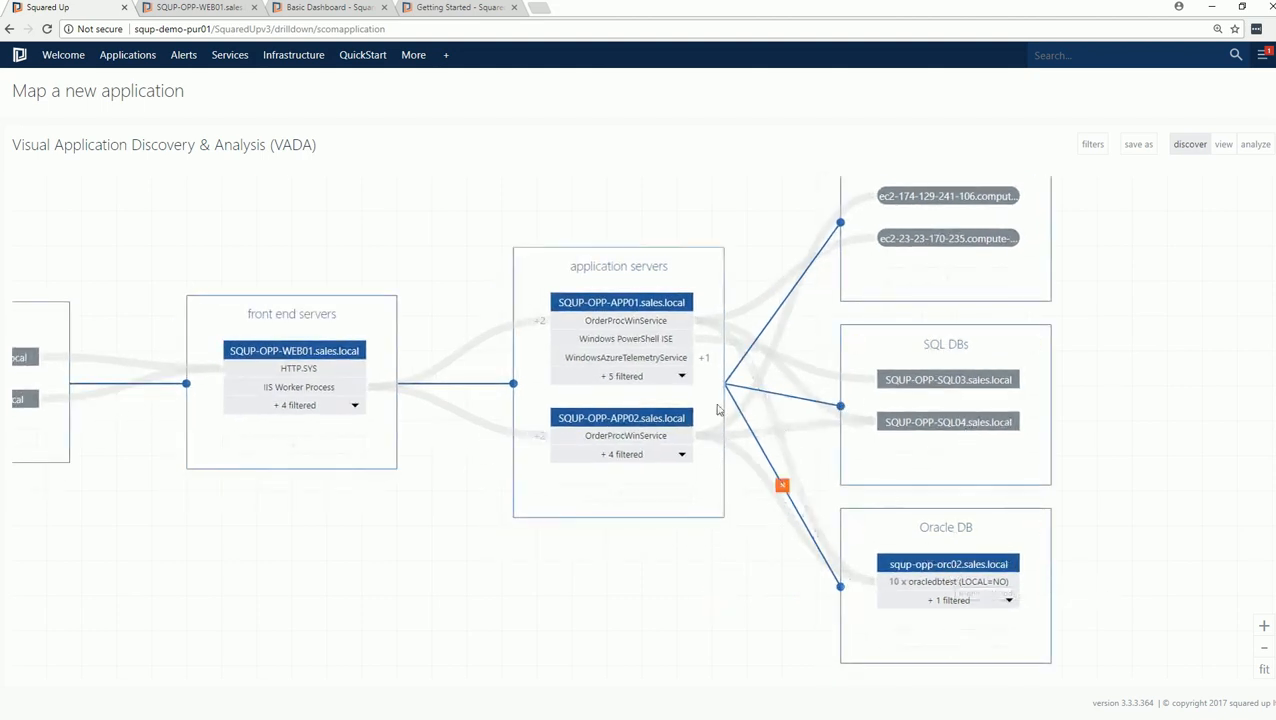
click(541, 324)
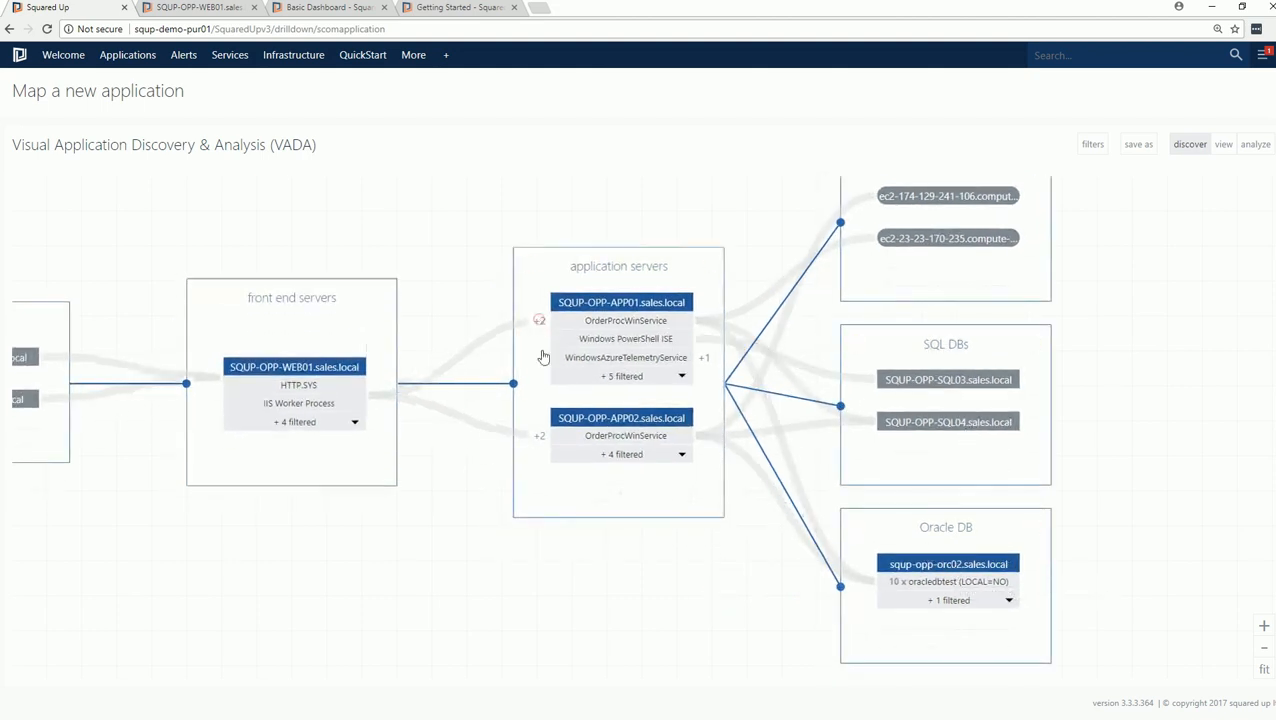
click(537, 443)
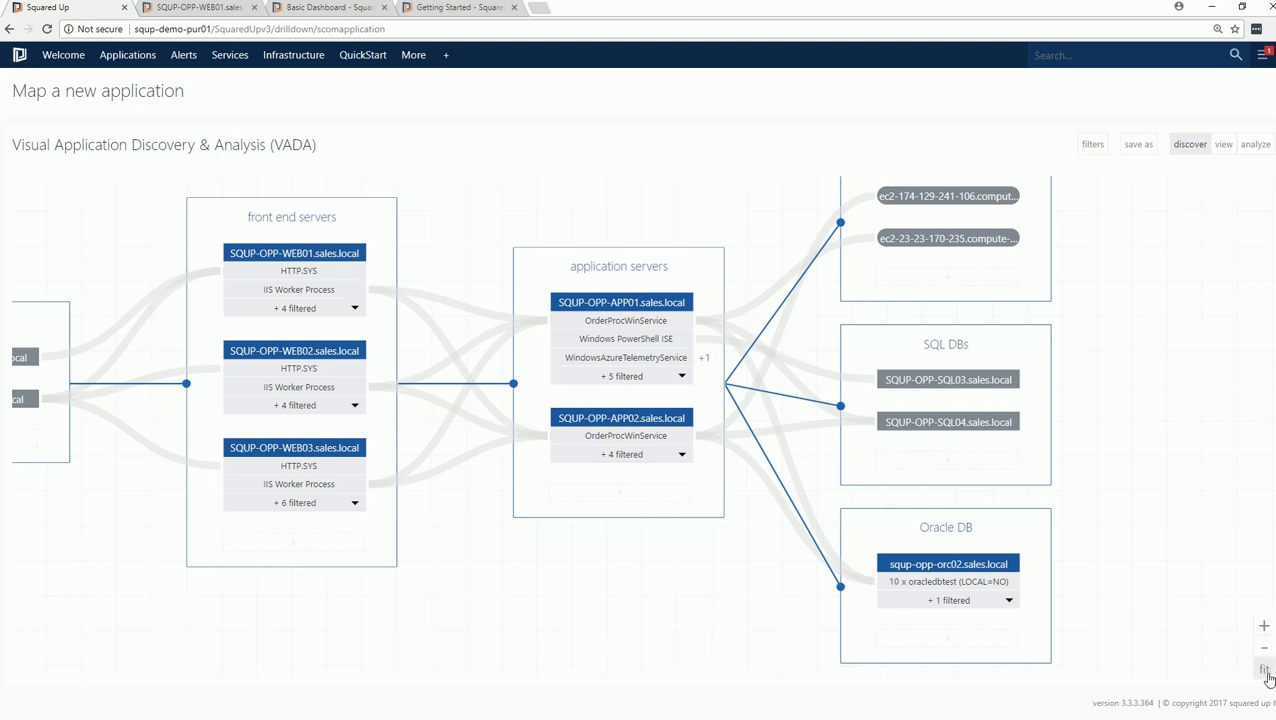
click(1266, 674)
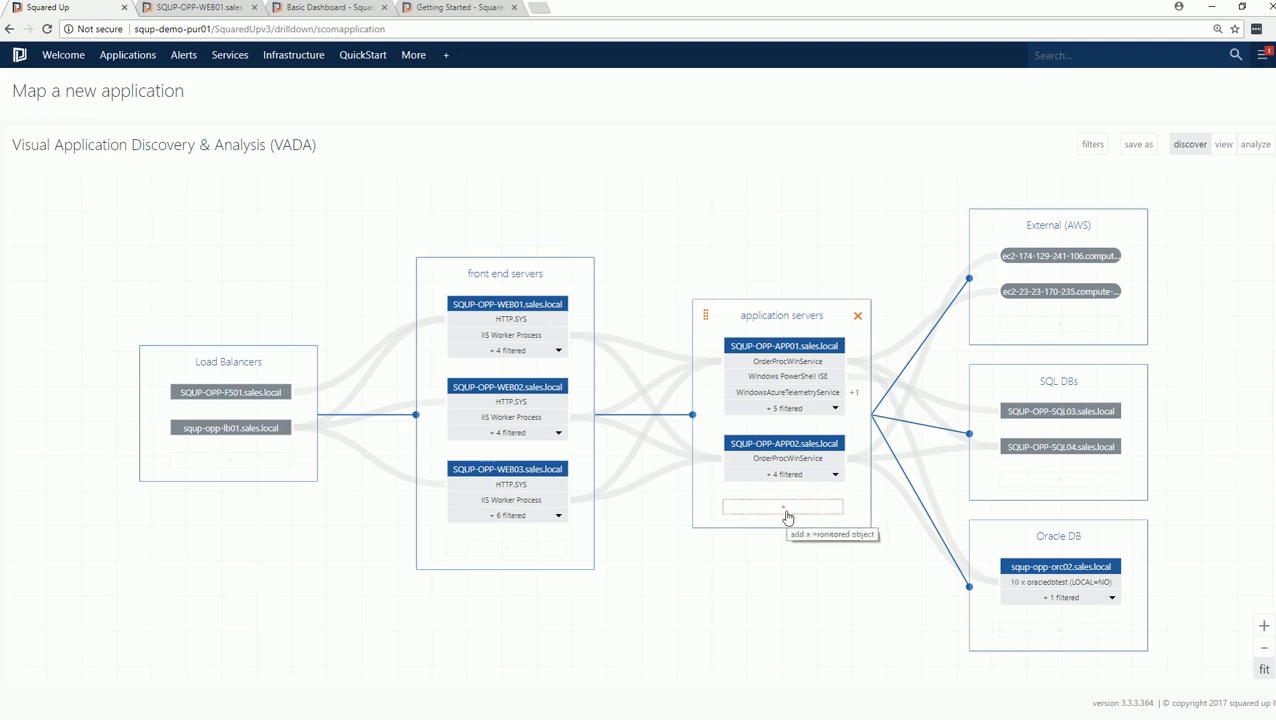
Add the monitored object SQUP-TEST-UMB01.squpinternal.net to the application servers group
click(787, 515)
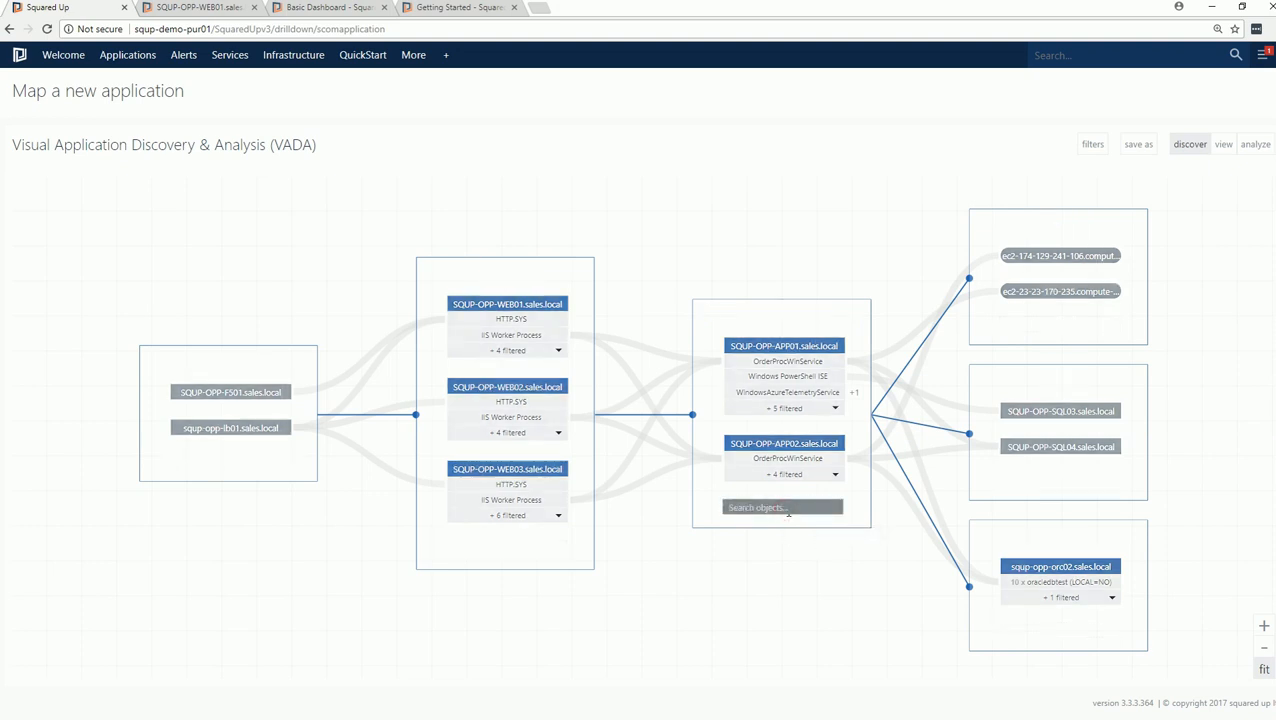
text(a)
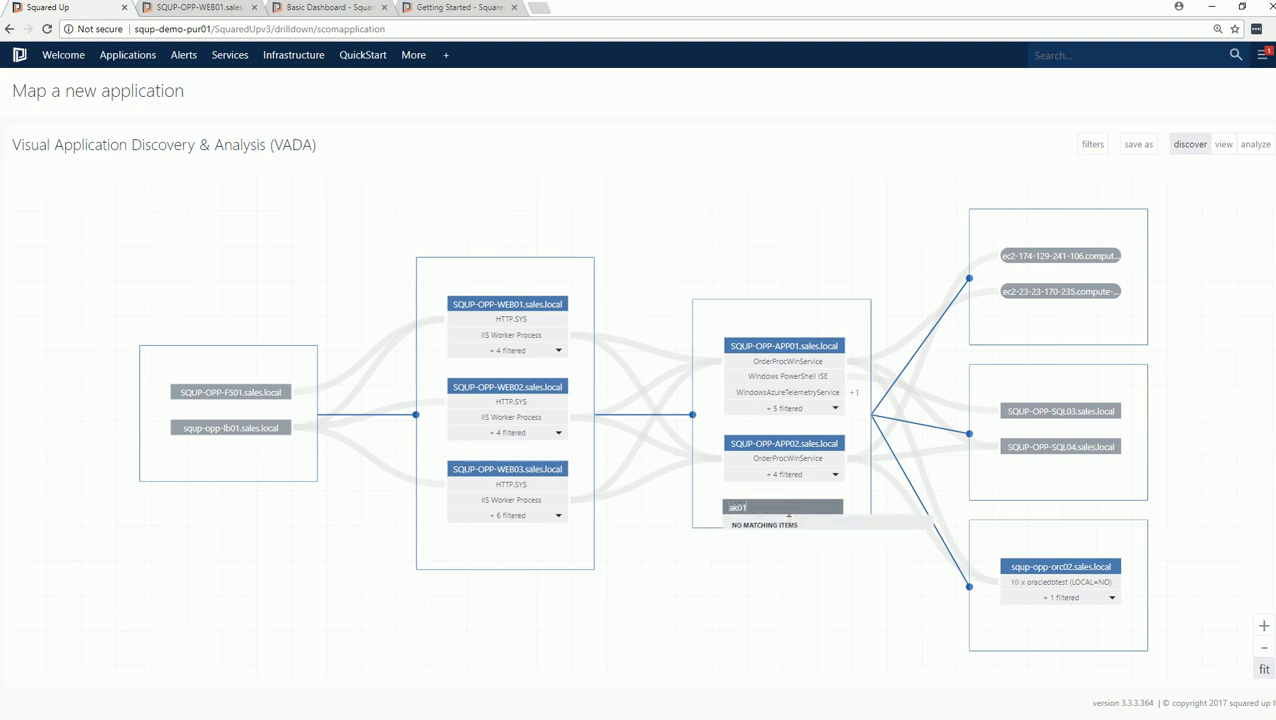
text(k01)
key(BackSpace)
key(BackSpace)
key(BackSpace)
key(BackSpace)
text(mb)
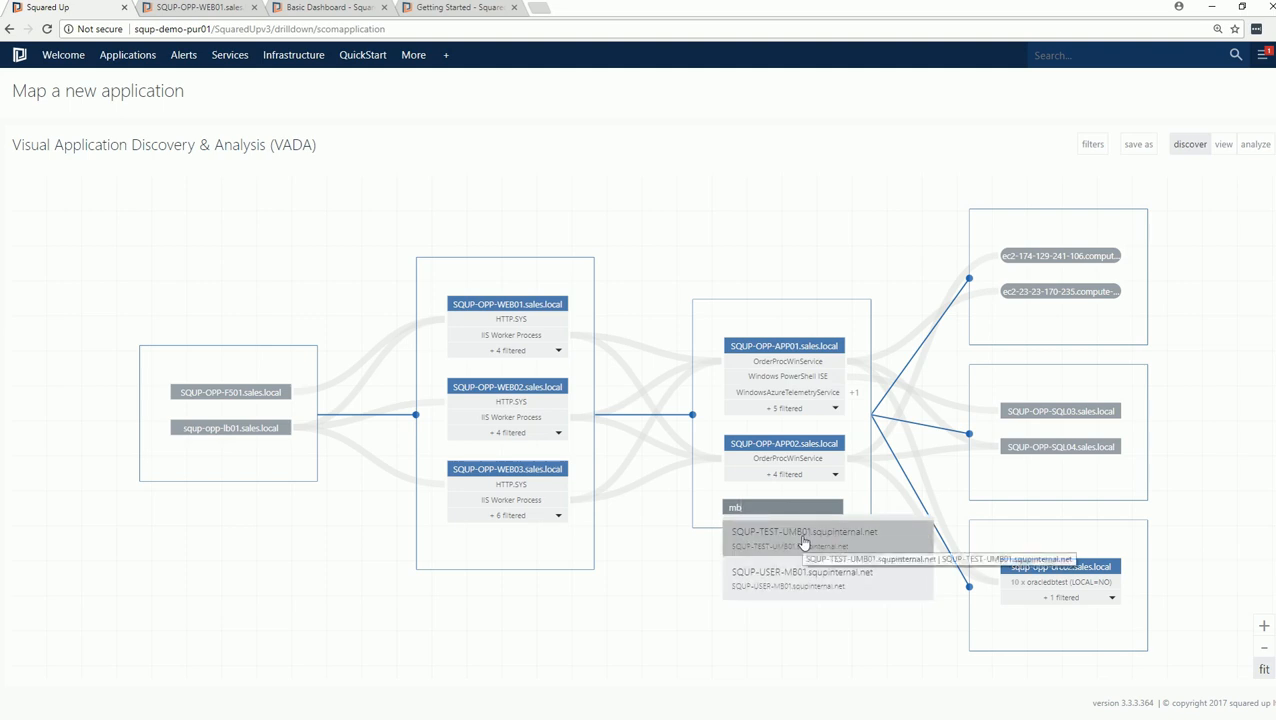
click(803, 541)
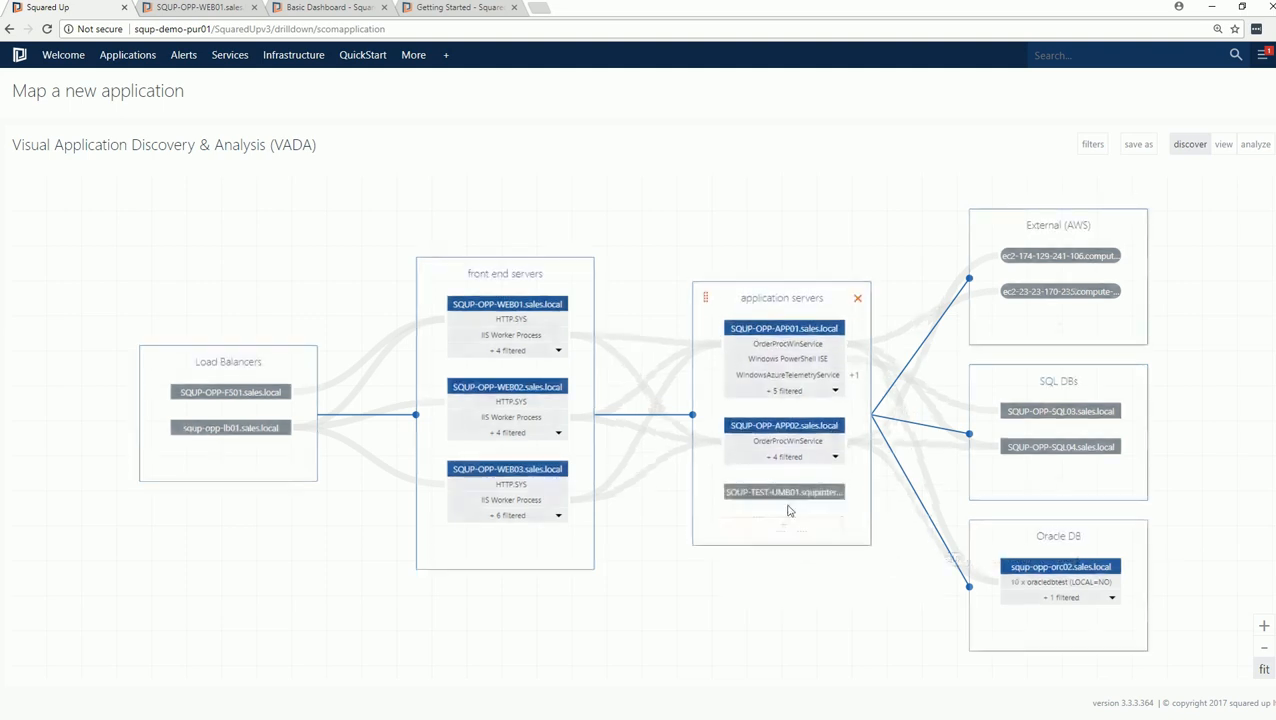
Move SQUP-TEST-UMB01 into a separate group named "Batch Job (overnight)" and connect that group with the application servers group
drag(788, 495, 790, 230)
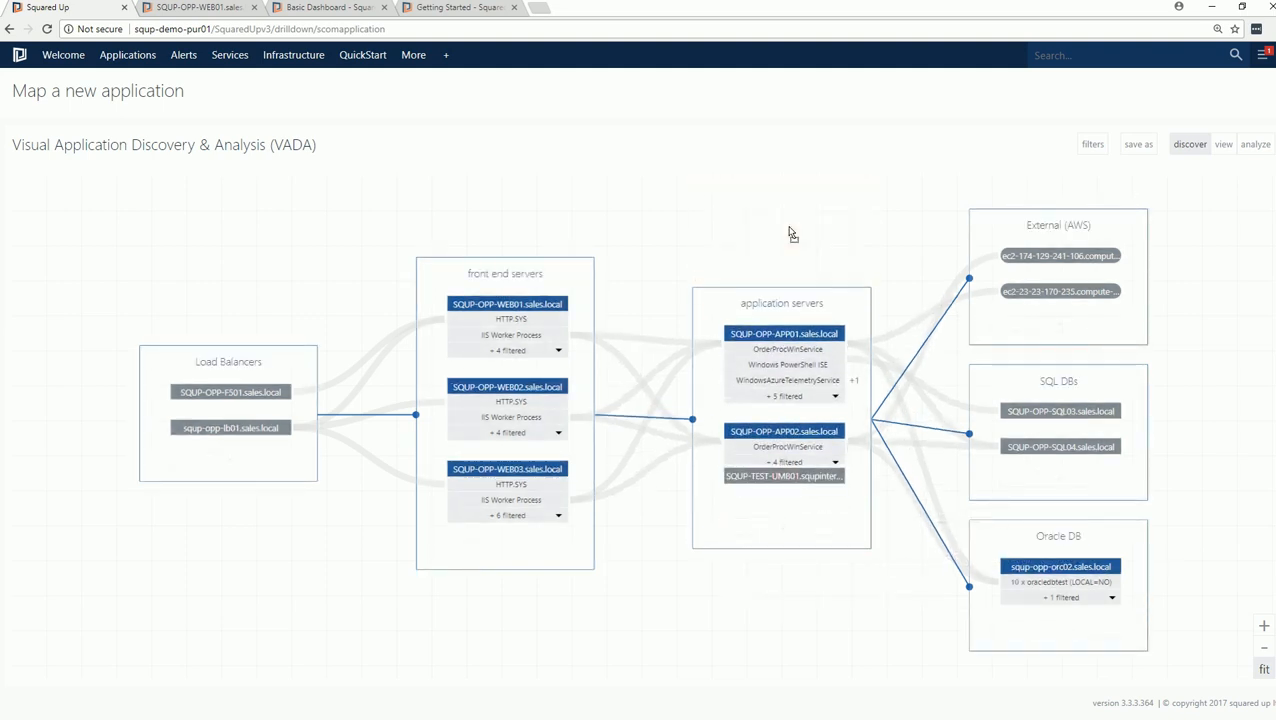
click(784, 225)
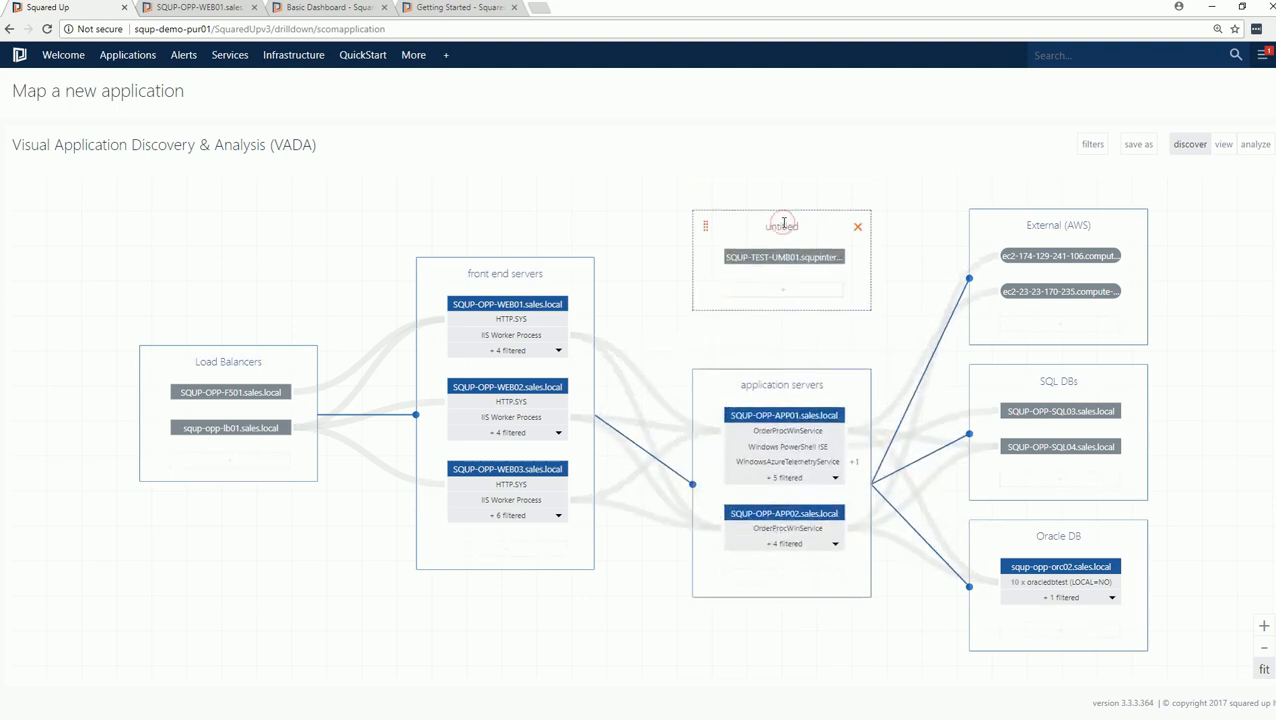
text(Batch Job (overnight)
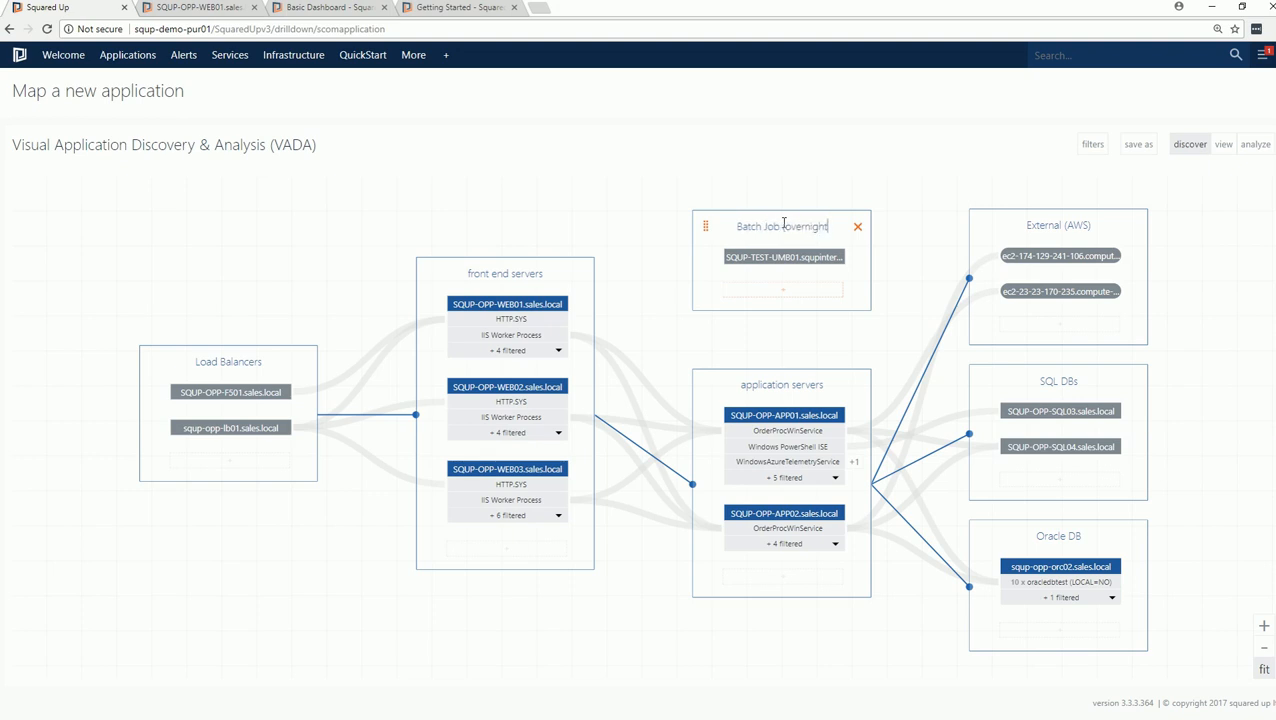
text())
mouse_move(706, 264)
drag(692, 265, 790, 396)
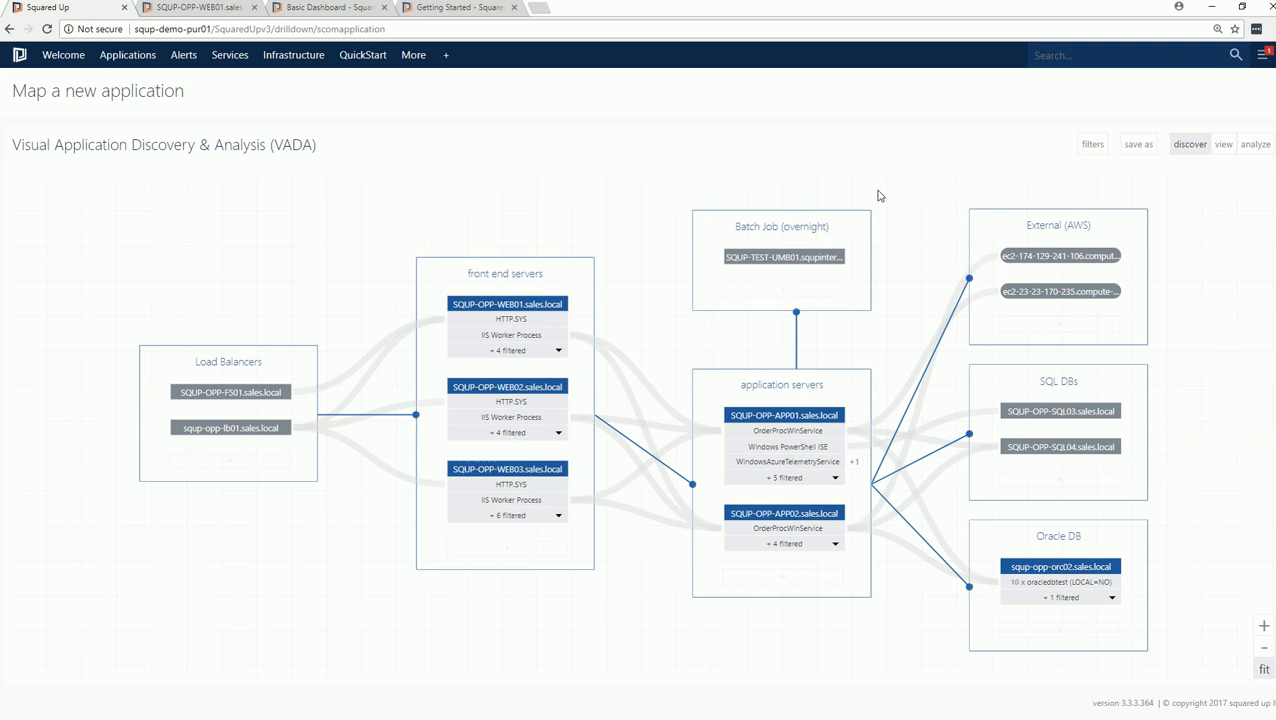
Save the map as a monitored application named "My Demo App", download its Management Pack and close the save options
click(1131, 160)
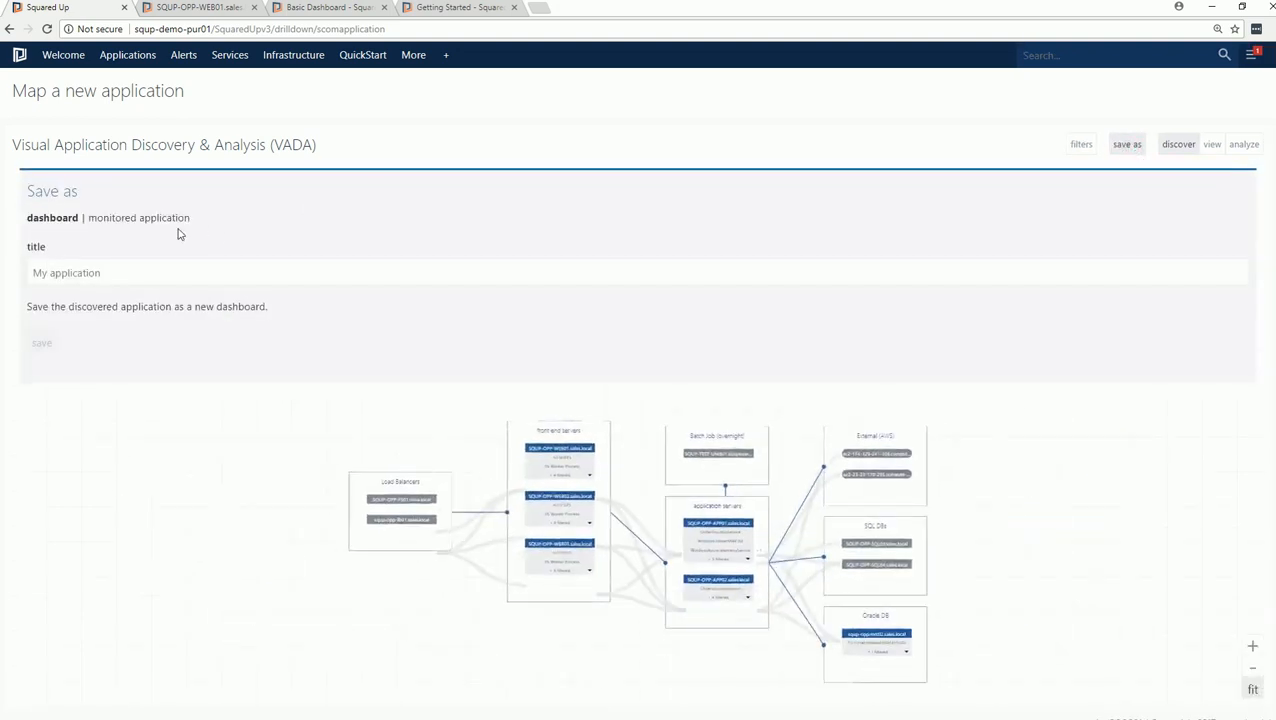
click(172, 228)
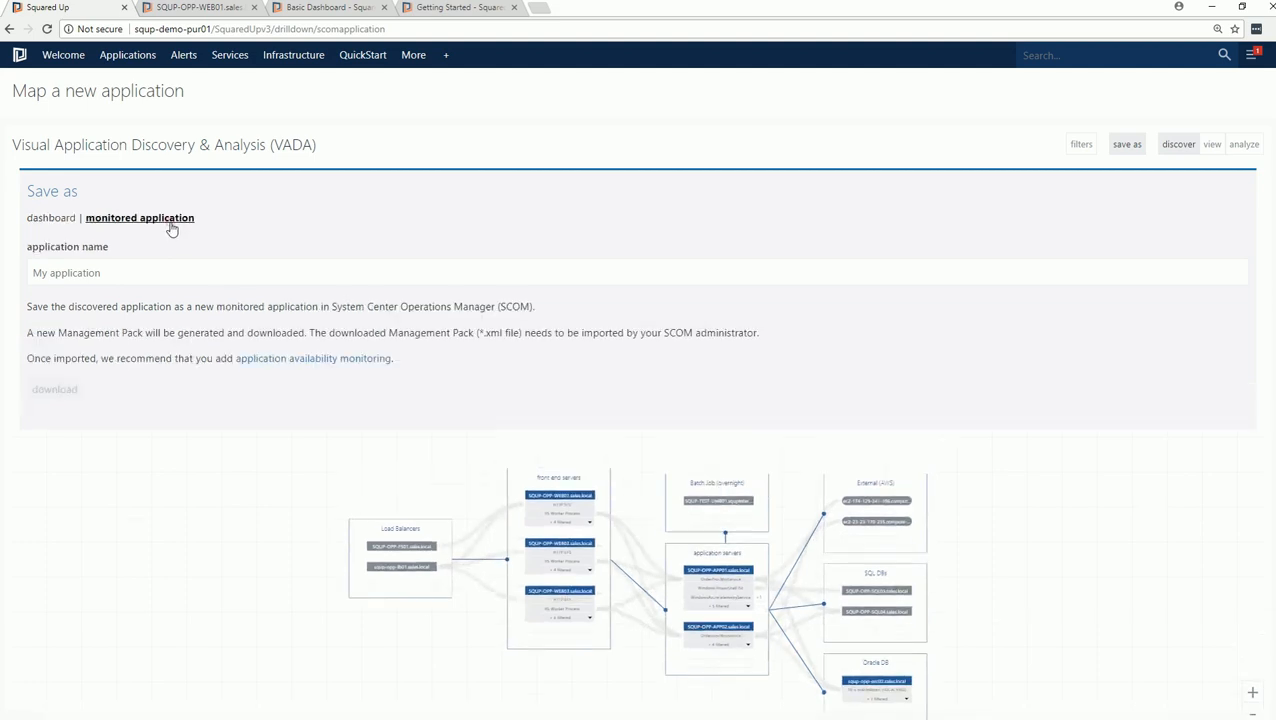
click(136, 276)
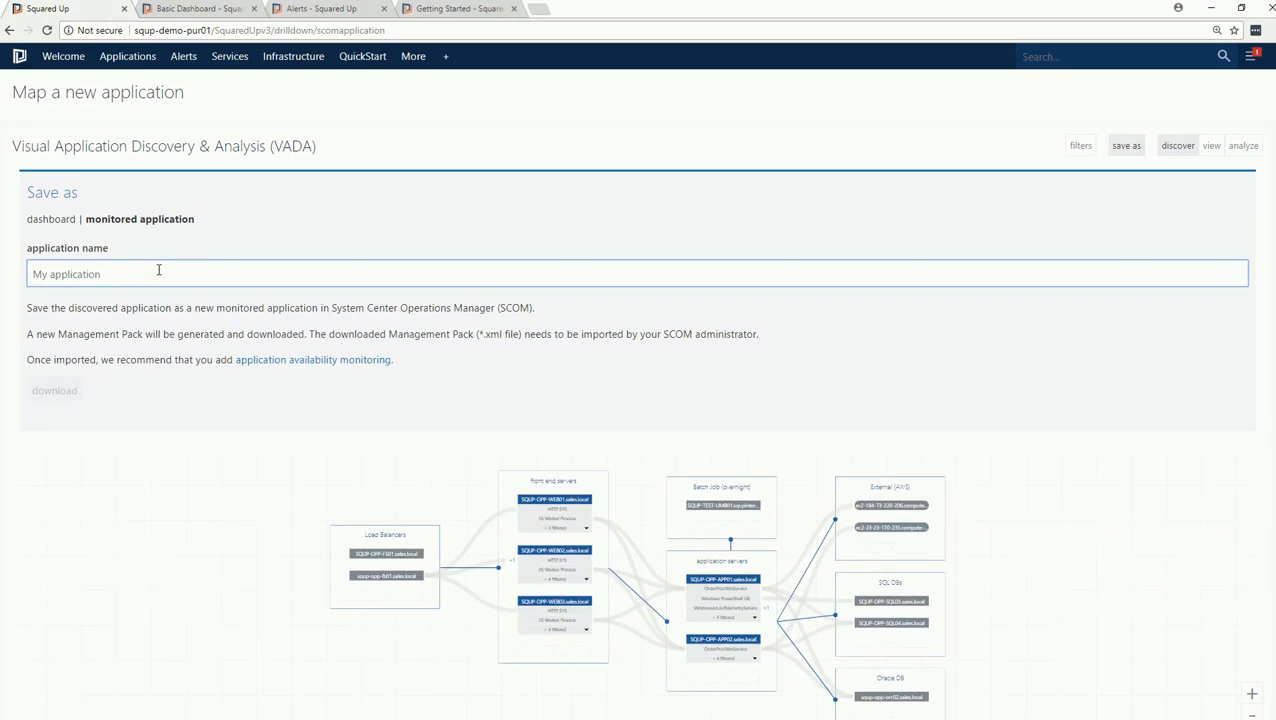
text(My Demo App)
drag(29, 309, 754, 328)
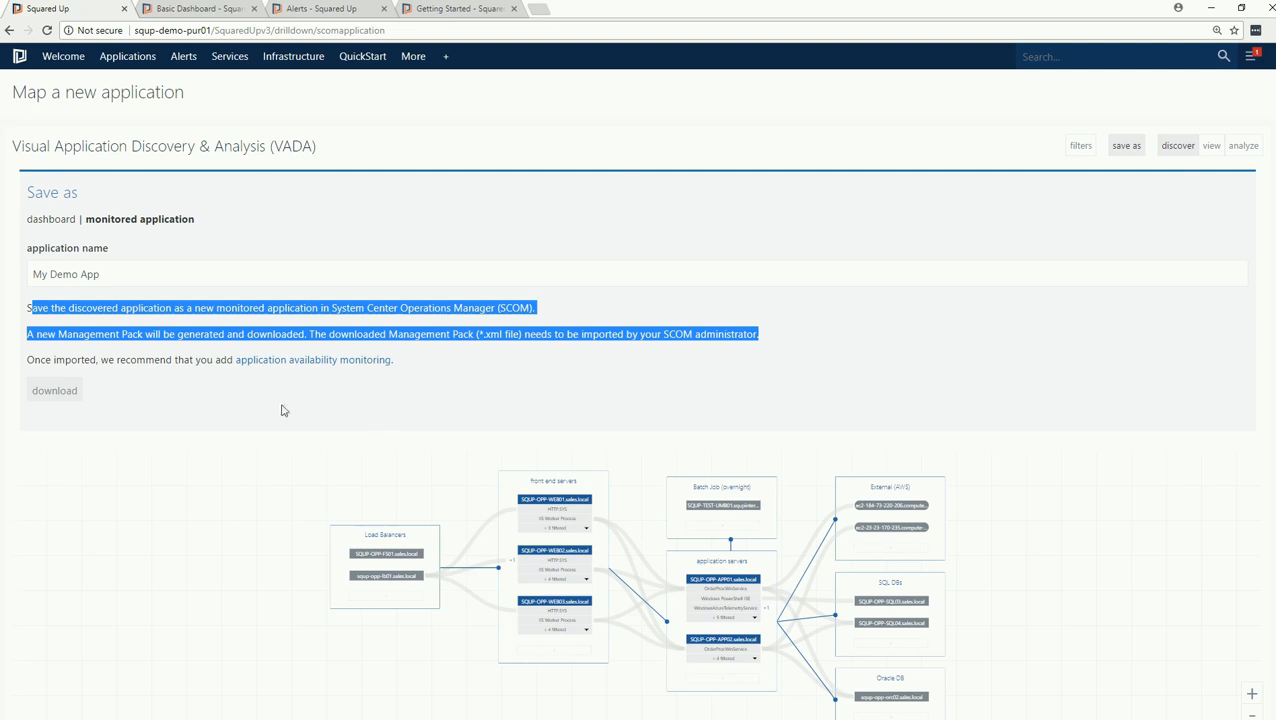
click(230, 408)
click(55, 391)
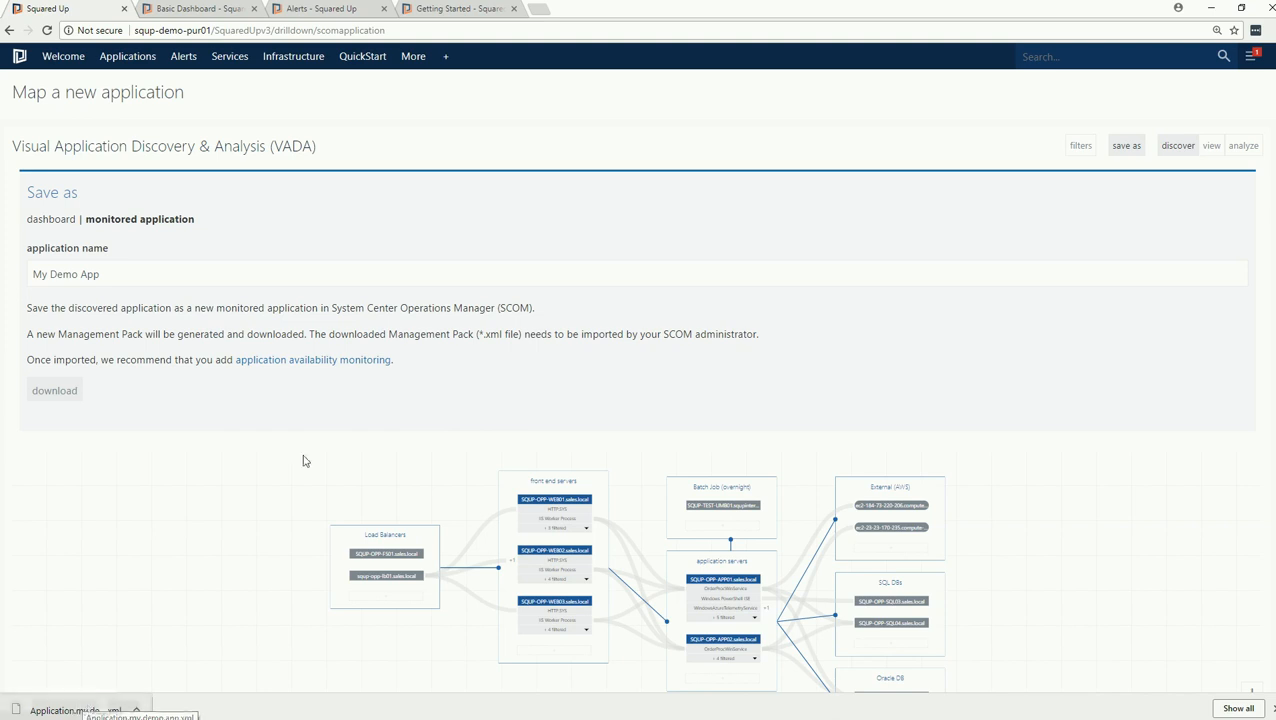
click(1126, 149)
click(1127, 149)
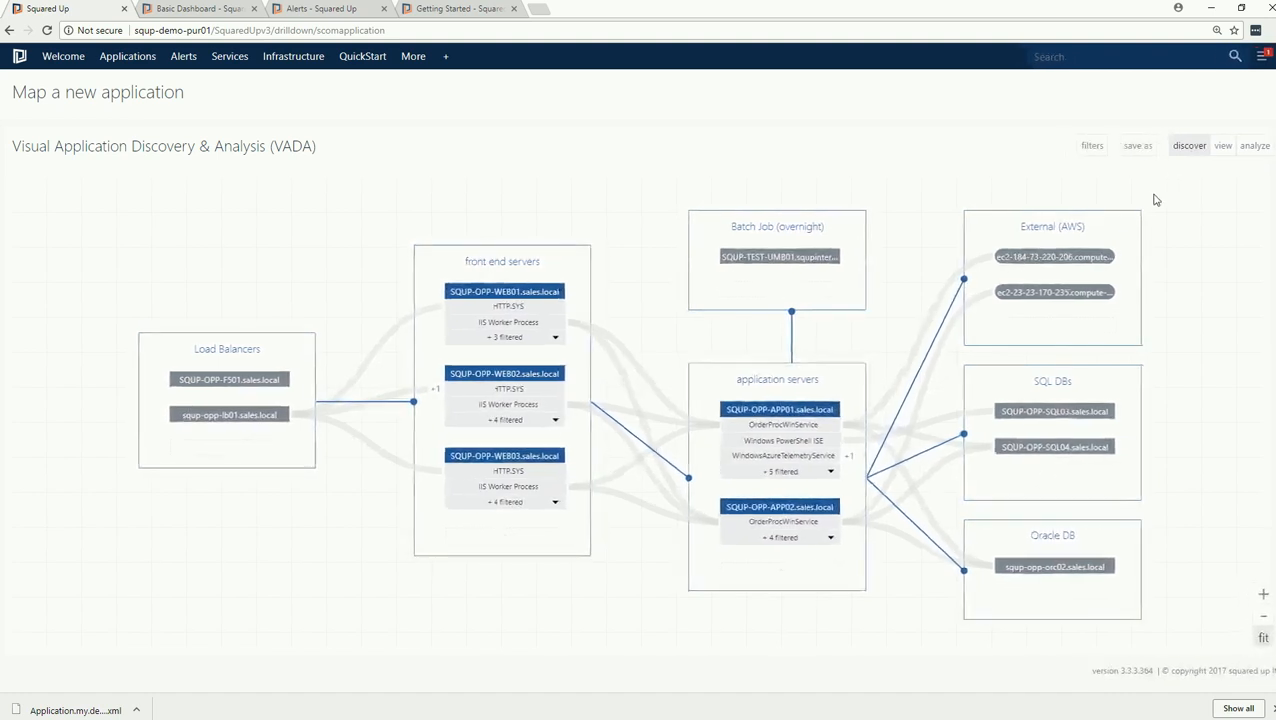
Show the application map full screen in view mode and switch it to analyze mode
key(F11)
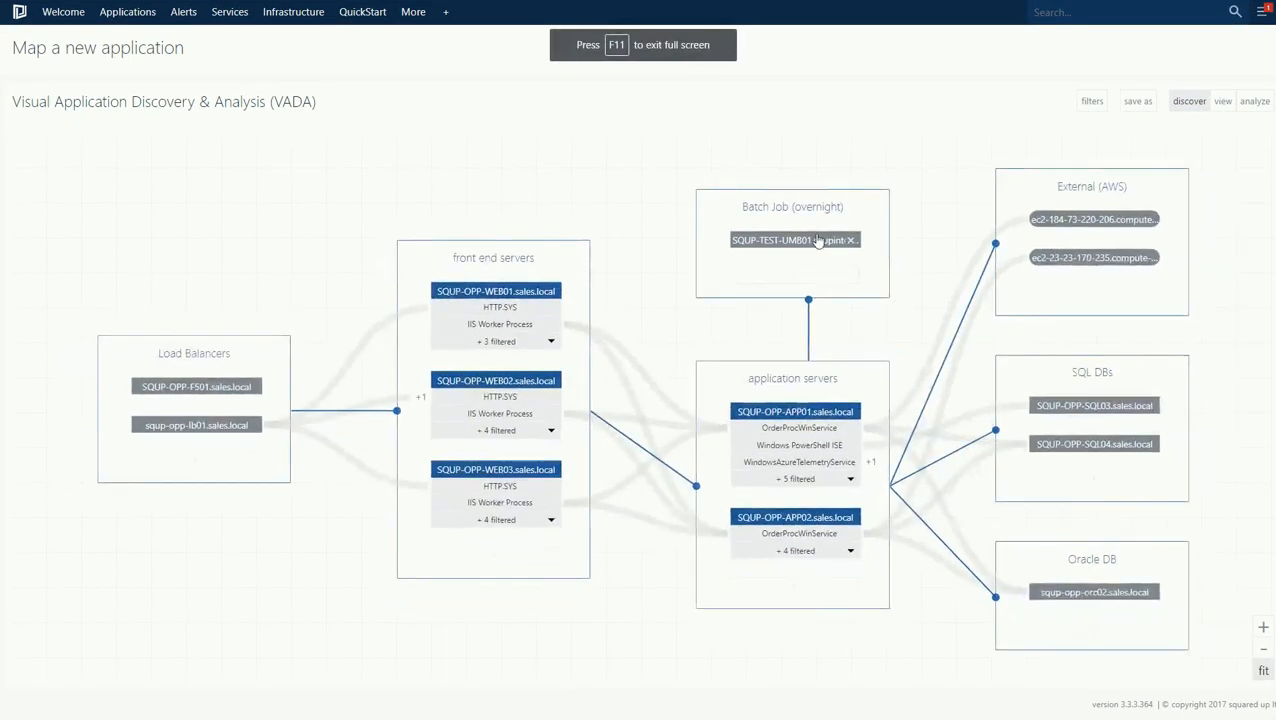
click(1221, 104)
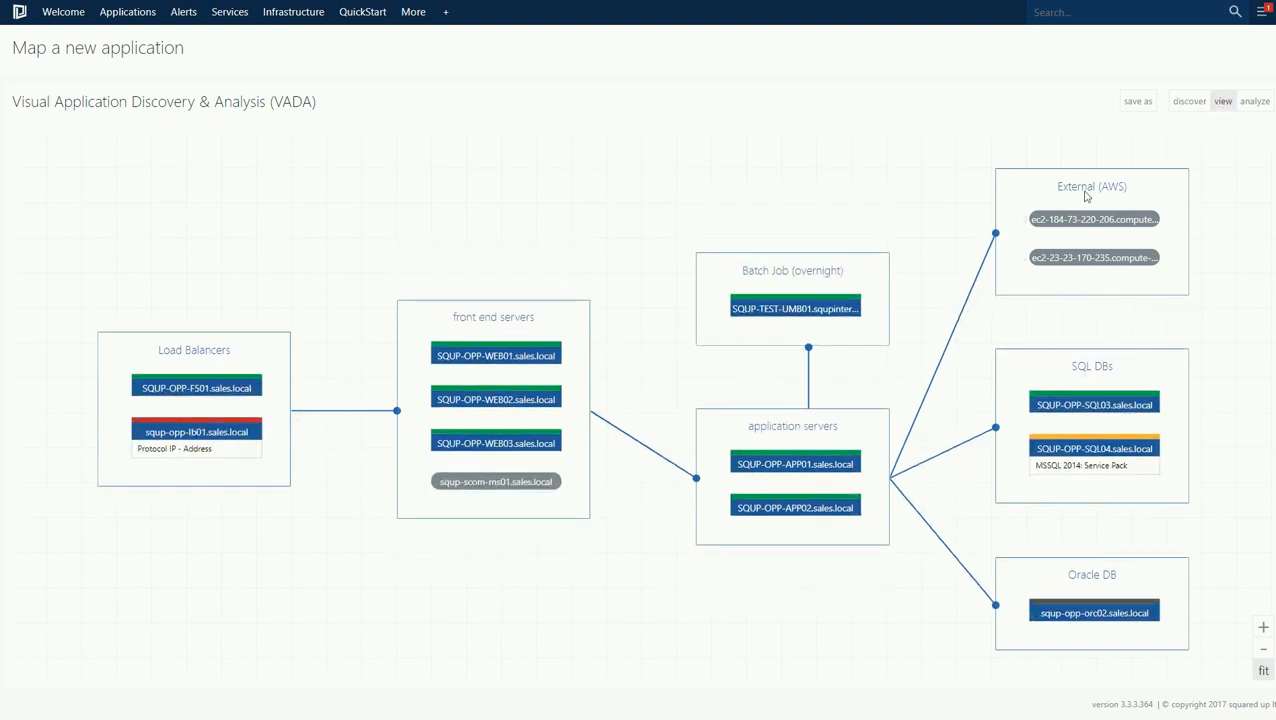
click(1263, 103)
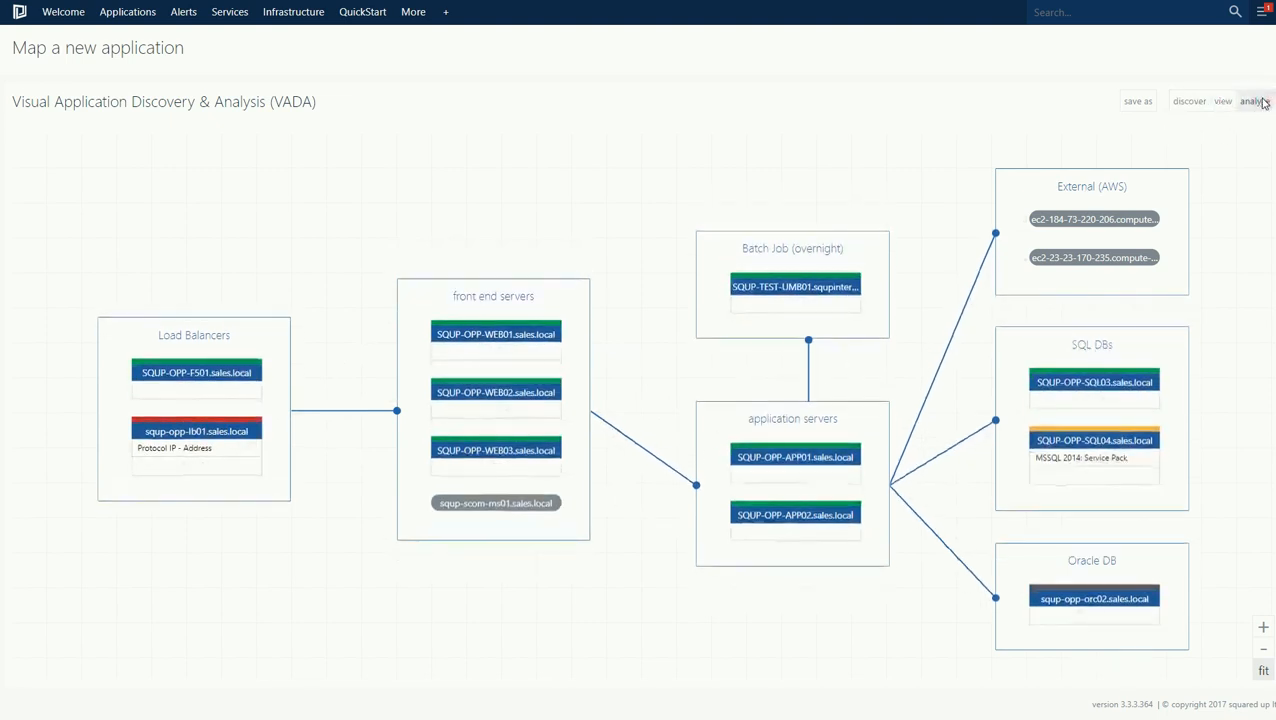
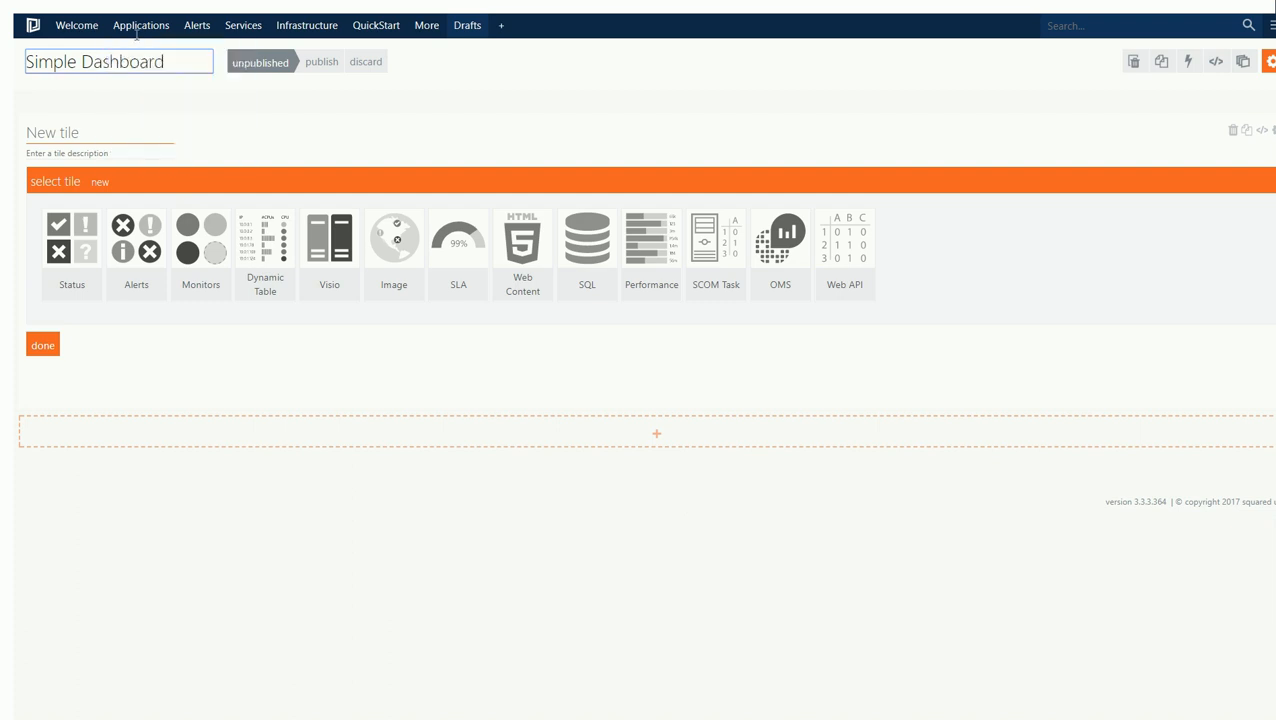
Title the new tile of the Simple Dashboard "Status" and make it a Status tile with the Blocks layout
click(84, 133)
text(Status)
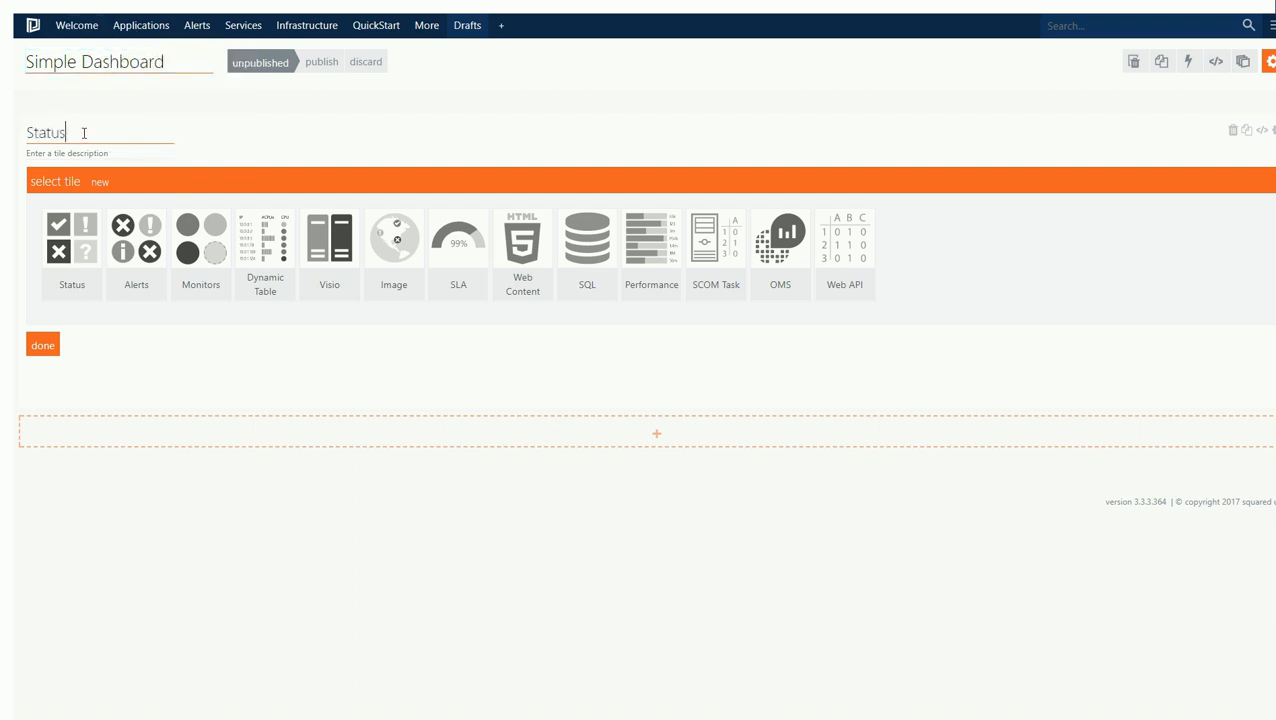
click(70, 272)
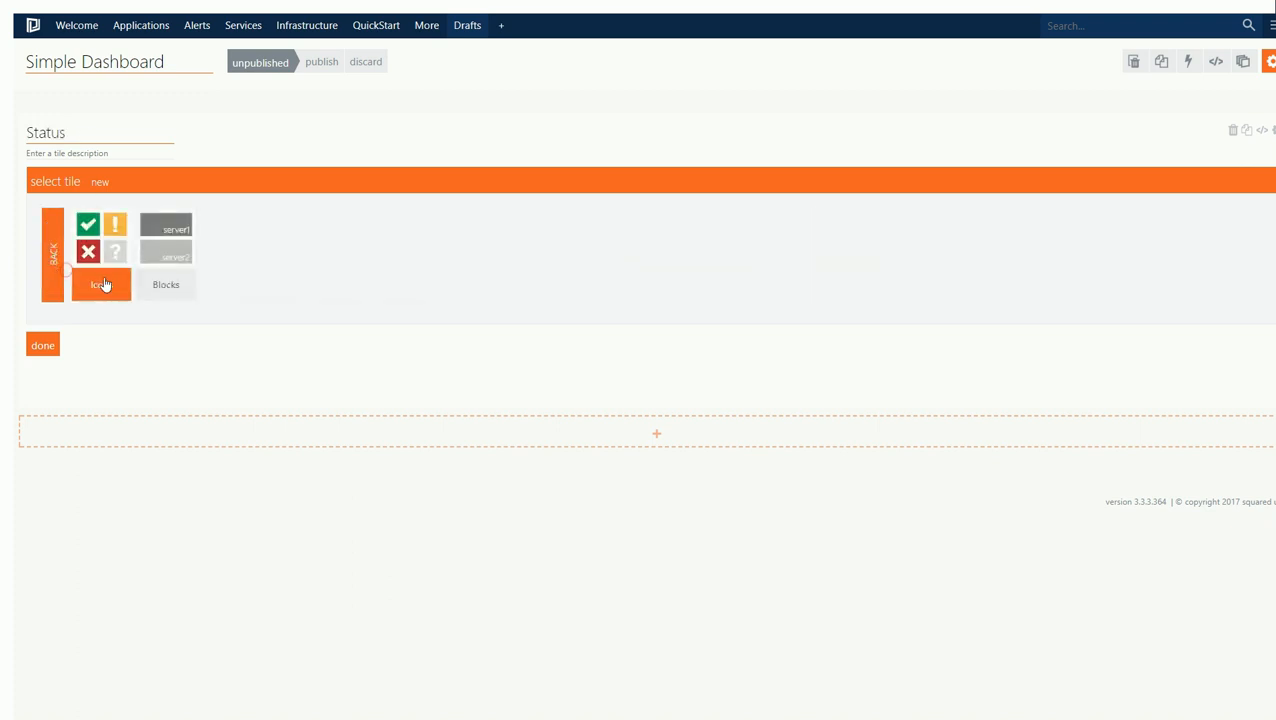
click(168, 283)
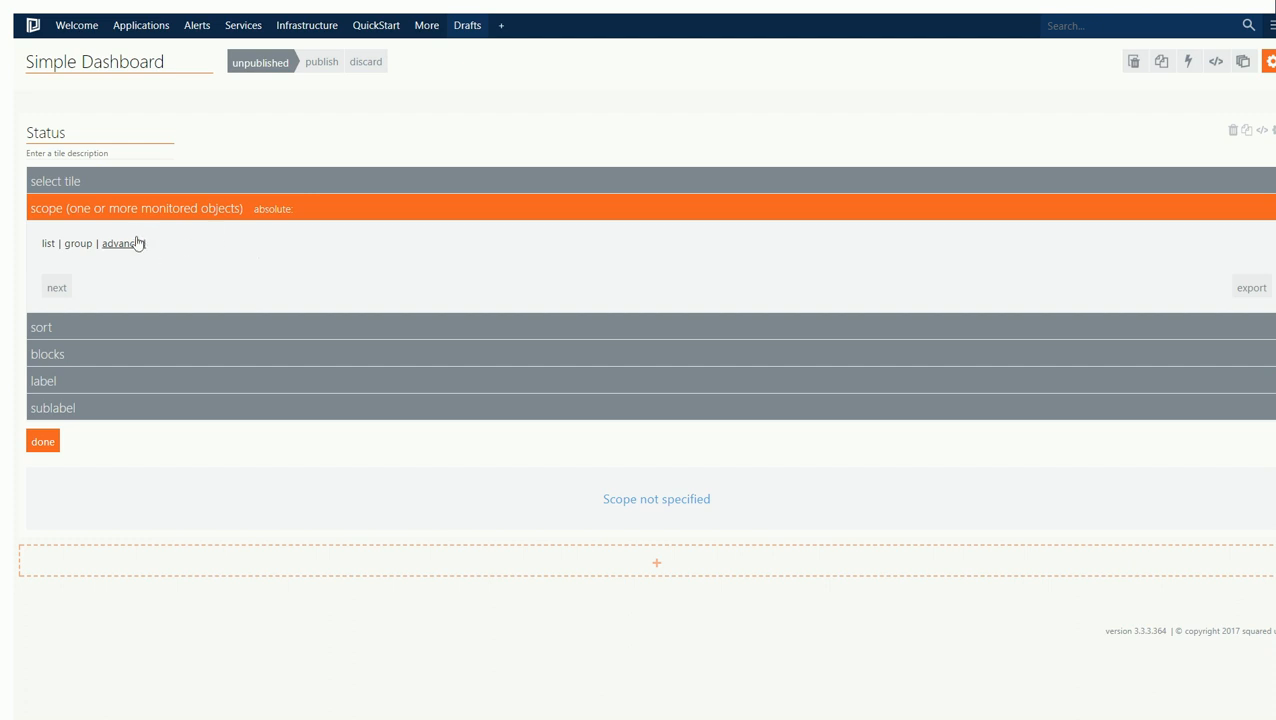
Scope the Status tile to a list of SQUP-OPP-WEB01, SQUP-OPP-WEB02 and SQUP-OPP-WEB03.sales.local
click(54, 246)
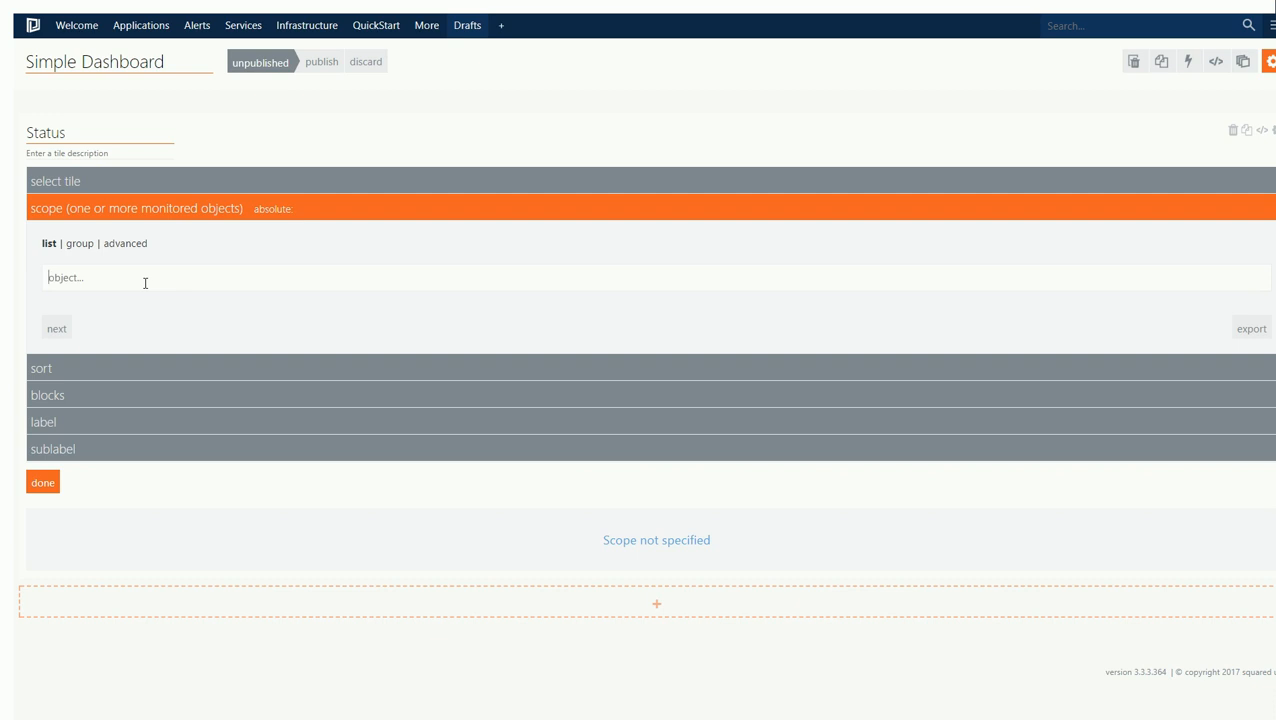
text(web01)
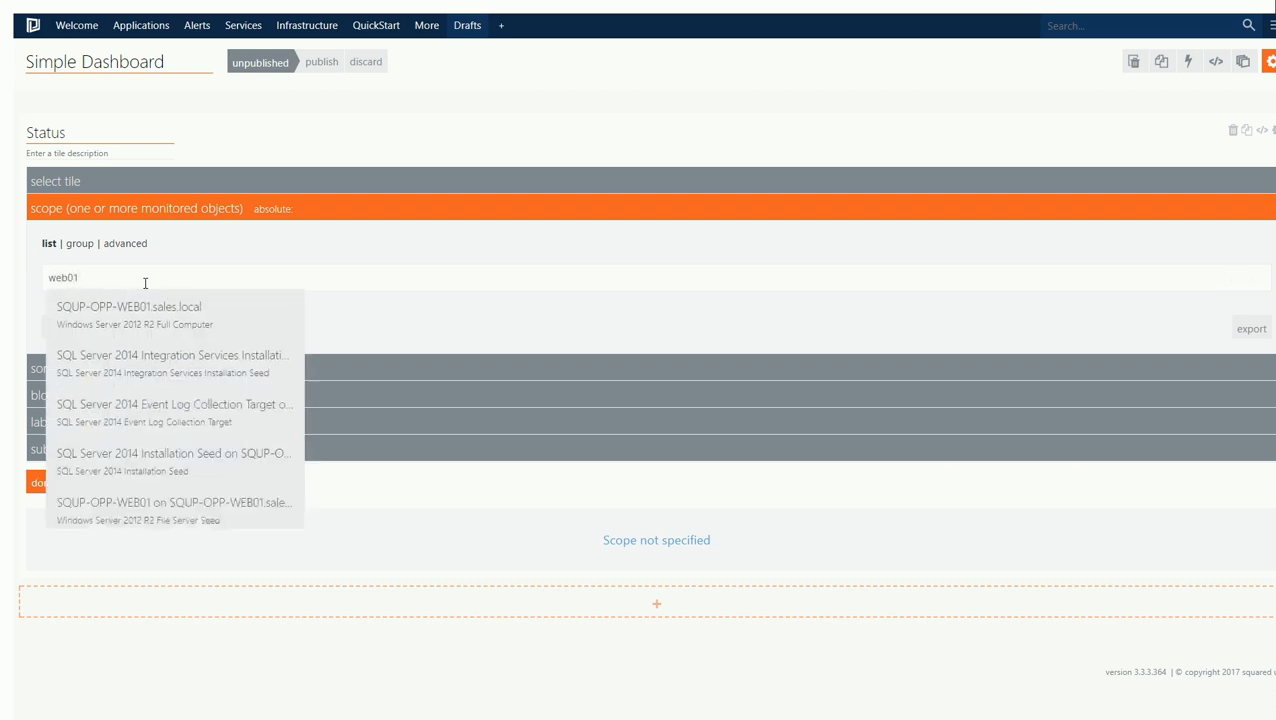
click(144, 304)
text(we)
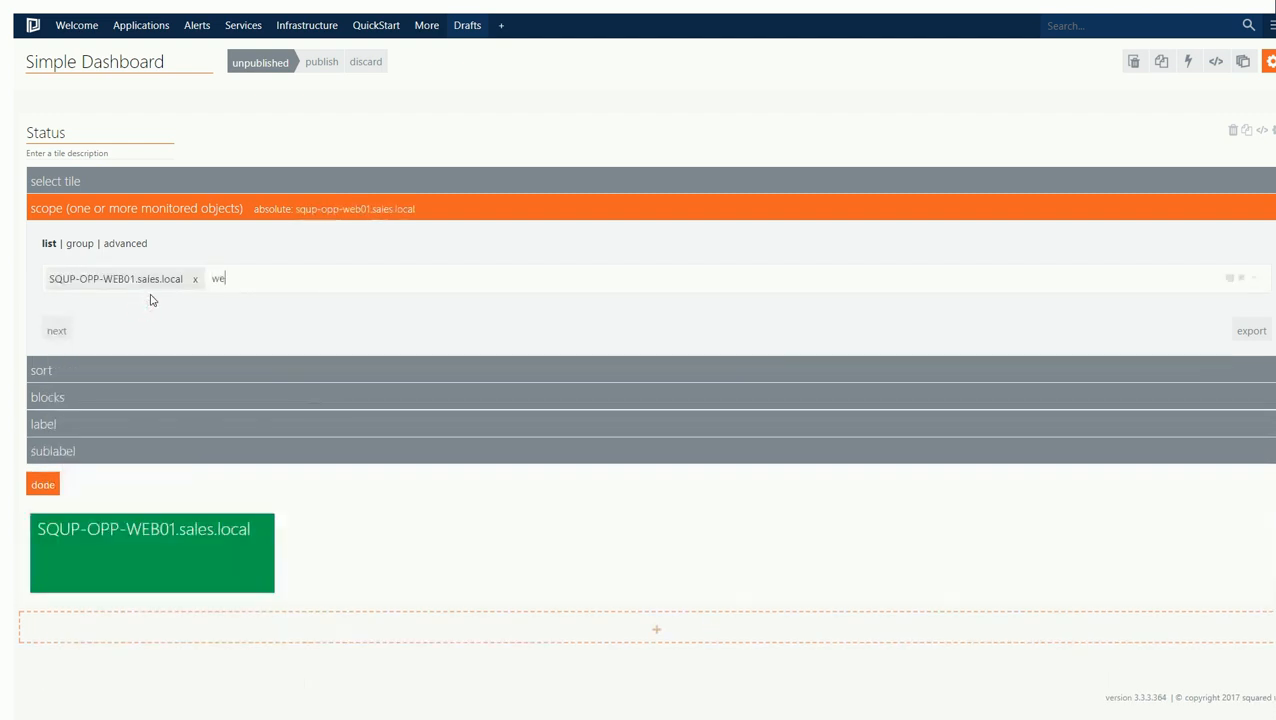
text(b02)
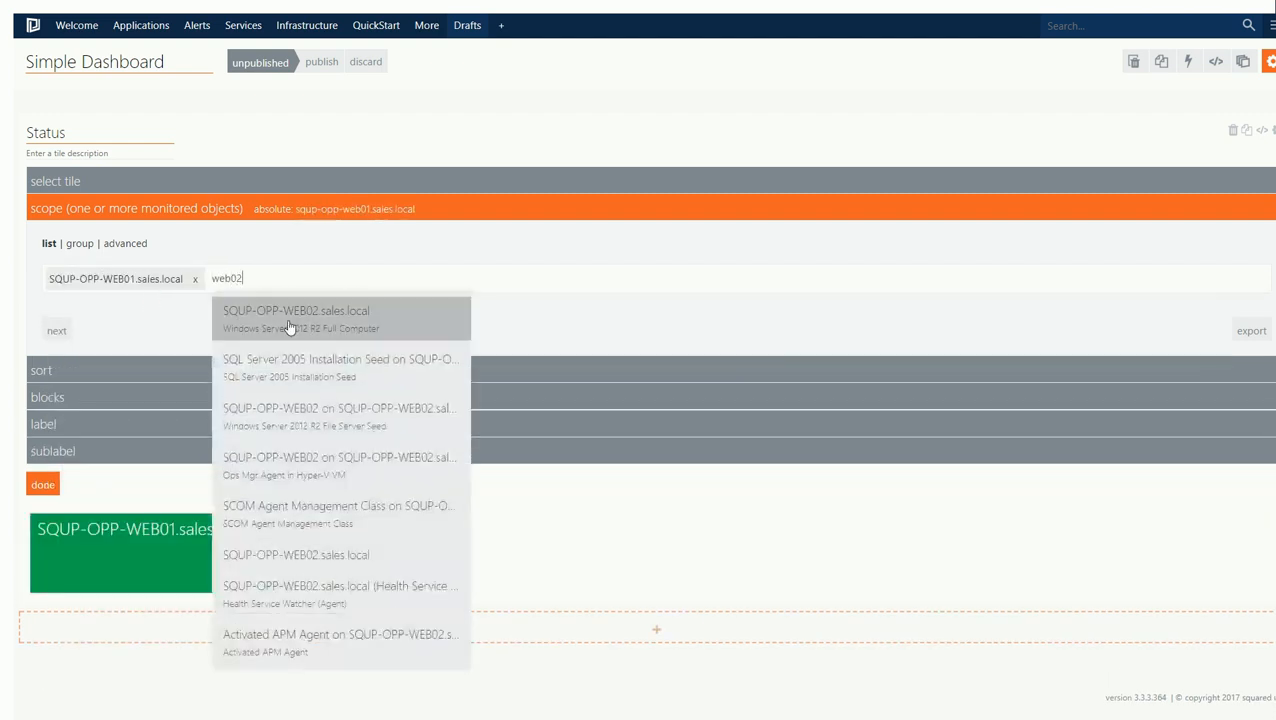
click(292, 314)
text(web0)
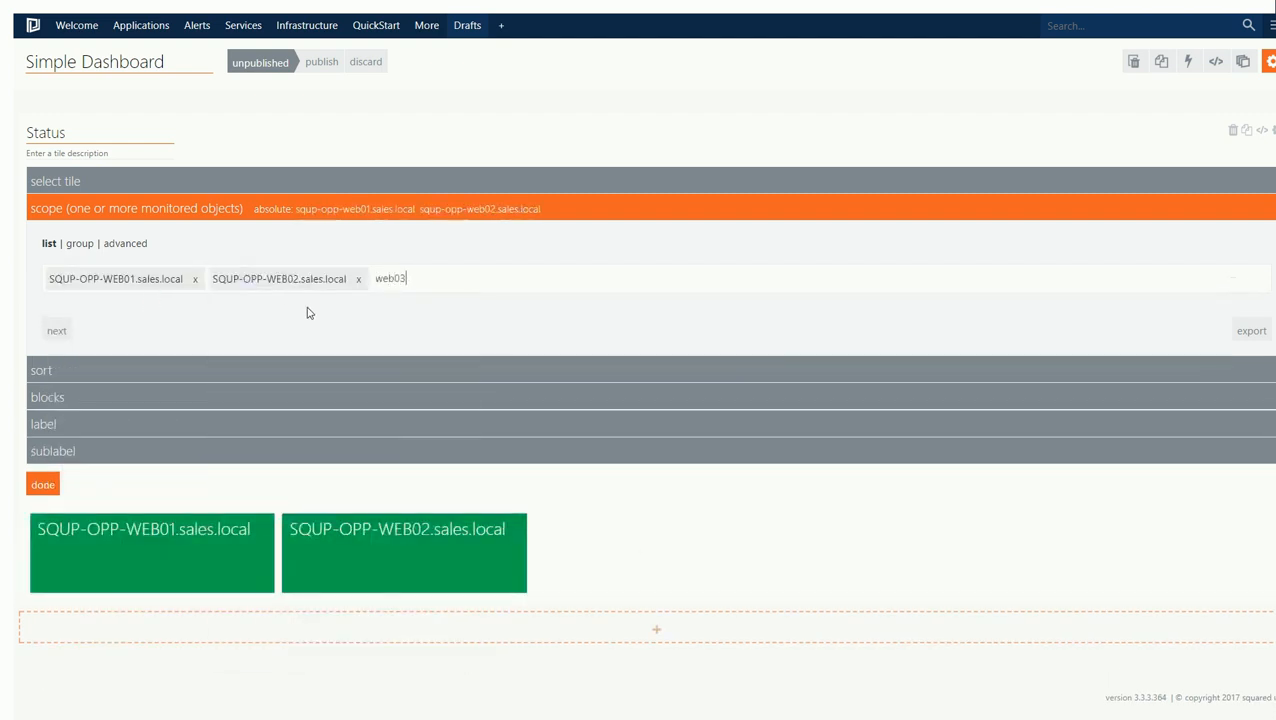
click(434, 309)
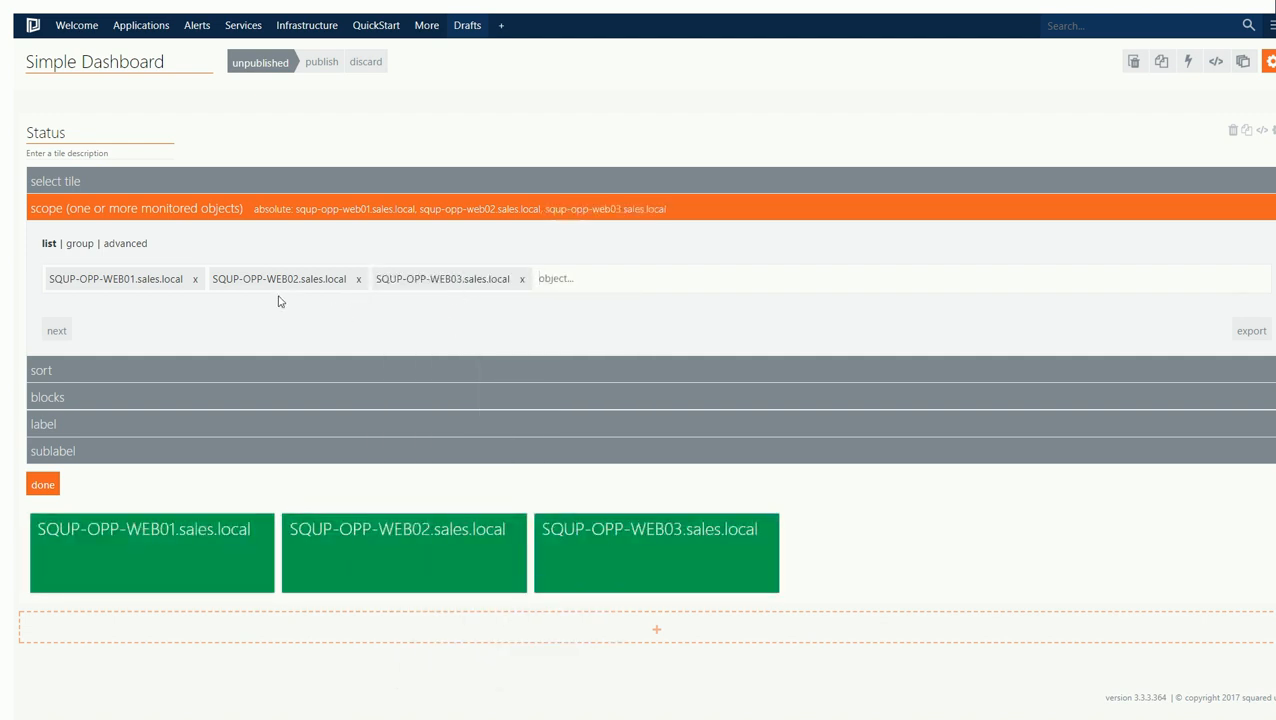
Scope the Status tile to the group "Sales App Windows Severs" and continue to the sort settings
click(88, 246)
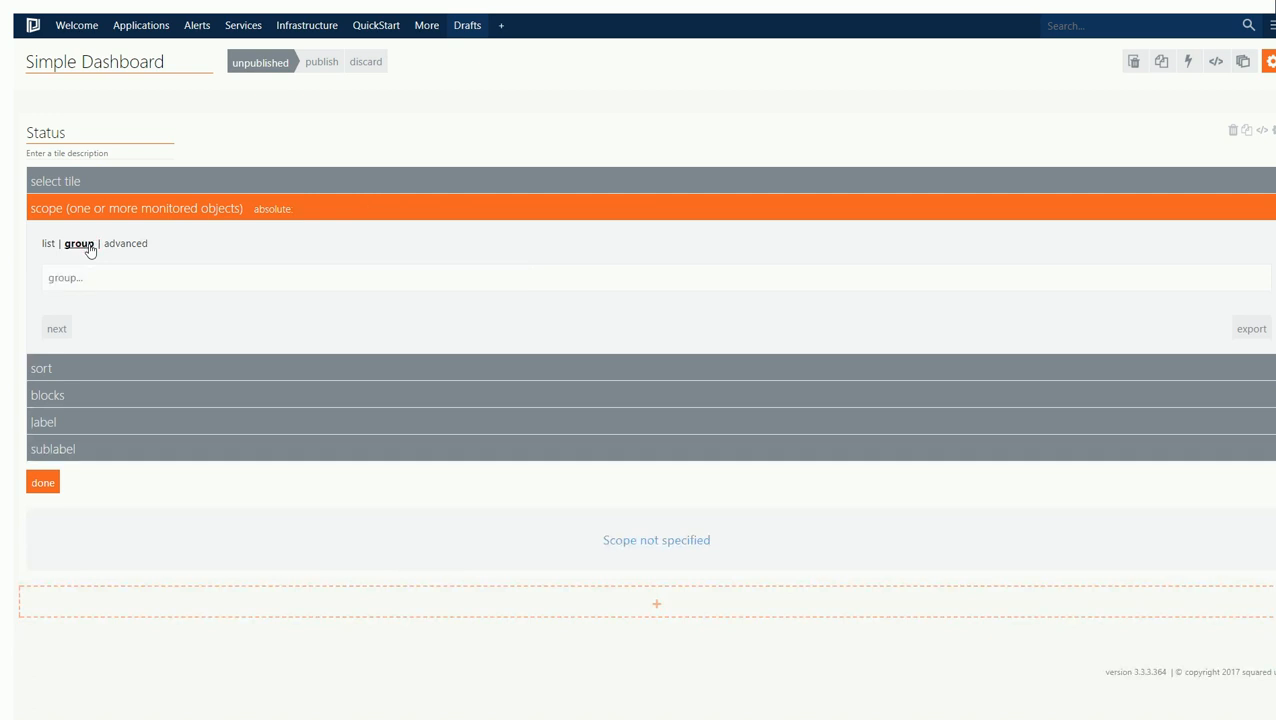
click(89, 283)
text(sales app)
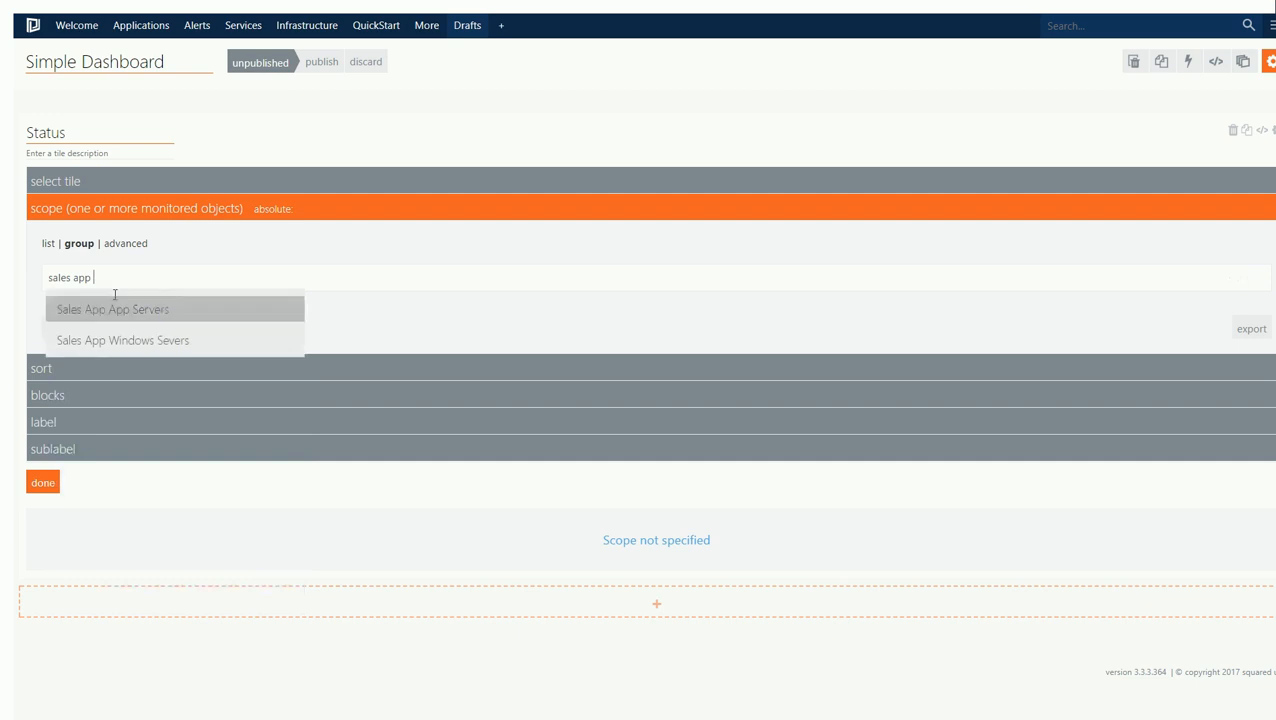
click(139, 344)
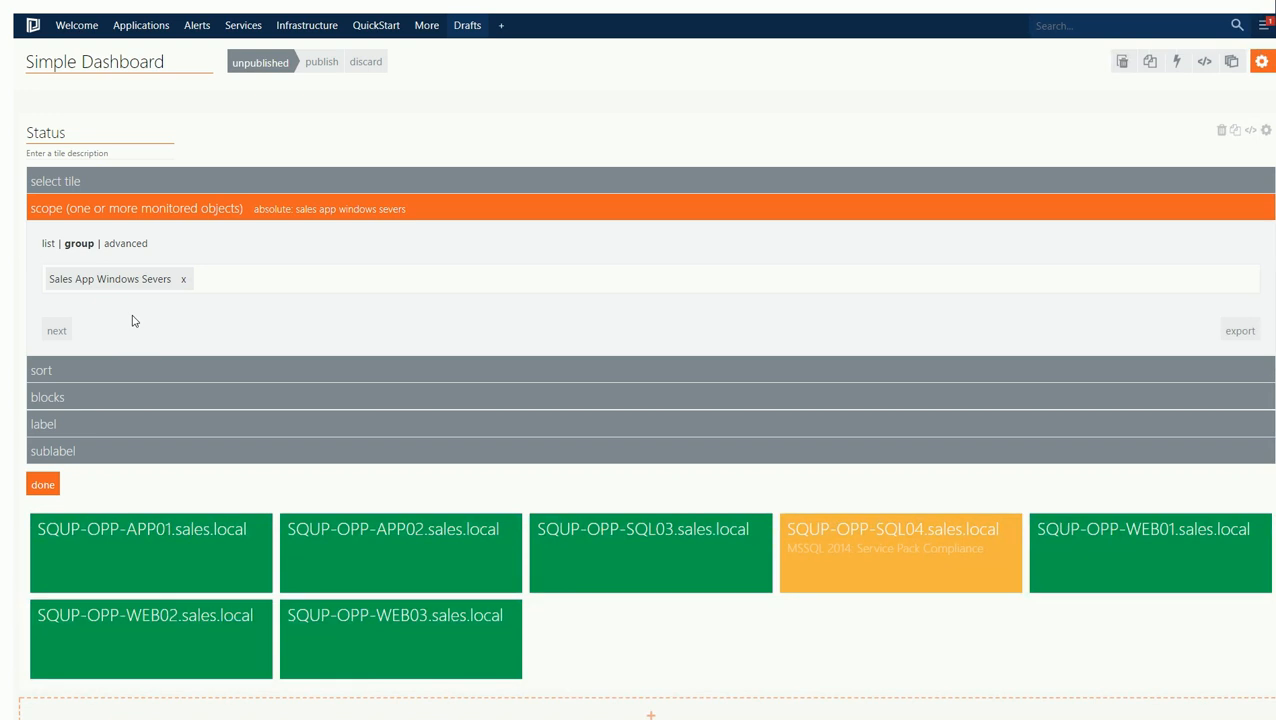
click(62, 330)
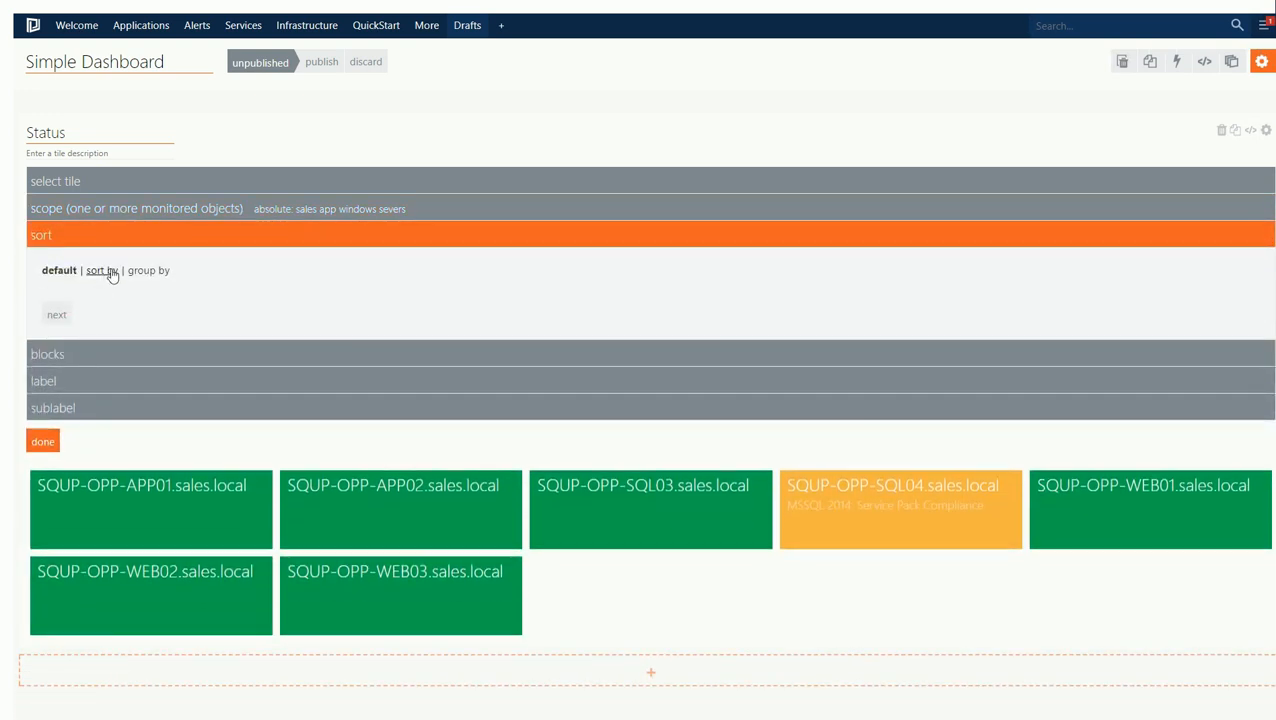
Sort the status blocks by health state in descending order
click(102, 271)
click(141, 299)
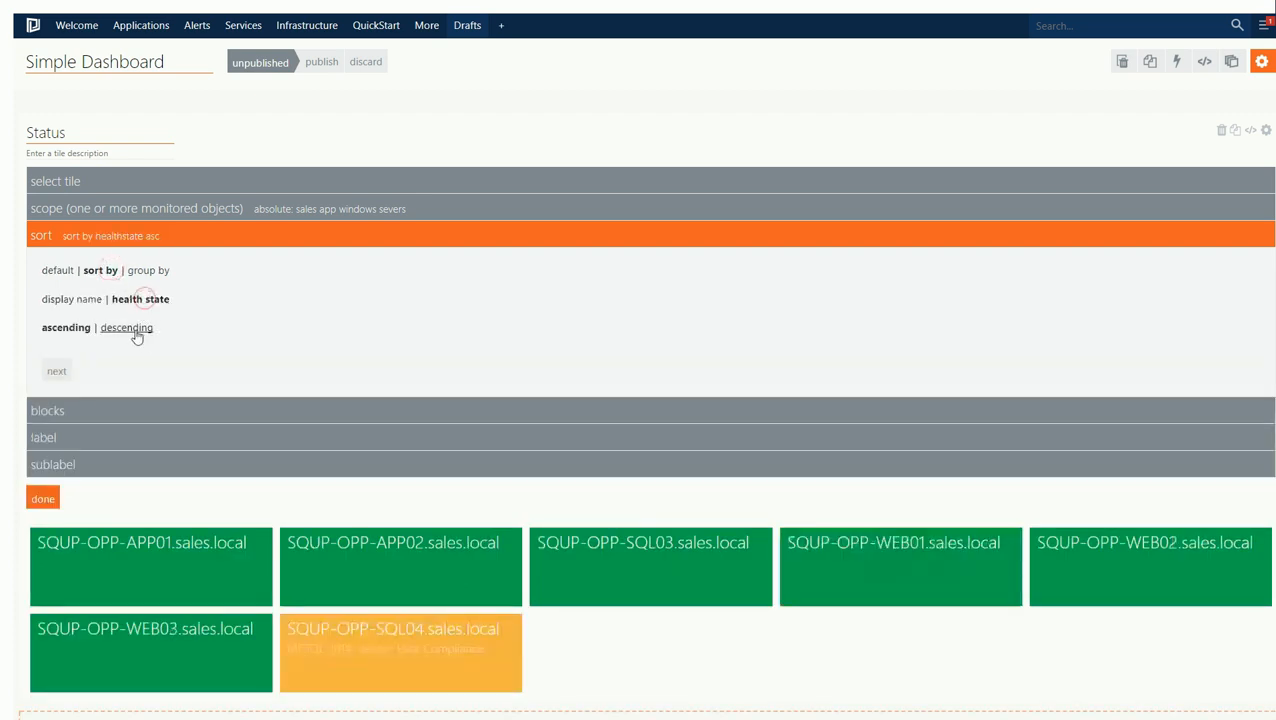
click(133, 330)
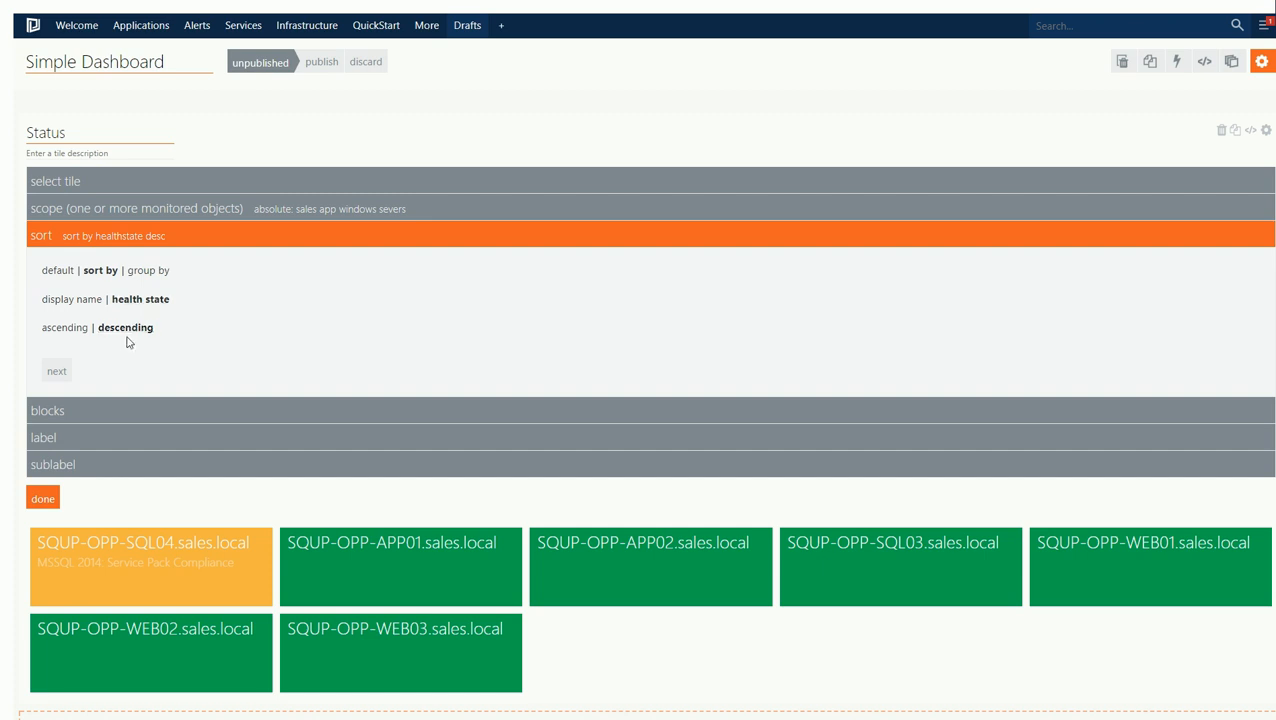
Lay out the status blocks in 4 columns with height 2 and a smaller font size
click(57, 371)
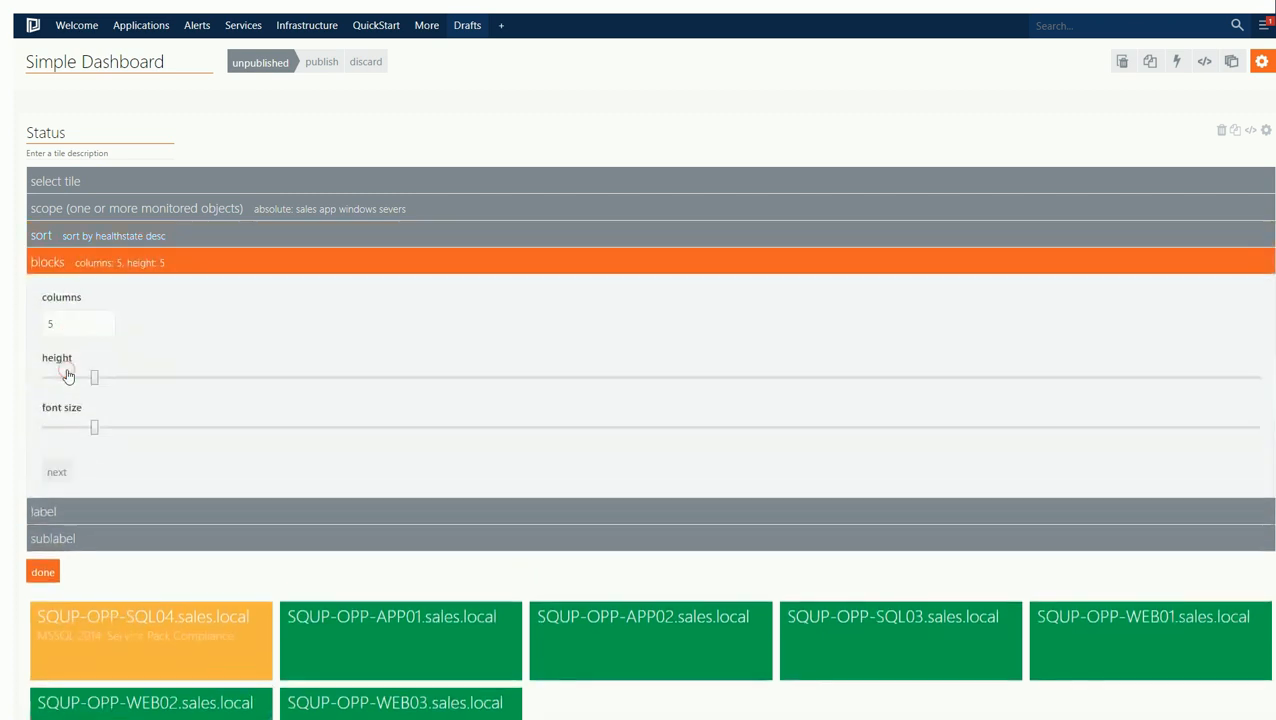
click(109, 328)
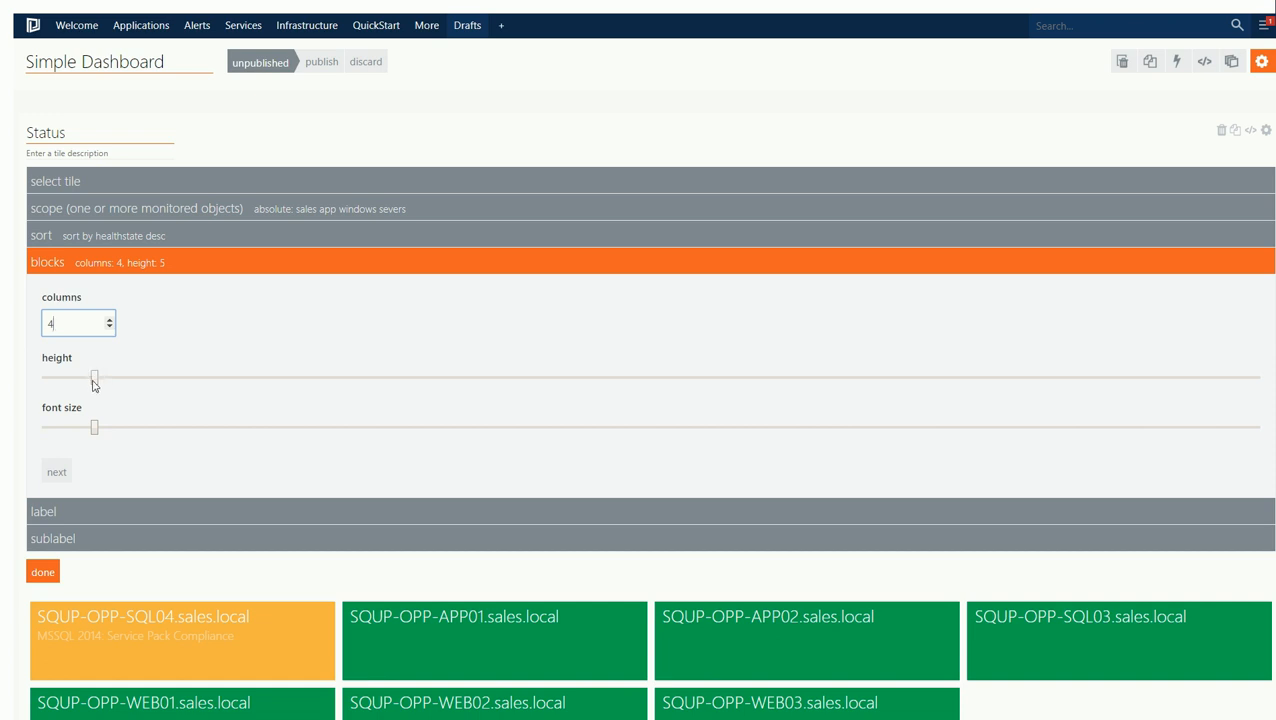
drag(94, 385, 67, 378)
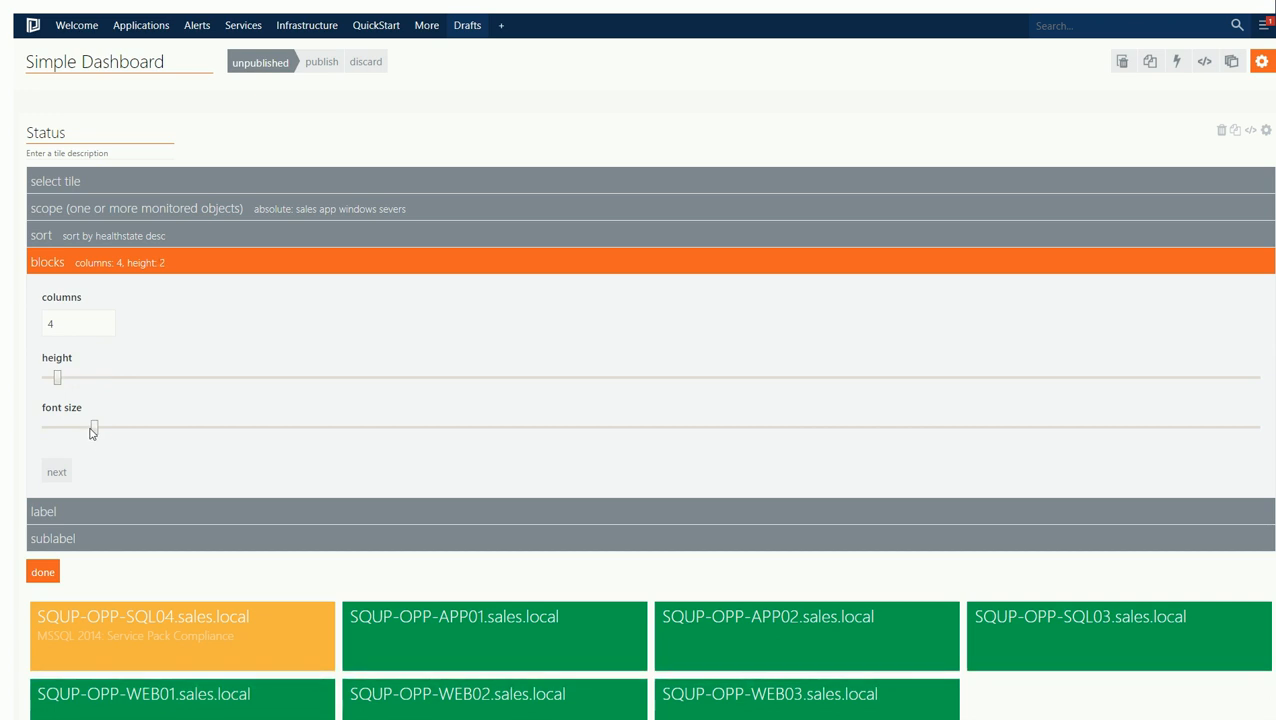
drag(93, 431, 74, 430)
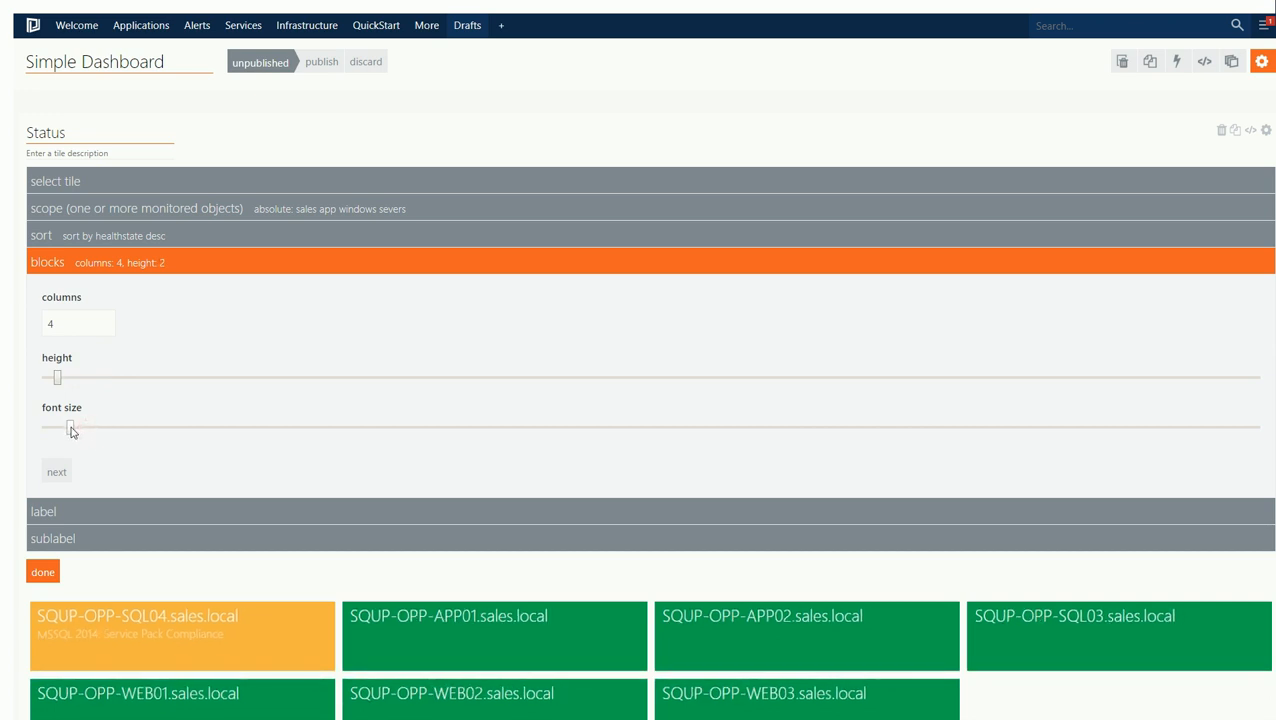
click(57, 473)
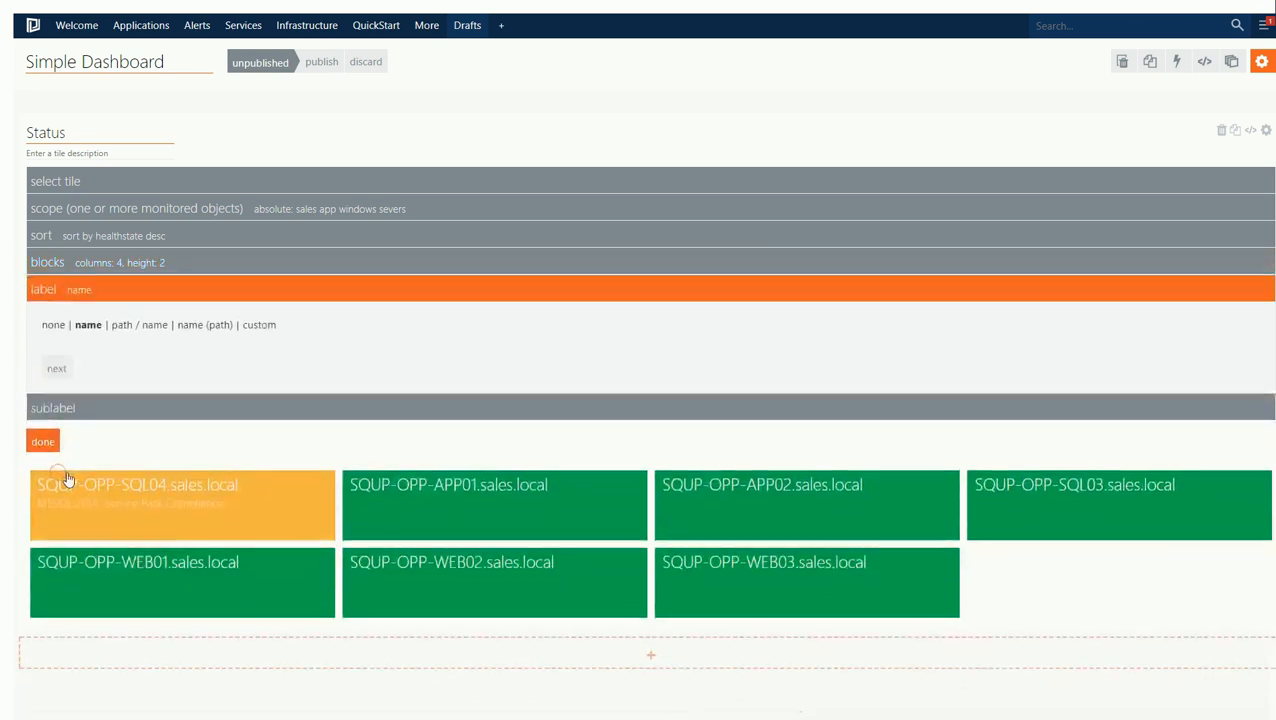
Keep the name label, try last state change as the sublabel, then restore health state summary and finish the Status tile
click(58, 369)
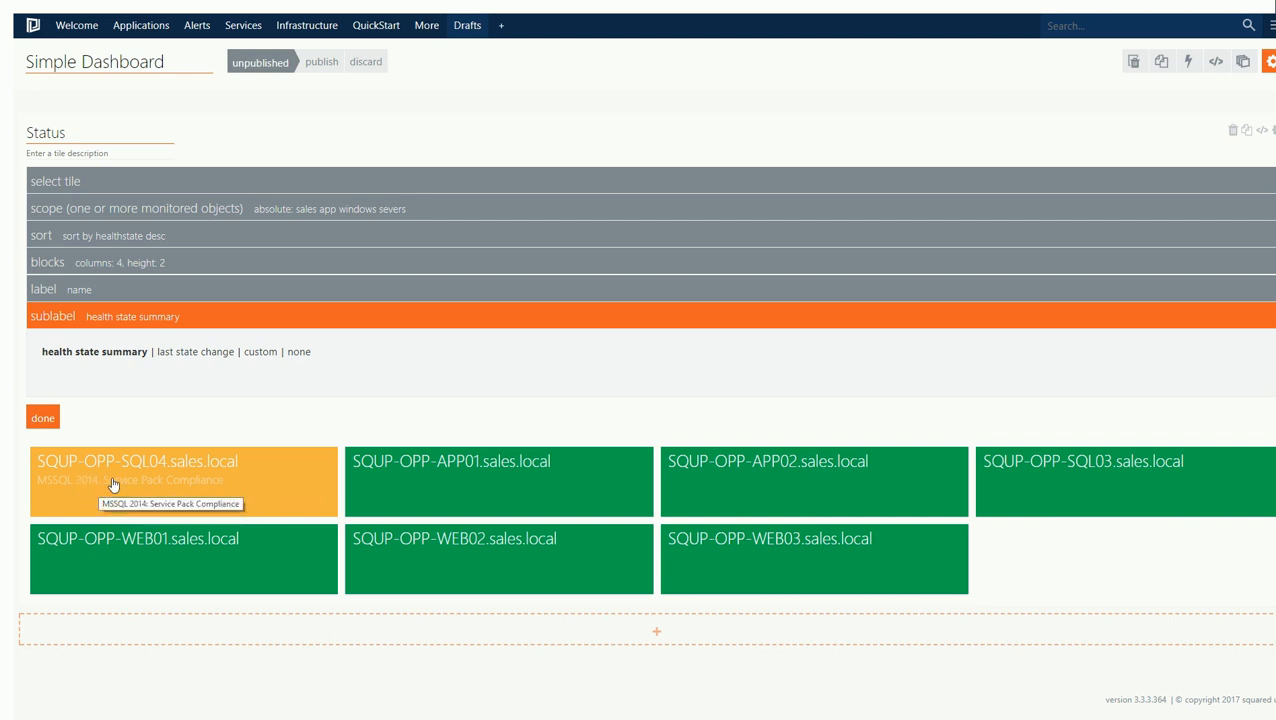
click(189, 353)
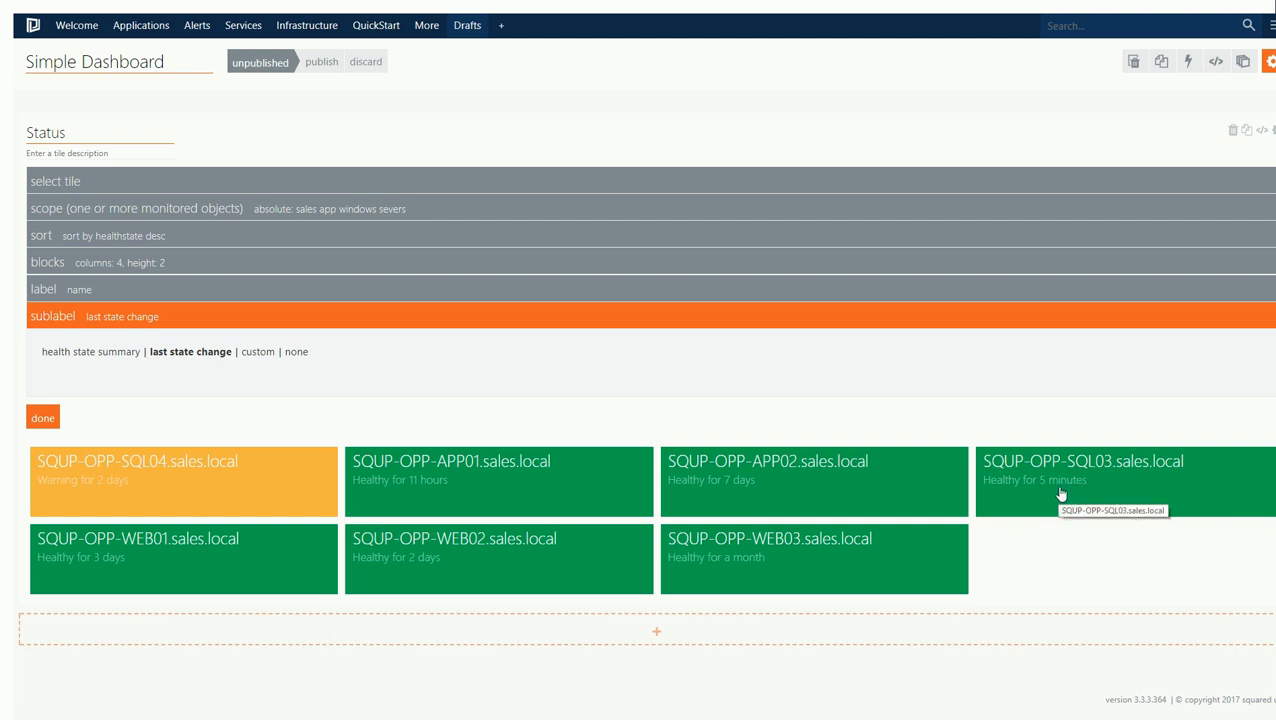
mouse_move(1060, 487)
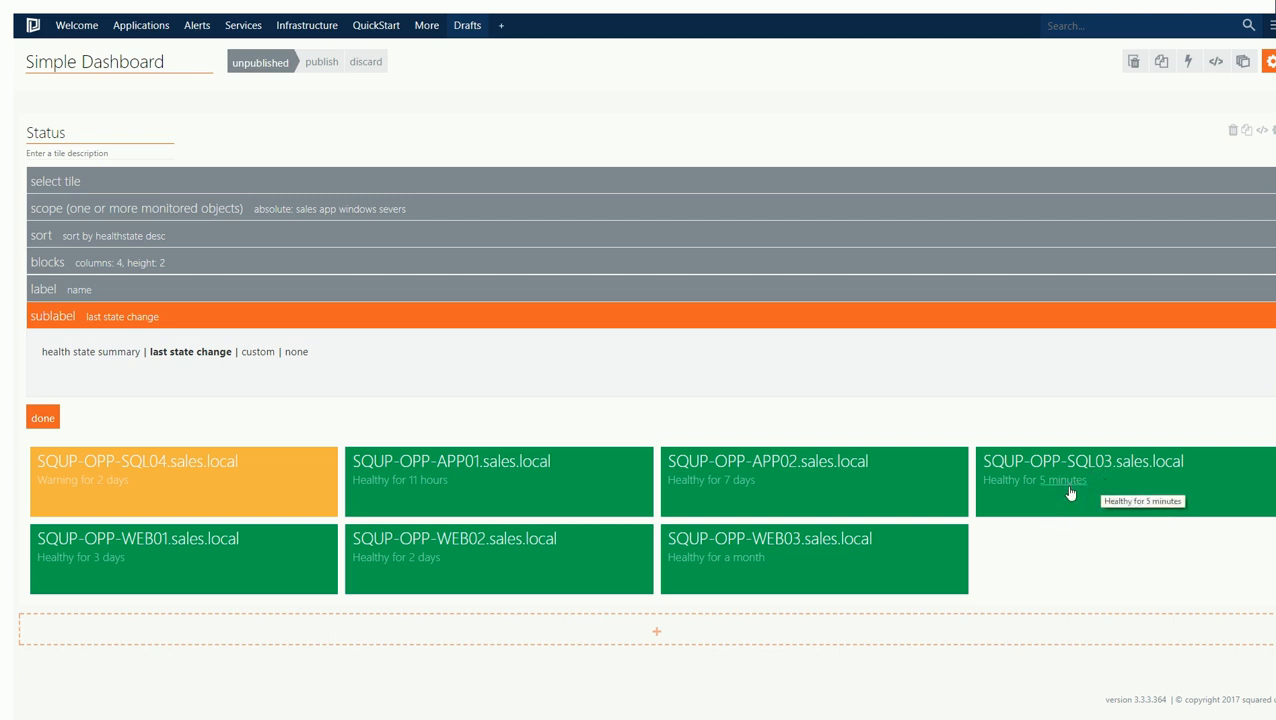
click(72, 352)
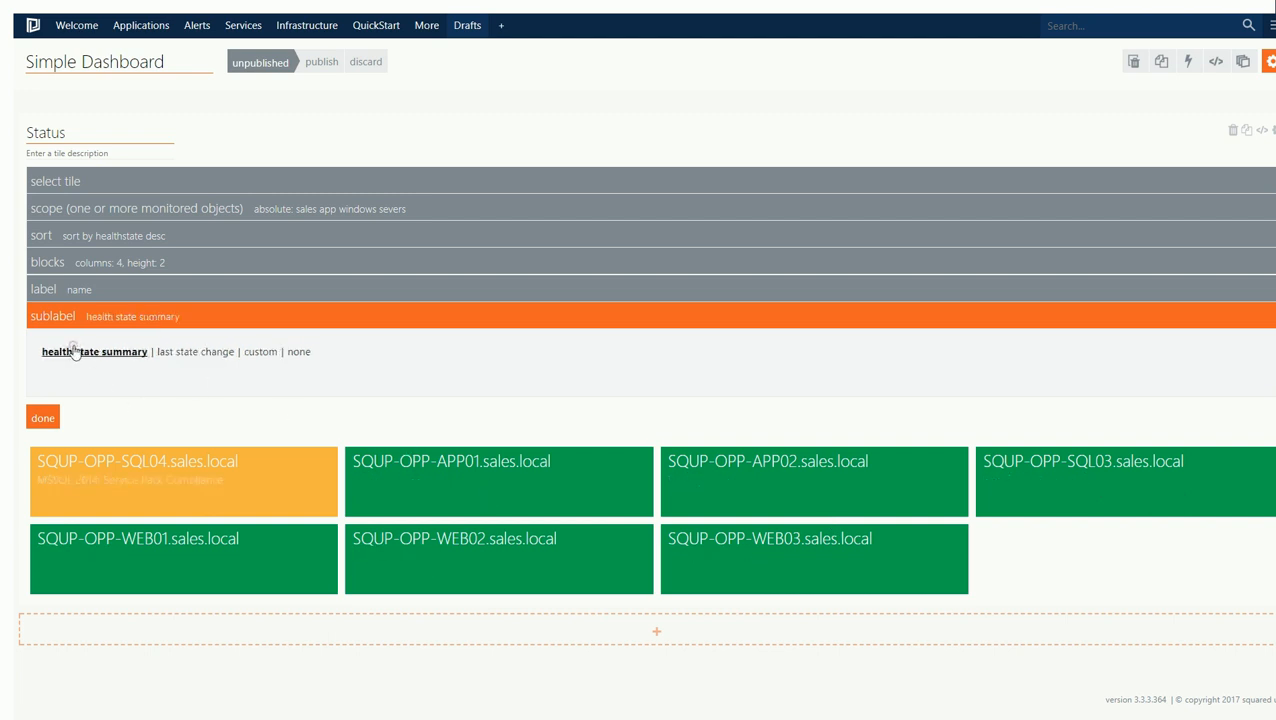
click(54, 421)
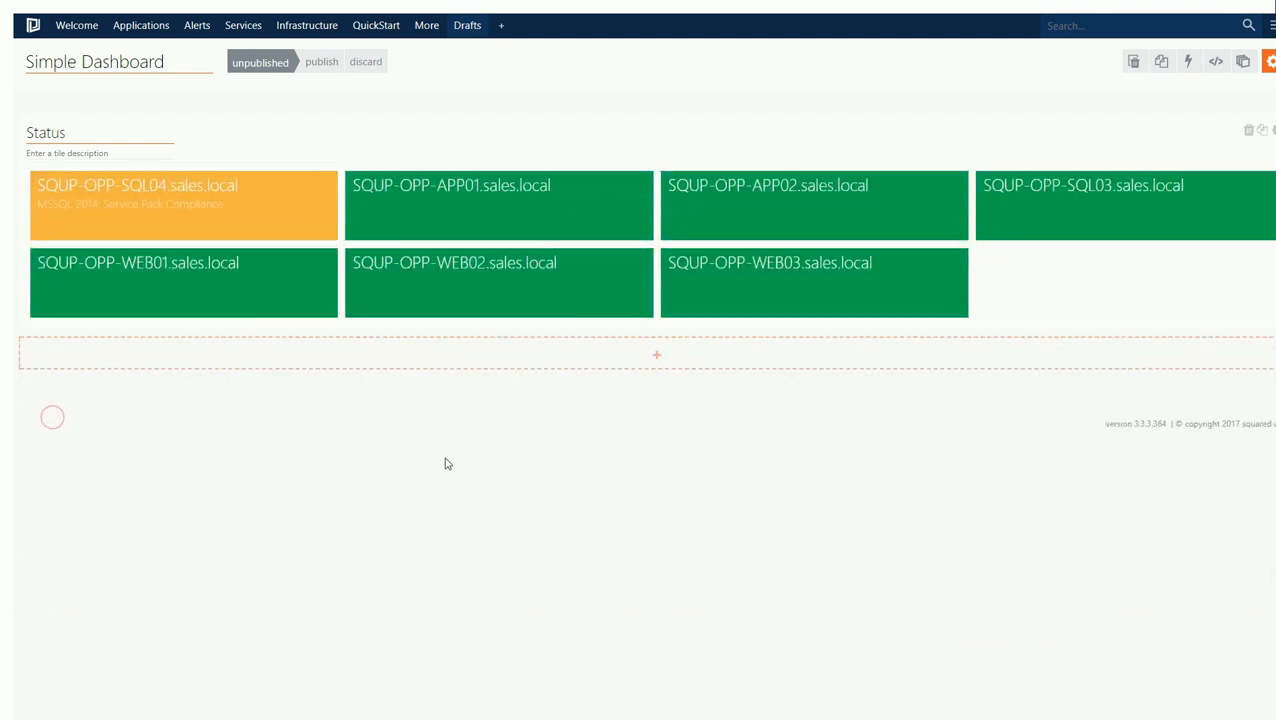
Add a tile below Status, title it "Alerts" and make it an Alerts tile
click(600, 362)
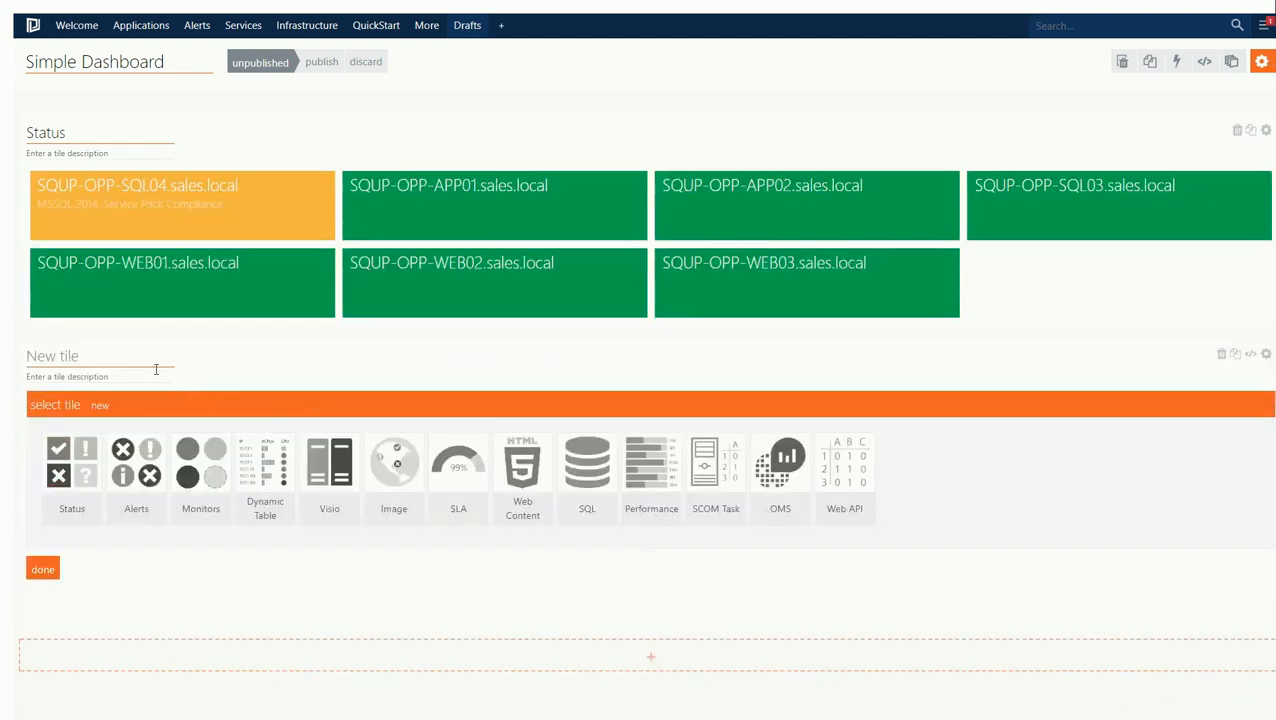
click(117, 361)
text(Alerts)
click(136, 484)
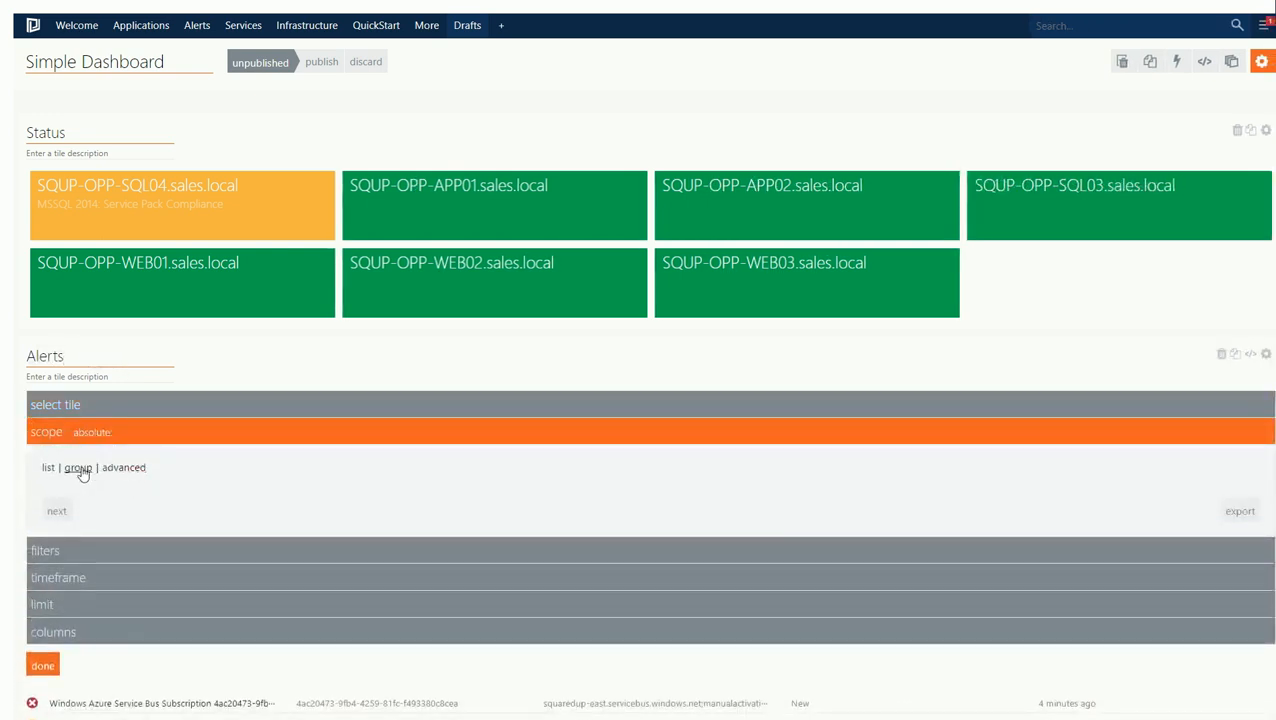
Scope the Alerts tile to the group "Sales App Windows Severs" and continue to the filters
click(80, 469)
text(sales)
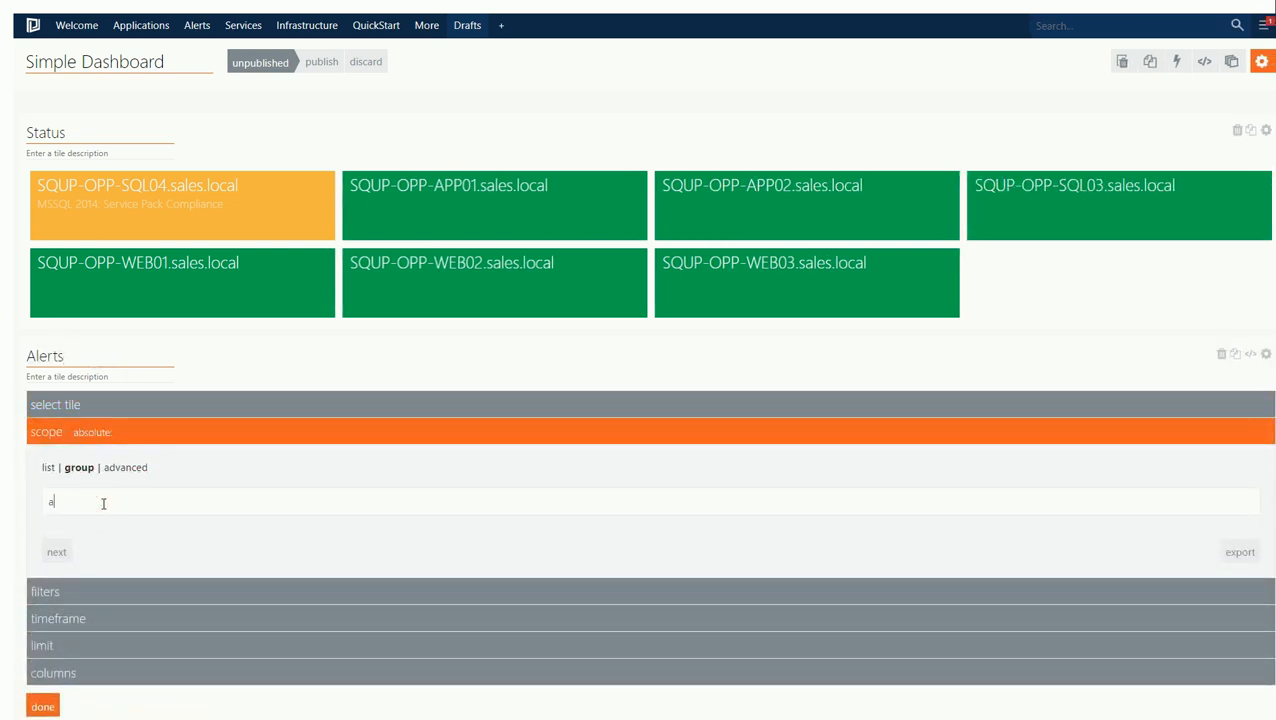
text( app w)
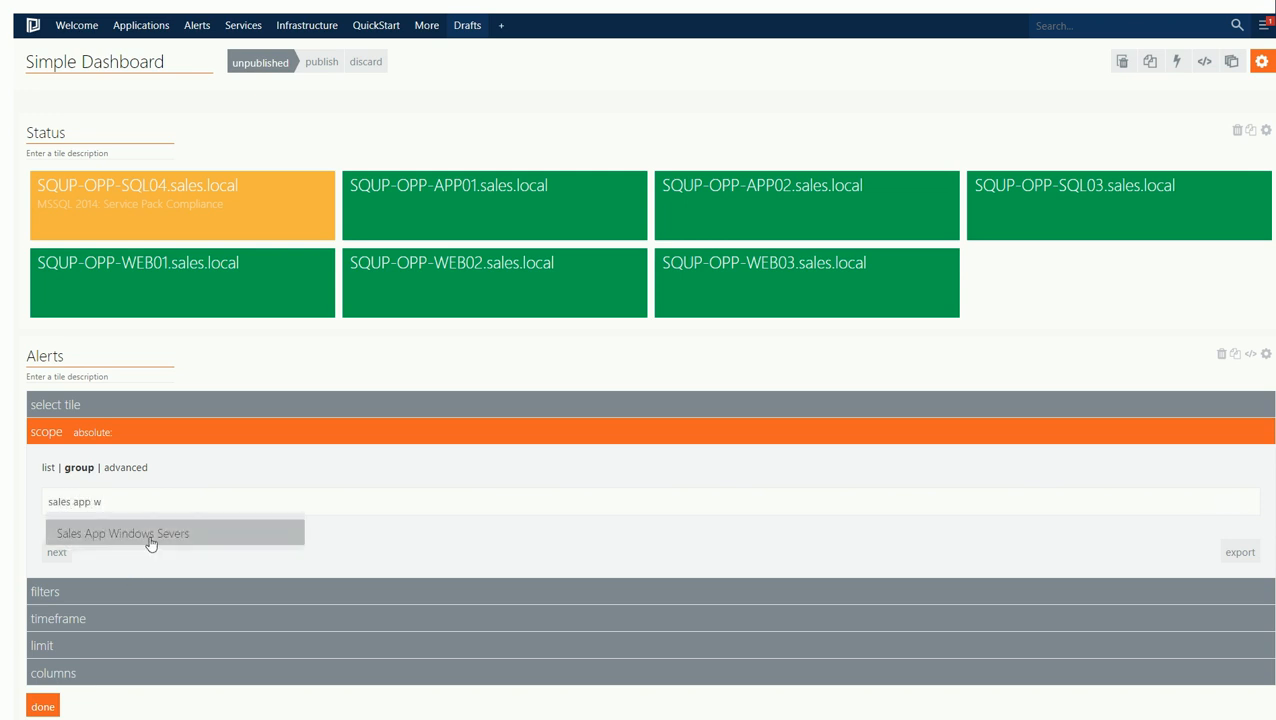
click(150, 537)
click(57, 553)
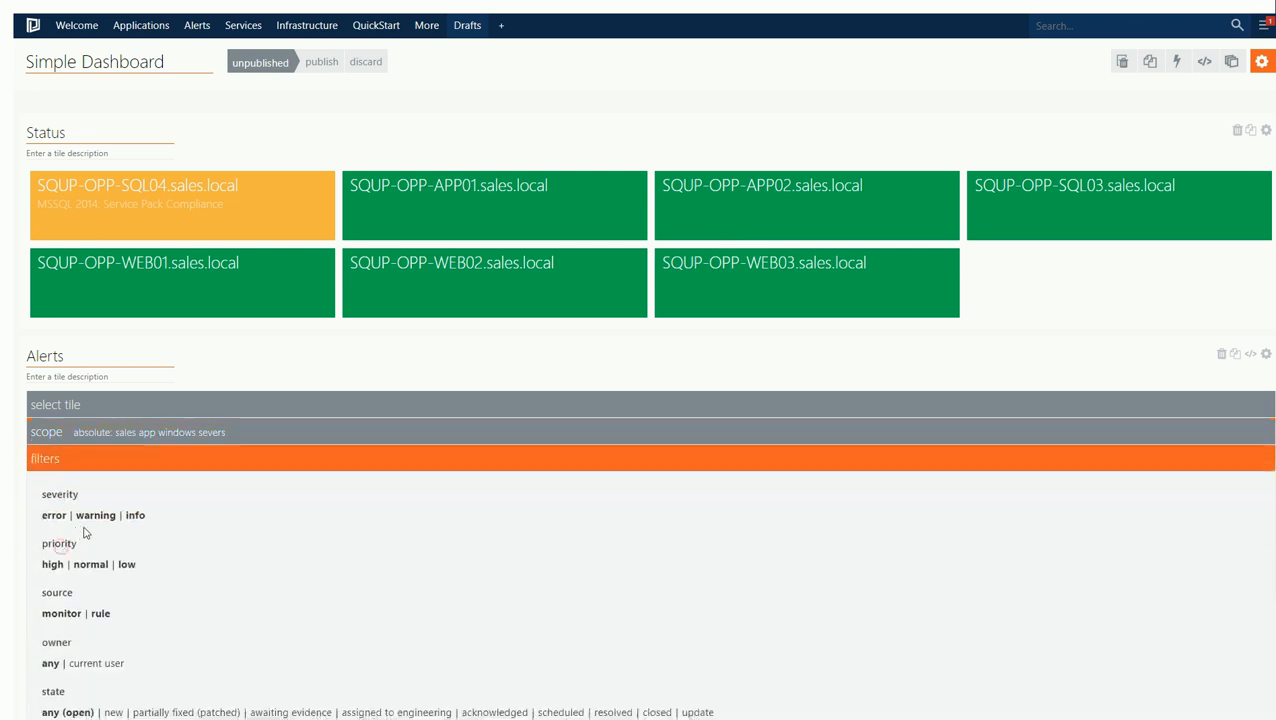
Exclude info severity and low priority from the alert filters and continue to the timeframe
click(135, 517)
click(126, 564)
scroll(130, 565, down, 1)
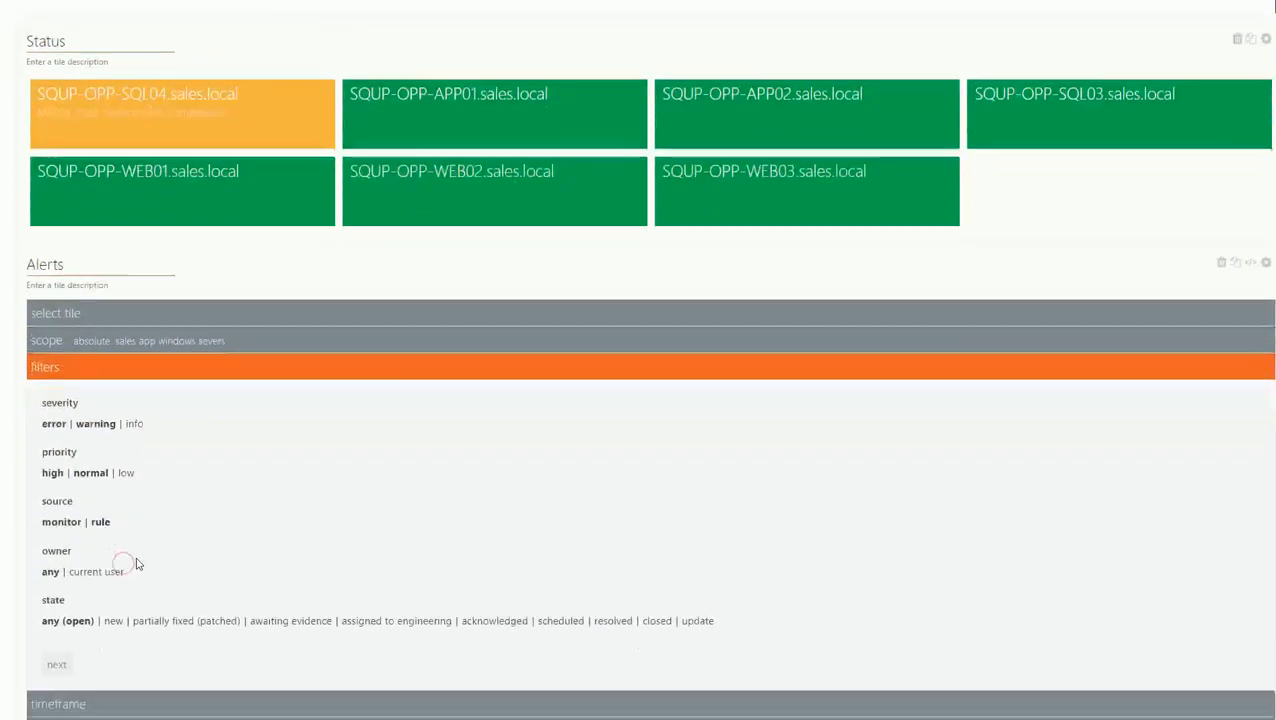
scroll(137, 564, down, 1)
scroll(137, 563, down, 1)
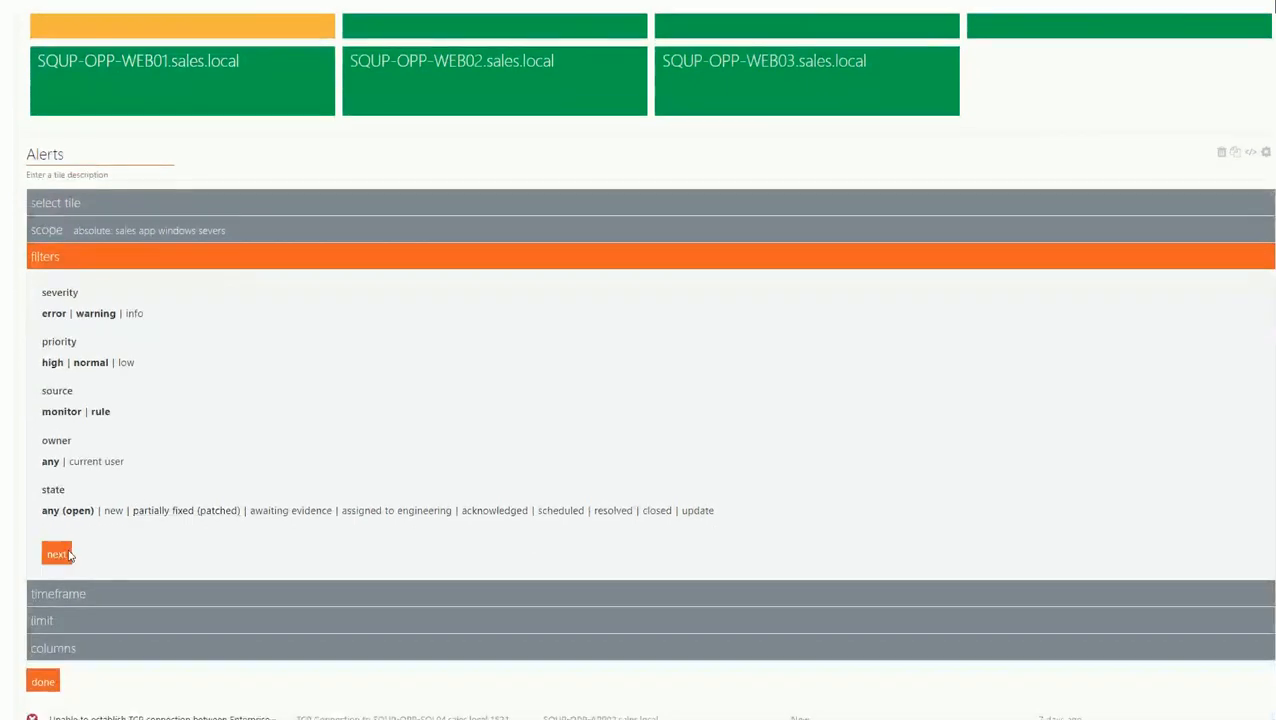
click(56, 553)
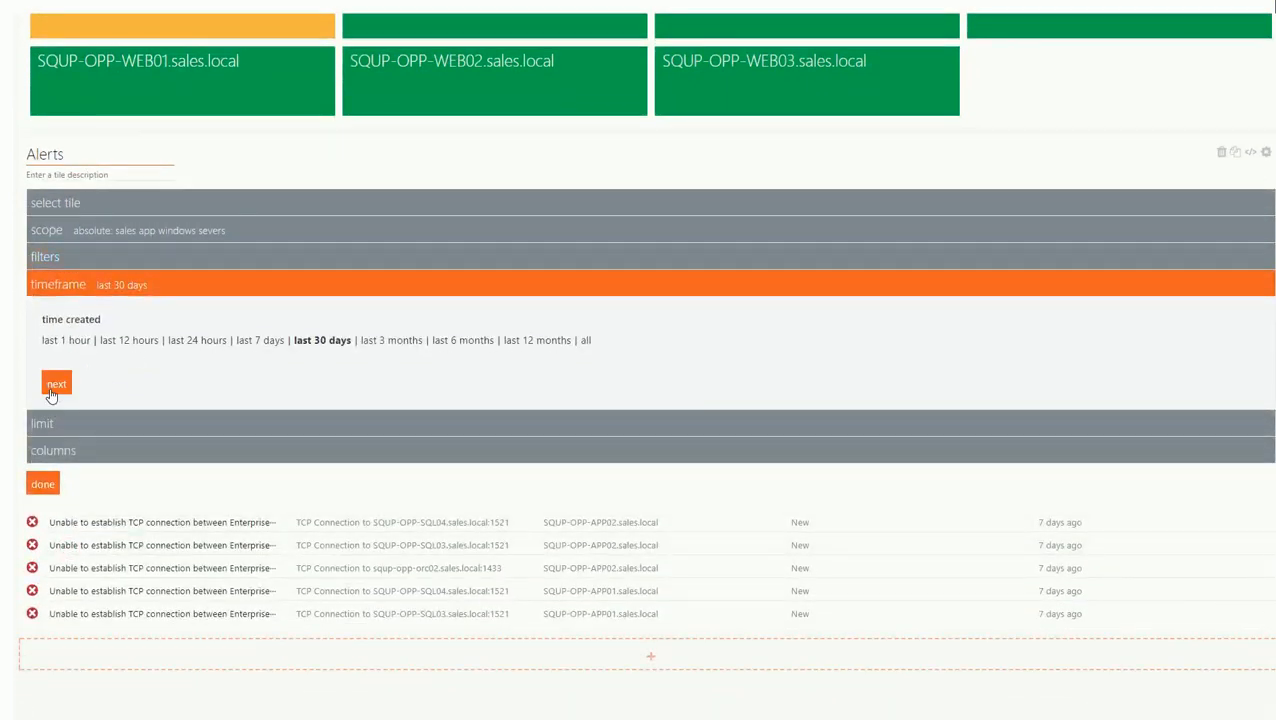
Keep the last 30 days timeframe and limit the number of alerts displayed to 4
click(56, 384)
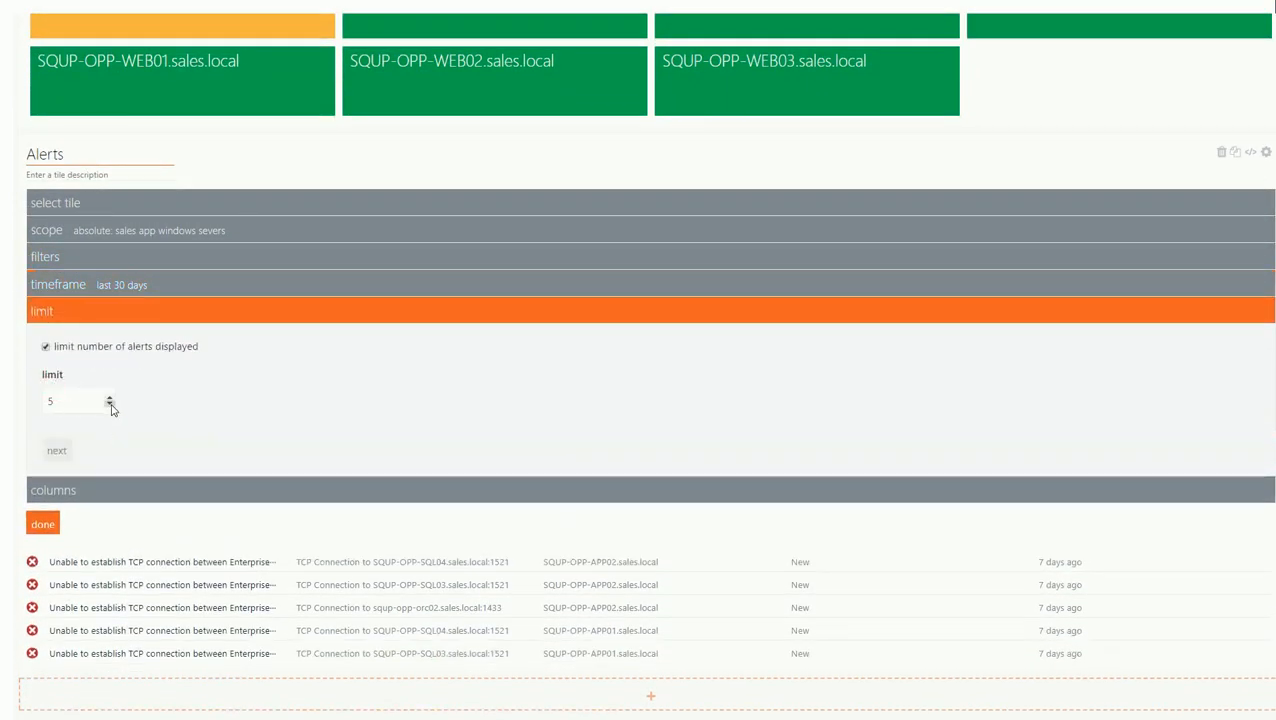
click(110, 405)
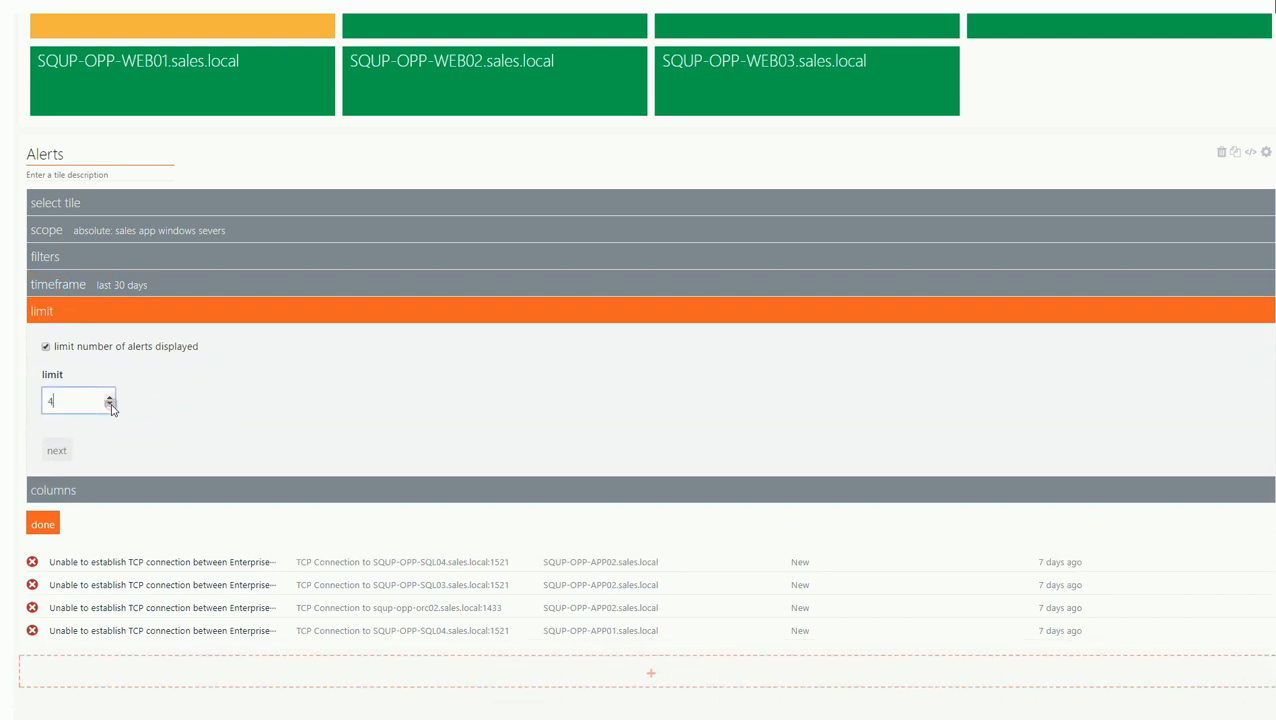
click(62, 450)
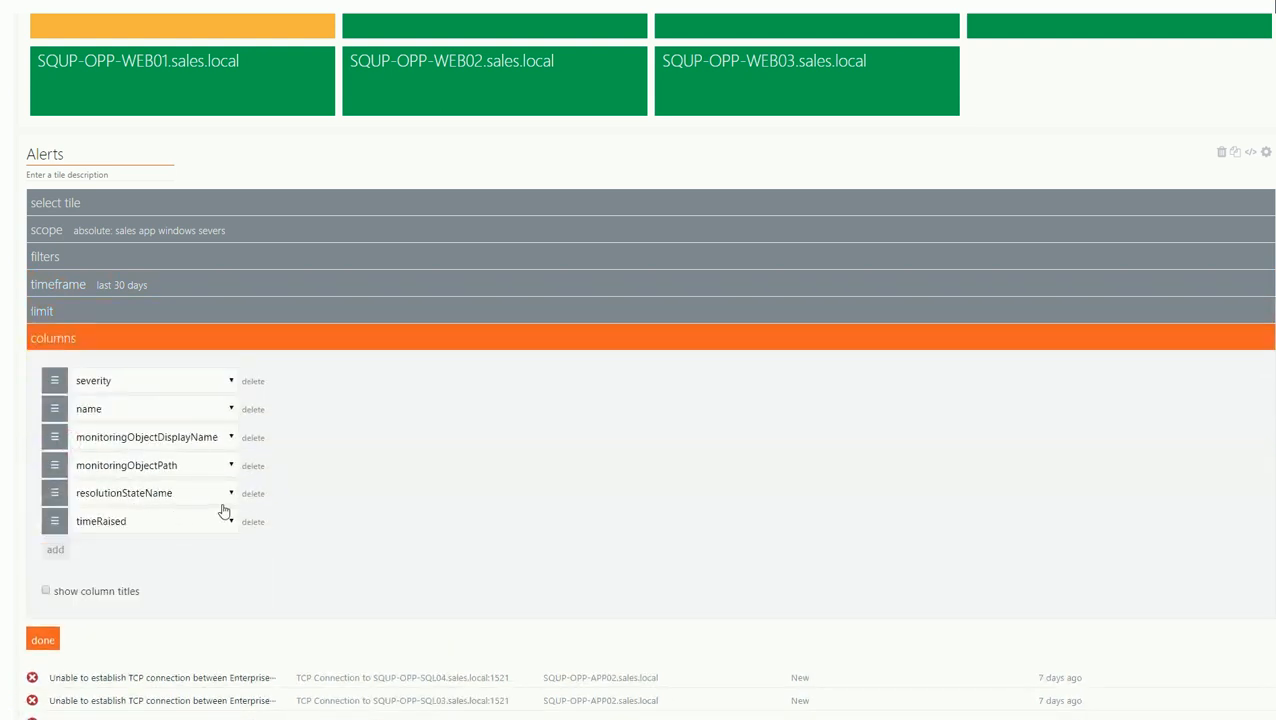
Move the timeRaised column ahead of resolutionStateName, show column titles and finish the Alerts tile
scroll(223, 511, down, 1)
drag(53, 459, 59, 426)
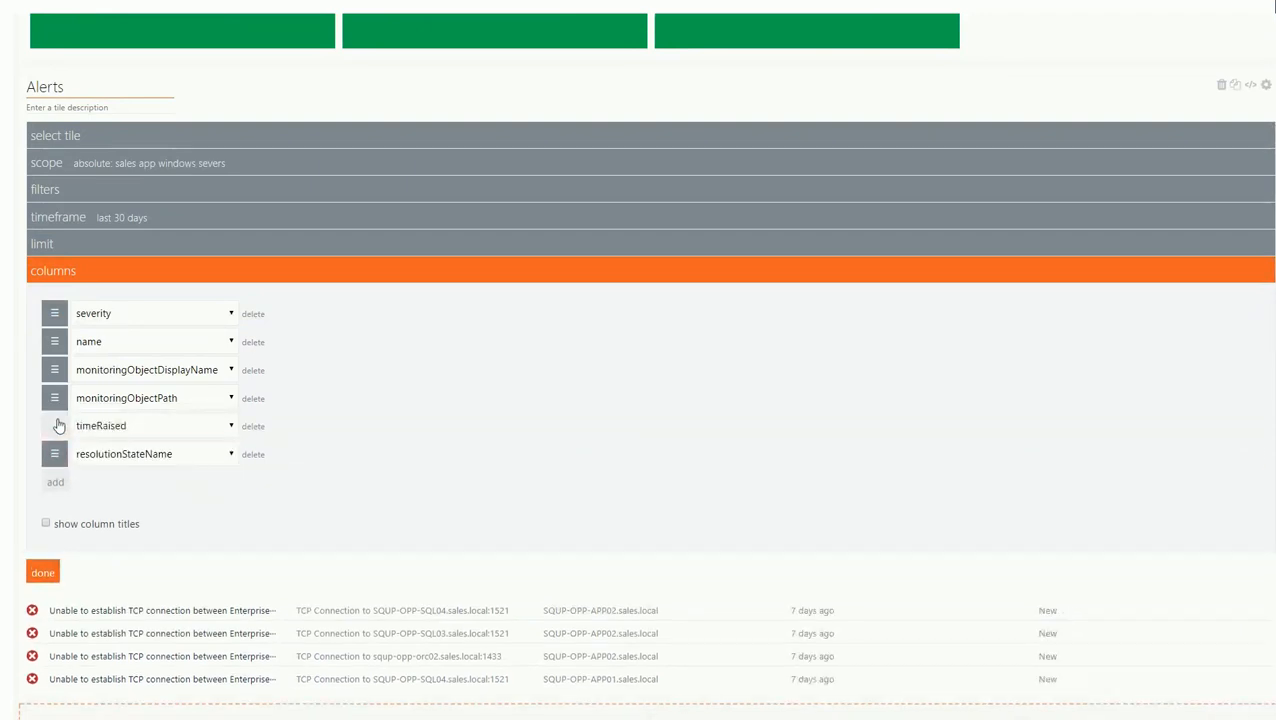
click(46, 524)
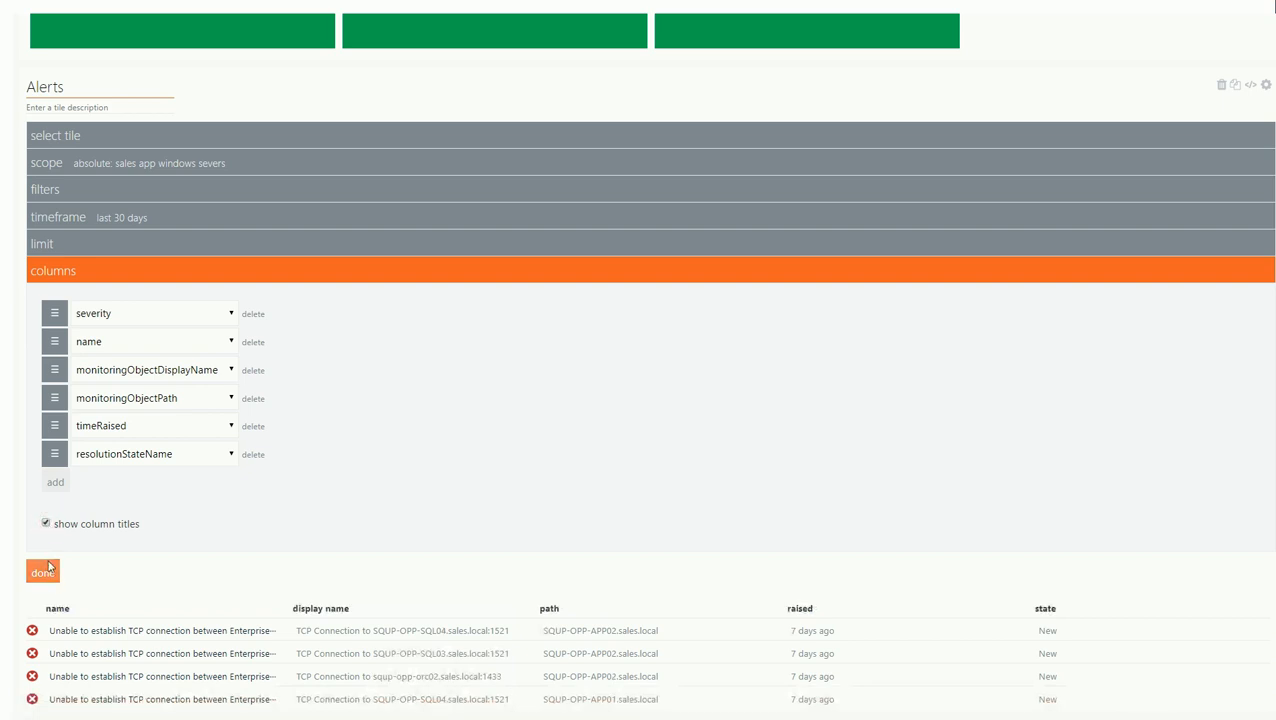
click(44, 574)
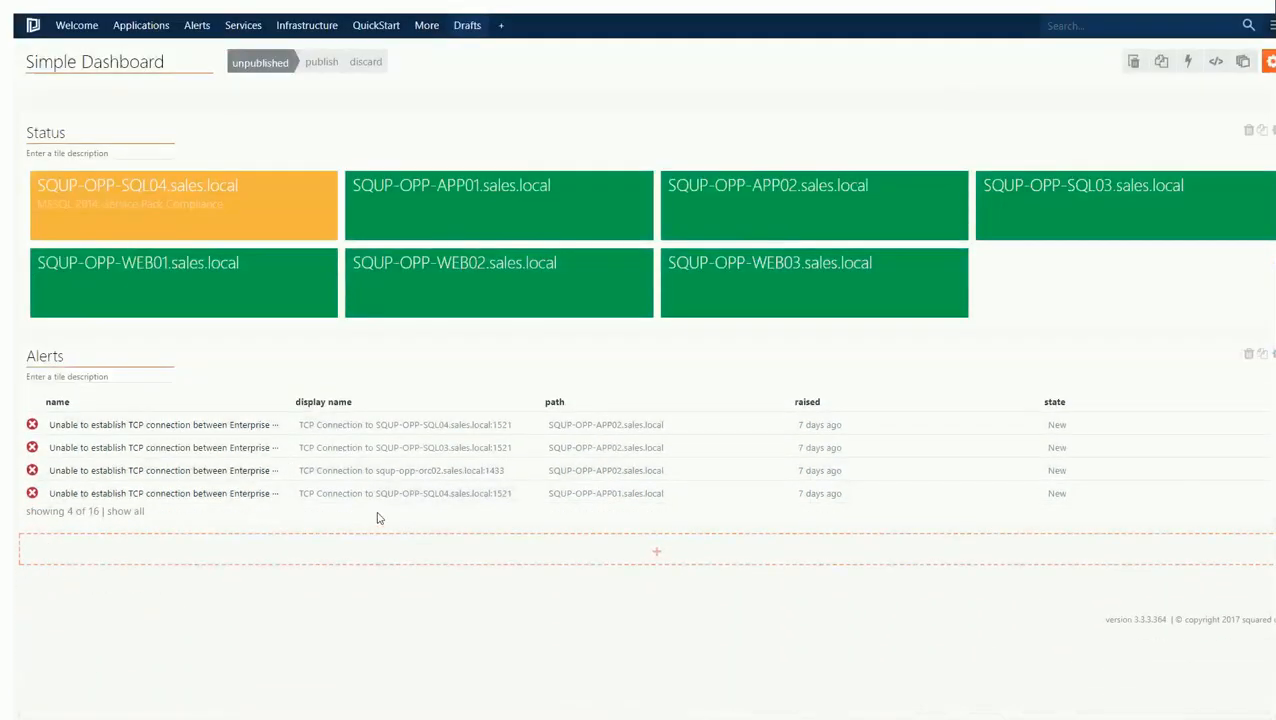
Add a Dynamic Table tile scoped to the group "Sales App Windows Severs" and title it "Server KPIs"
click(576, 546)
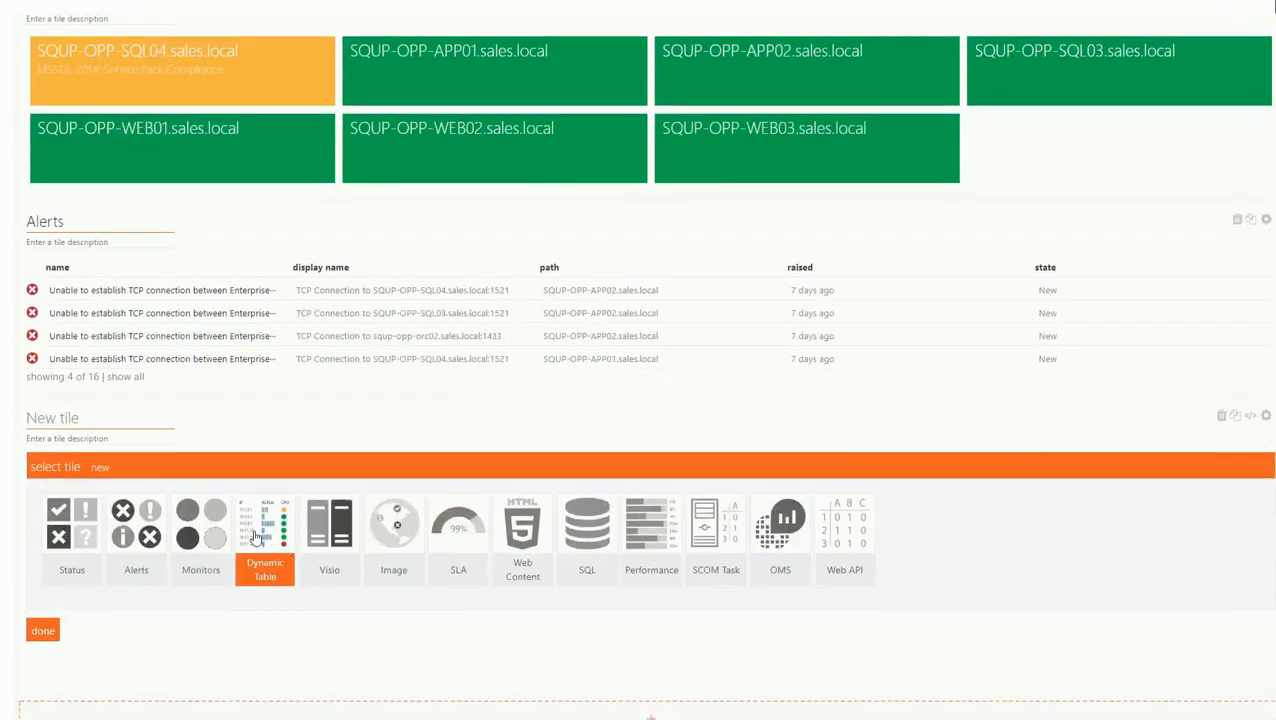
click(256, 537)
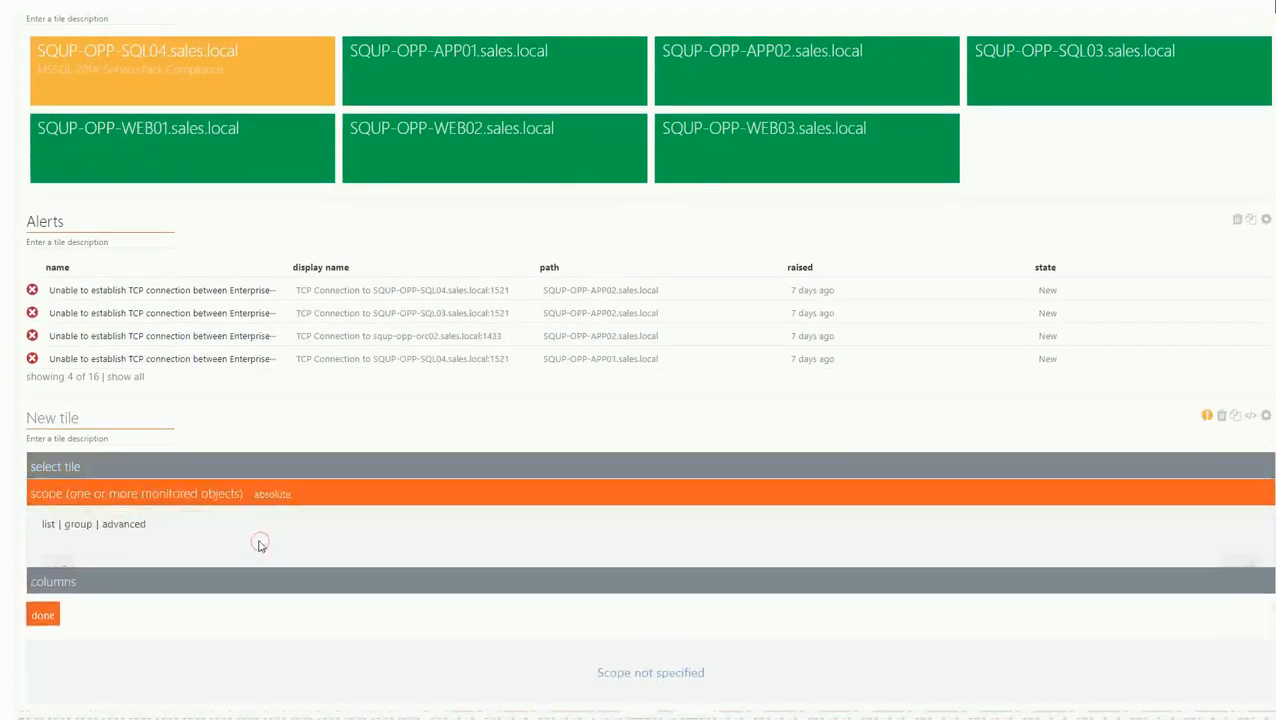
click(79, 537)
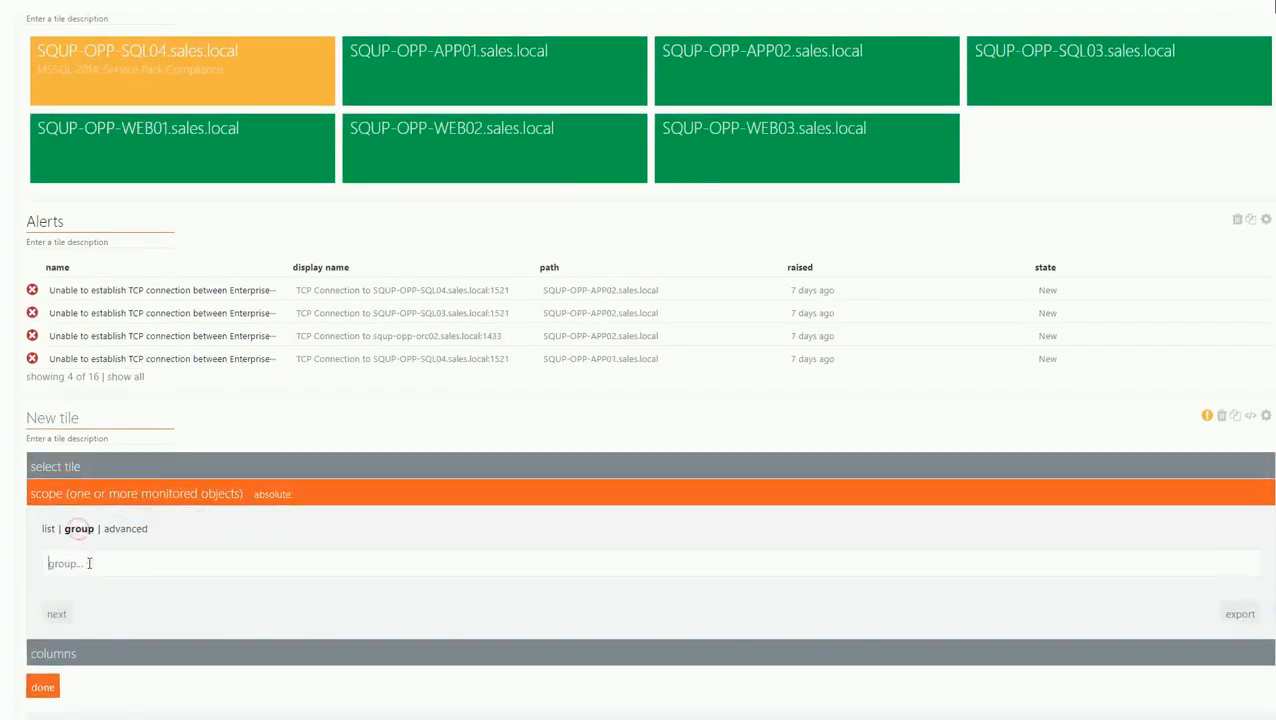
text(sales app win)
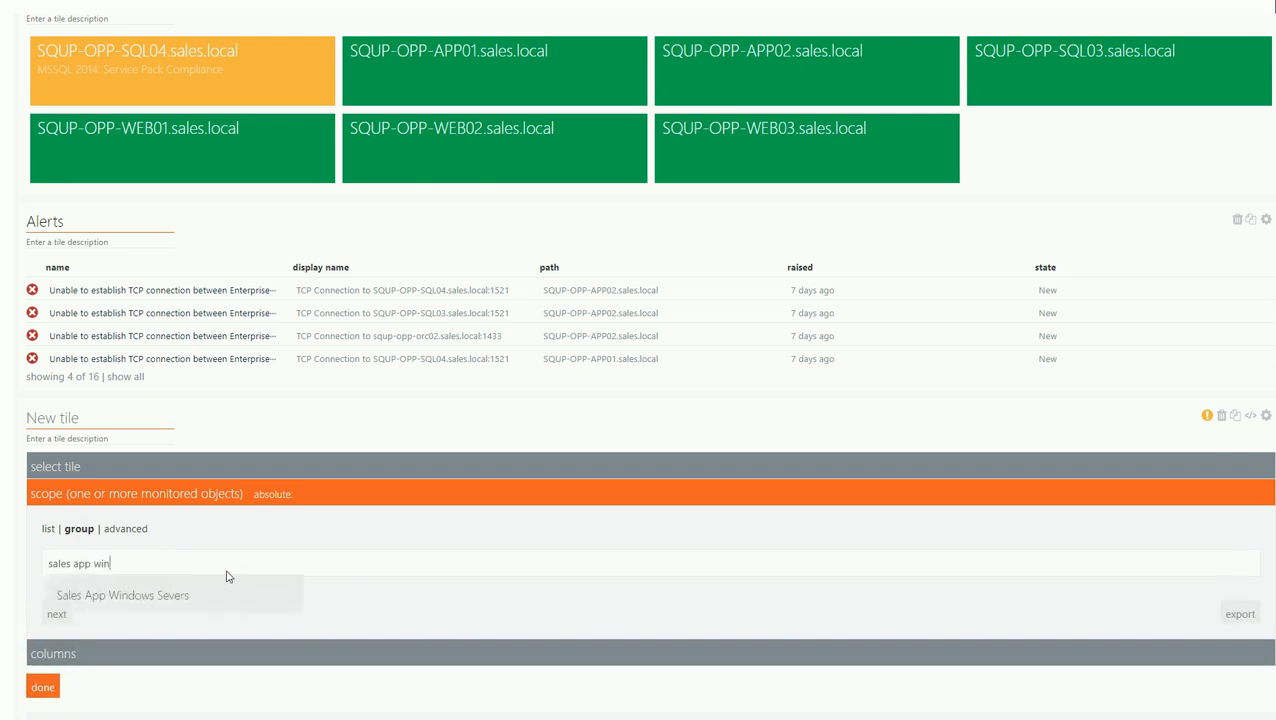
click(219, 592)
scroll(214, 580, down, 3)
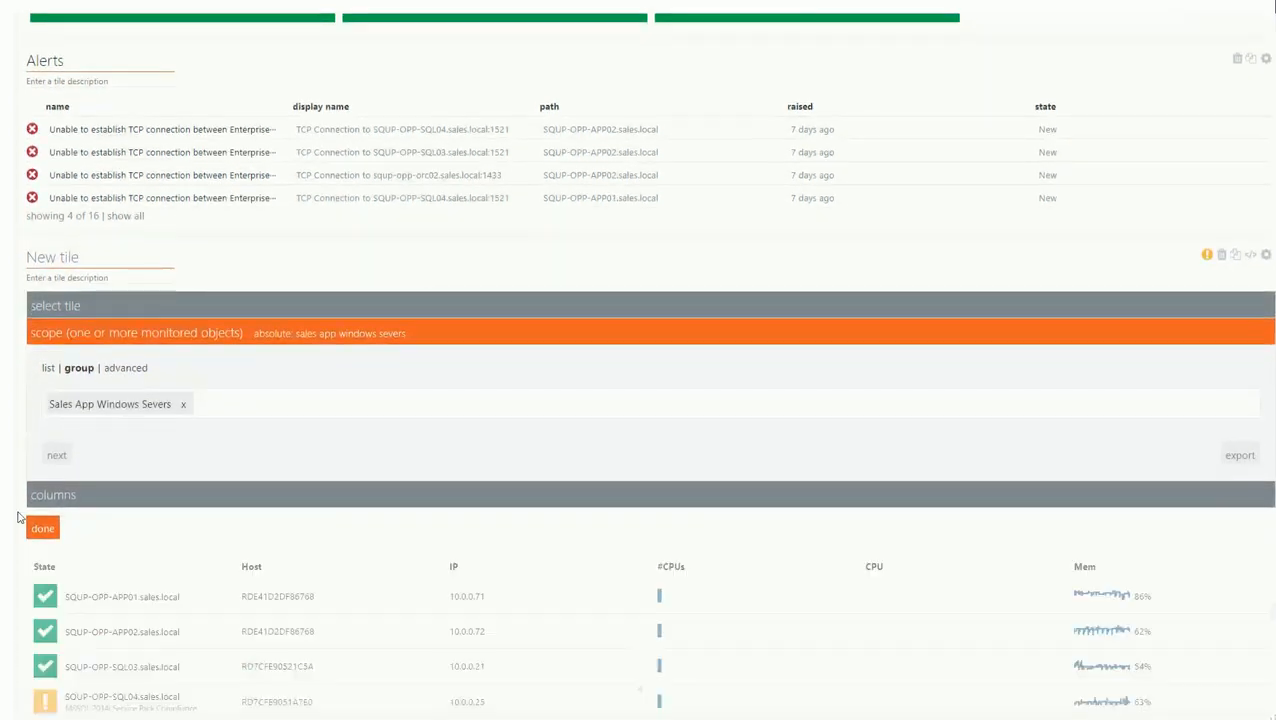
click(43, 531)
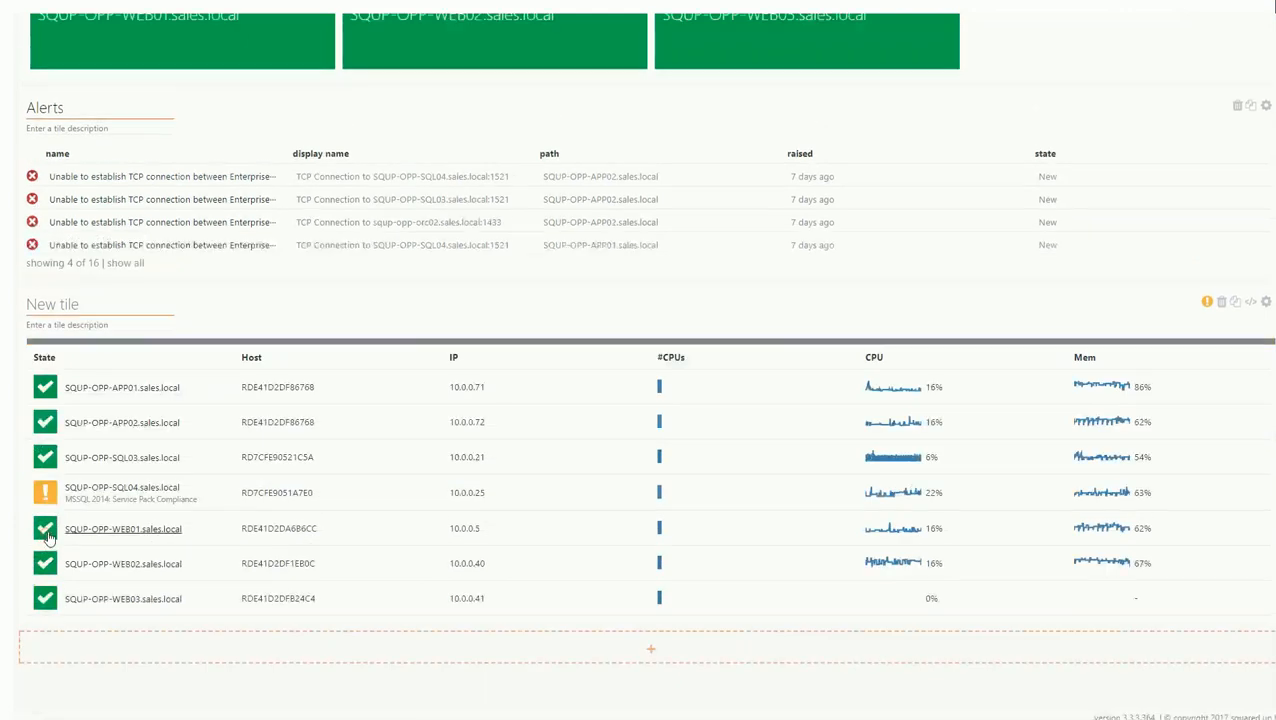
click(85, 310)
text(erver KPIs)
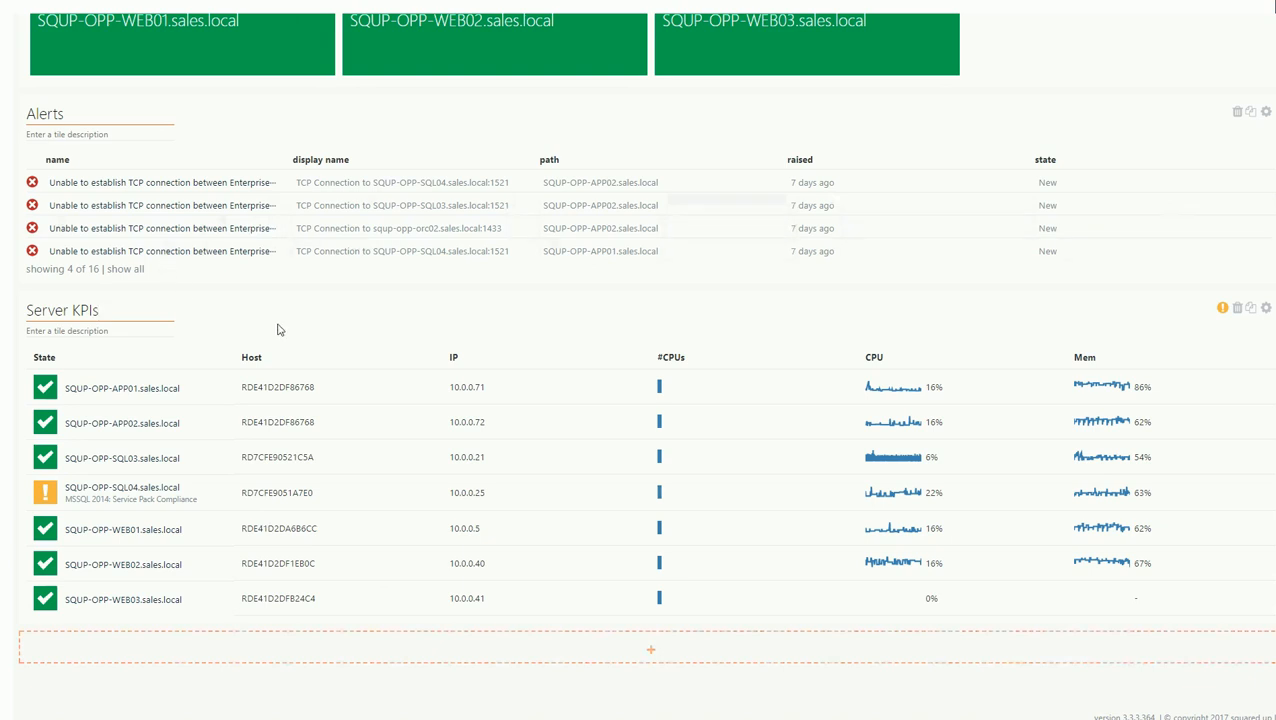
Add a Performance (Bar) tile below Server KPIs
click(643, 651)
scroll(342, 541, down, 5)
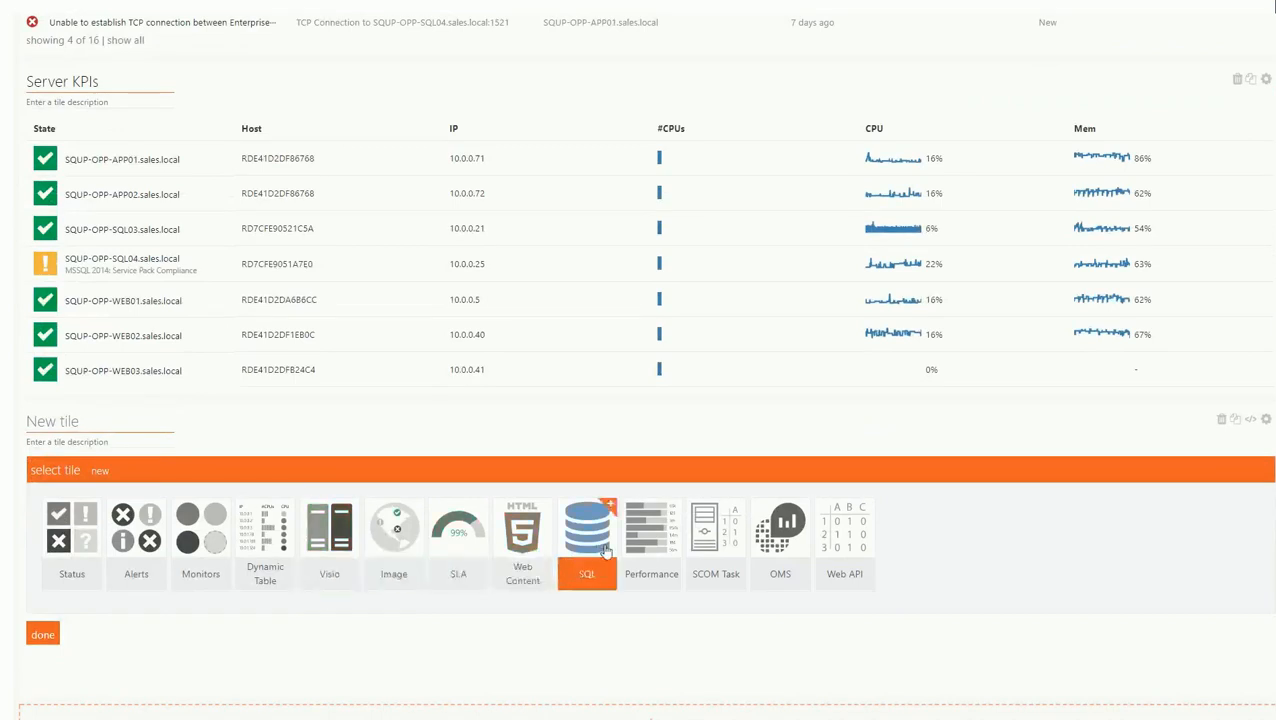
click(635, 550)
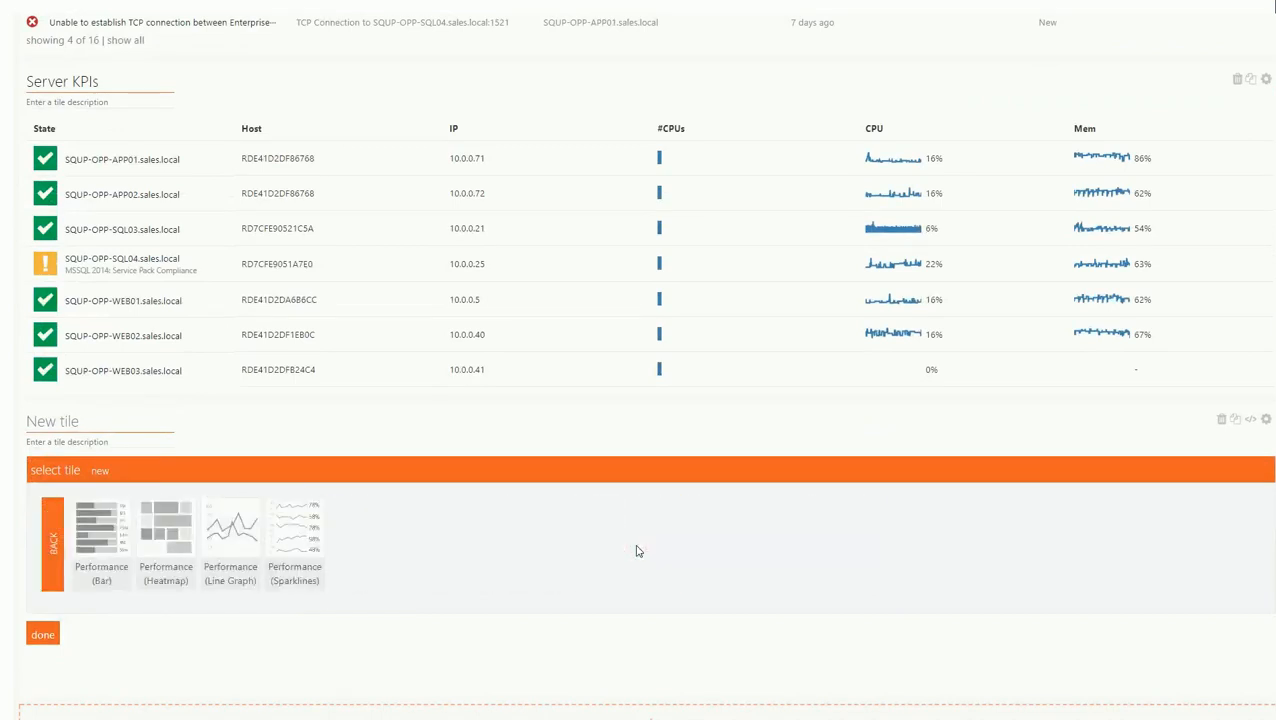
click(115, 573)
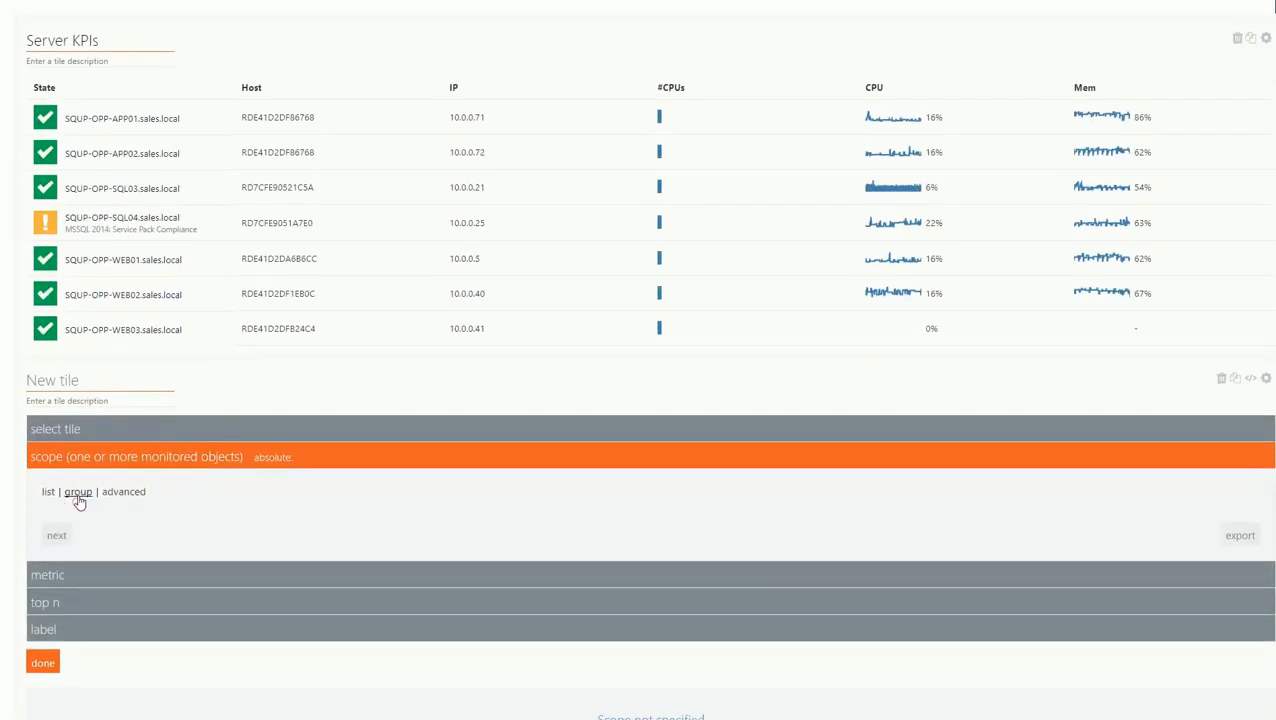
Scope the new performance bar tile to the group "Sales App Windows Severs"
click(79, 494)
text(sa)
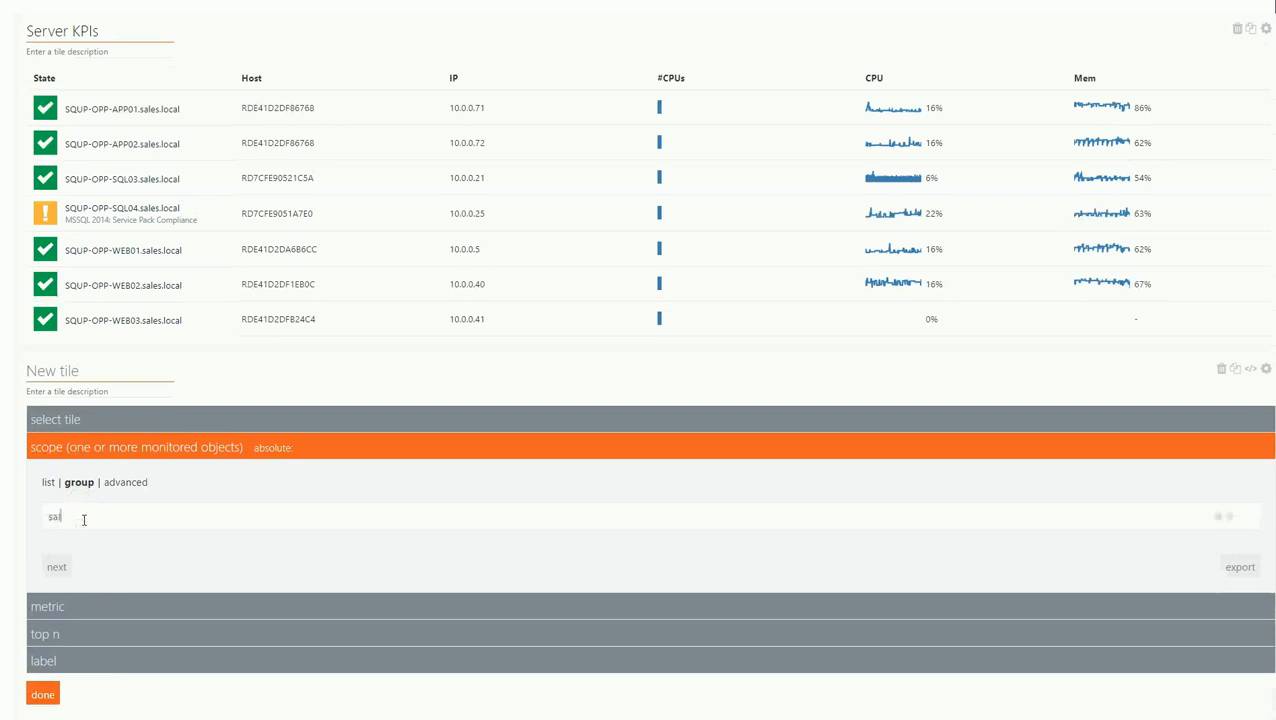
text(les app)
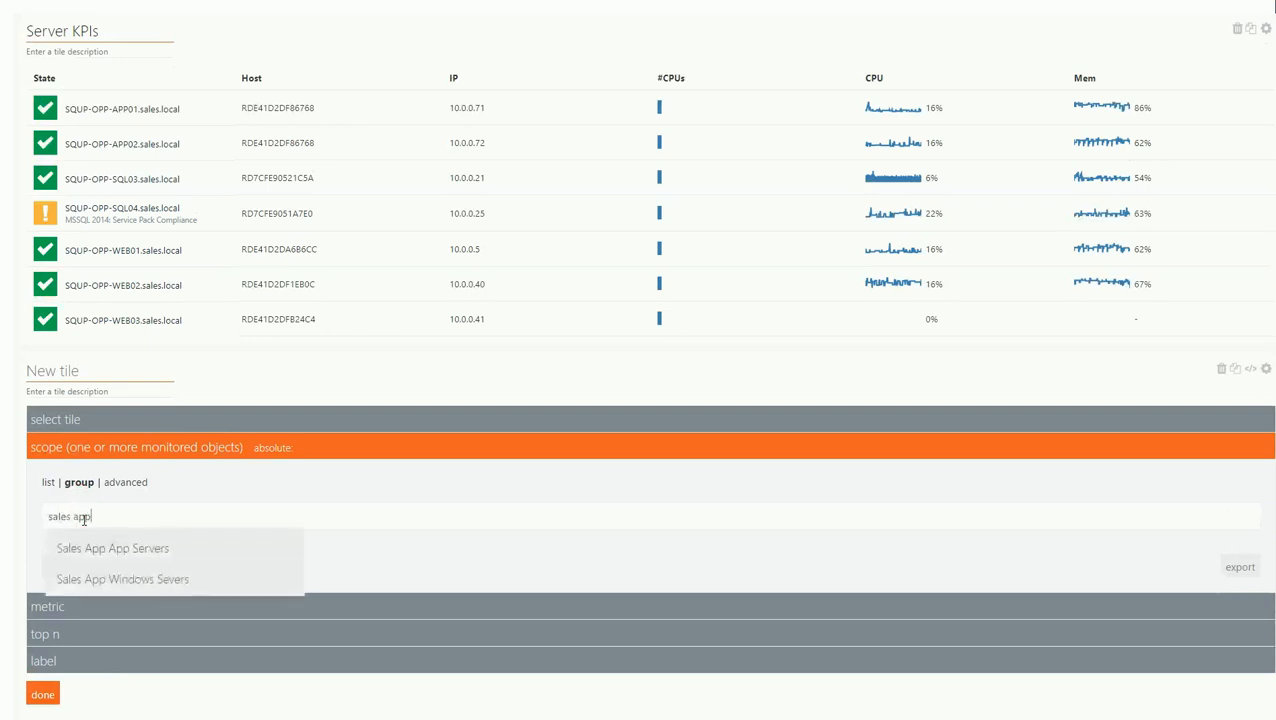
key(Down)
key(Down)
key(Return)
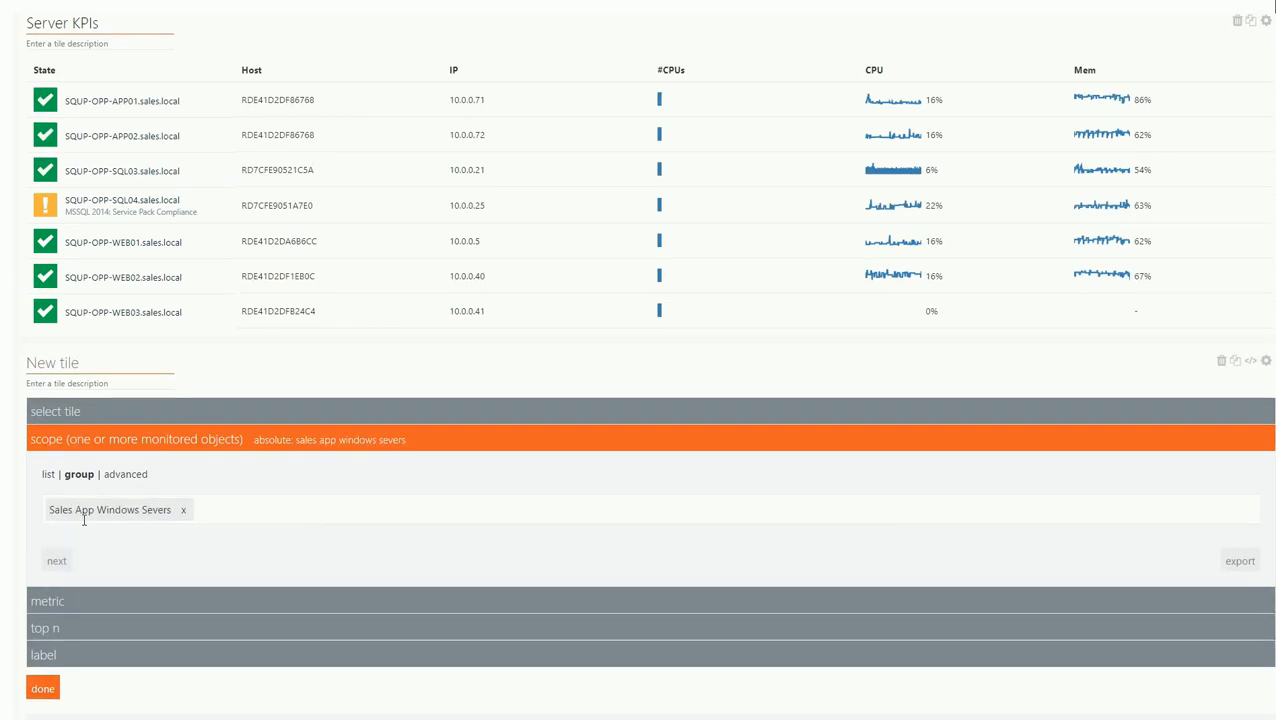
click(63, 561)
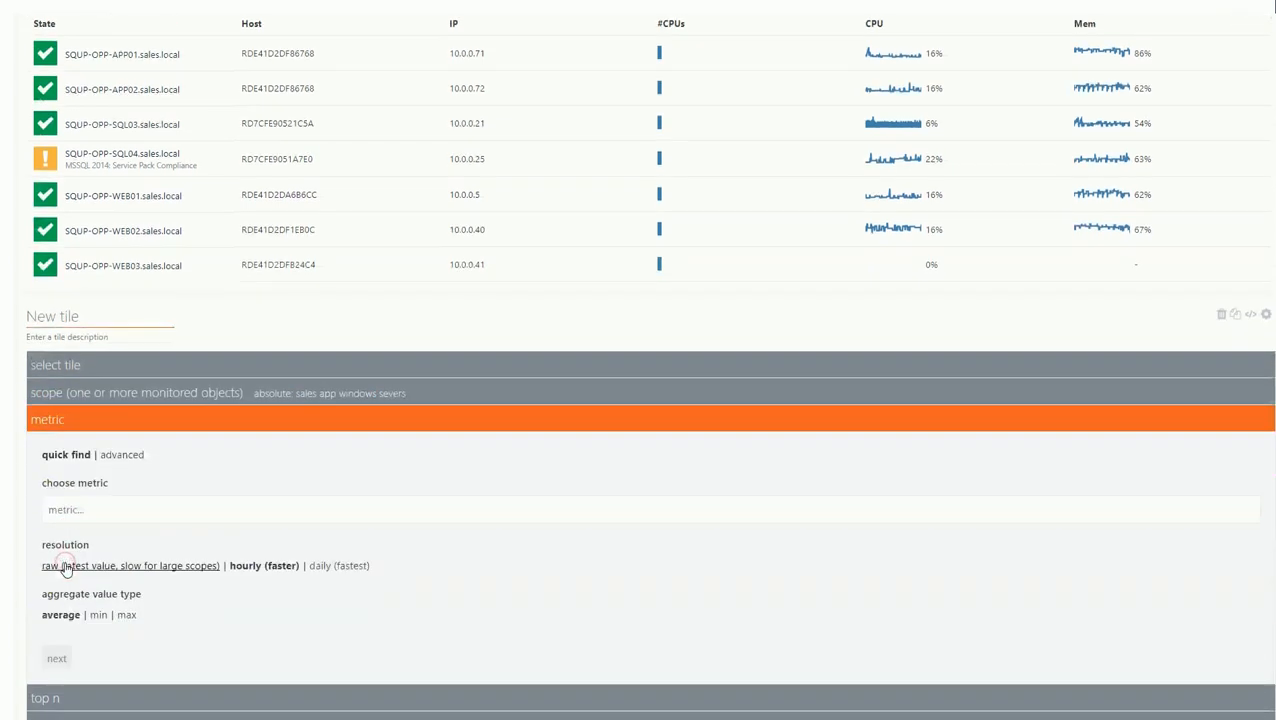
Choose LogicalDisk / % Free Space as the tile's metric, keeping hourly resolution and the average value type
click(87, 511)
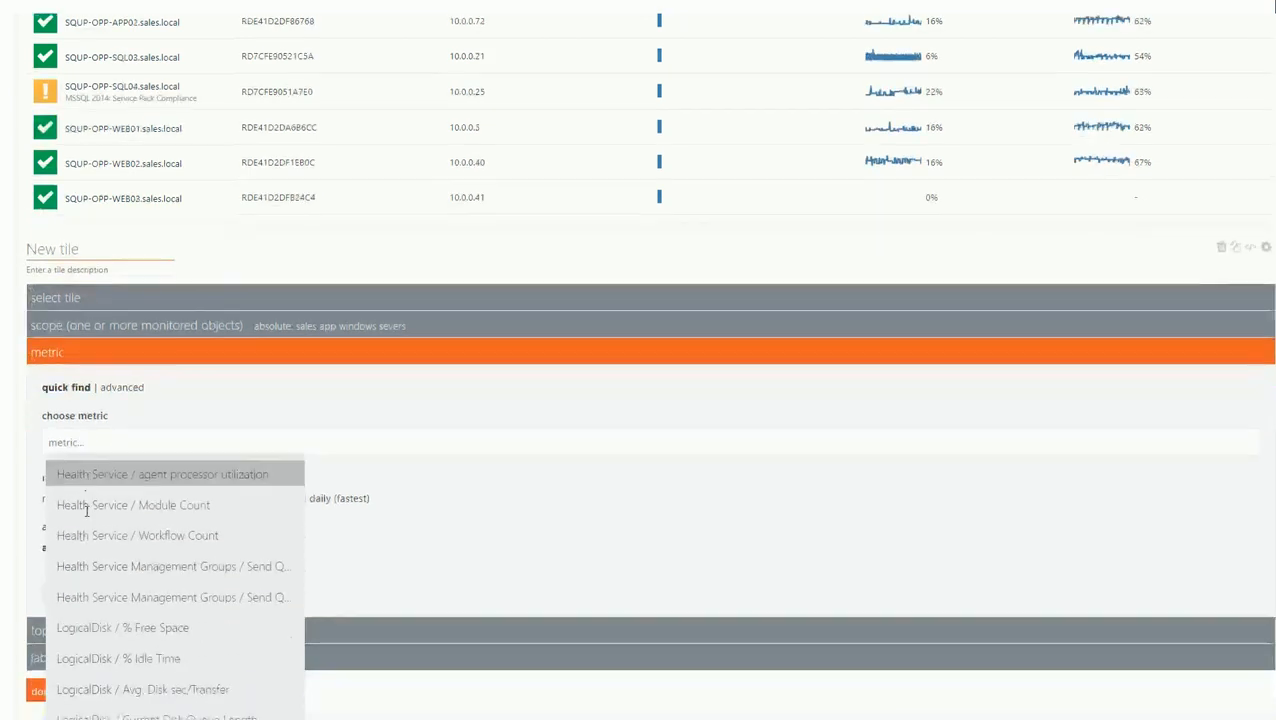
scroll(90, 520, down, 5)
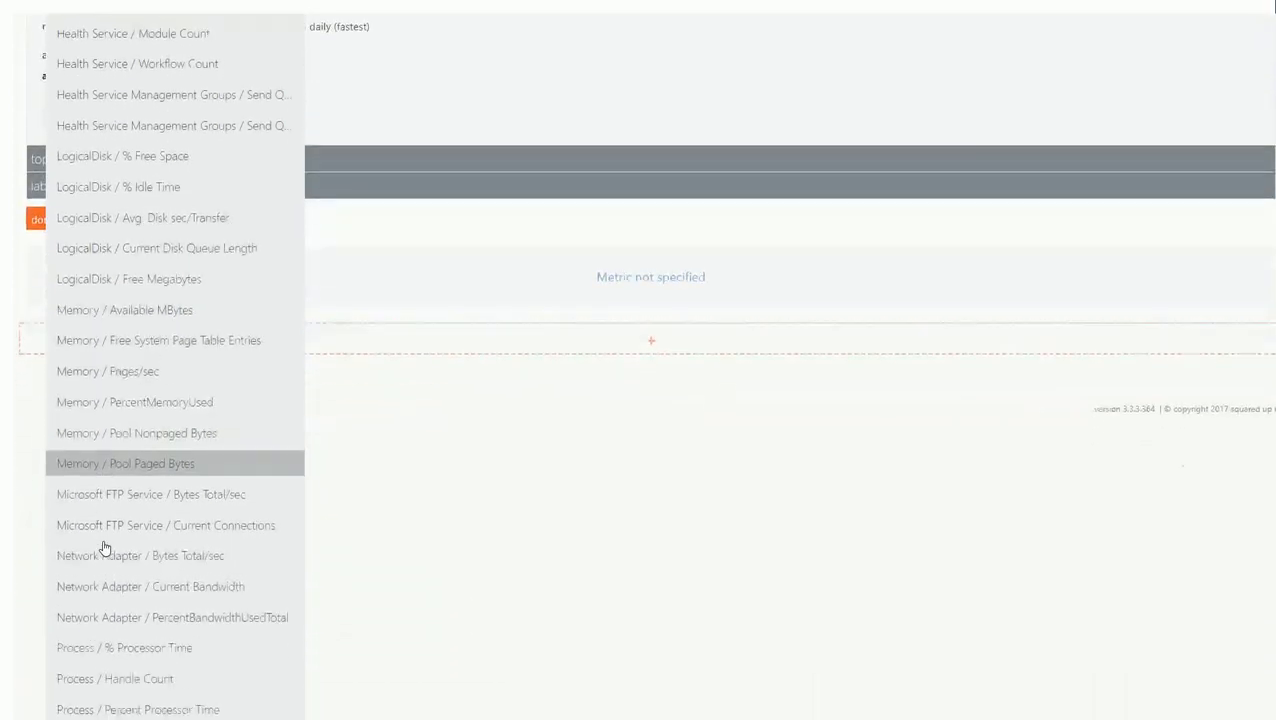
scroll(105, 547, down, 6)
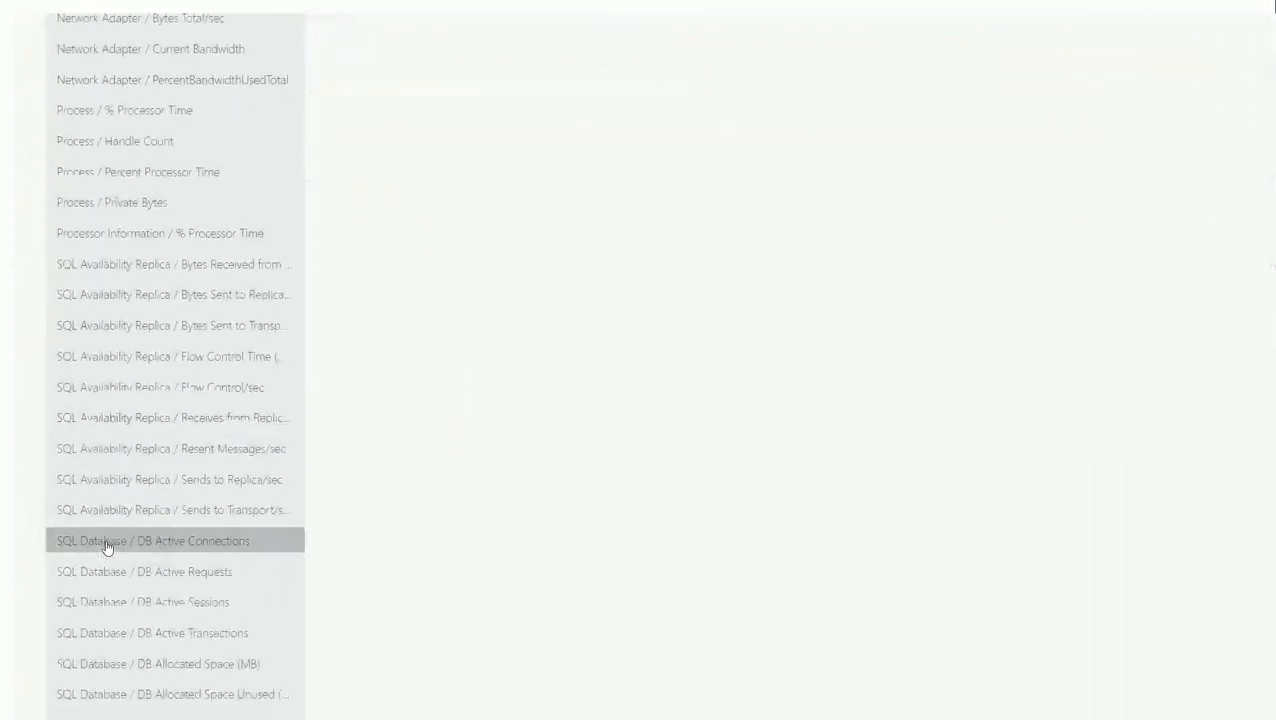
scroll(105, 547, down, 2)
scroll(107, 547, up, 5)
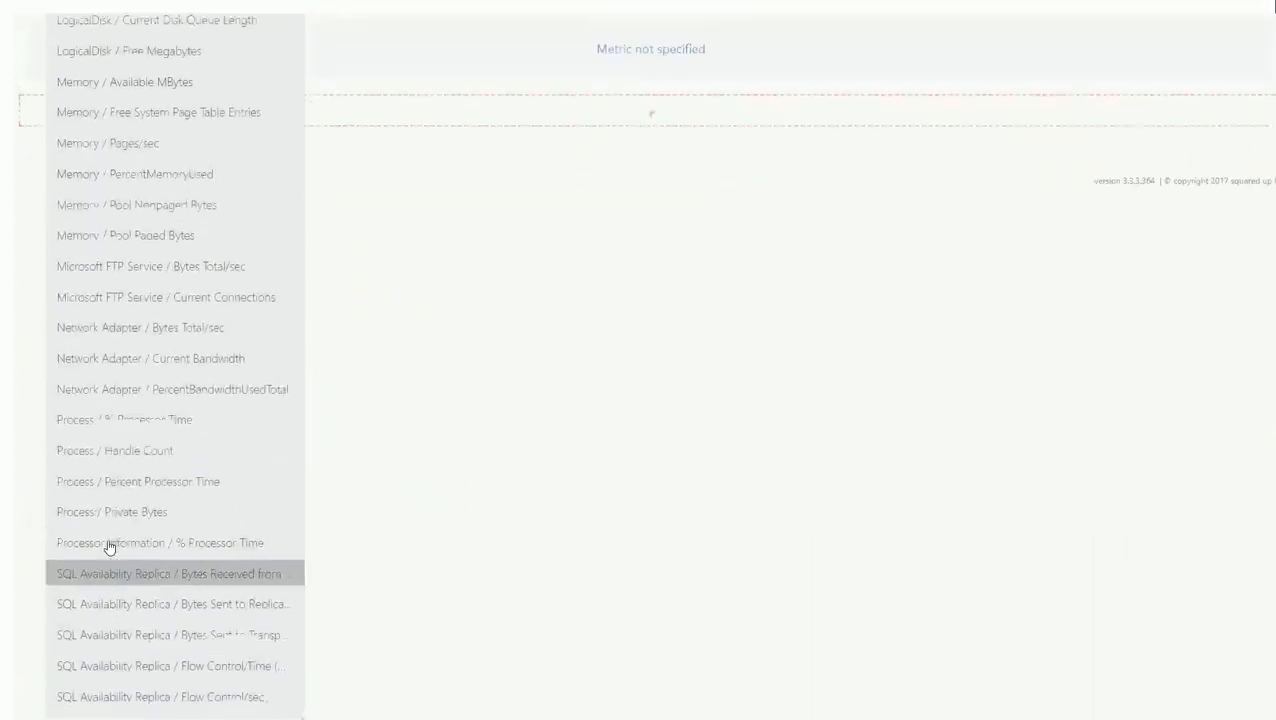
scroll(110, 547, up, 5)
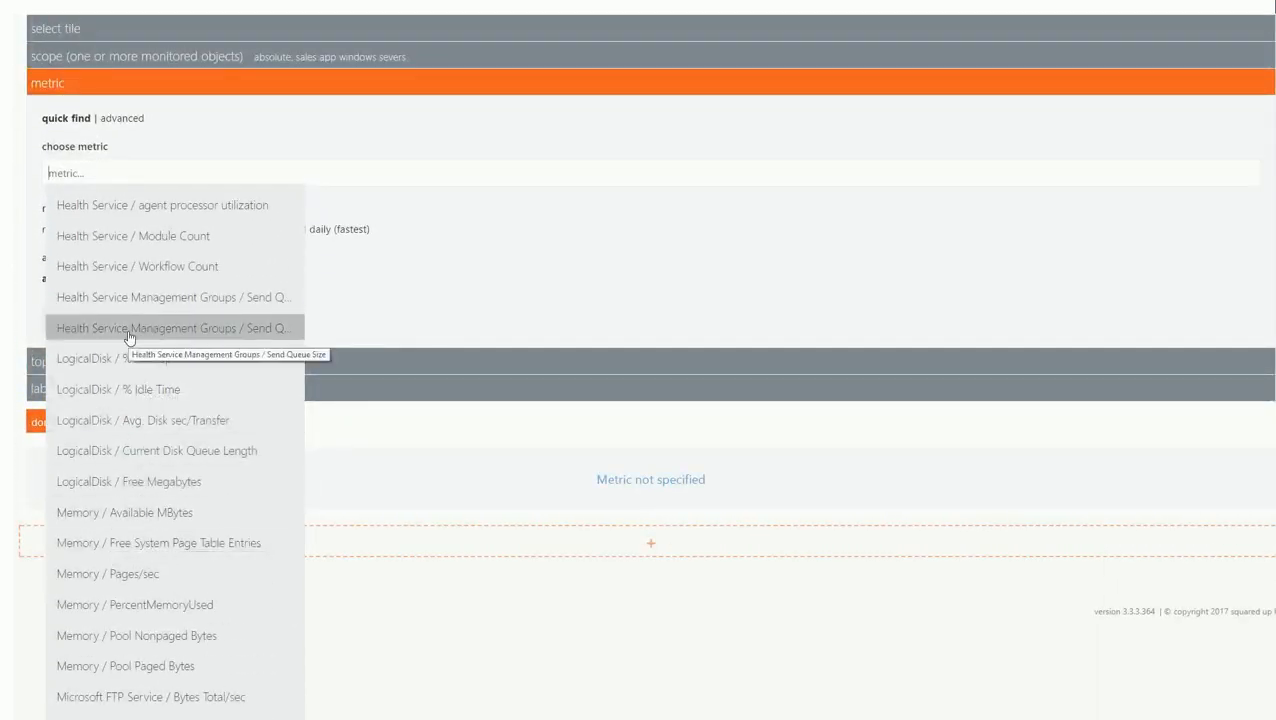
text(log)
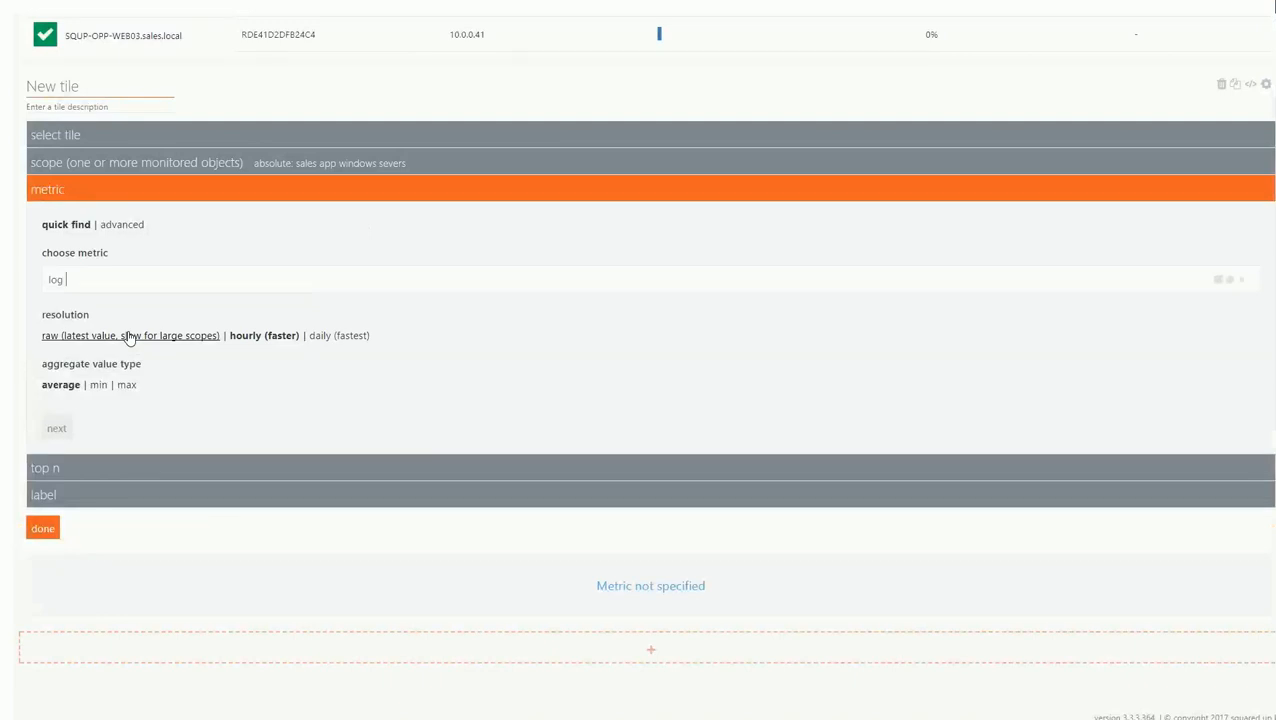
text( fre sp)
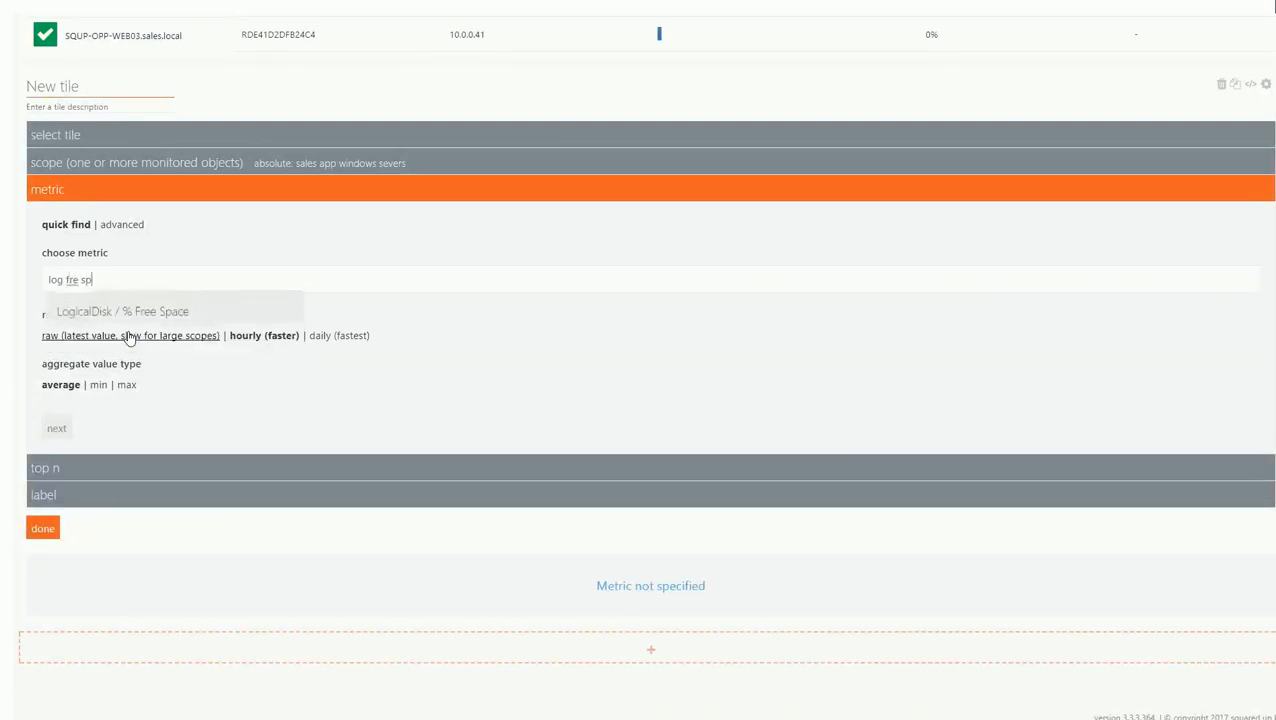
click(138, 312)
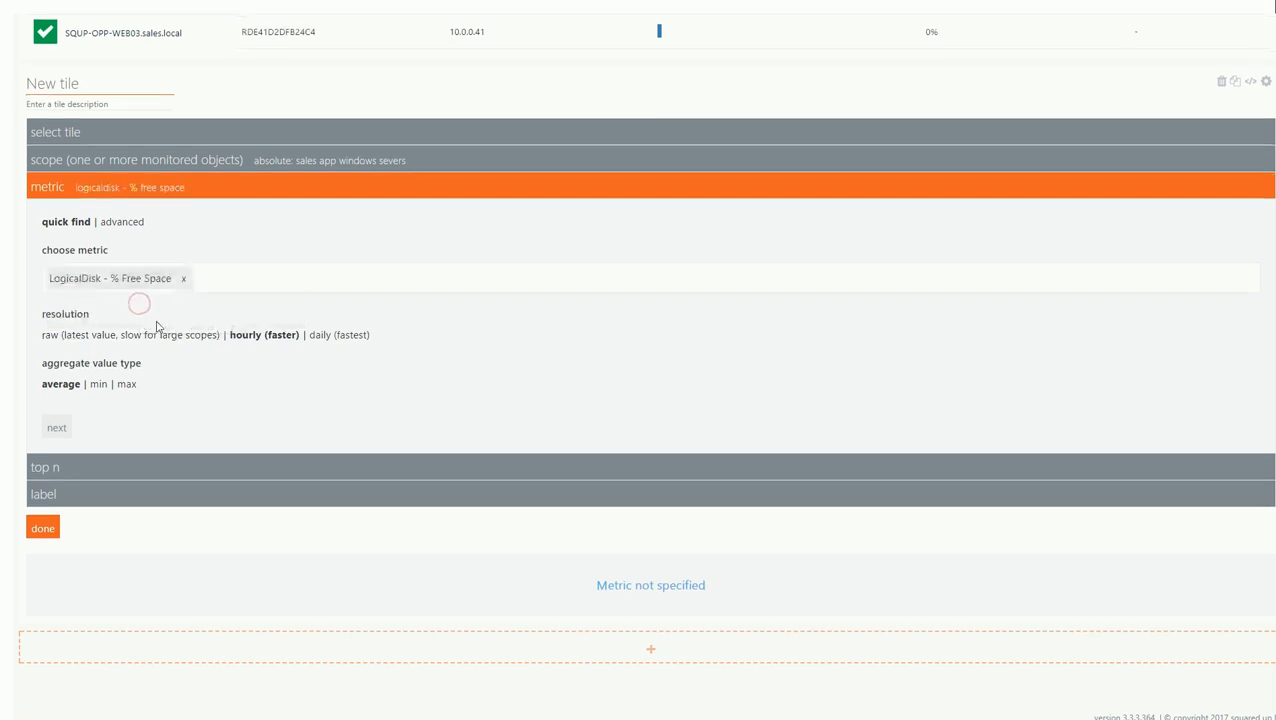
scroll(63, 456, down, 1)
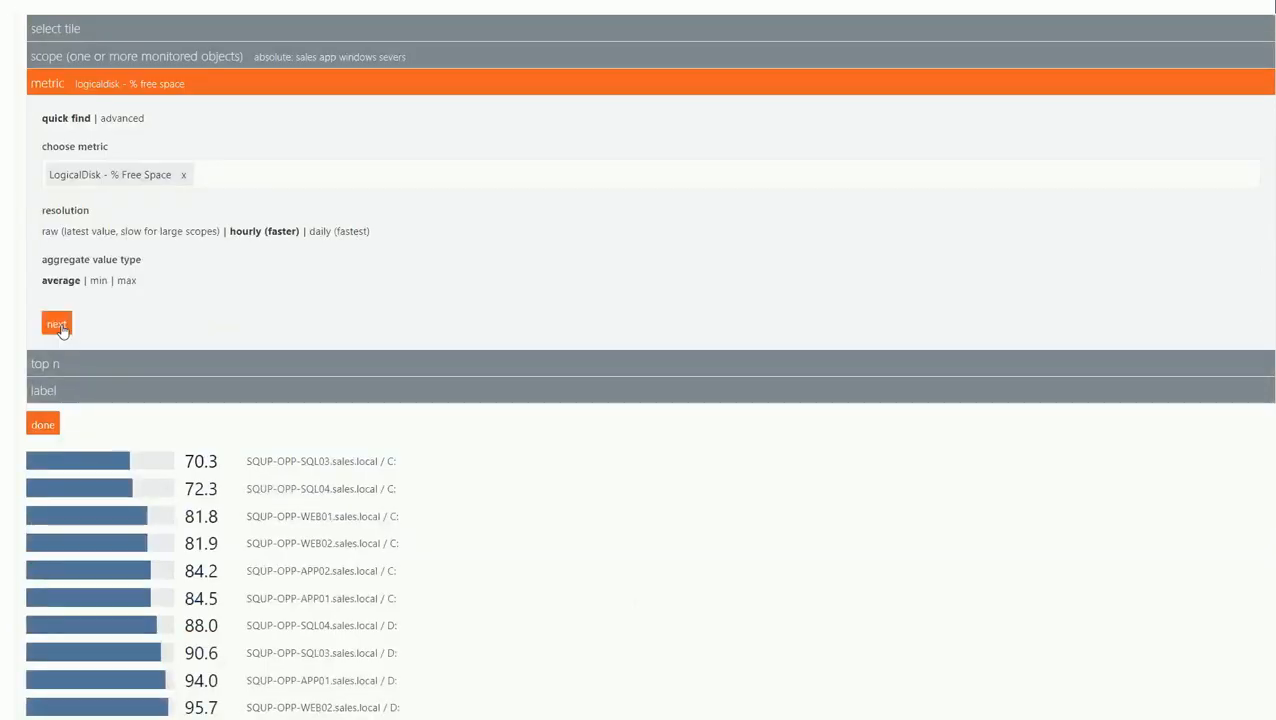
click(56, 323)
Limit the tile to the top 4 results in ascending order and finish its configuration
drag(74, 202, 42, 205)
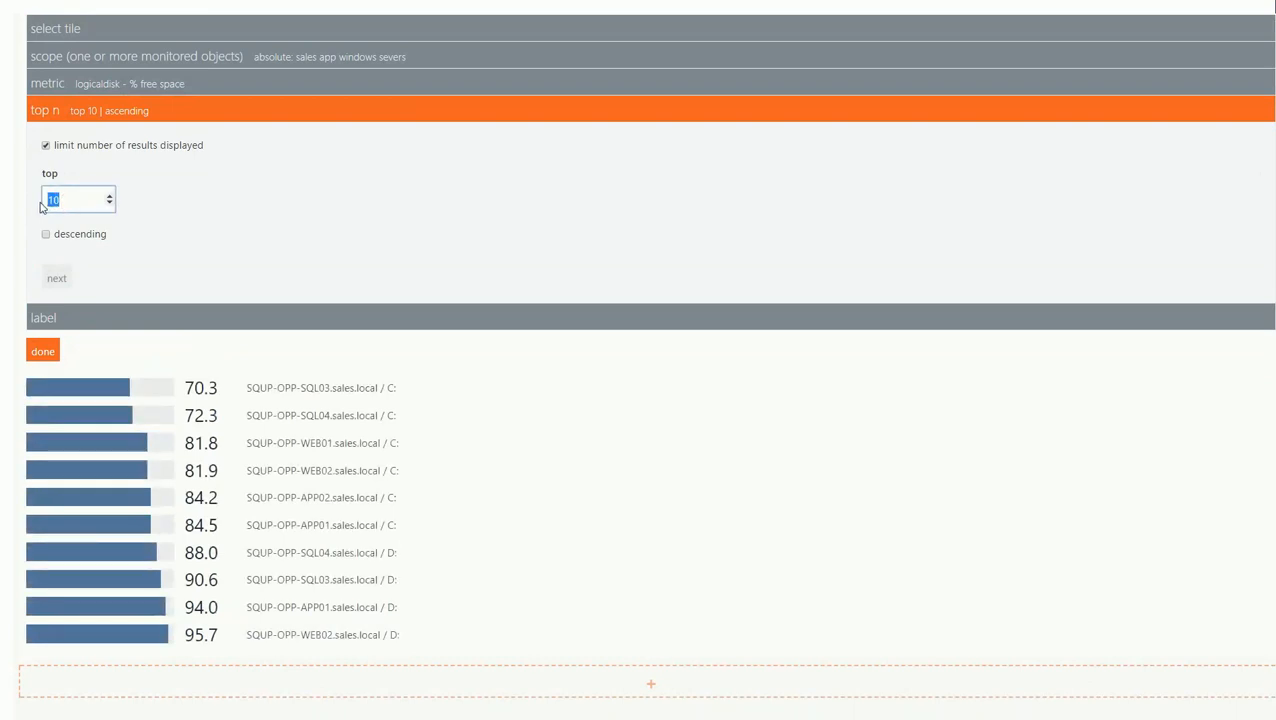
text(3)
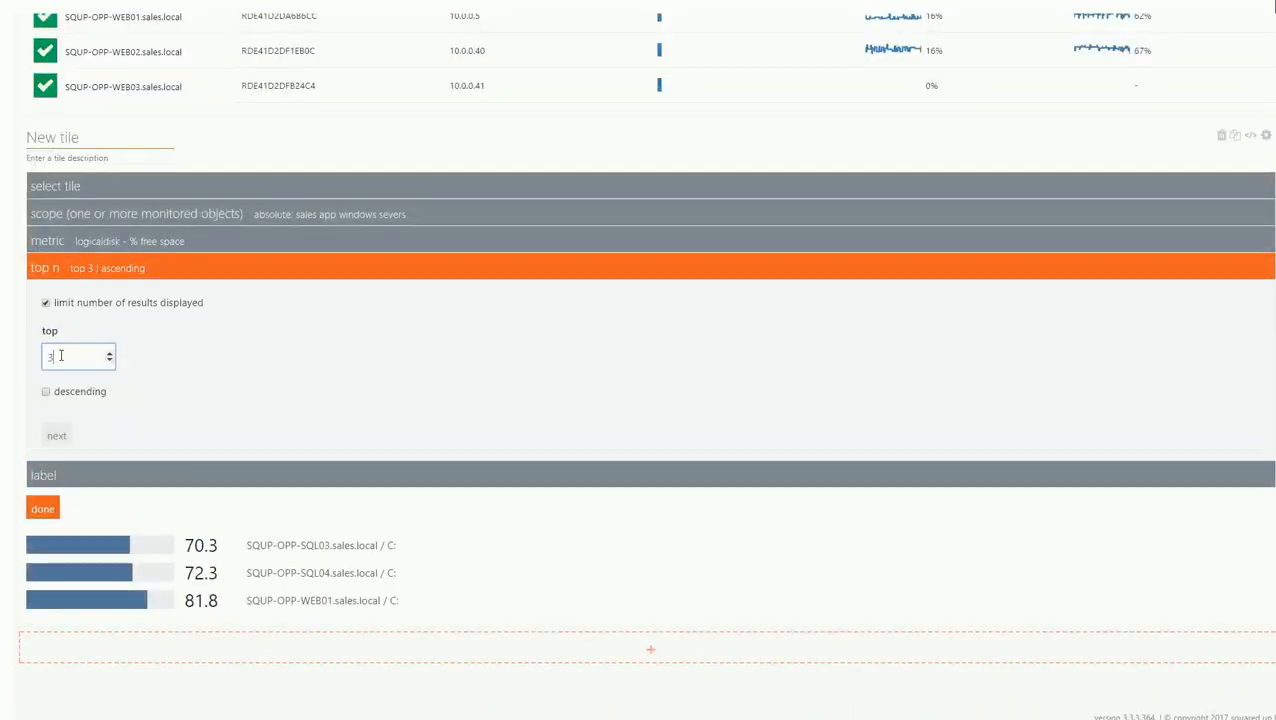
key(BackSpace)
text(4)
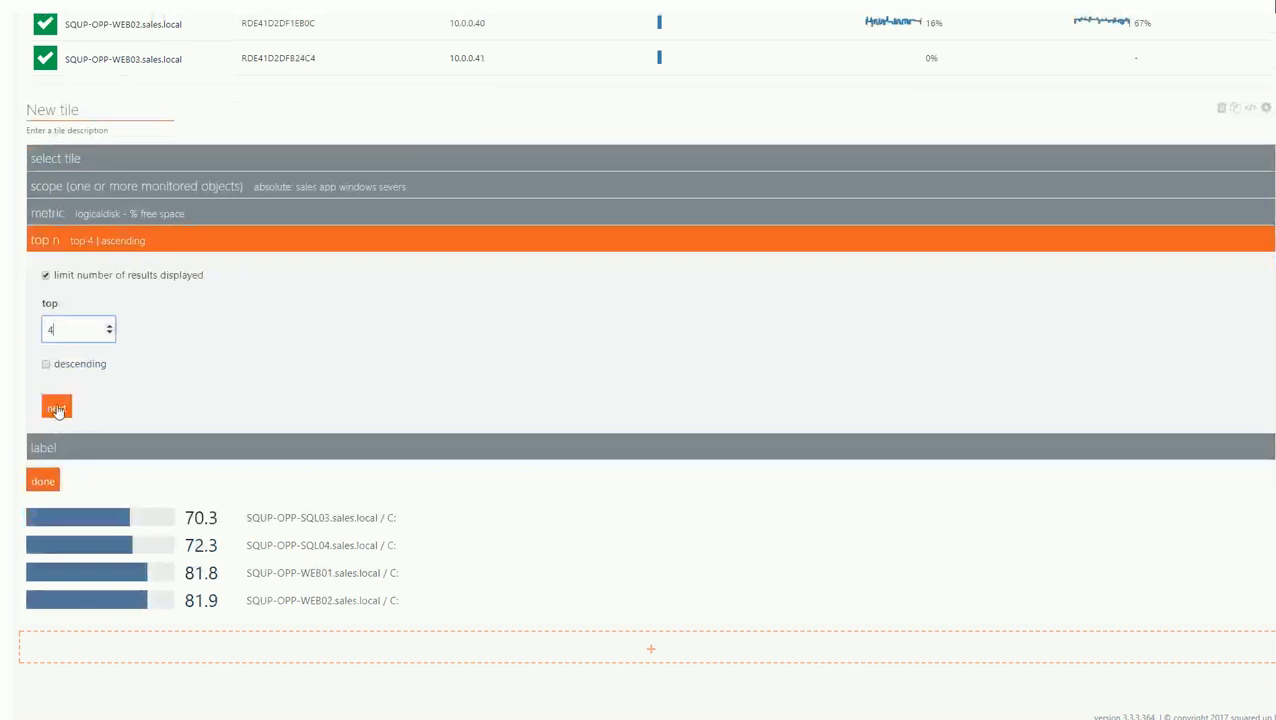
click(43, 481)
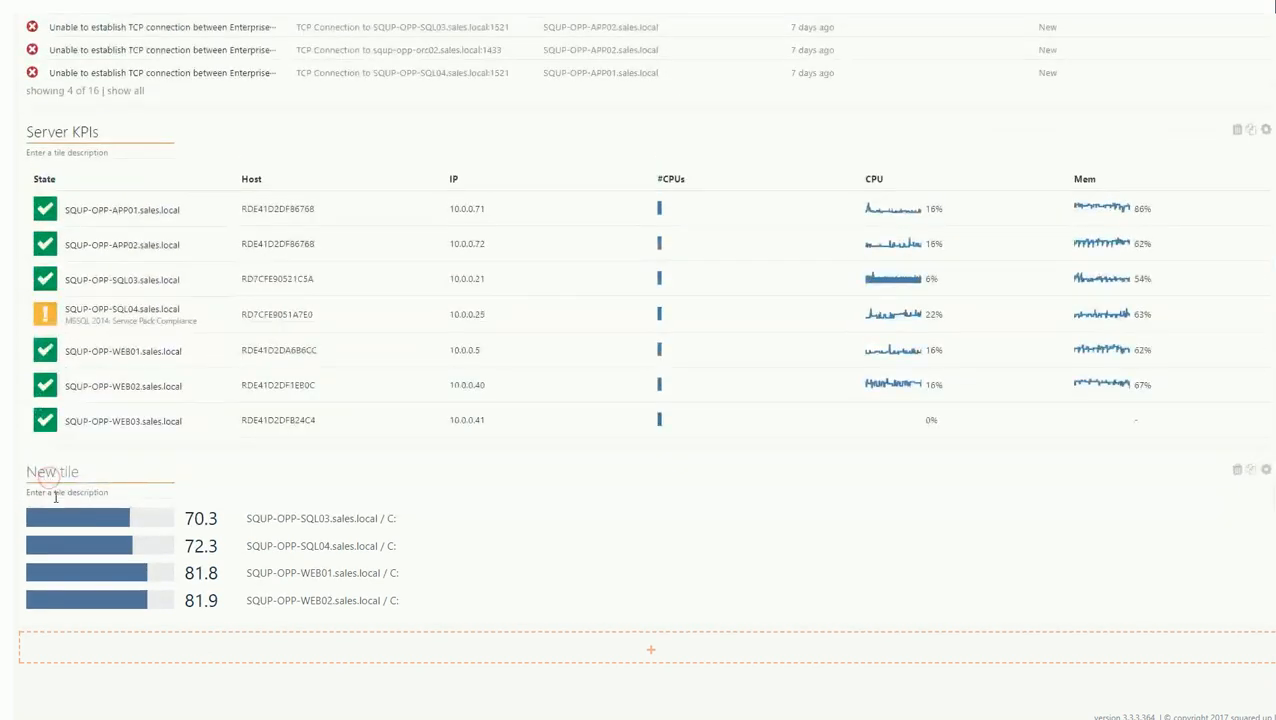
Title the finished performance bar tile "Free Disk Space"
click(74, 471)
text(Free Disk)
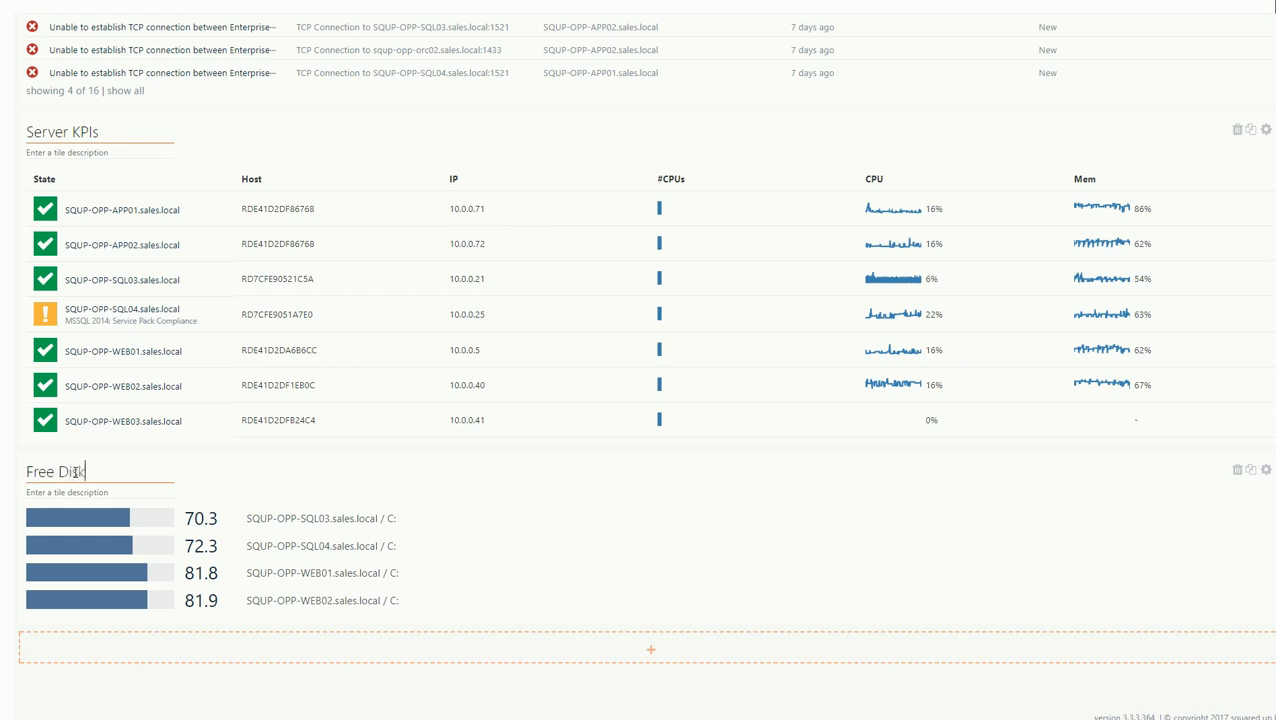
text( Space)
Add a second column beside the existing tiles and widen it to about two fifths of the dashboard
scroll(620, 378, up, 1)
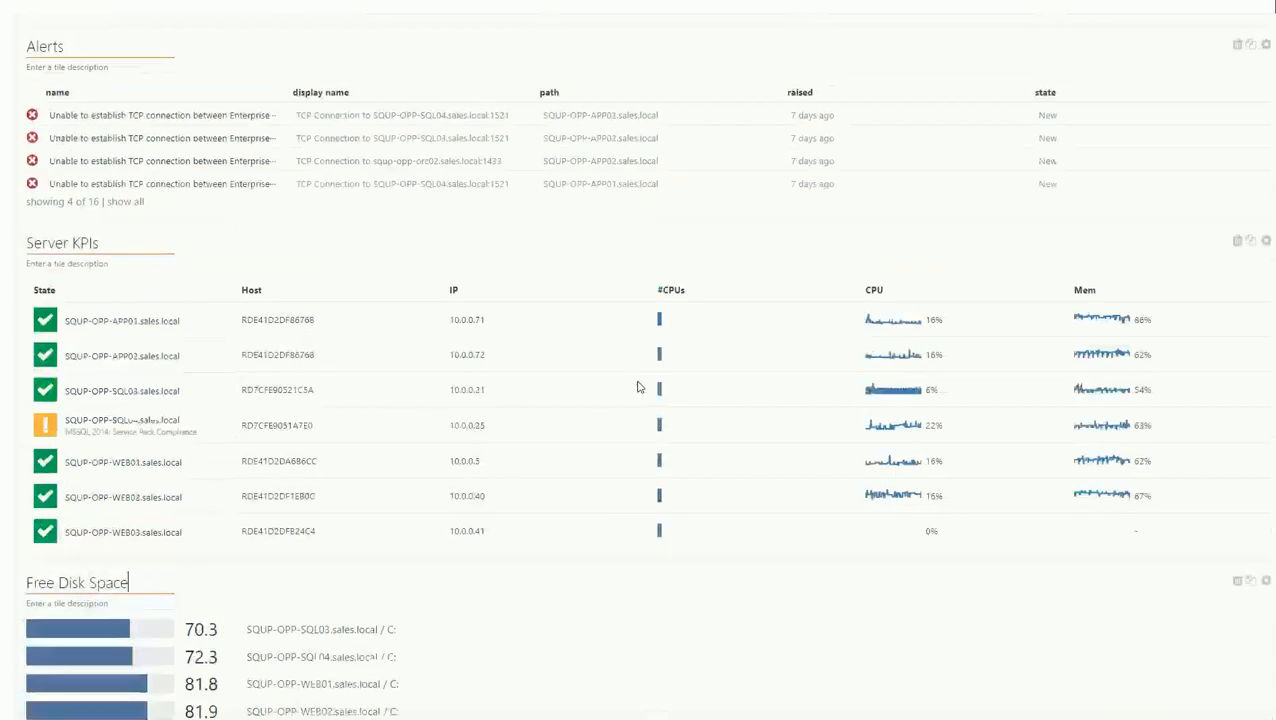
scroll(640, 386, up, 3)
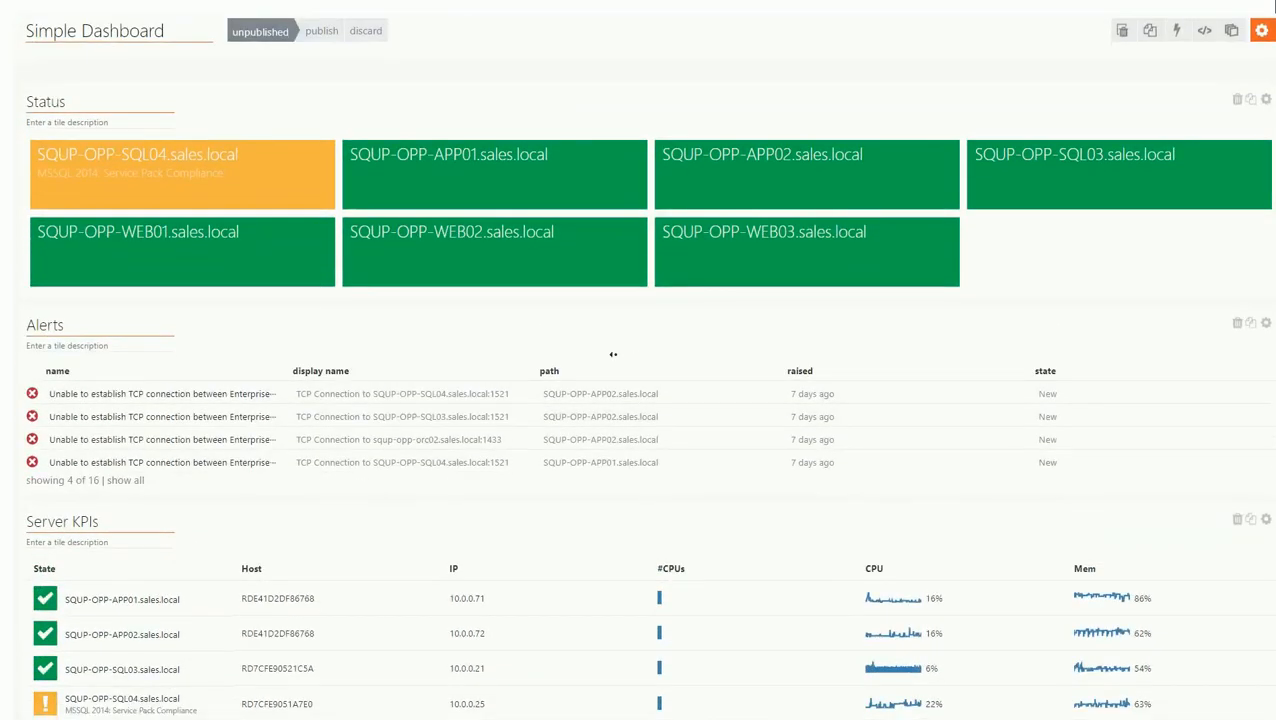
scroll(613, 354, down, 3)
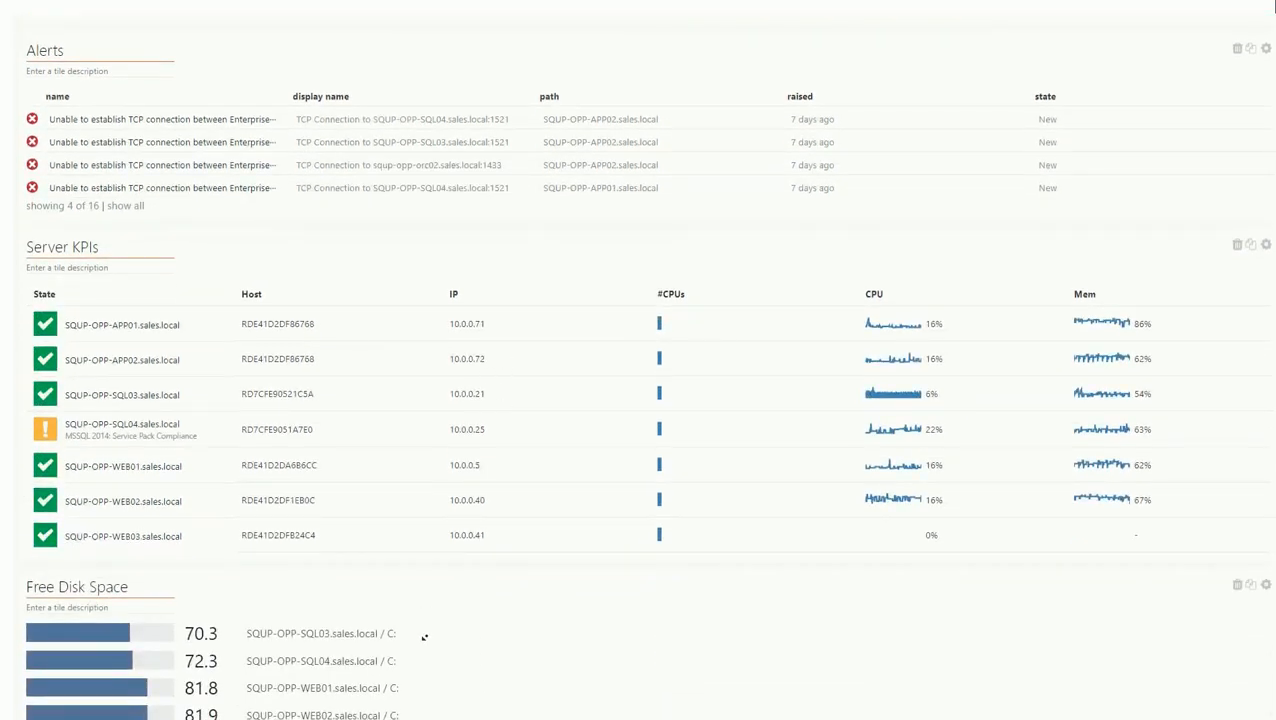
scroll(490, 563, up, 3)
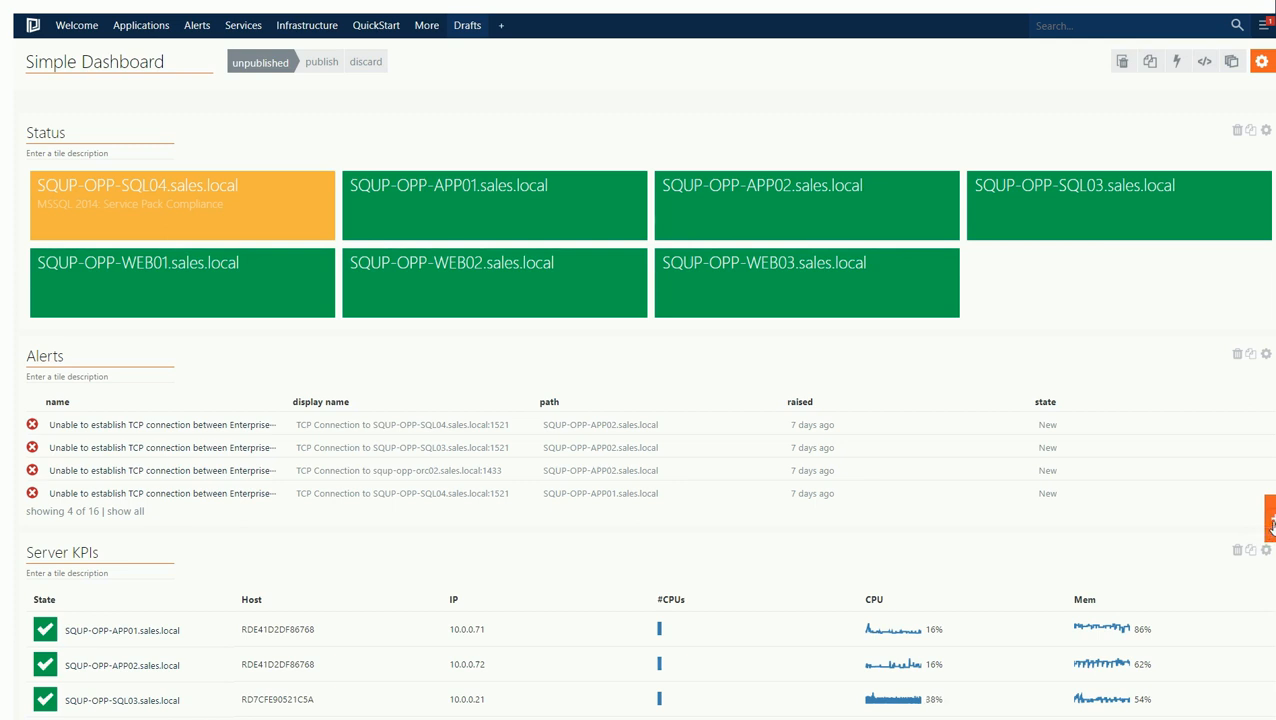
click(1270, 522)
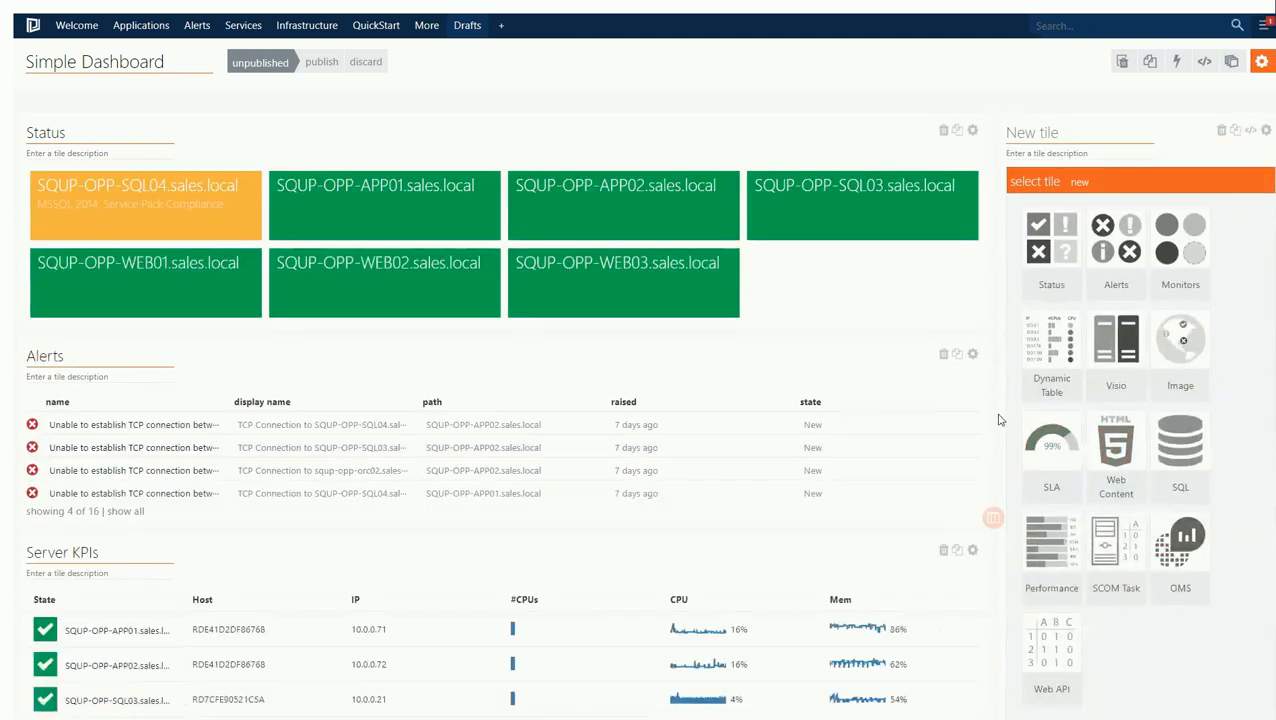
drag(993, 535, 758, 555)
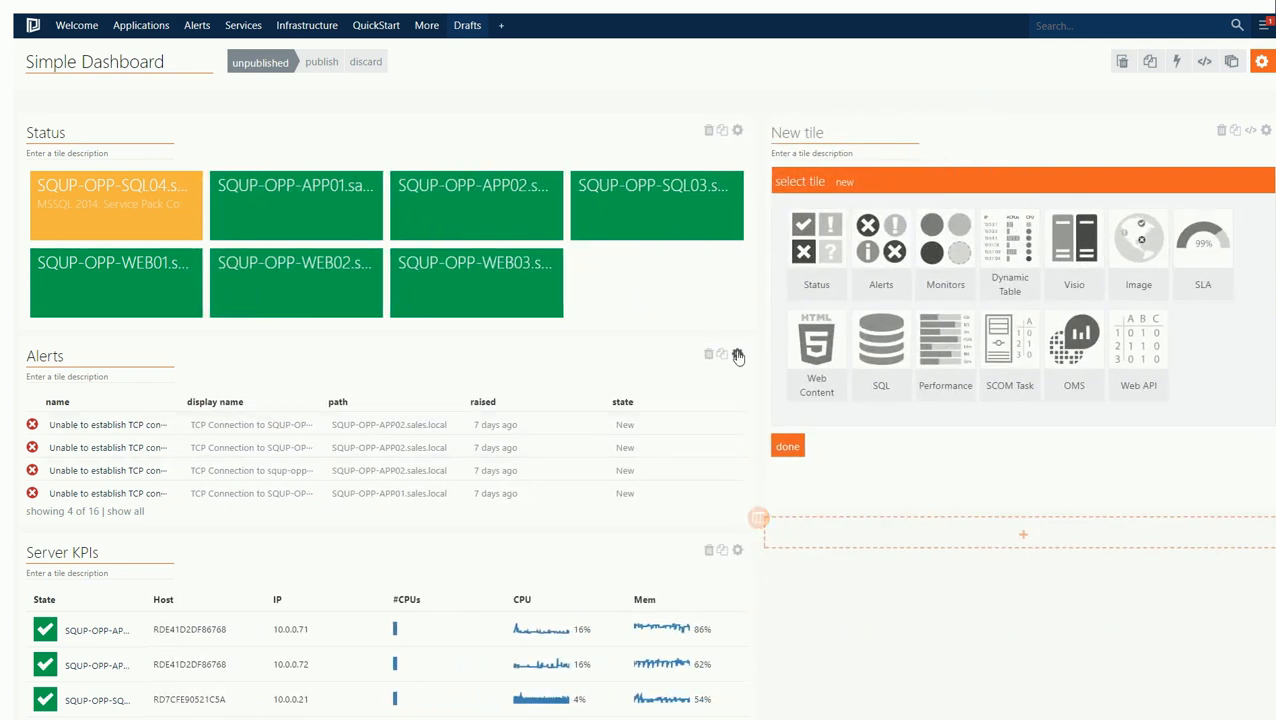
Move the Alerts and Free Disk Space tiles into the second column and delete the empty new tile
drag(737, 355, 930, 340)
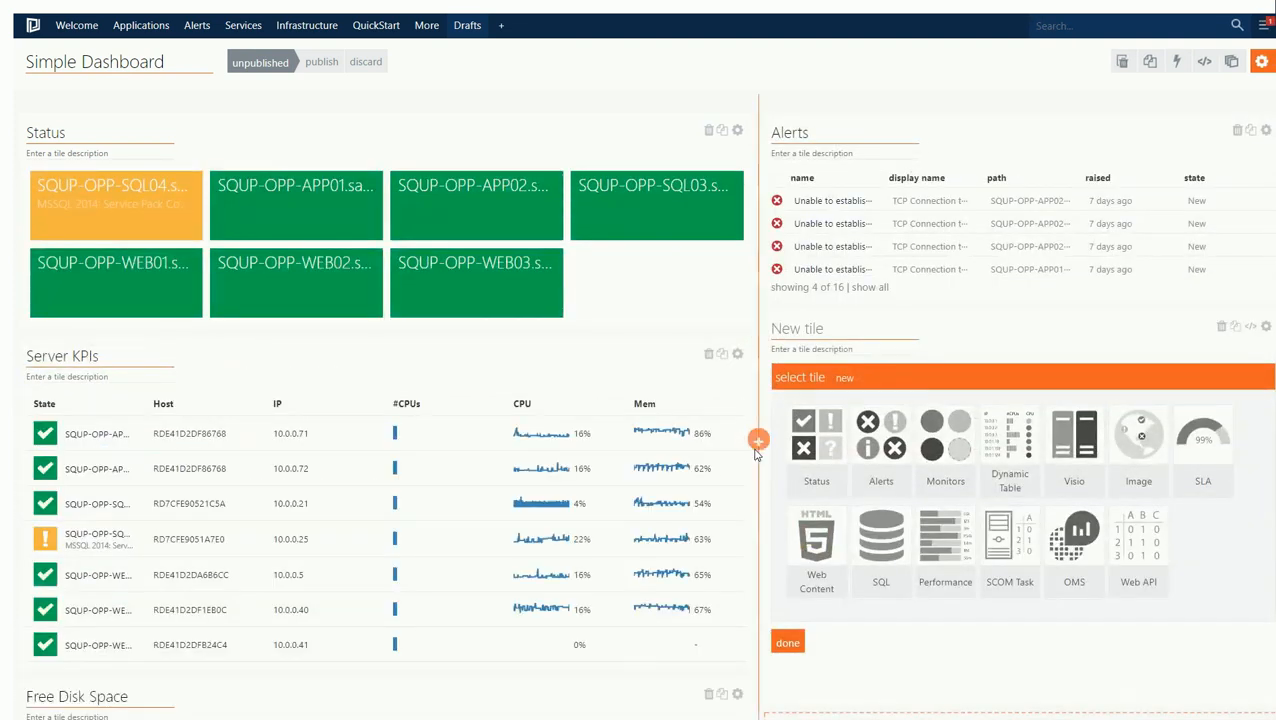
drag(737, 693, 1023, 464)
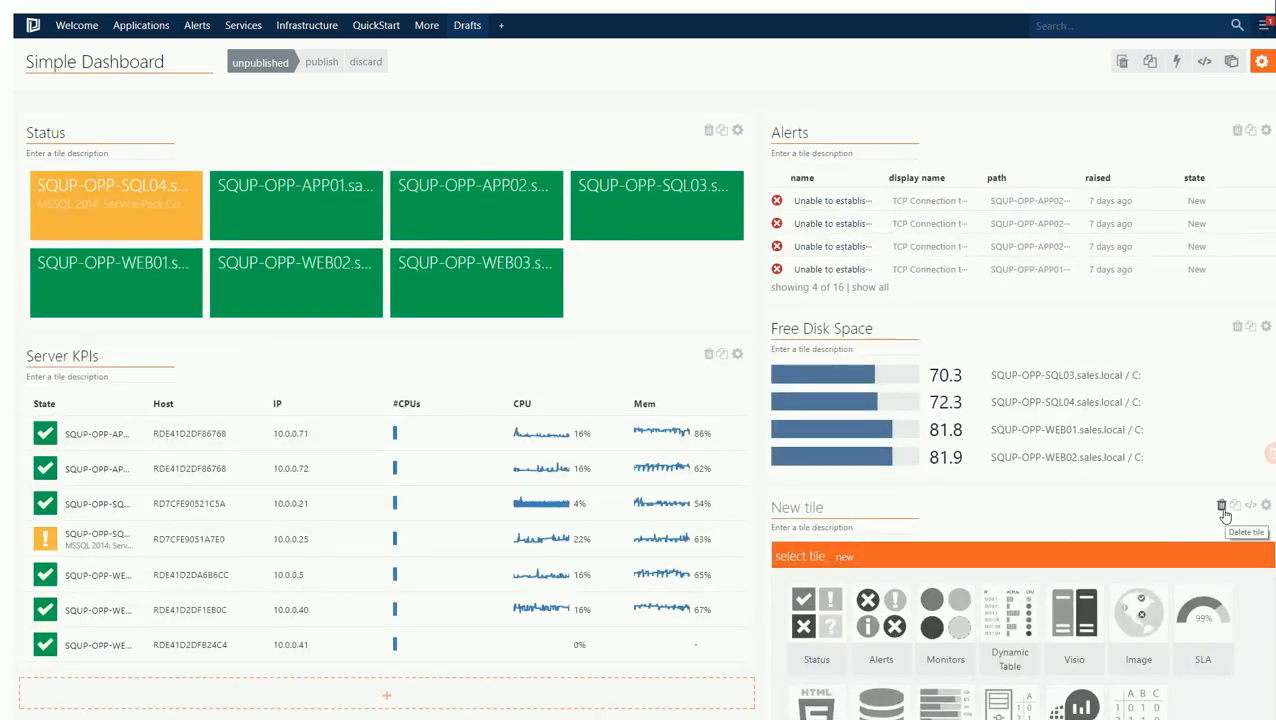
click(1221, 507)
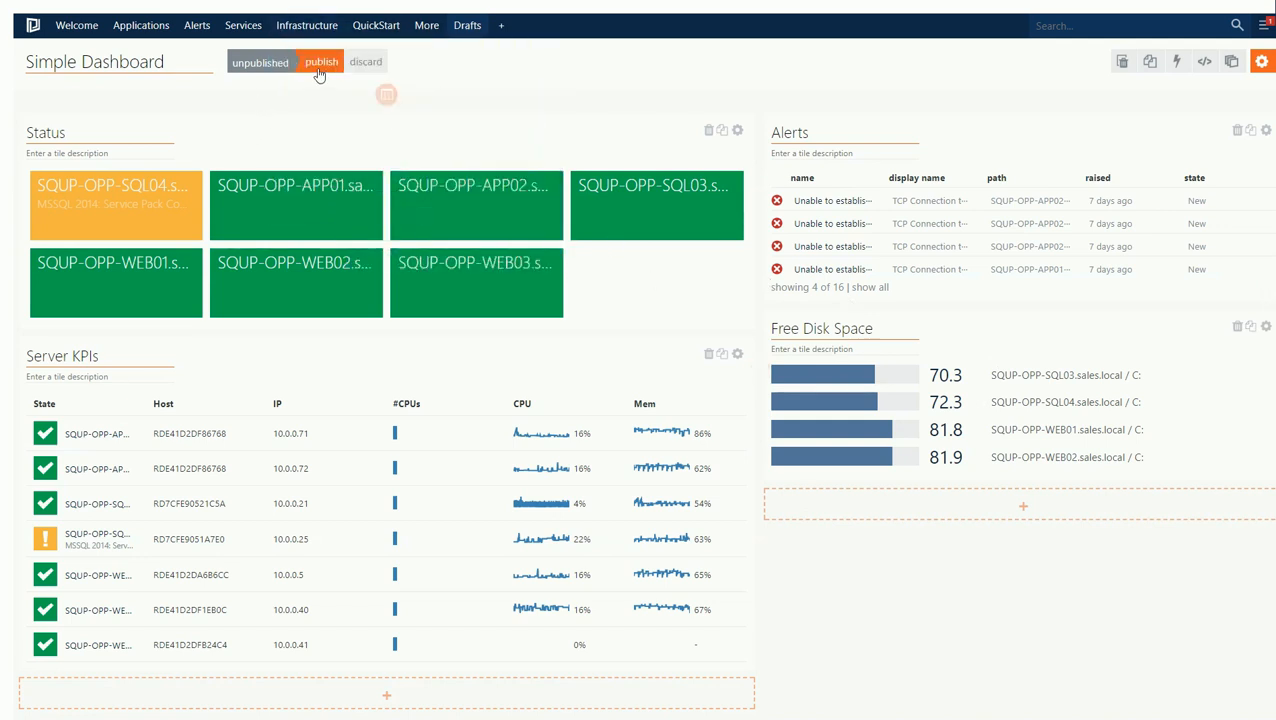
Publish the Simple Dashboard with the option to add it to the navigation bar
click(319, 63)
click(148, 152)
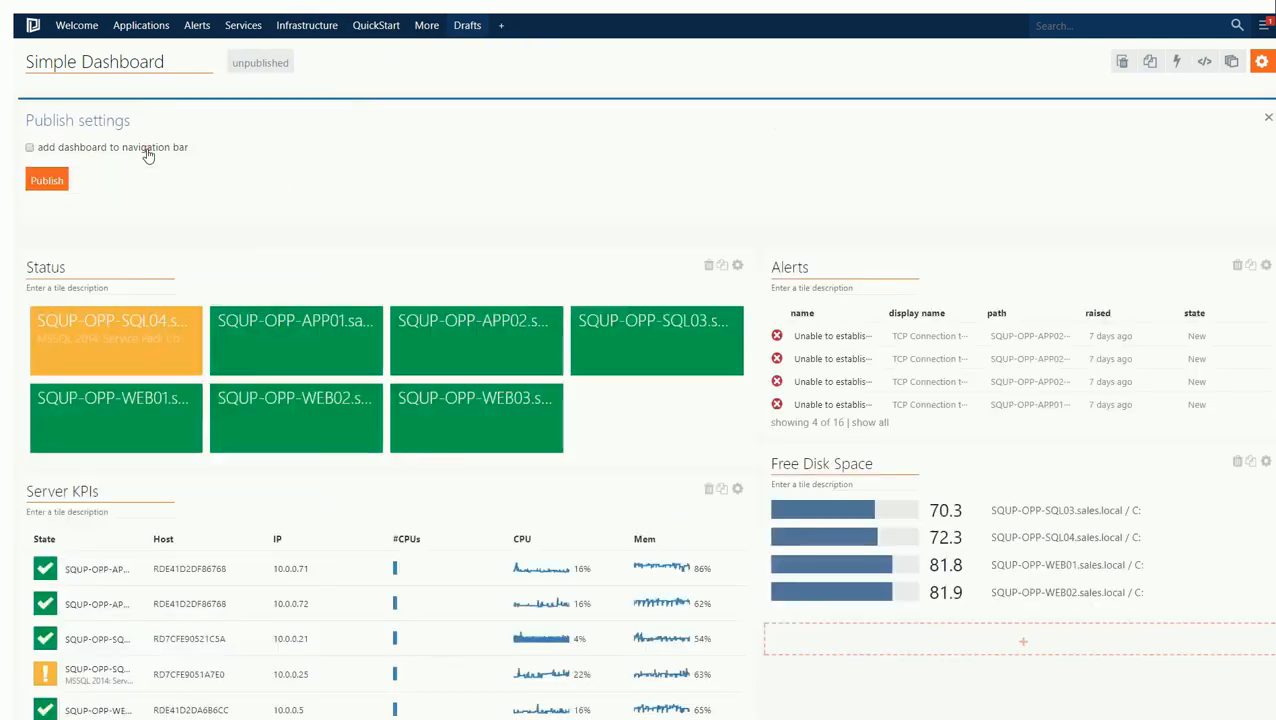
click(42, 181)
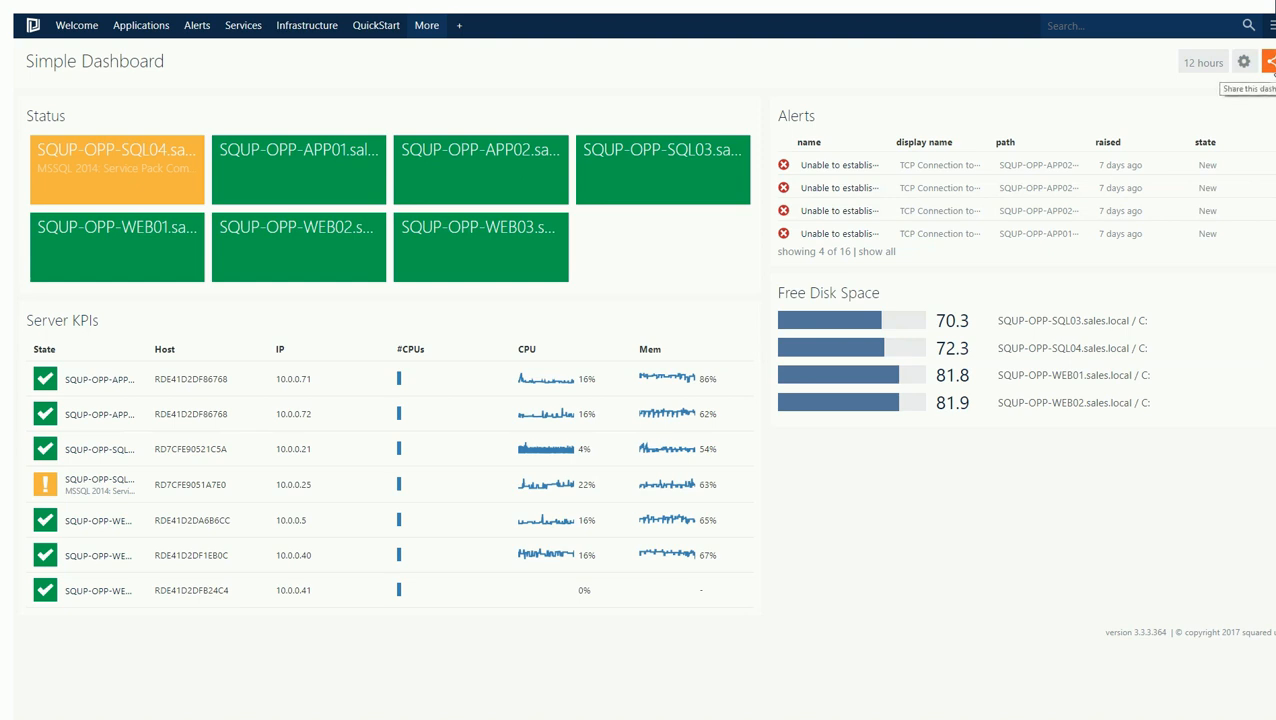
Generate a sharing link for the dashboard with Open Access mode and the Embed view option
click(1270, 63)
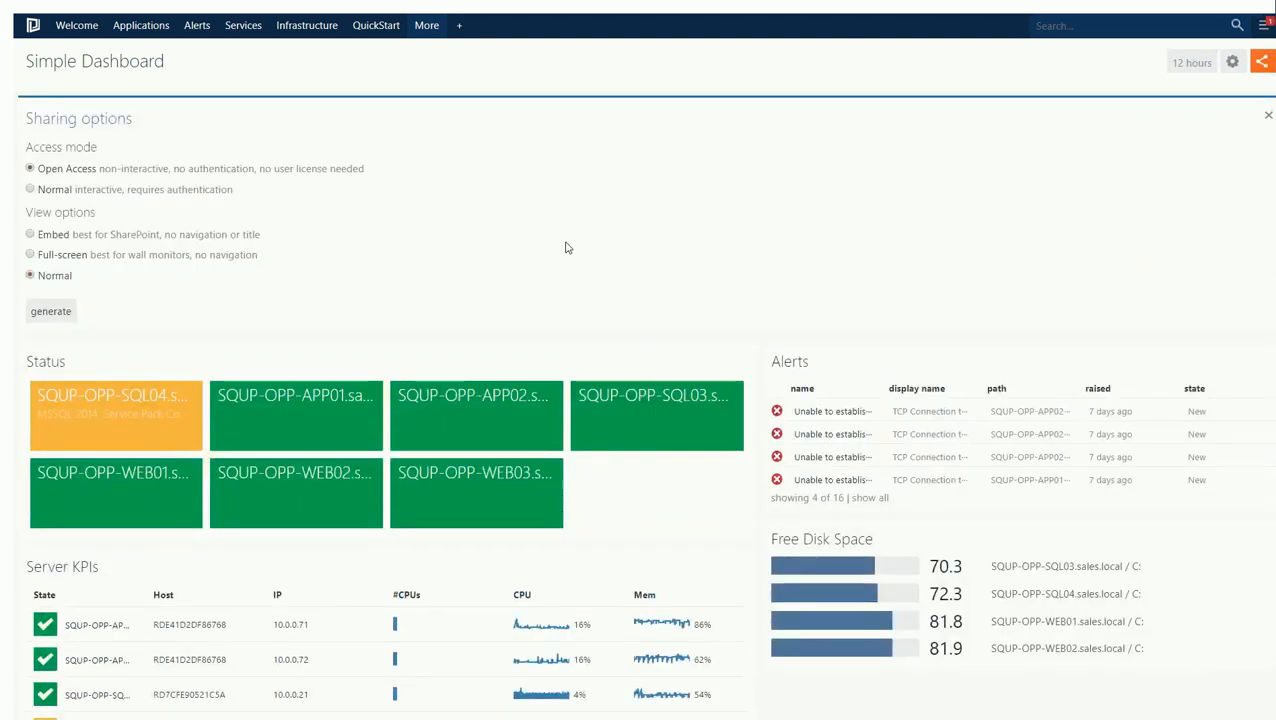
drag(365, 172, 97, 172)
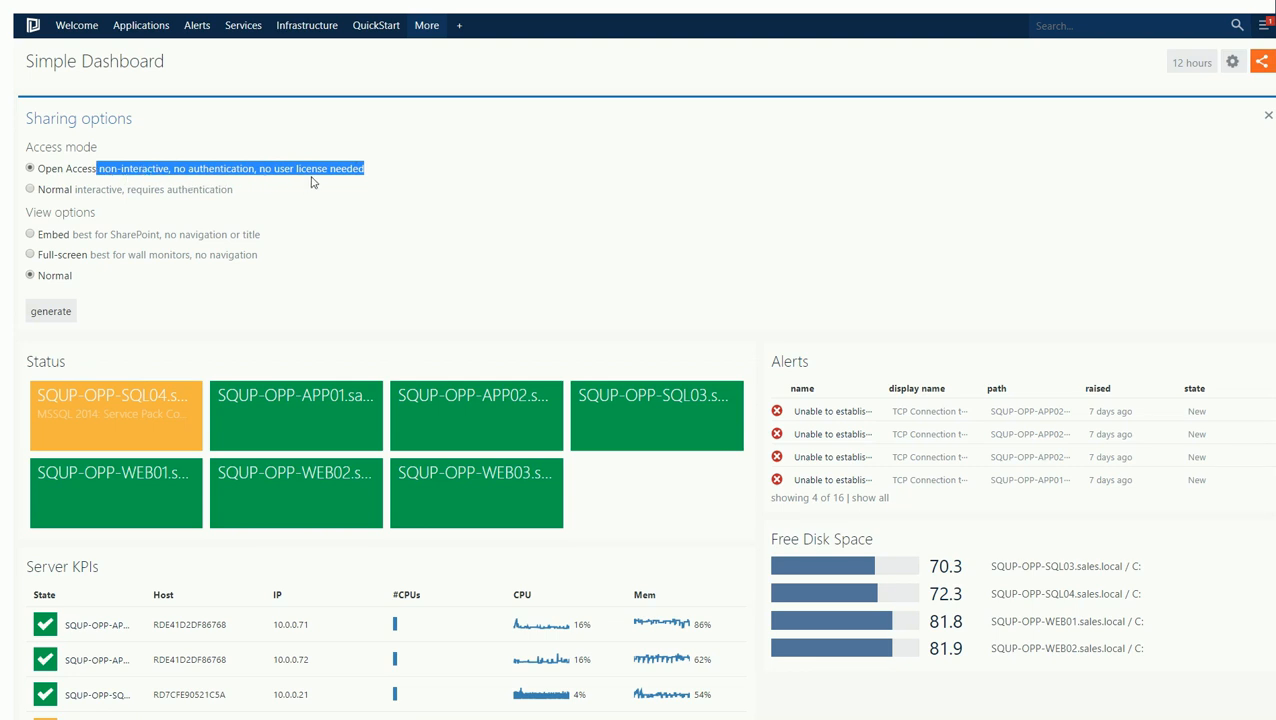
click(56, 238)
click(56, 236)
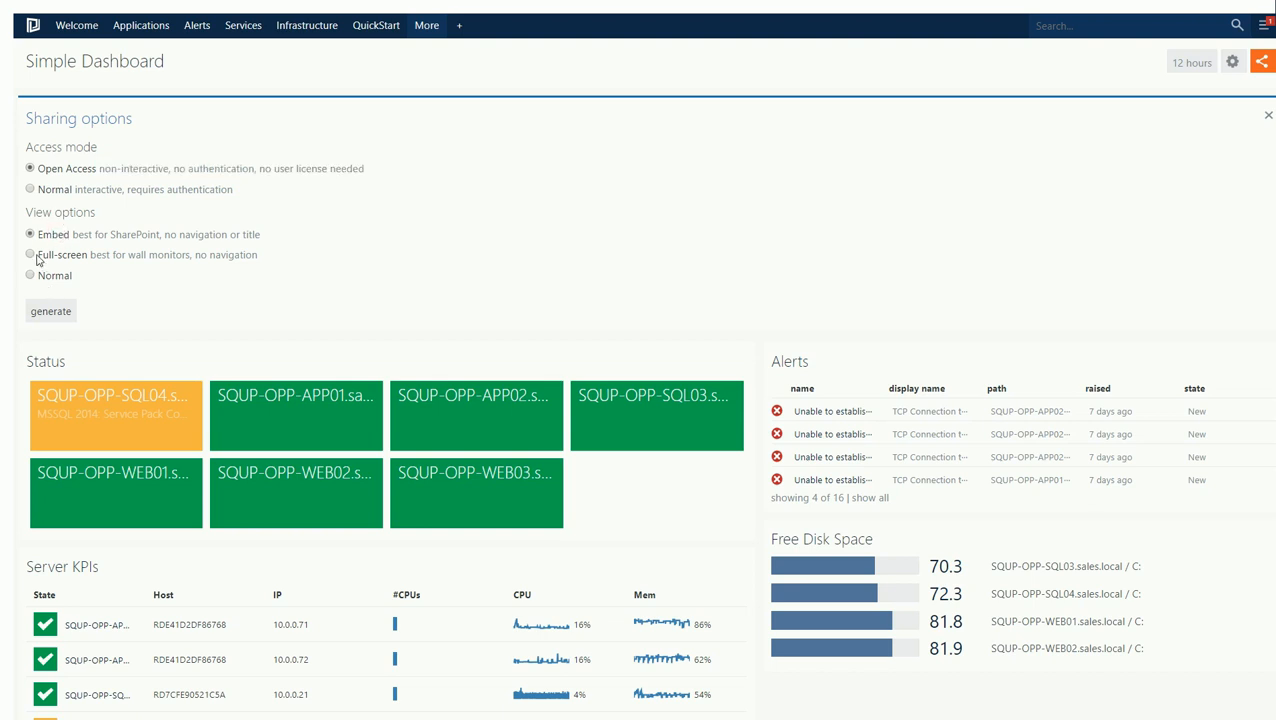
click(57, 316)
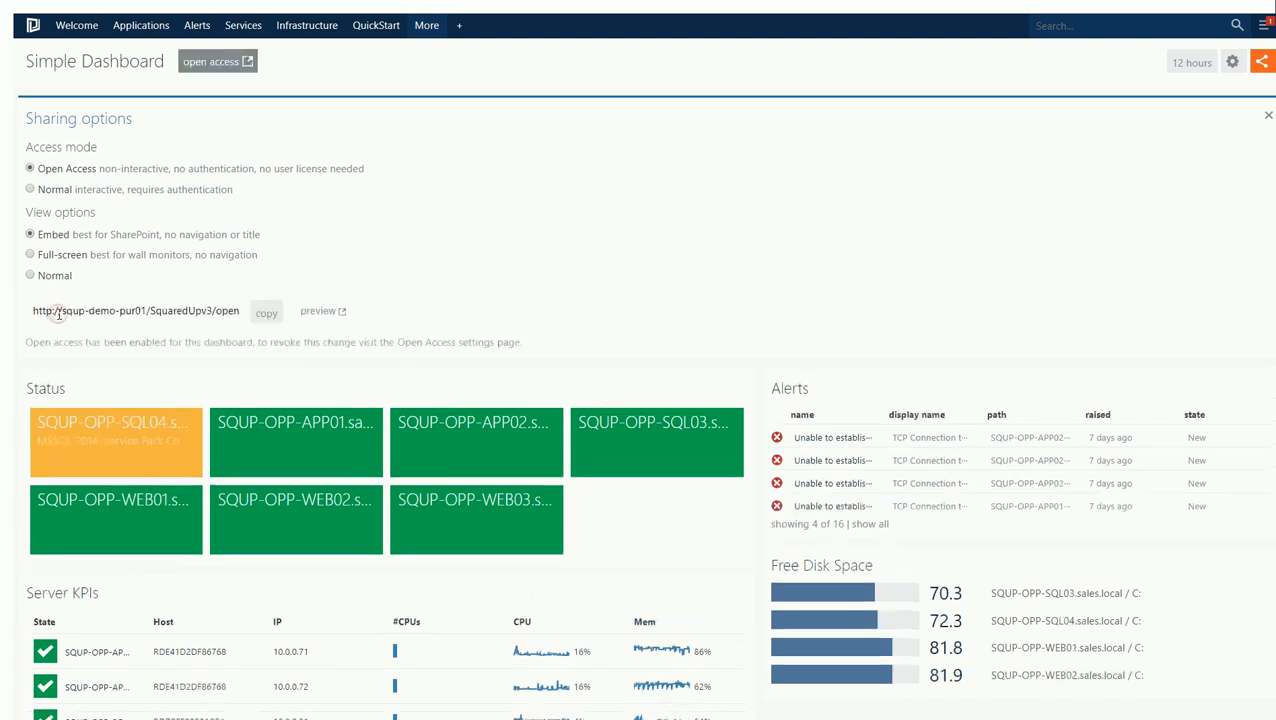
Preview the shared dashboard, test whether its tiles respond to interaction, and close the preview and sharing options
click(320, 312)
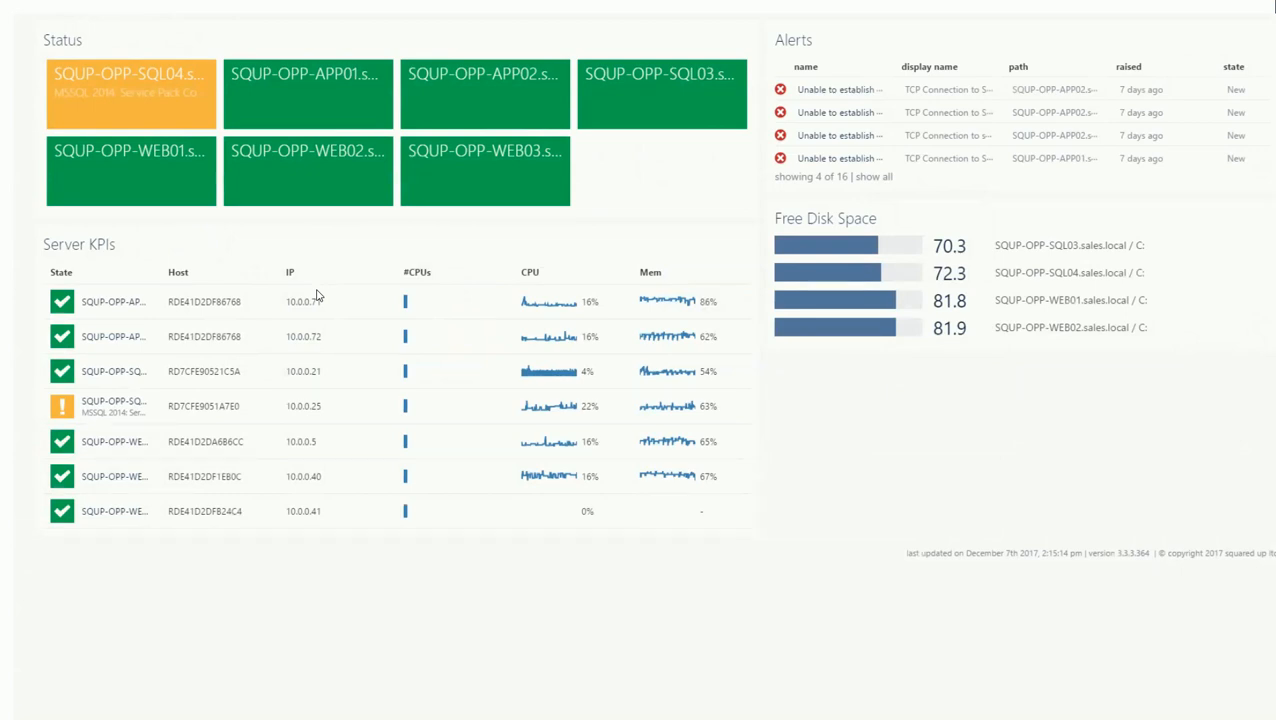
click(162, 113)
click(39, 360)
click(91, 376)
click(898, 250)
click(920, 253)
click(451, 391)
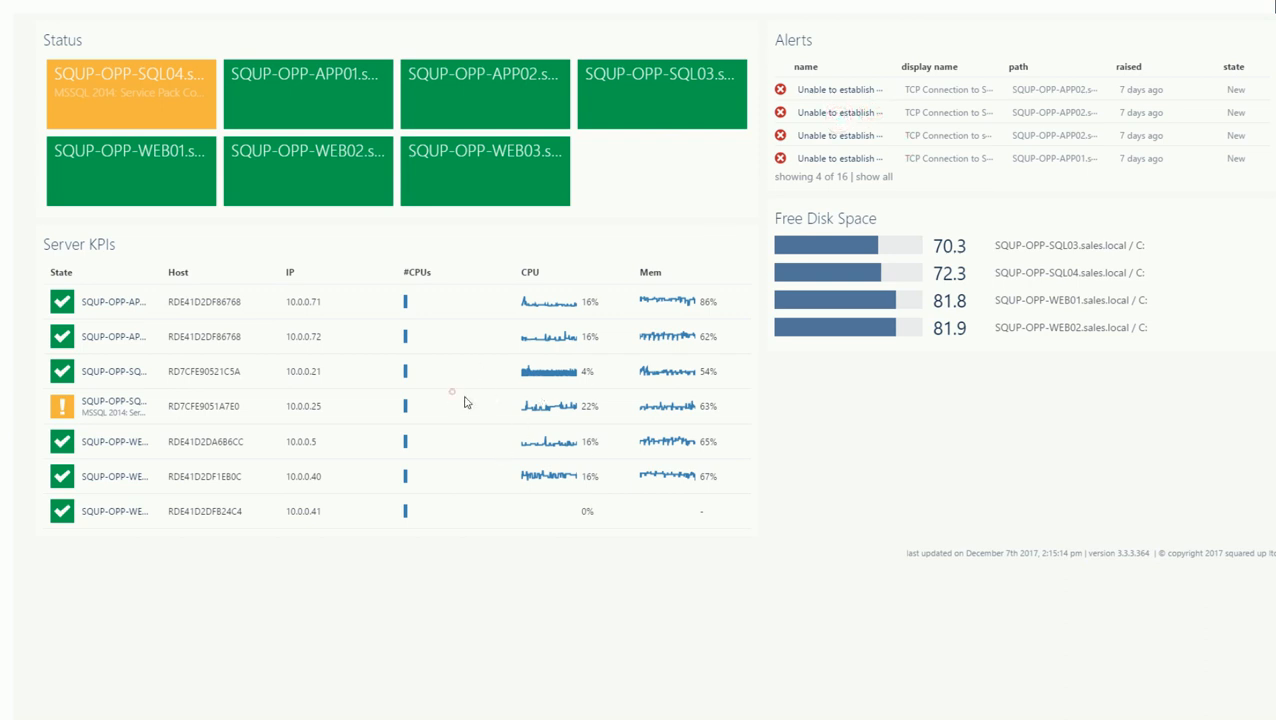
click(343, 398)
key(ctrl+w)
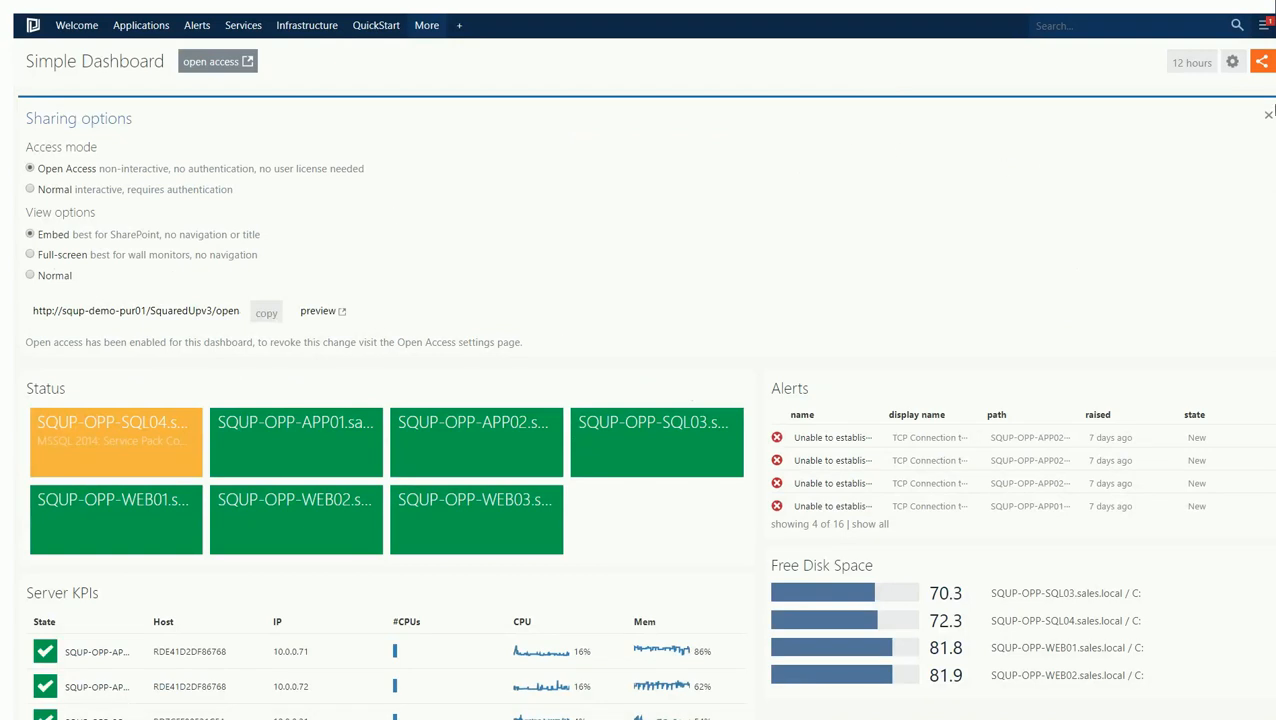
click(1268, 115)
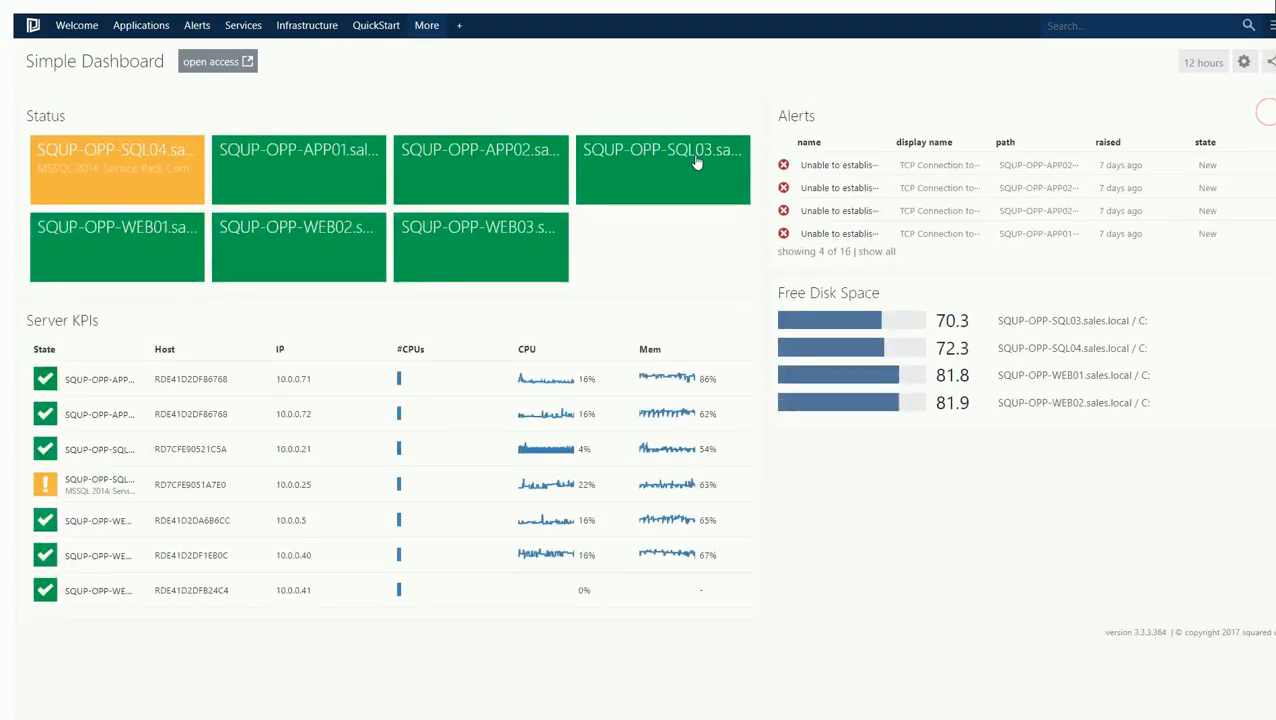
click(119, 192)
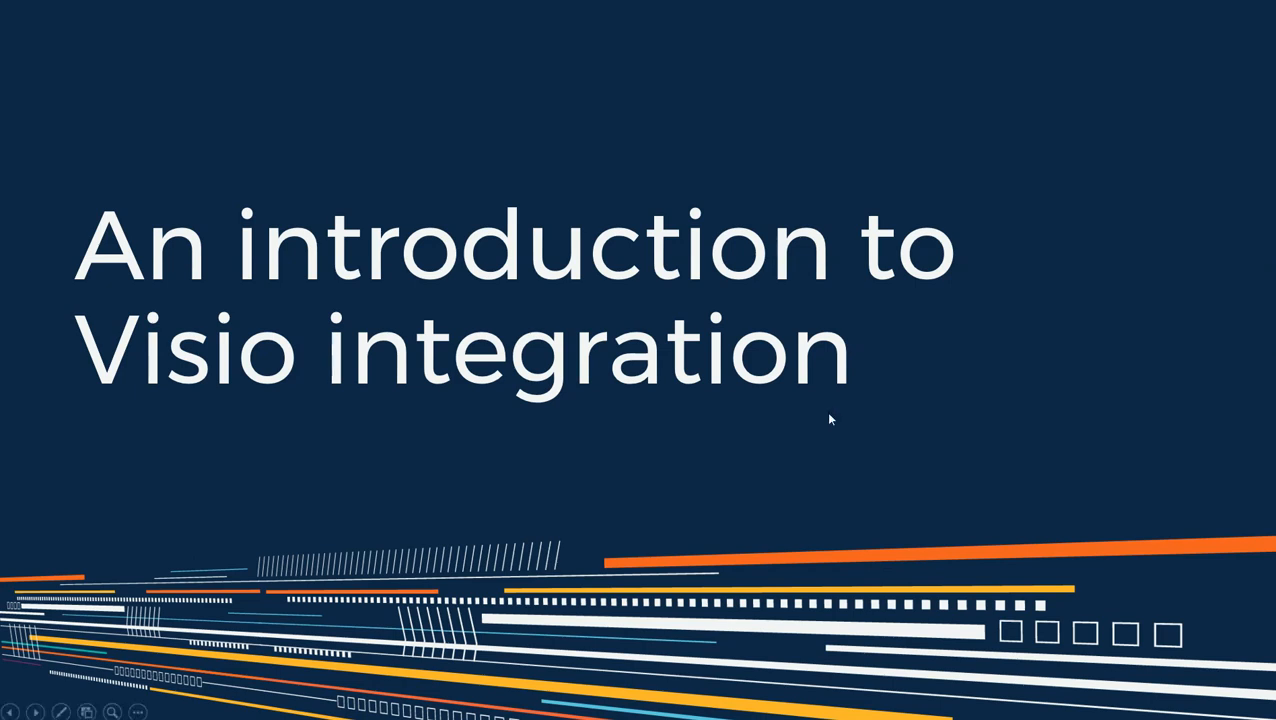
click(775, 461)
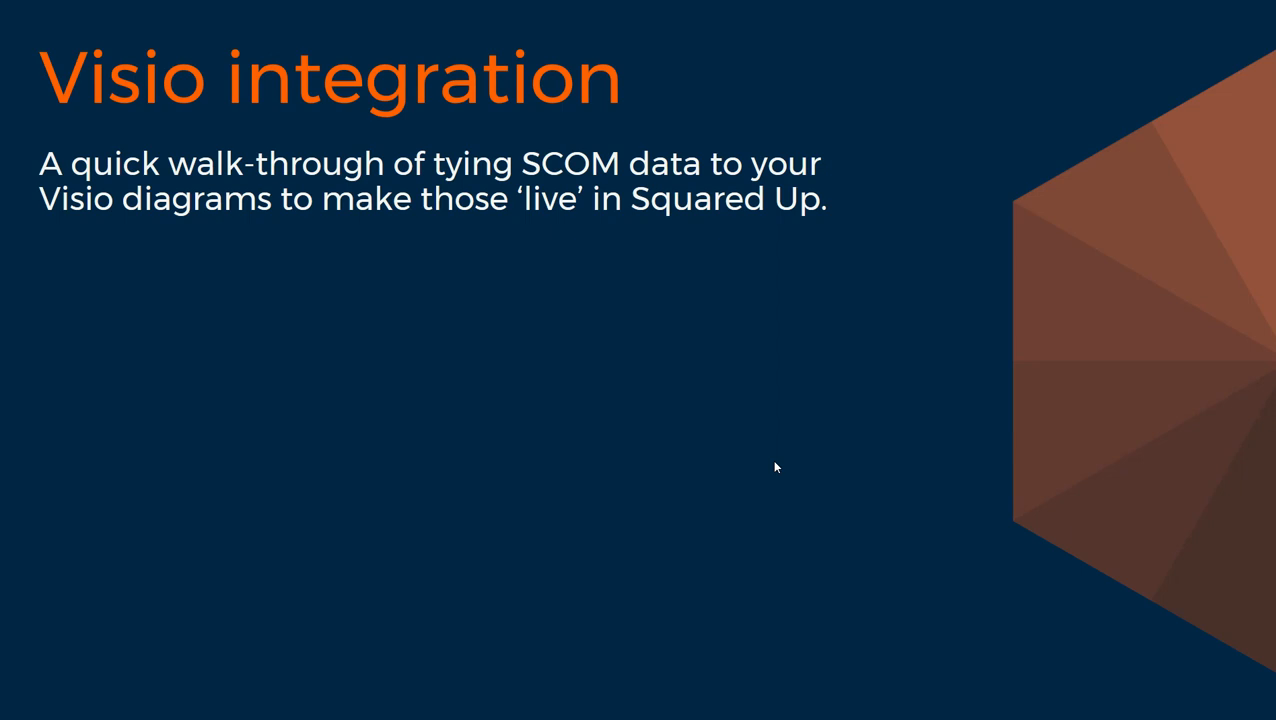
click(774, 461)
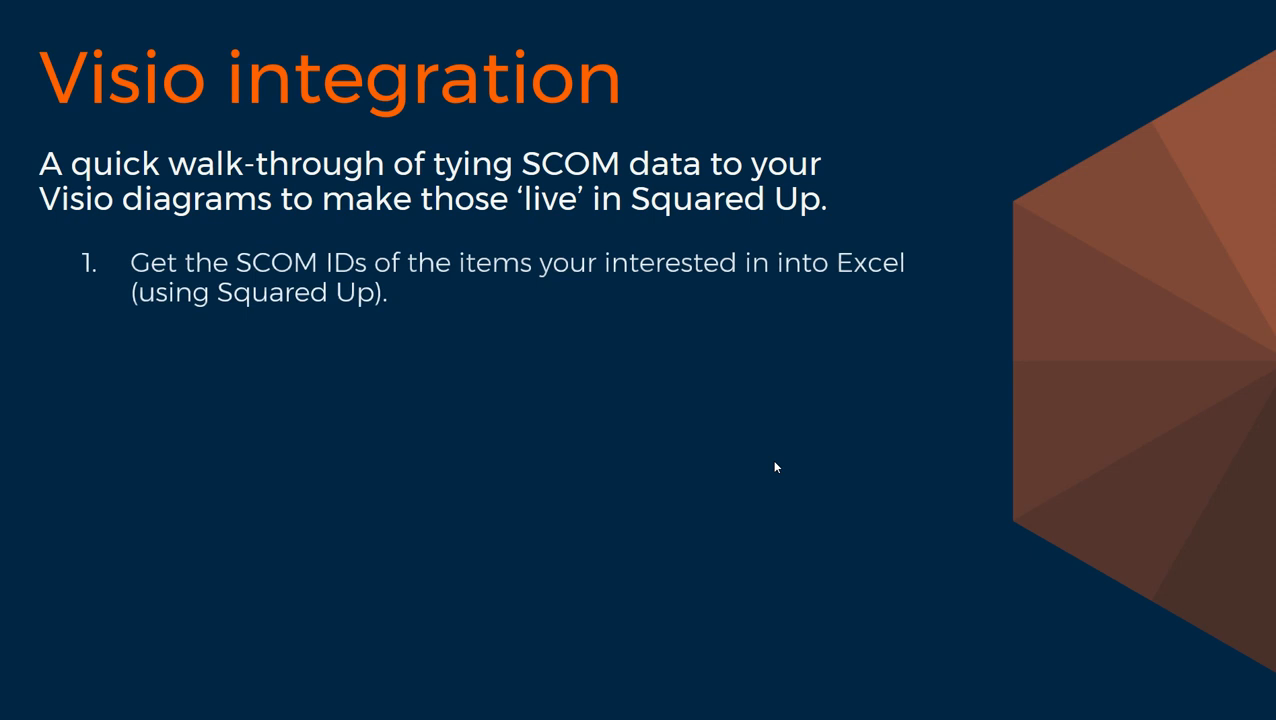